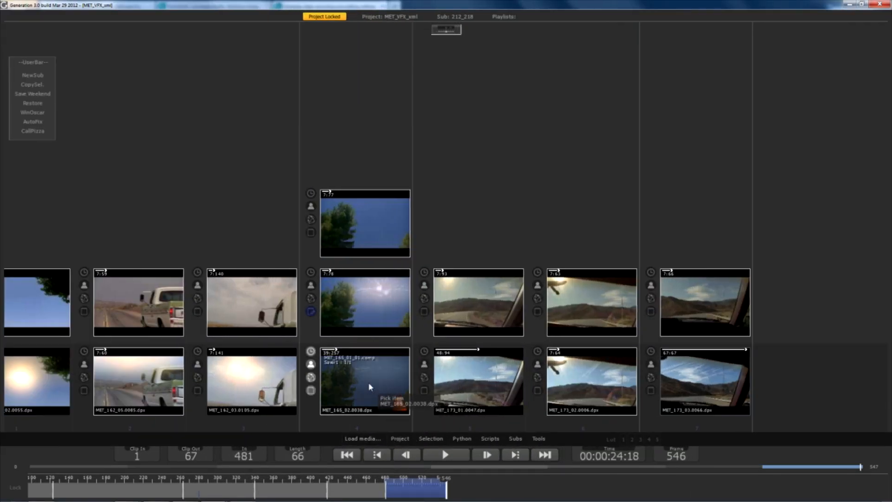
Step: Open the sky-and-trees shot full-frame in the viewer and launch Paint from its viewer menu
{"action": "double_click", "coordinate": [370, 387]}
{"action": "right_click", "coordinate": [358, 176]}
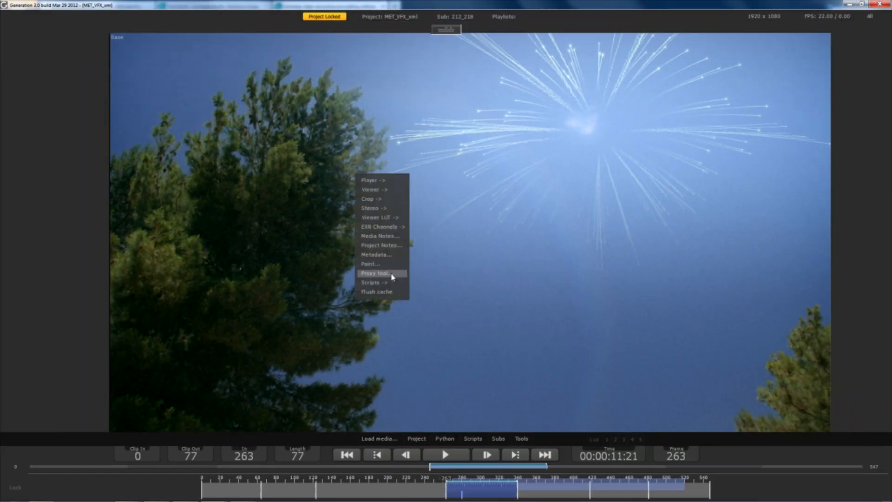
{"action": "left_click", "coordinate": [371, 264]}
{"action": "left_click_drag", "start_coordinate": [366, 101], "coordinate": [385, 113]}
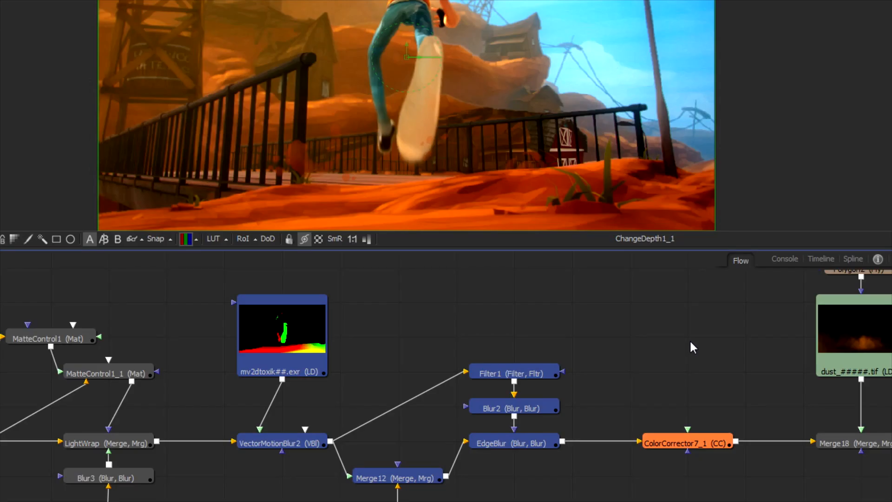
Step: Paste a copy of ColorCorrector7_1 after the original node and rearrange the surrounding nodes in the flow
{"action": "left_click", "coordinate": [681, 447]}
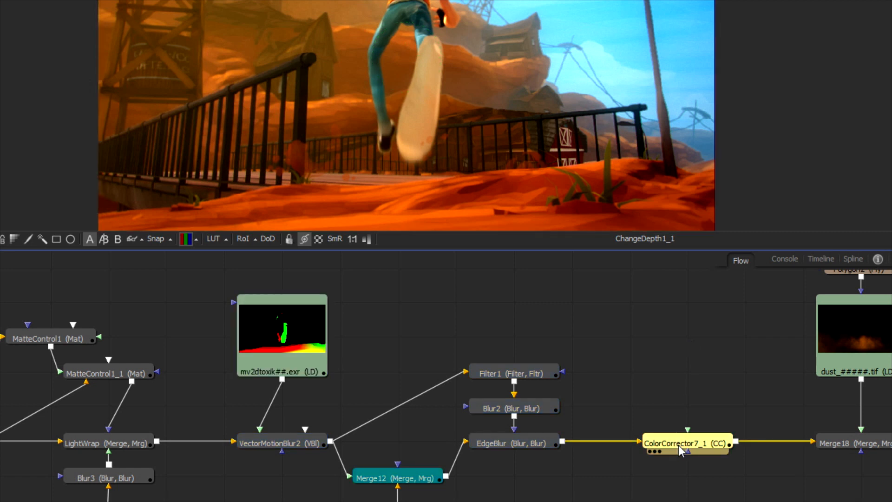
{"action": "key", "text": "ctrl+v"}
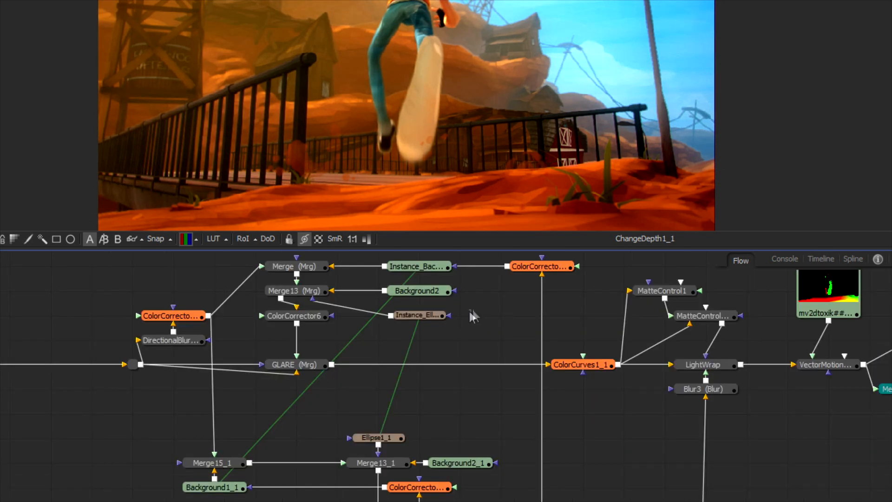
{"action": "left_click_drag", "start_coordinate": [473, 310], "coordinate": [353, 449]}
{"action": "left_click_drag", "start_coordinate": [209, 285], "coordinate": [577, 461]}
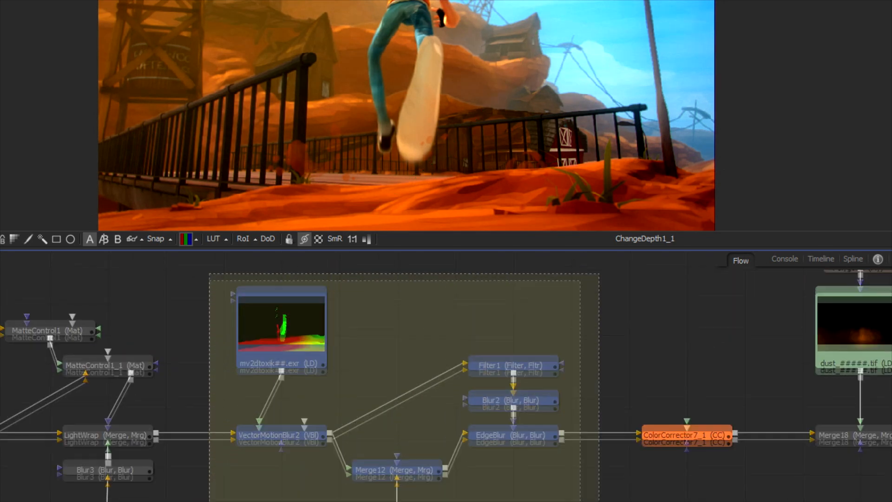
{"action": "left_click_drag", "start_coordinate": [659, 339], "coordinate": [680, 375]}
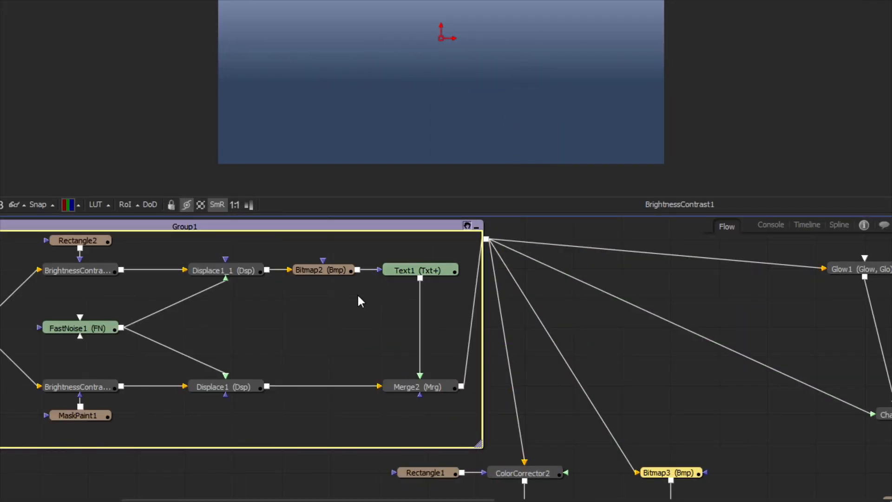
Step: Shift the nodes inside Group1 and collapse the group
{"action": "mouse_move", "coordinate": [354, 300]}
{"action": "left_mouse_down"}
{"action": "mouse_move", "coordinate": [341, 313]}
{"action": "mouse_move", "coordinate": [291, 319]}
{"action": "mouse_move", "coordinate": [349, 281]}
{"action": "mouse_move", "coordinate": [308, 355]}
{"action": "mouse_move", "coordinate": [299, 303]}
{"action": "mouse_move", "coordinate": [344, 311]}
{"action": "left_mouse_up"}
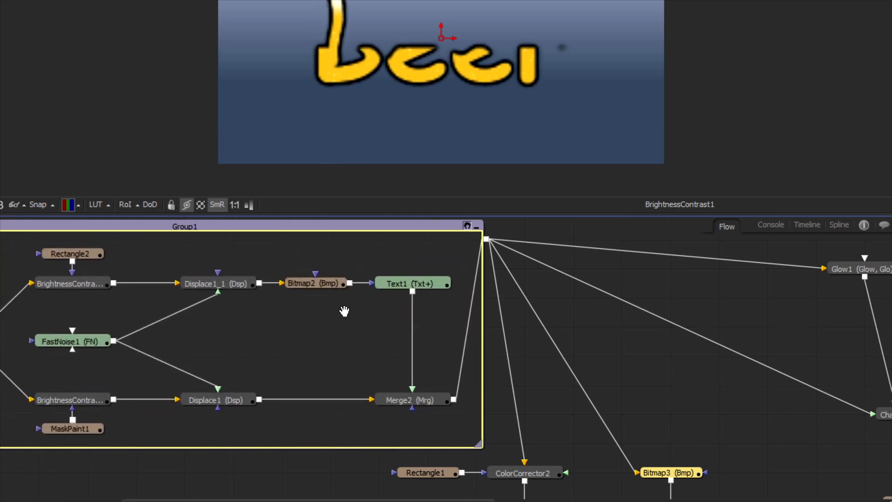
{"action": "left_click", "coordinate": [467, 226]}
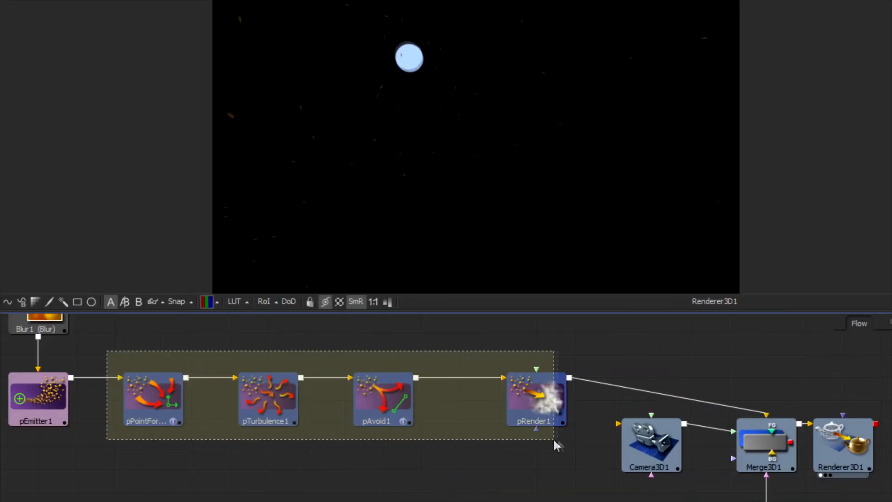
Step: Select the pAvoid1 node and add a pFlock particle tool from the Particles category
{"action": "left_click", "coordinate": [481, 476]}
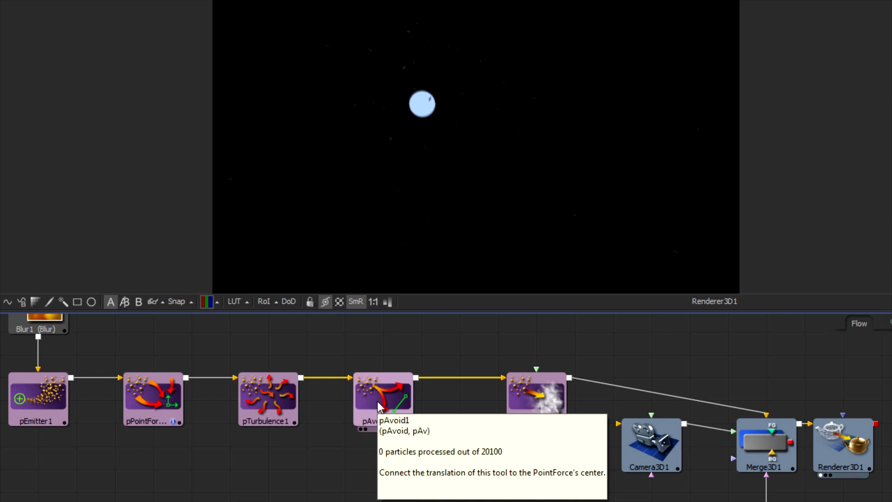
{"action": "left_click", "coordinate": [377, 385]}
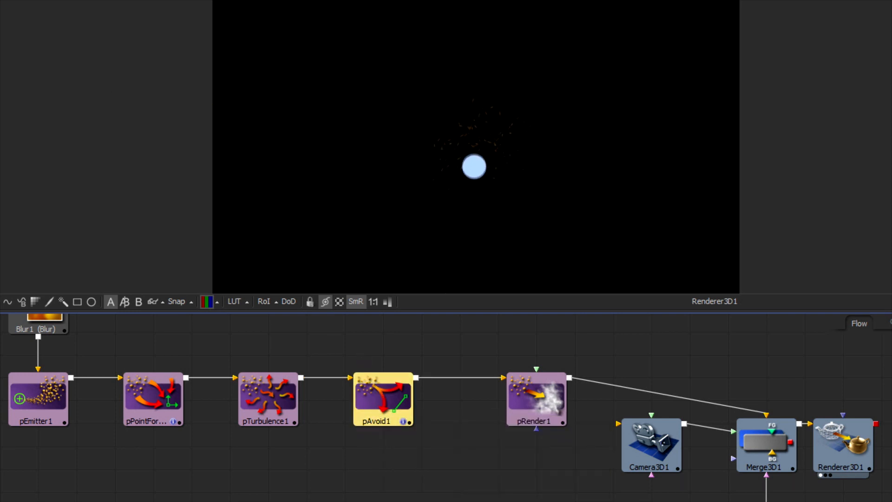
{"action": "left_click", "coordinate": [14, 1]}
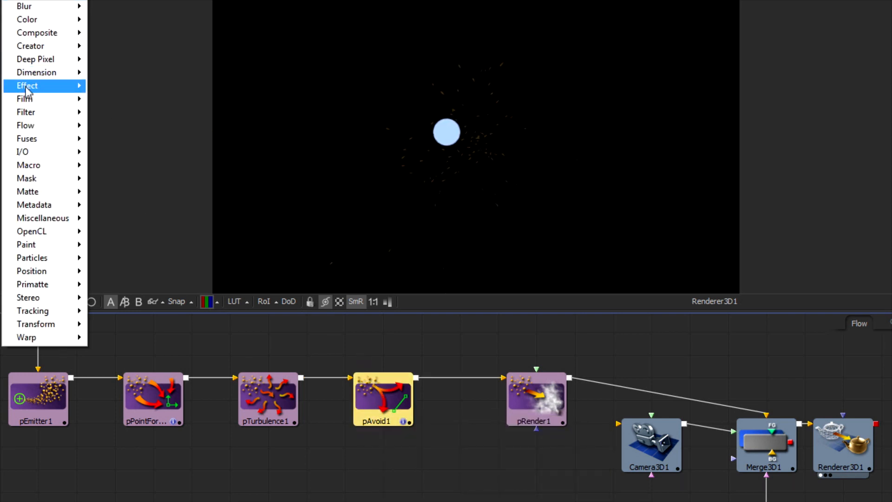
{"action": "mouse_move", "coordinate": [60, 258]}
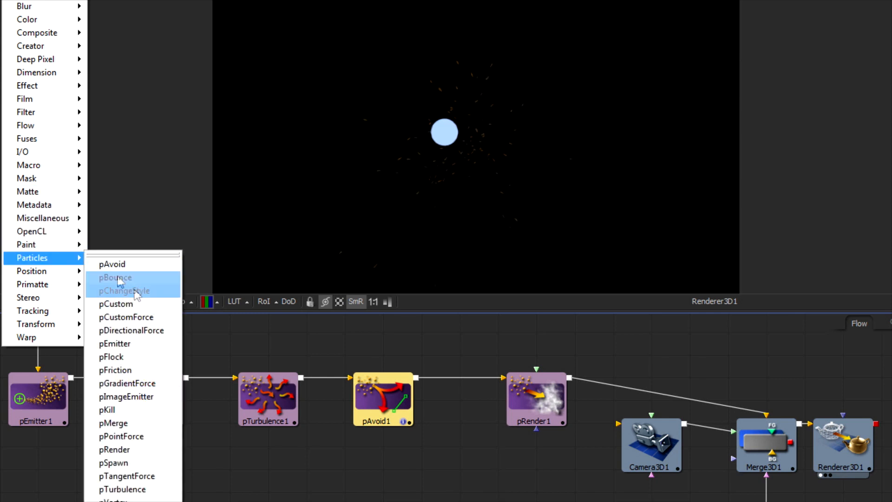
{"action": "left_click", "coordinate": [135, 356]}
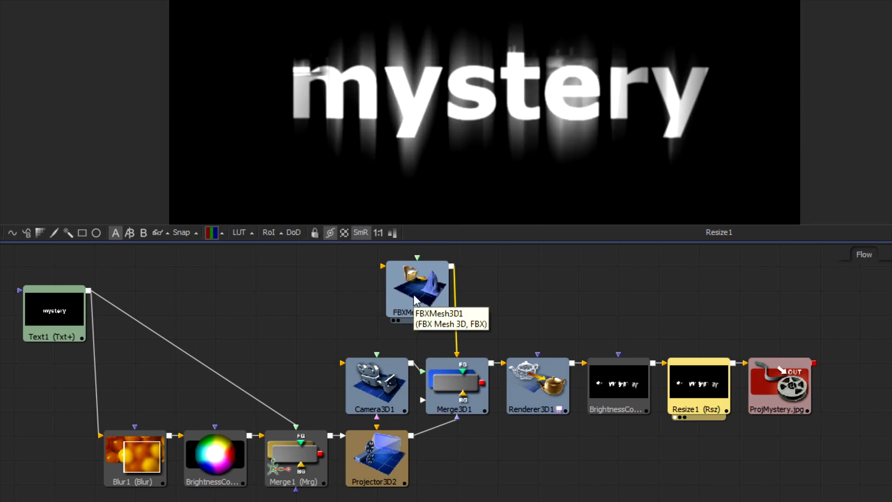
Step: Move the FBXMesh3D1 node lower and select the node row from Camera3D1 to ProjMystery.jpg
{"action": "left_click", "coordinate": [415, 299]}
{"action": "left_click_drag", "start_coordinate": [414, 299], "coordinate": [406, 327]}
{"action": "left_click_drag", "start_coordinate": [299, 363], "coordinate": [875, 416]}
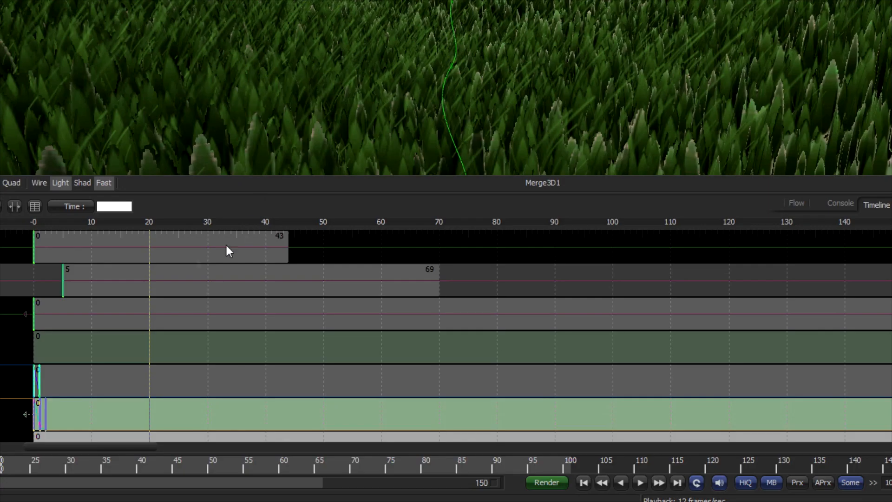
Step: Slide and trim the tool range bars in the timeline
{"action": "left_click_drag", "start_coordinate": [187, 274], "coordinate": [96, 254]}
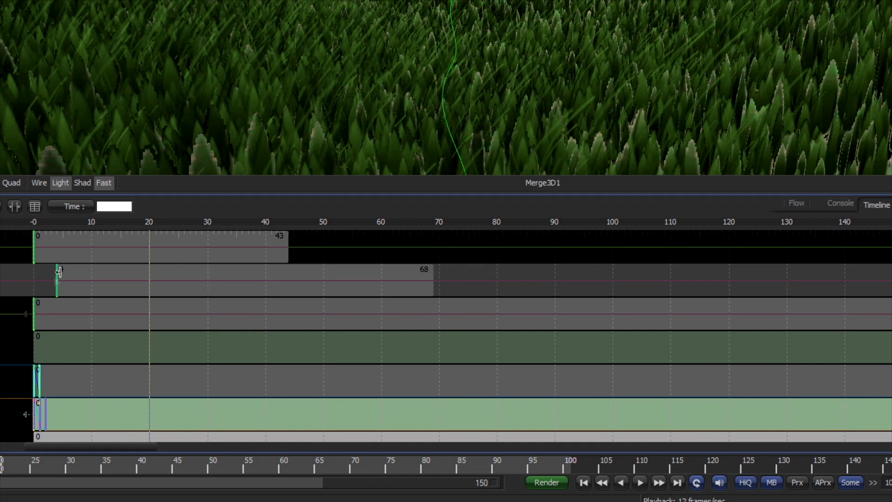
{"action": "left_click_drag", "start_coordinate": [55, 282], "coordinate": [139, 295]}
{"action": "left_click_drag", "start_coordinate": [299, 244], "coordinate": [309, 249]}
{"action": "left_click_drag", "start_coordinate": [606, 321], "coordinate": [534, 340]}
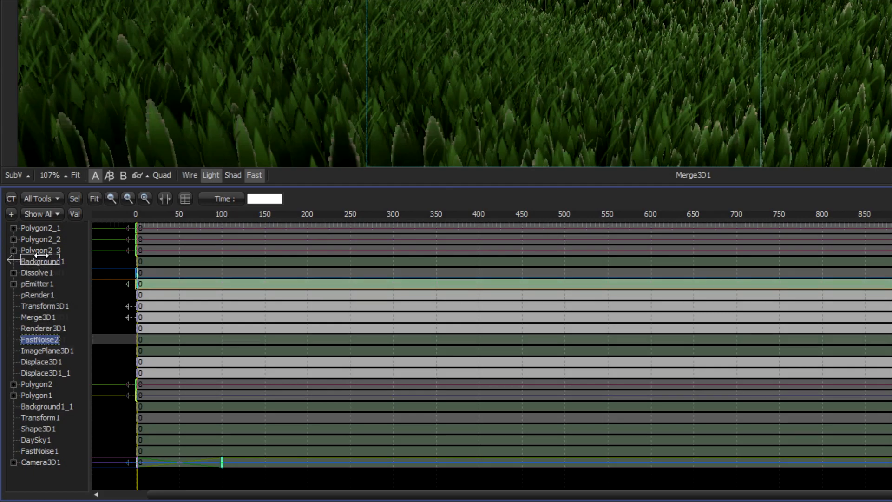
Step: Reorder the tools in the timeline list, moving FastNoise2 and Merge3D1 near the top
{"action": "left_click_drag", "start_coordinate": [41, 255], "coordinate": [41, 257]}
{"action": "left_click_drag", "start_coordinate": [44, 321], "coordinate": [44, 335]}
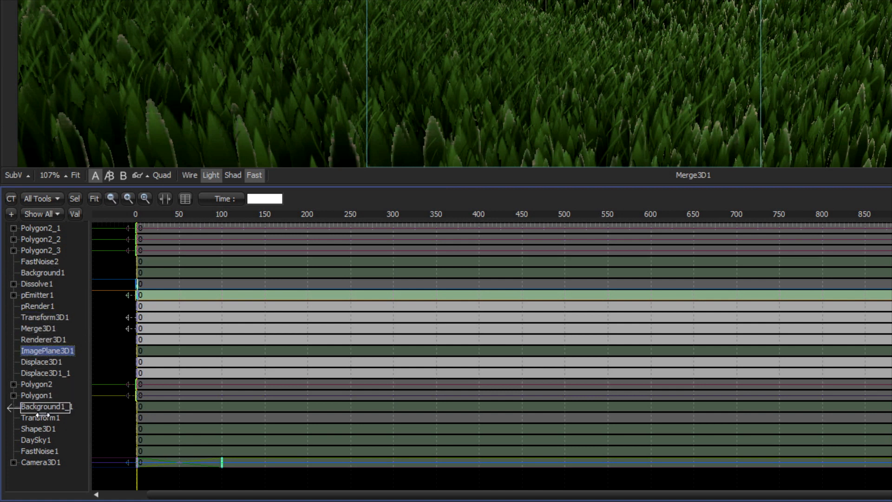
{"action": "left_click_drag", "start_coordinate": [42, 415], "coordinate": [43, 416]}
{"action": "left_click_drag", "start_coordinate": [44, 316], "coordinate": [37, 264]}
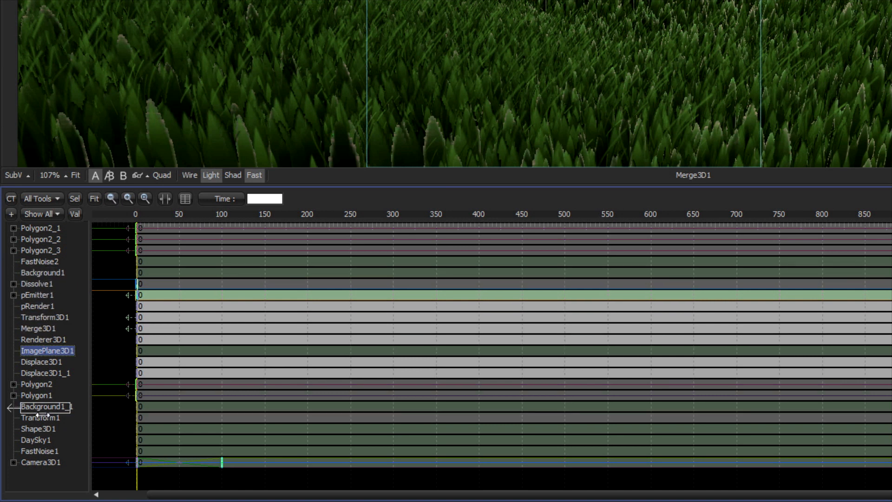
{"action": "left_click_drag", "start_coordinate": [41, 414], "coordinate": [43, 415]}
{"action": "left_click_drag", "start_coordinate": [43, 316], "coordinate": [38, 264]}
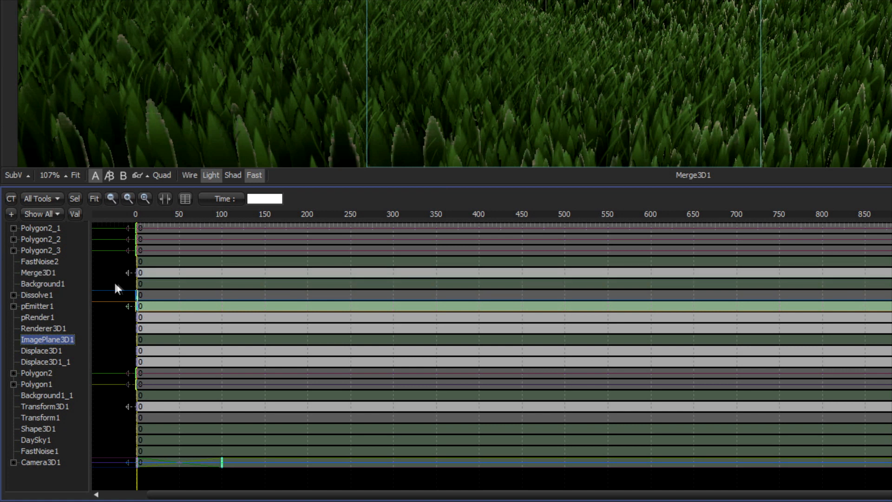
Step: Filter the timeline to show only the Polyyon_Masks_Only set of tools
{"action": "left_click", "coordinate": [53, 214]}
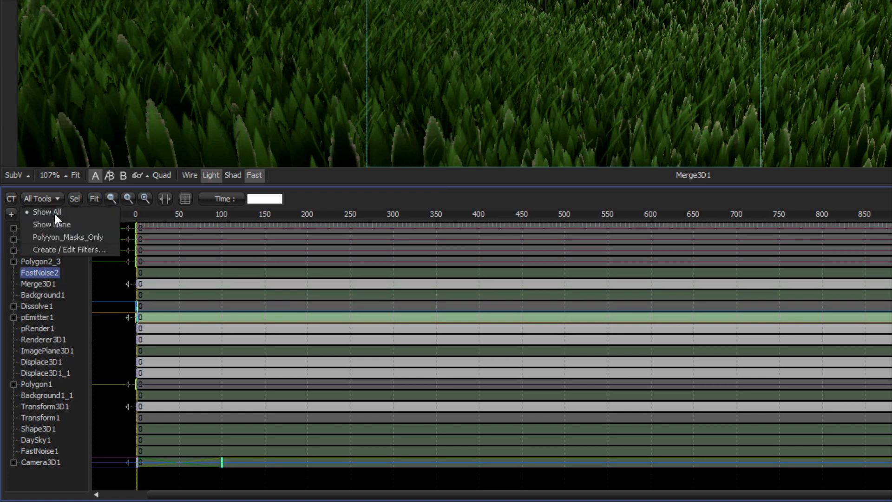
{"action": "left_click", "coordinate": [61, 242]}
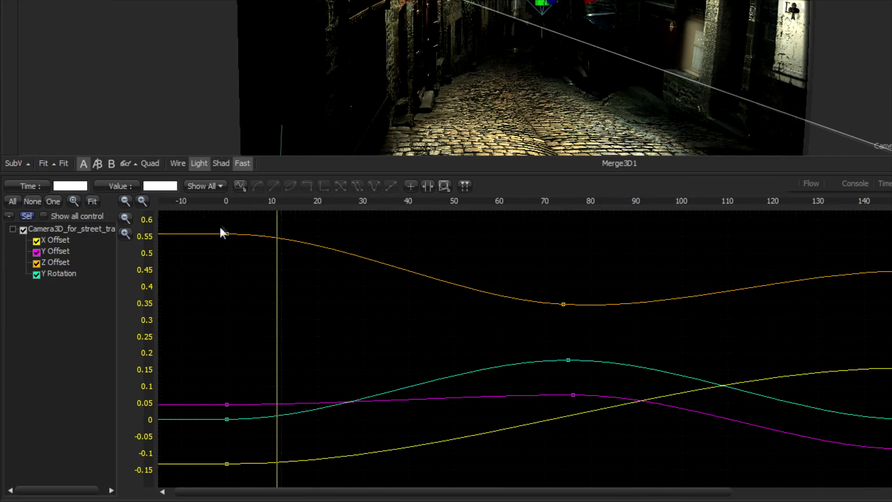
Step: Select the Z Offset keyframes in the spline editor and set the curve to loop as Relative
{"action": "left_click", "coordinate": [227, 234]}
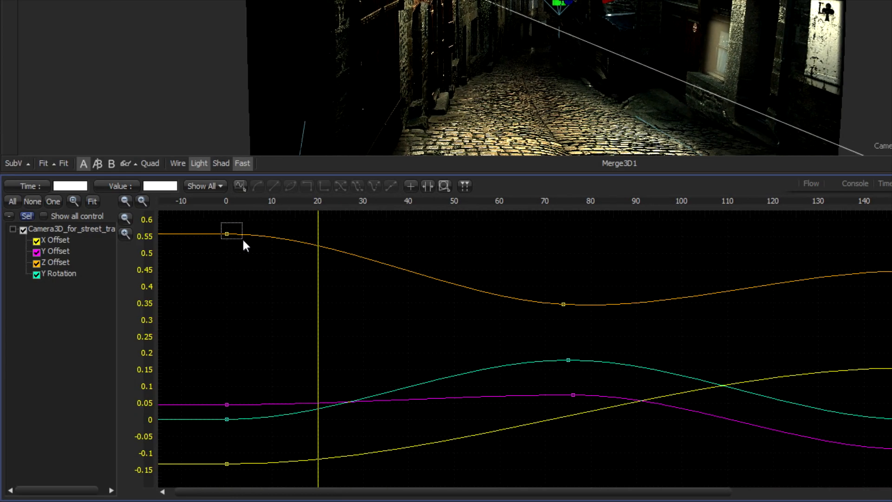
{"action": "left_click_drag", "start_coordinate": [339, 234], "coordinate": [364, 242]}
{"action": "right_click", "coordinate": [364, 239]}
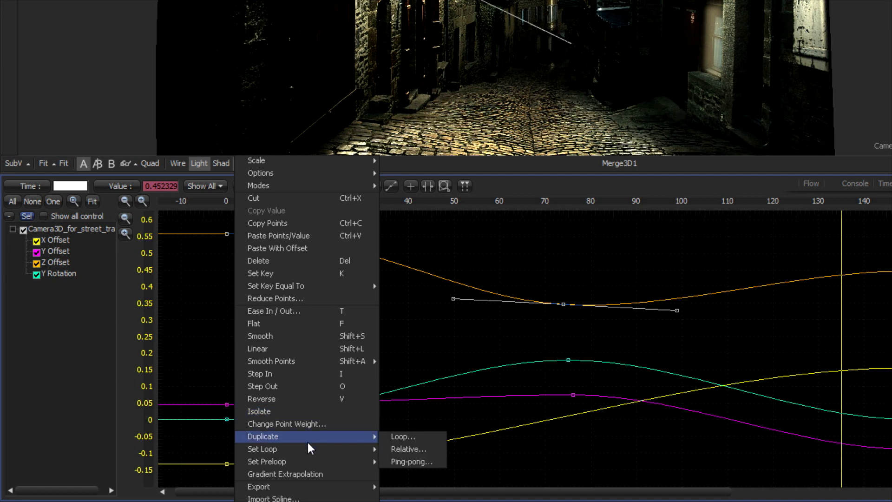
{"action": "mouse_move", "coordinate": [305, 448]}
{"action": "left_click", "coordinate": [403, 448]}
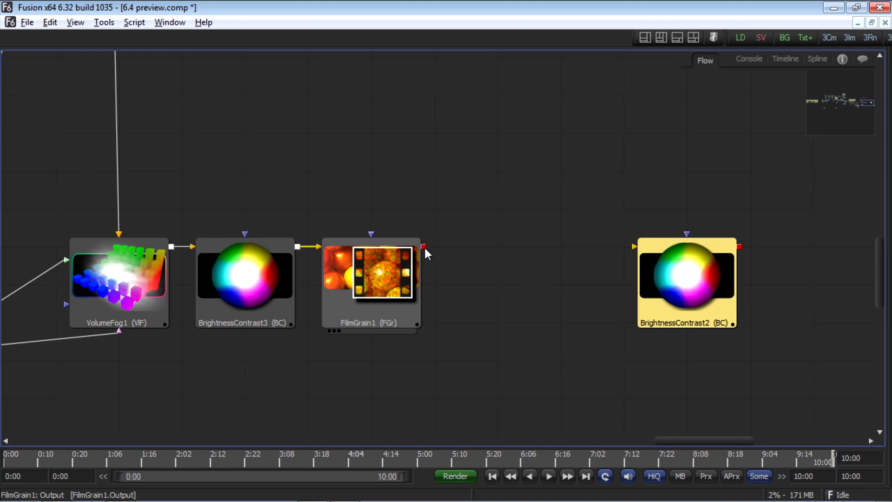
Step: Connect FilmGrain1's output to the input of BrightnessContrast2
{"action": "left_click_drag", "start_coordinate": [424, 247], "coordinate": [551, 251]}
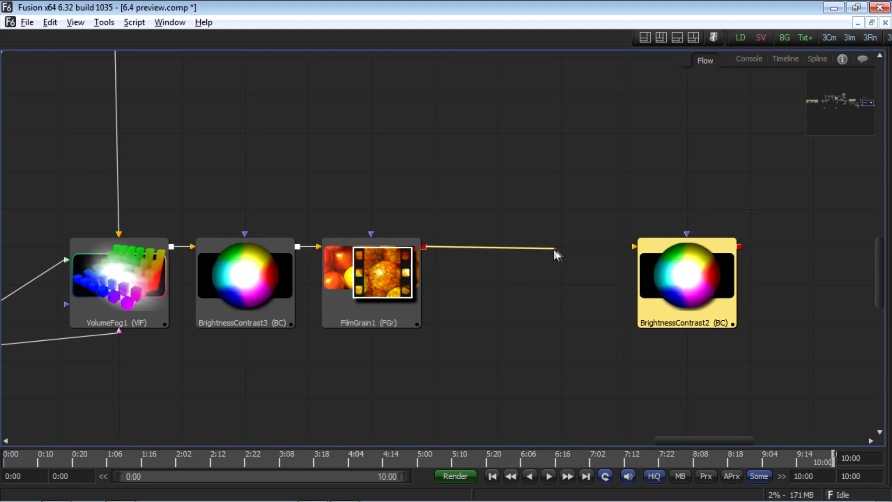
{"action": "left_click_drag", "start_coordinate": [631, 245], "coordinate": [633, 247]}
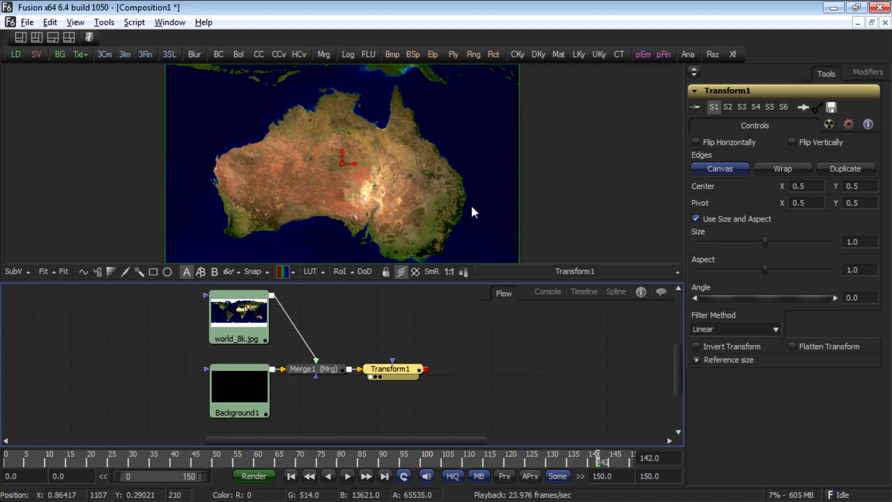
Step: Select the Merge1 node and enable its Flatten Transform option
{"action": "left_click", "coordinate": [311, 369]}
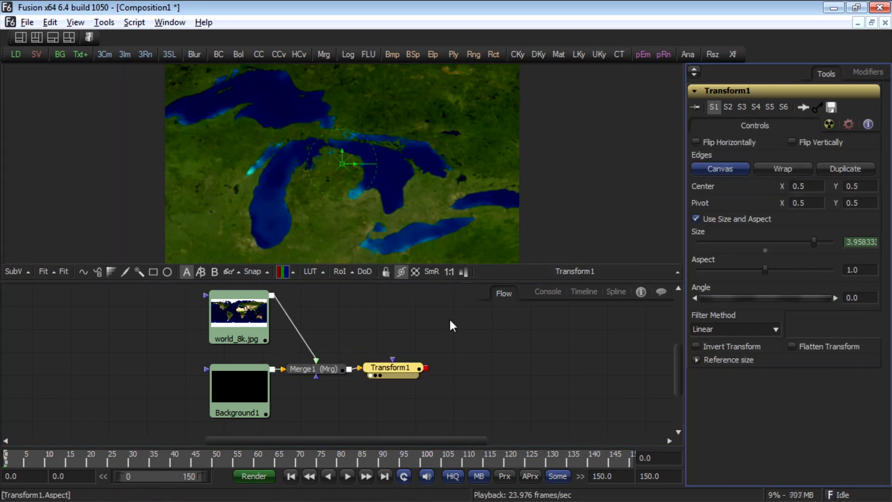
{"action": "left_click", "coordinate": [323, 368]}
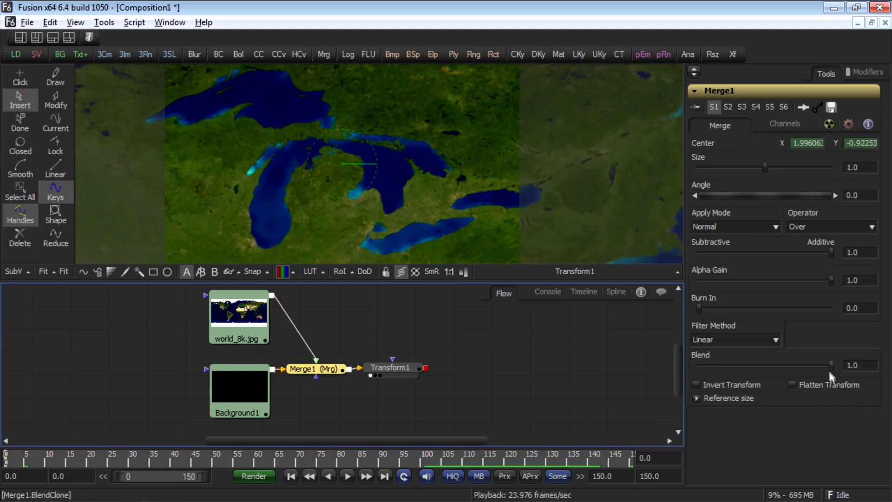
{"action": "left_click", "coordinate": [793, 385]}
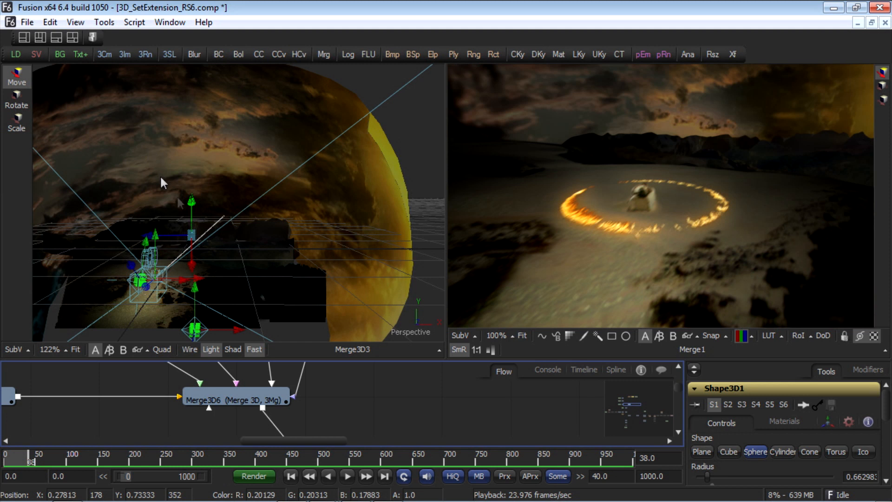
Step: Switch to a single-viewer layout and drag within the 3D perspective view
{"action": "left_click", "coordinate": [20, 41]}
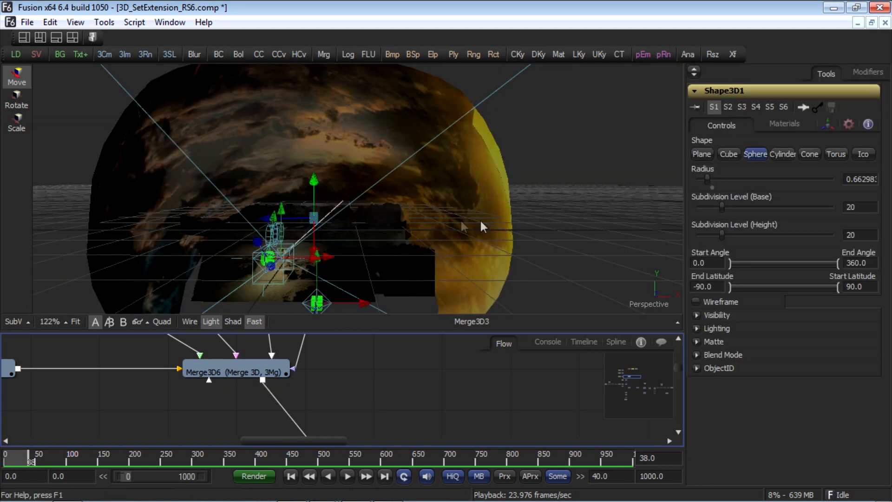
{"action": "left_click_drag", "start_coordinate": [346, 238], "coordinate": [282, 279]}
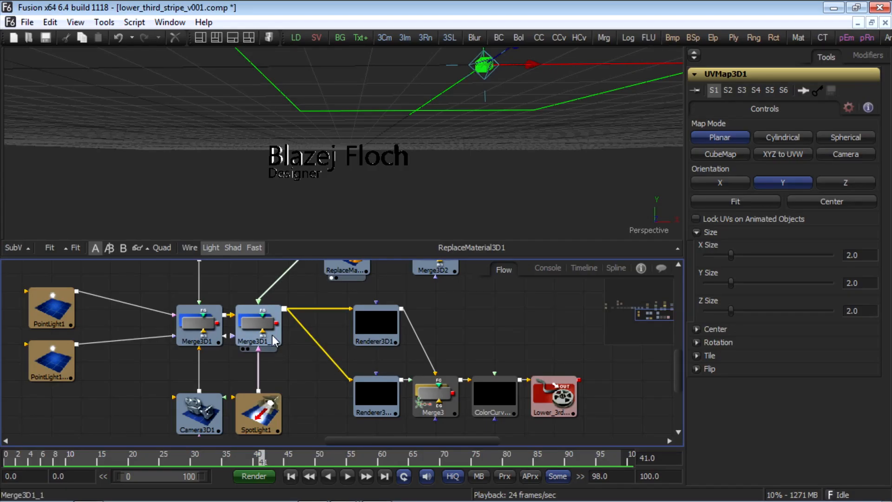
Step: Drag across the lower-third title clip and start playback
{"action": "left_click_drag", "start_coordinate": [273, 335], "coordinate": [286, 187]}
{"action": "key", "text": "space"}
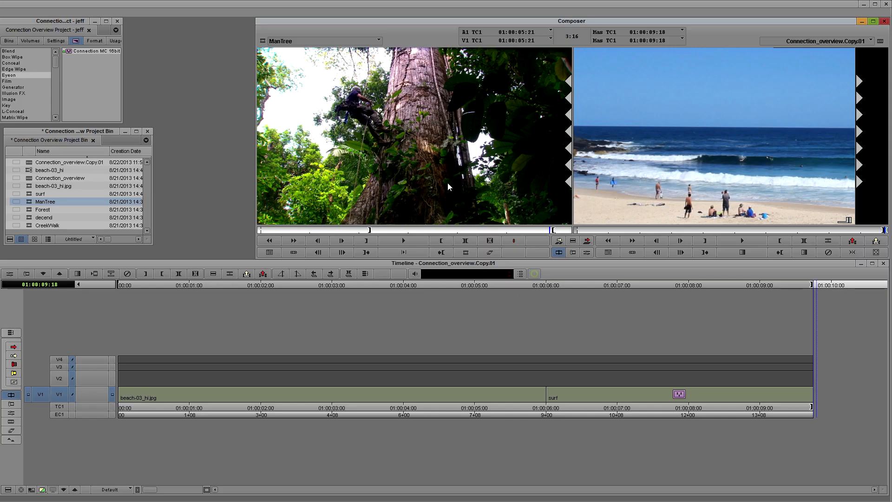
Step: Mark the ManTree clip, enable track V2, load the Forest clip and overwrite it onto V2 above ManTree
{"action": "key", "text": "v"}
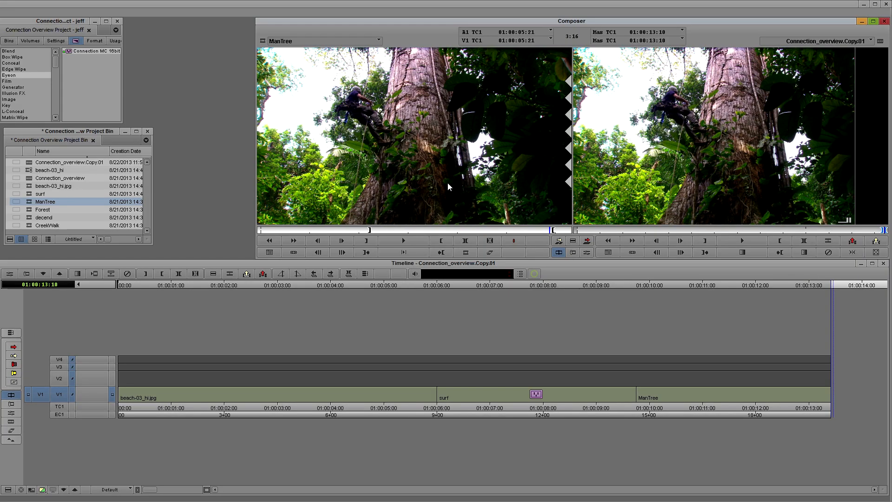
{"action": "left_click", "coordinate": [667, 409]}
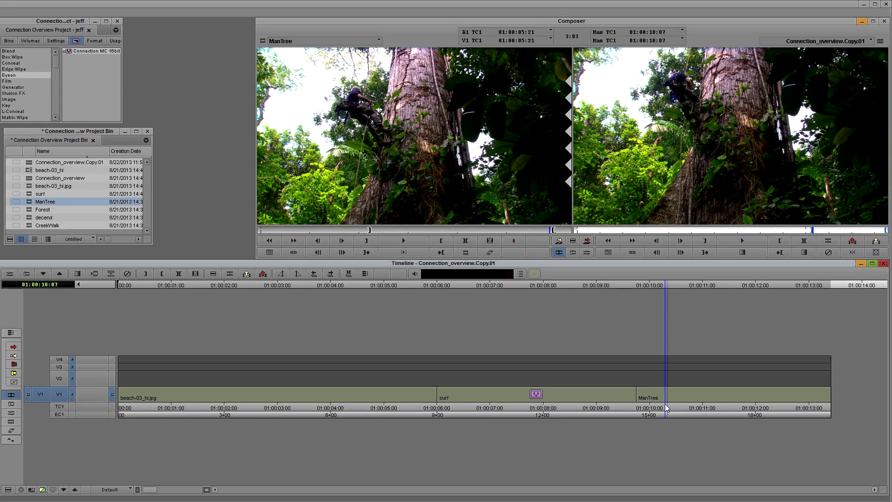
{"action": "key", "text": "t"}
{"action": "left_click", "coordinate": [59, 378]}
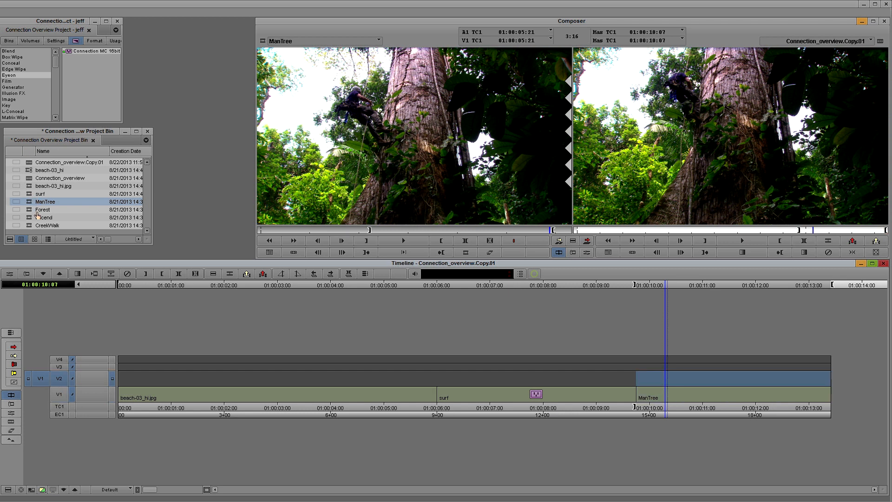
{"action": "double_click", "coordinate": [38, 211]}
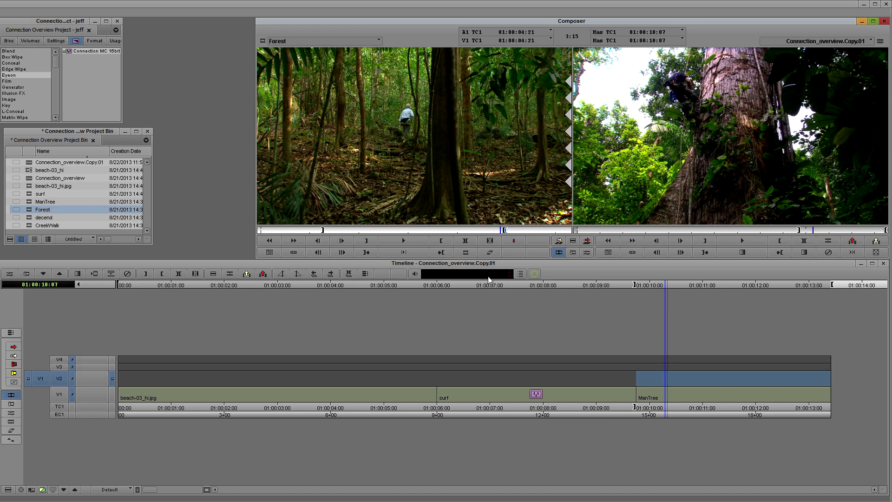
{"action": "key", "text": "b"}
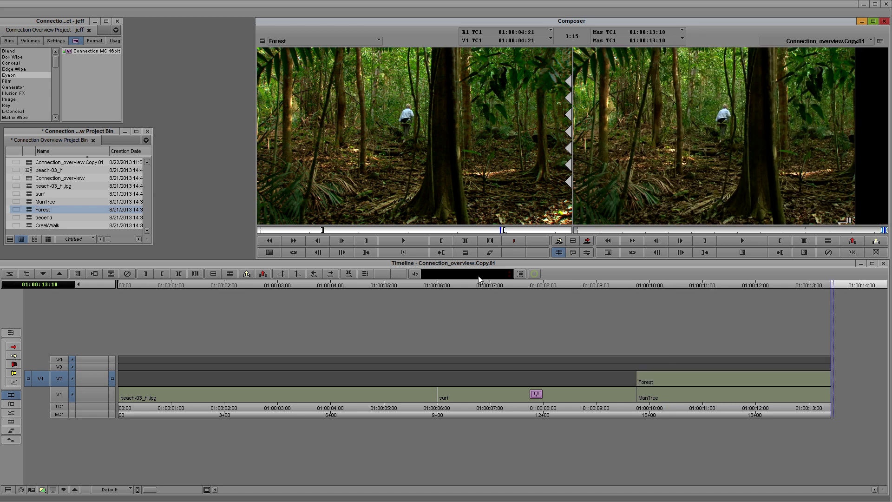
Step: Patch the source to track V3, load the decend clip and overwrite it onto V3 above Forest
{"action": "left_click", "coordinate": [63, 367]}
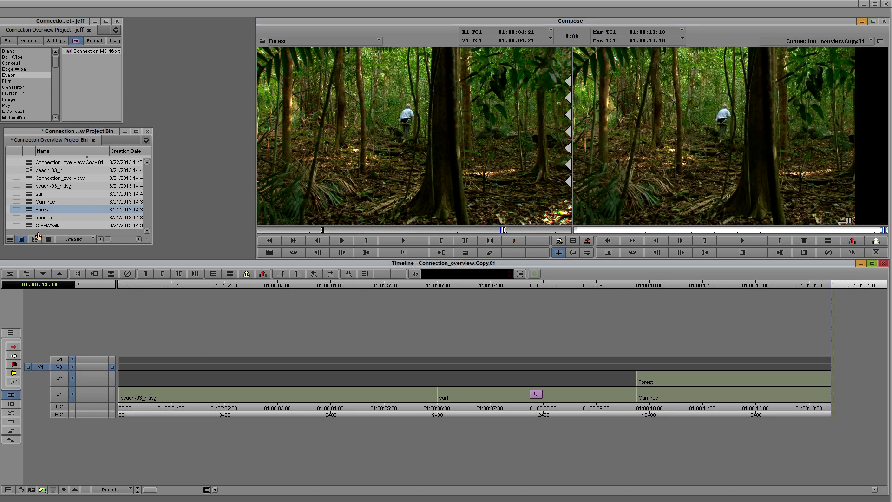
{"action": "double_click", "coordinate": [36, 219]}
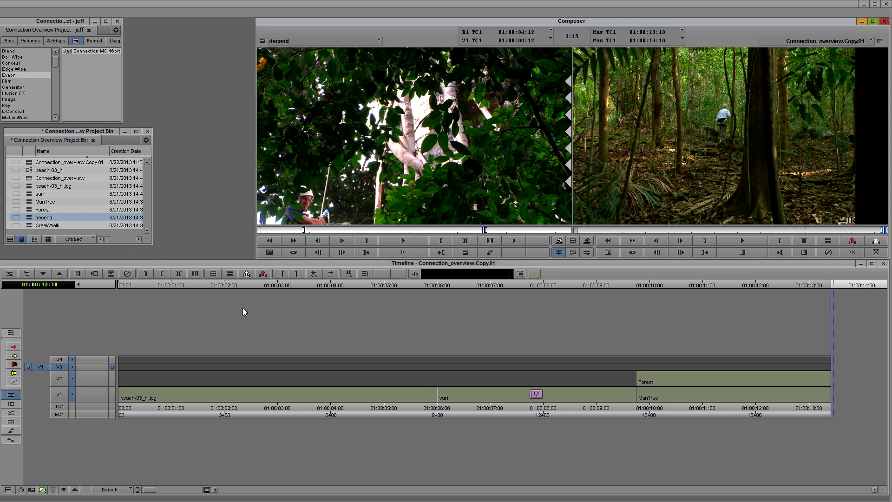
{"action": "key", "text": "b"}
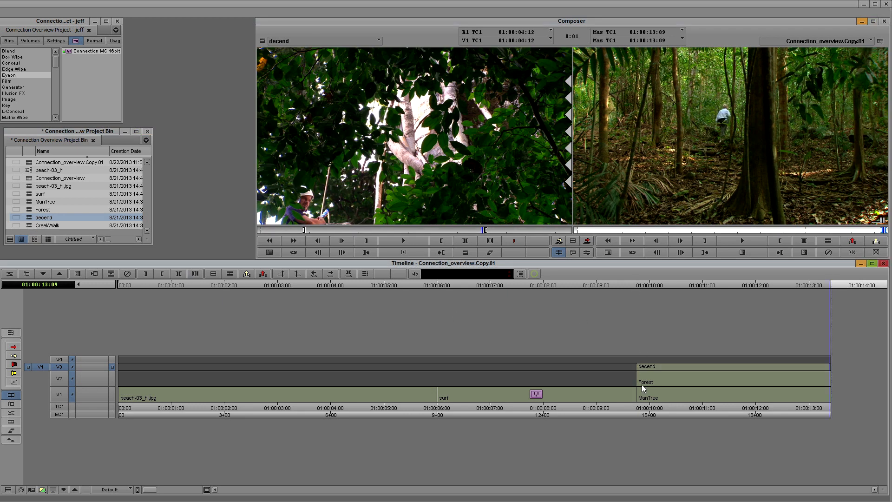
Step: Patch to V4, mark in and out over the ManTree section, and overwrite the CreekWalk clip onto V4
{"action": "left_click", "coordinate": [59, 362]}
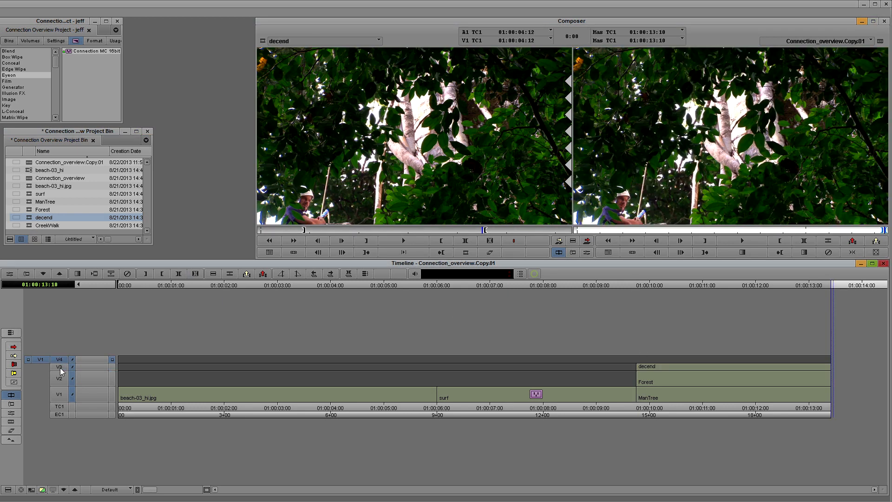
{"action": "left_click", "coordinate": [629, 377]}
{"action": "key", "text": "i"}
{"action": "left_click", "coordinate": [878, 353]}
{"action": "key", "text": "o"}
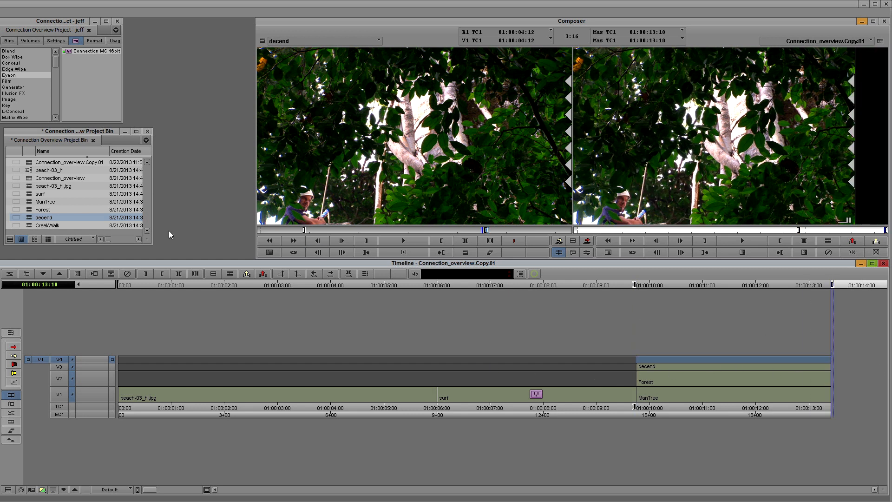
{"action": "double_click", "coordinate": [33, 227]}
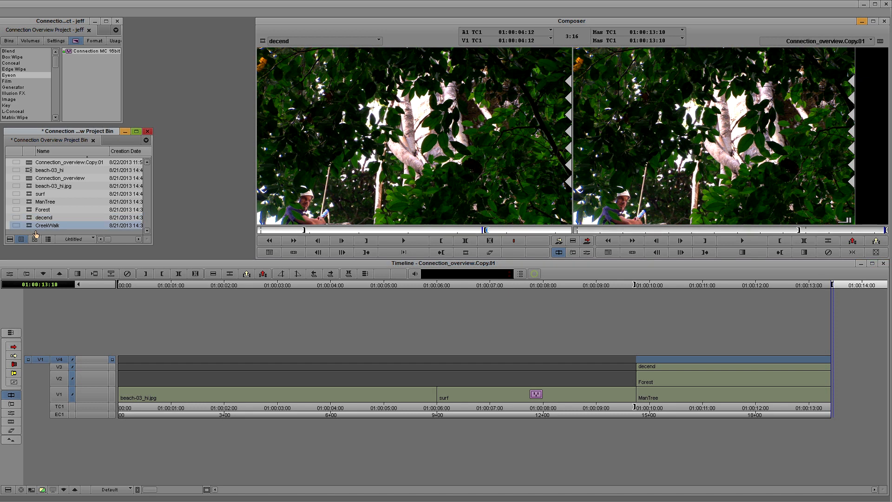
{"action": "key", "text": "b"}
{"action": "left_click_drag", "start_coordinate": [662, 358], "coordinate": [739, 357]}
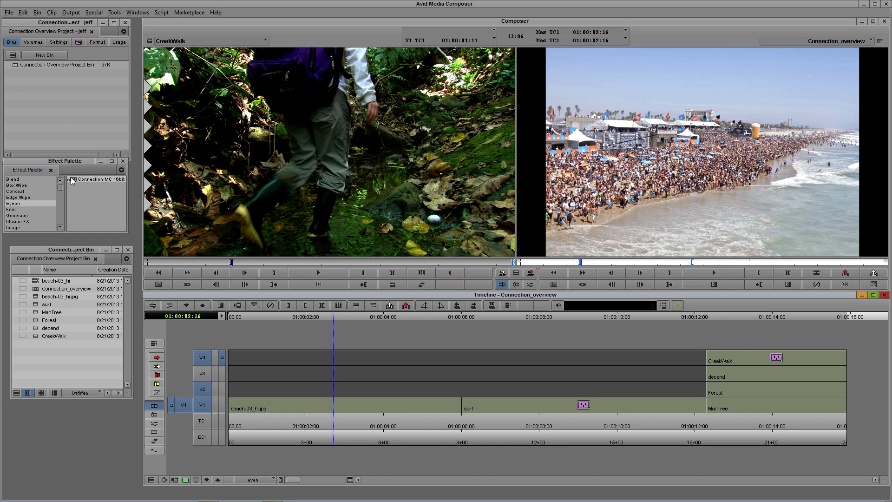
Step: Apply the Connection MC 16bit effect with 1 track to the beach-03_hi.jpg clip and launch Edit Effect in Fusion
{"action": "mouse_move", "coordinate": [71, 179]}
{"action": "left_mouse_down"}
{"action": "mouse_move", "coordinate": [361, 402]}
{"action": "mouse_move", "coordinate": [582, 423]}
{"action": "mouse_move", "coordinate": [593, 401]}
{"action": "mouse_move", "coordinate": [641, 395]}
{"action": "mouse_move", "coordinate": [516, 388]}
{"action": "mouse_move", "coordinate": [463, 407]}
{"action": "mouse_move", "coordinate": [747, 365]}
{"action": "mouse_move", "coordinate": [415, 411]}
{"action": "left_mouse_up"}
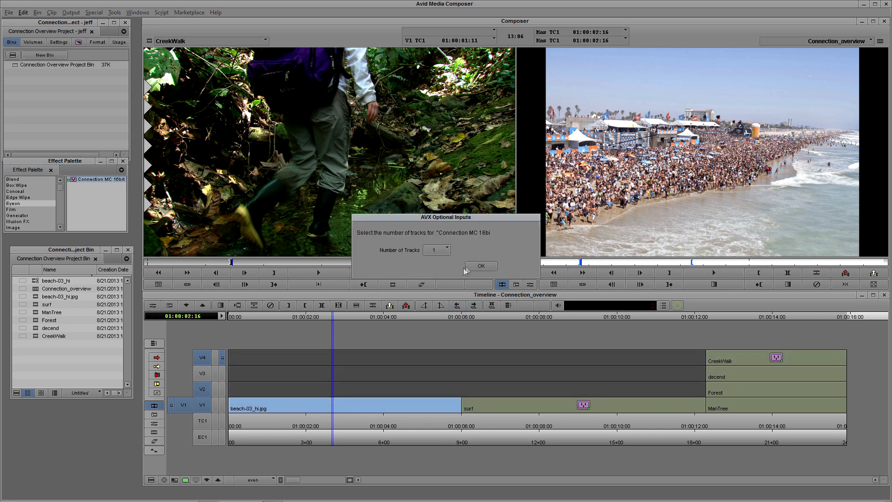
{"action": "left_click", "coordinate": [481, 266]}
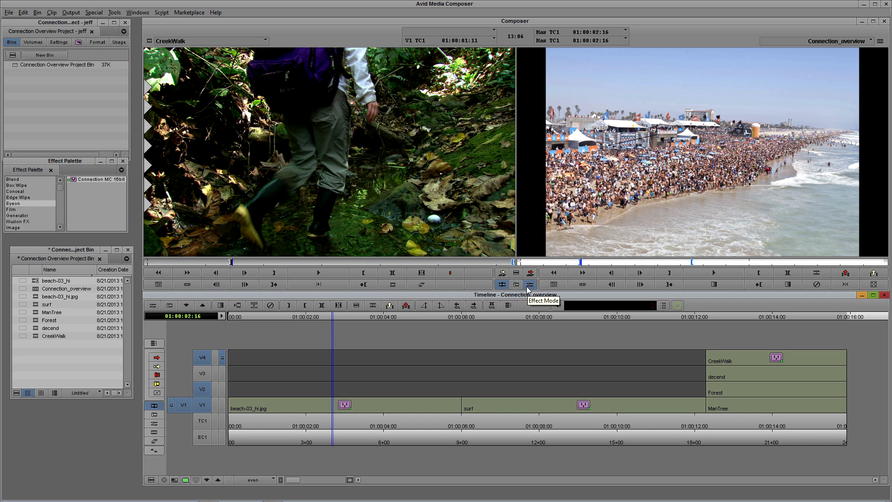
{"action": "left_click", "coordinate": [528, 289]}
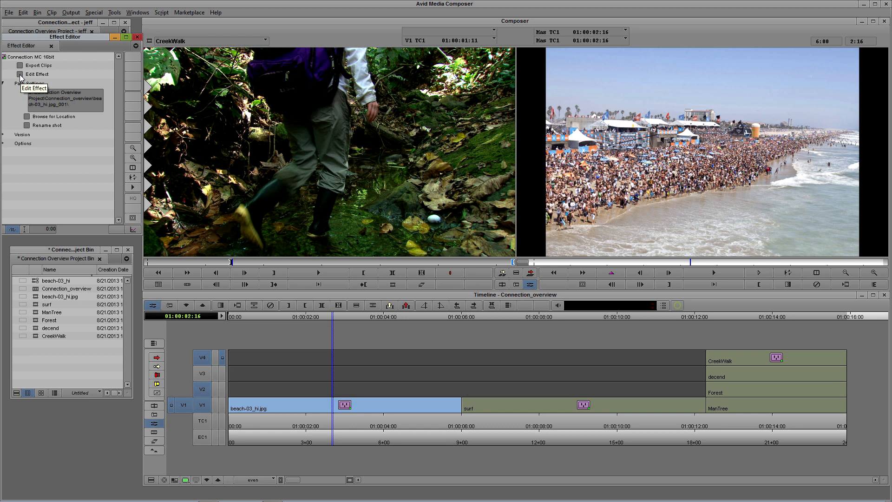
{"action": "left_click", "coordinate": [20, 74]}
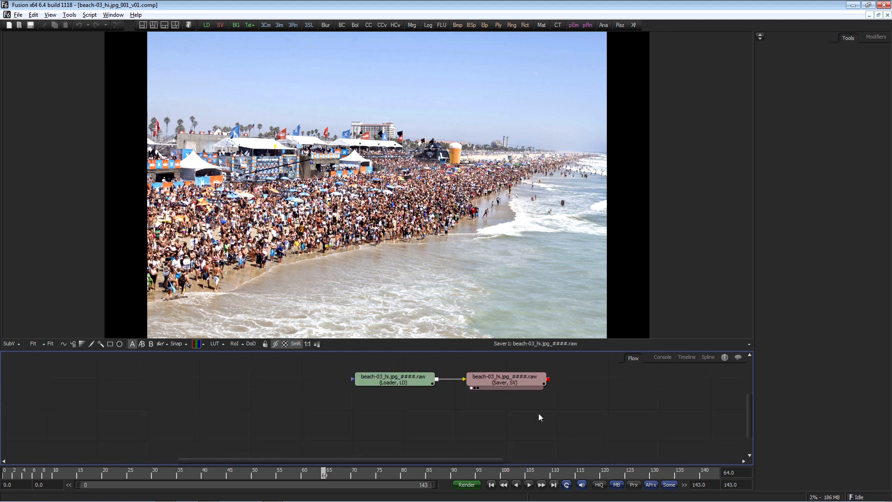
Step: Open the composition's Frame Format preferences and save them
{"action": "left_click_drag", "start_coordinate": [467, 415], "coordinate": [435, 415]}
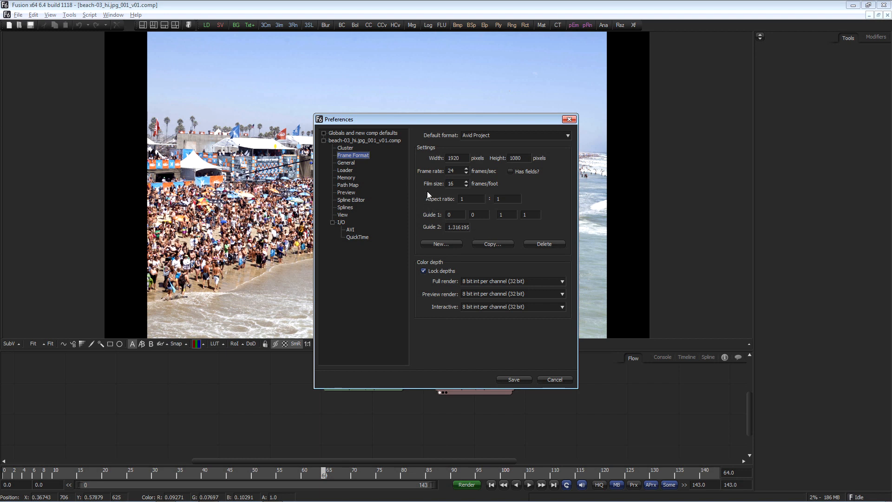
{"action": "left_click", "coordinate": [527, 382]}
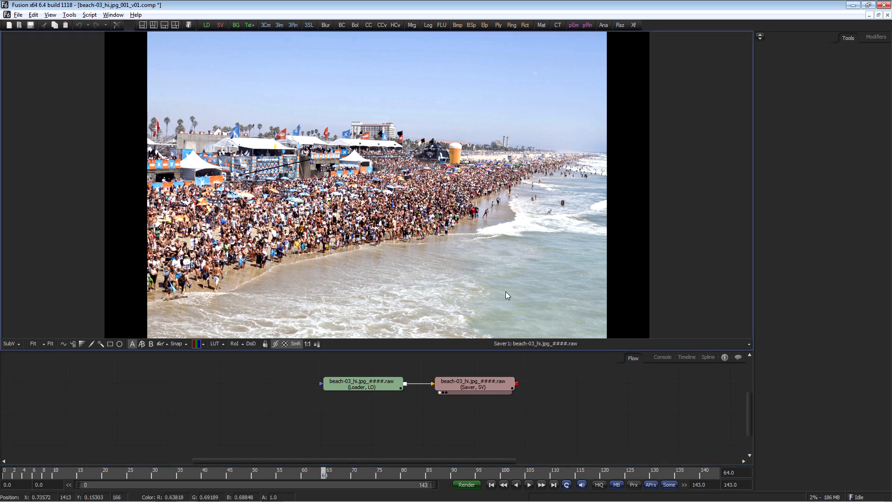
Step: Replace Loader1 with the full-resolution beach-03_hi.jpg file dragged in from outside
{"action": "scroll", "coordinate": [506, 291], "scroll_direction": "down", "scroll_amount": 1}
{"action": "left_click_drag", "start_coordinate": [505, 291], "coordinate": [498, 254]}
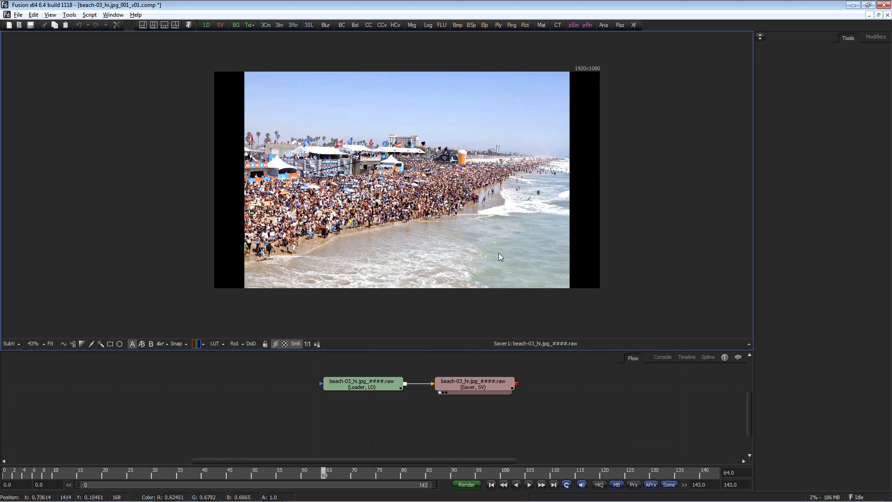
{"action": "key", "text": "alt+Tab"}
{"action": "left_click_drag", "start_coordinate": [790, 302], "coordinate": [364, 385]}
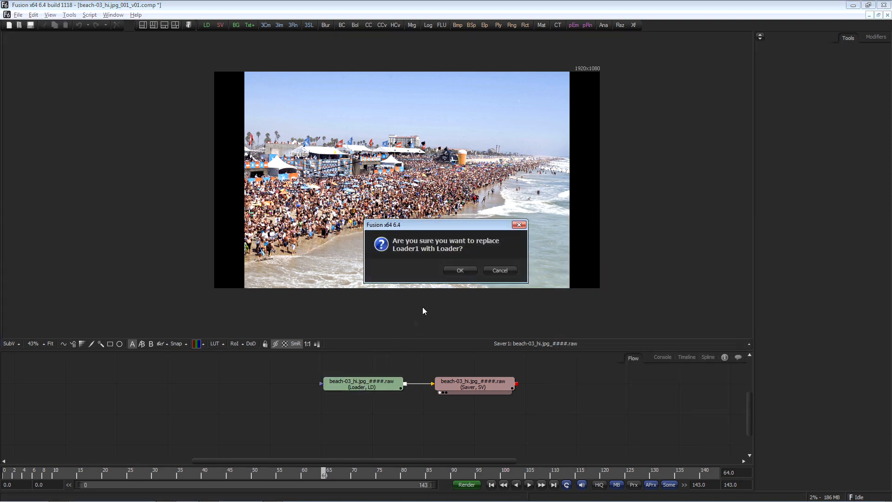
{"action": "left_click", "coordinate": [458, 271]}
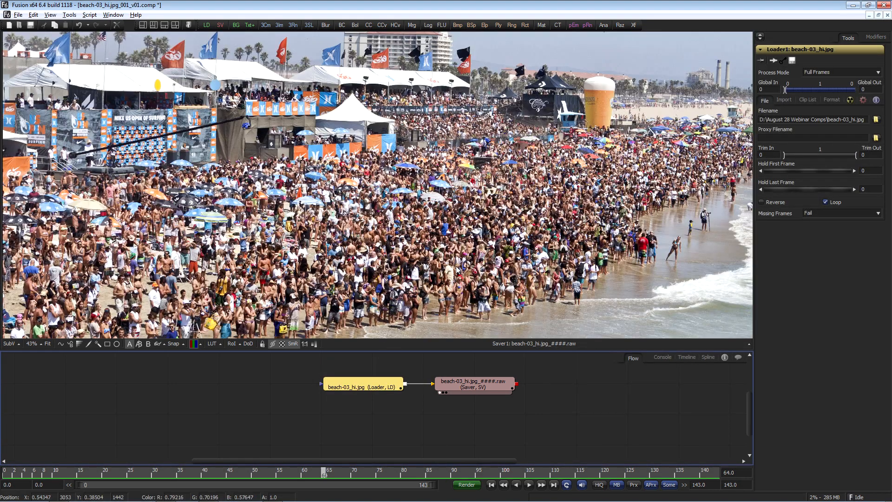
Step: Add a Background node below the Loader, check its image size settings and view it
{"action": "key", "text": "minus"}
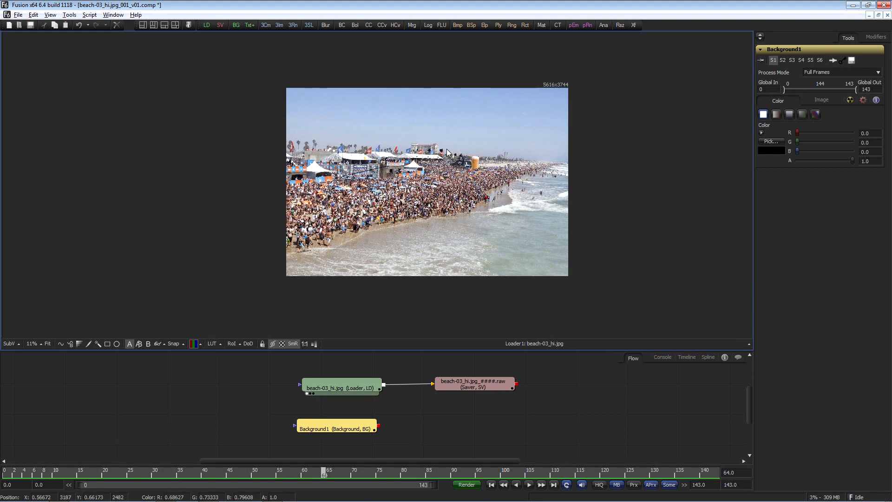
{"action": "left_click_drag", "start_coordinate": [367, 426], "coordinate": [373, 427]}
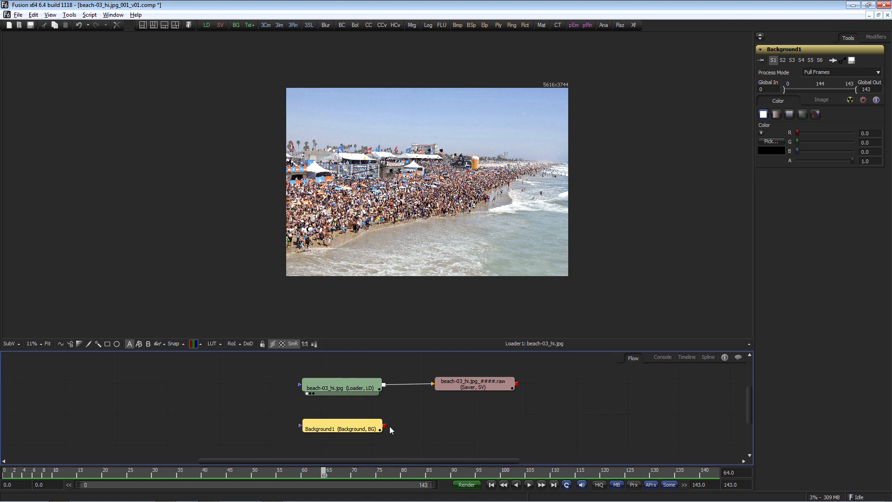
{"action": "left_click_drag", "start_coordinate": [364, 423], "coordinate": [367, 421]}
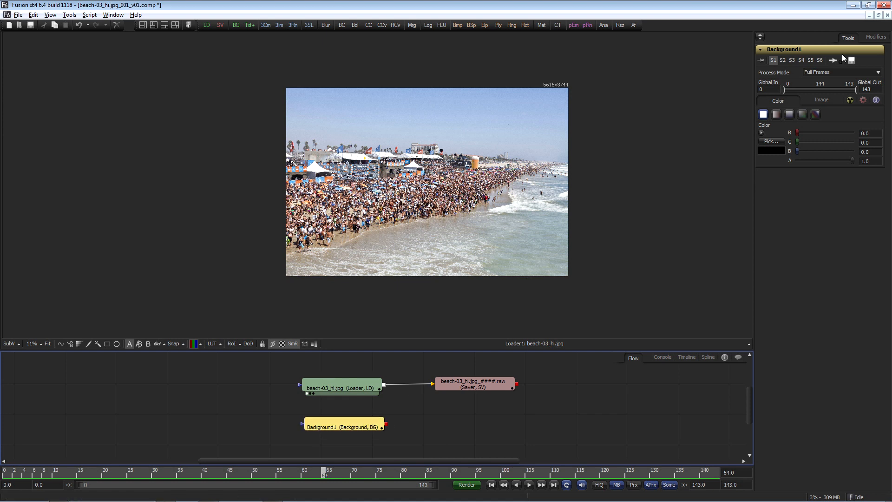
{"action": "left_click", "coordinate": [822, 100]}
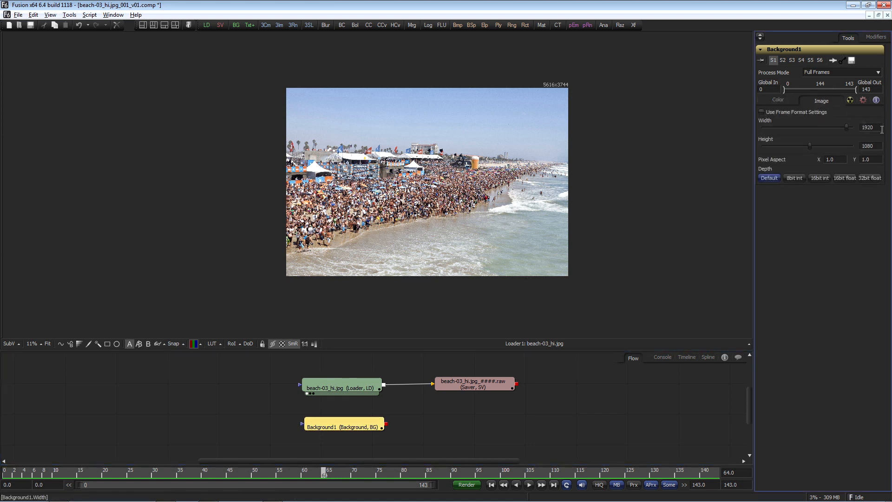
{"action": "key", "text": "1"}
{"action": "right_click", "coordinate": [595, 63]}
{"action": "left_click", "coordinate": [582, 59]}
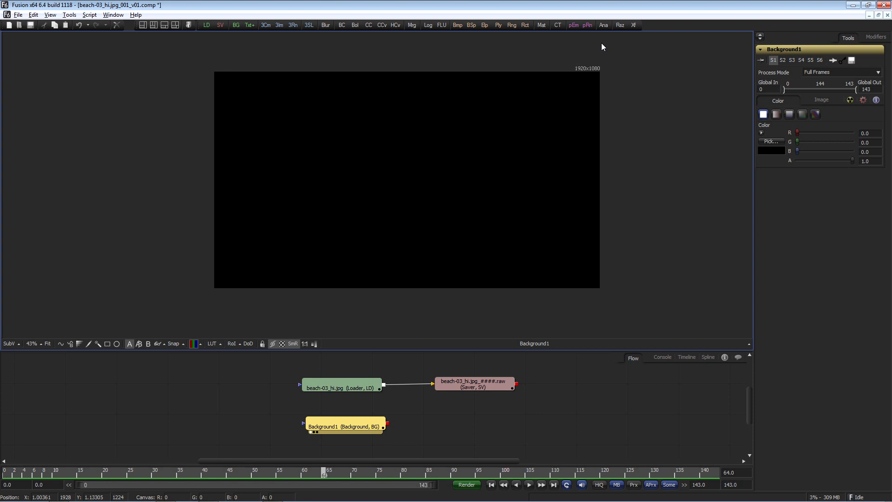
Step: Merge the Loader over the Background node and route Merge1 into the Saver
{"action": "left_click", "coordinate": [332, 378]}
{"action": "key", "text": "1"}
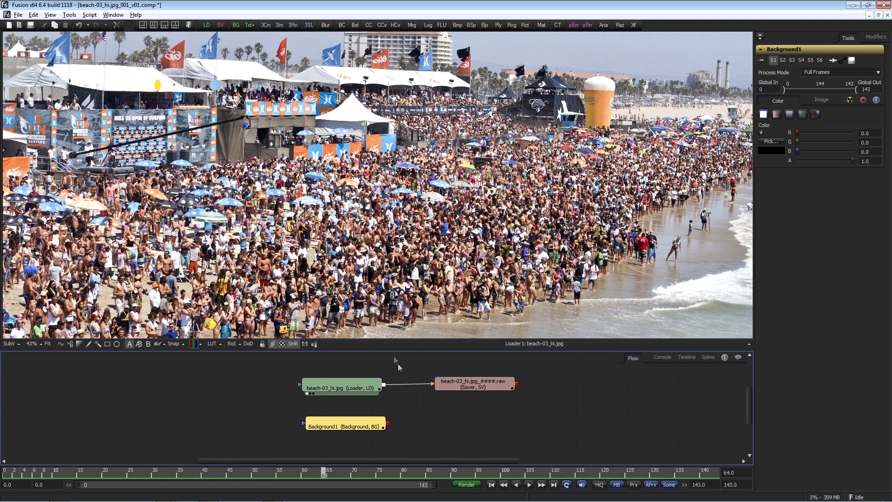
{"action": "key", "text": "ctrl+f"}
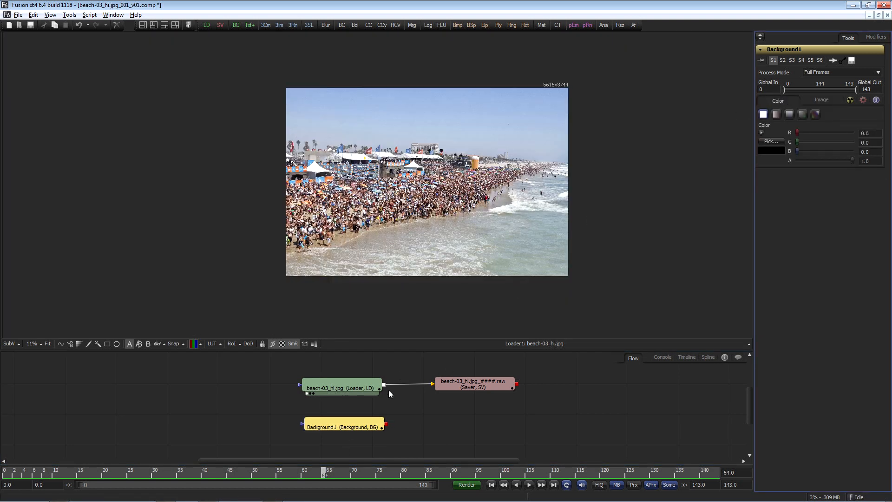
{"action": "left_click_drag", "start_coordinate": [384, 384], "coordinate": [387, 424]}
{"action": "left_click_drag", "start_coordinate": [441, 427], "coordinate": [402, 239]}
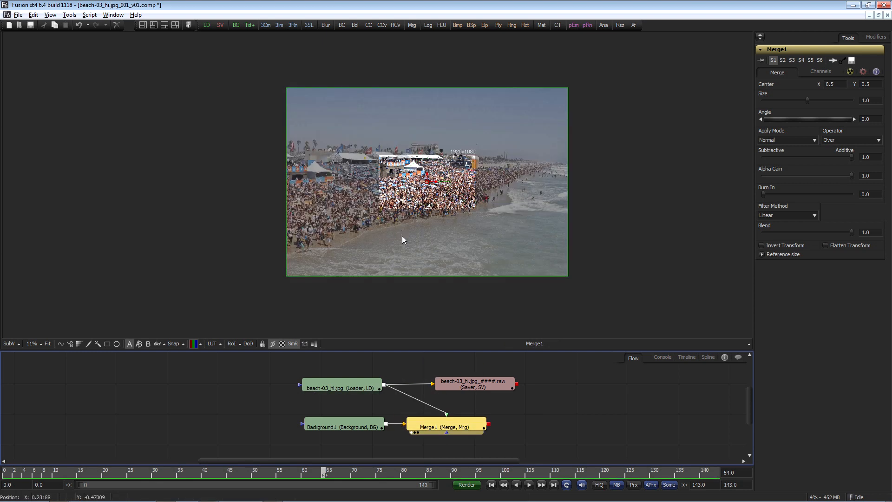
{"action": "left_click_drag", "start_coordinate": [433, 384], "coordinate": [444, 392]}
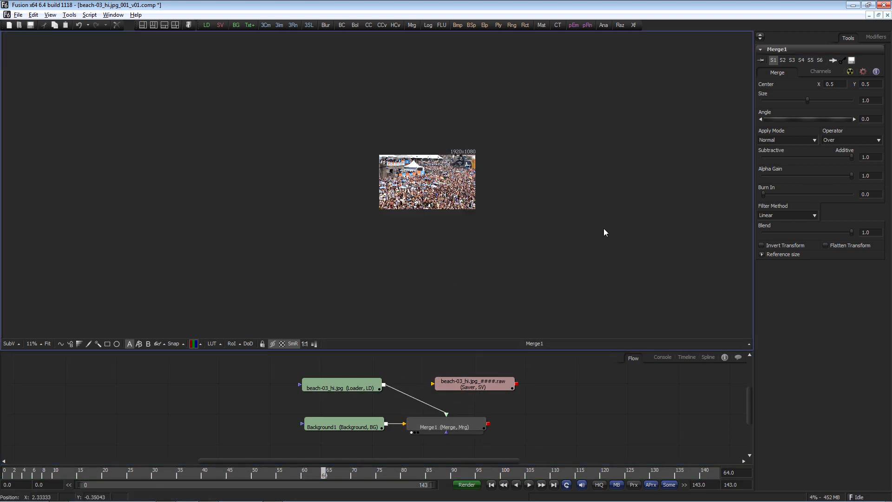
{"action": "key", "text": "ctrl+f"}
Step: Animate Merge1's Size, setting it to about 0.36 at the last frame, and preview the playback
{"action": "right_click", "coordinate": [811, 101]}
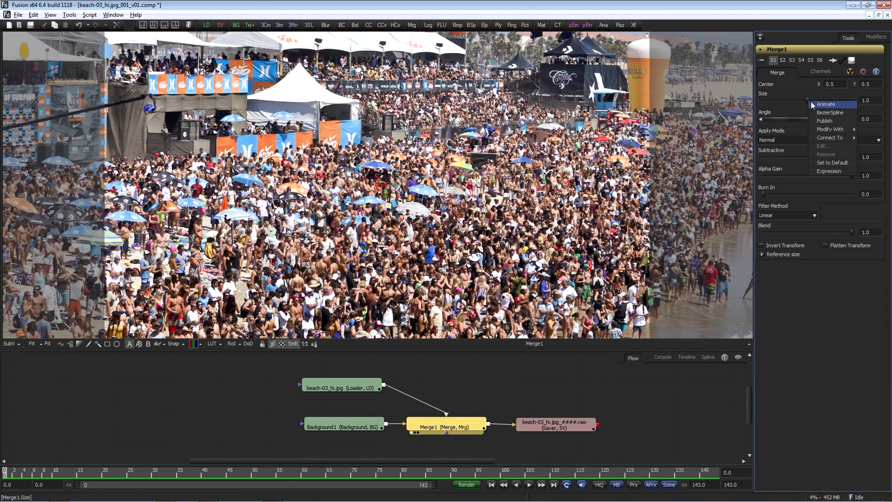
{"action": "left_click", "coordinate": [825, 104]}
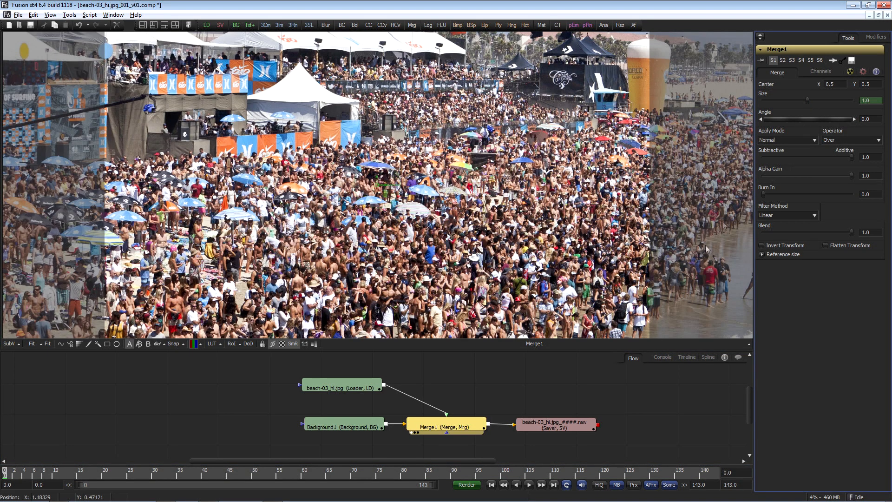
{"action": "left_click", "coordinate": [713, 473]}
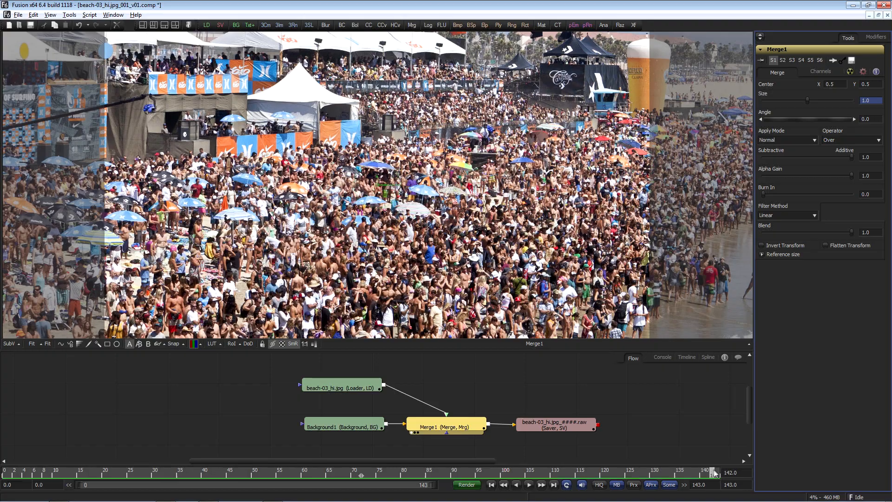
{"action": "left_click_drag", "start_coordinate": [807, 104], "coordinate": [781, 115]}
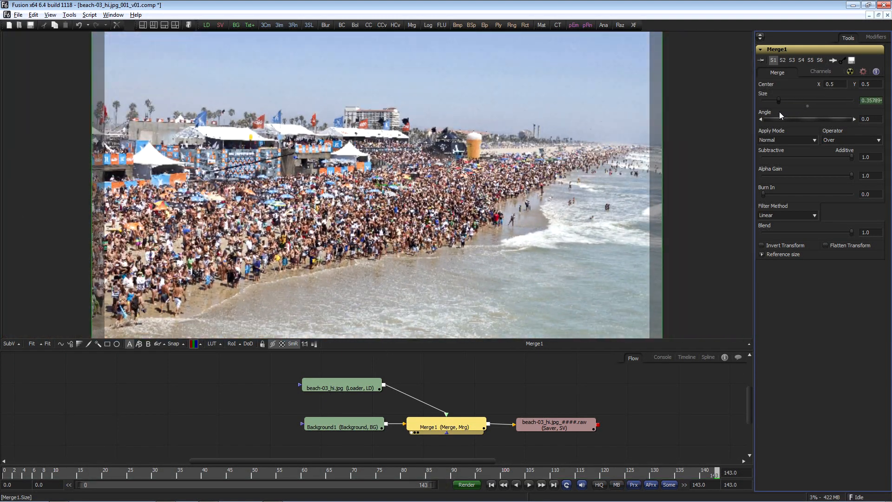
{"action": "key", "text": "space"}
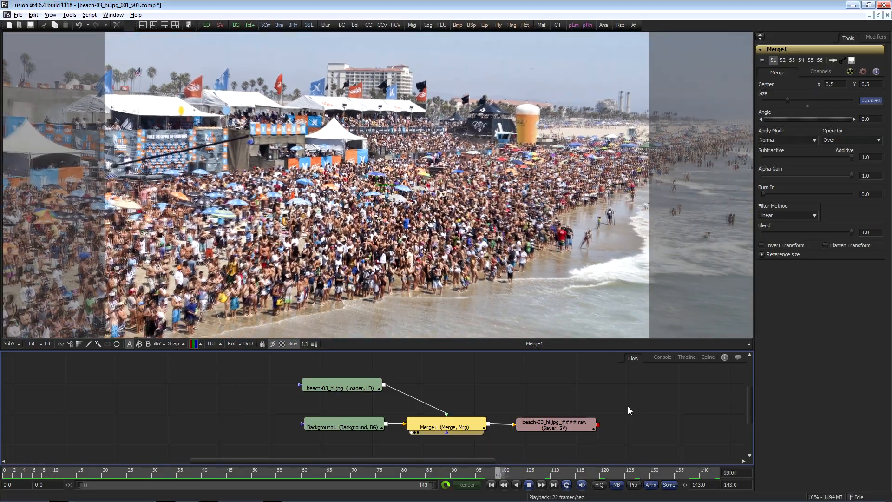
{"action": "key", "text": "space"}
Step: Animate Merge1's Angle, rotating it to about -16.4
{"action": "right_click", "coordinate": [813, 119]}
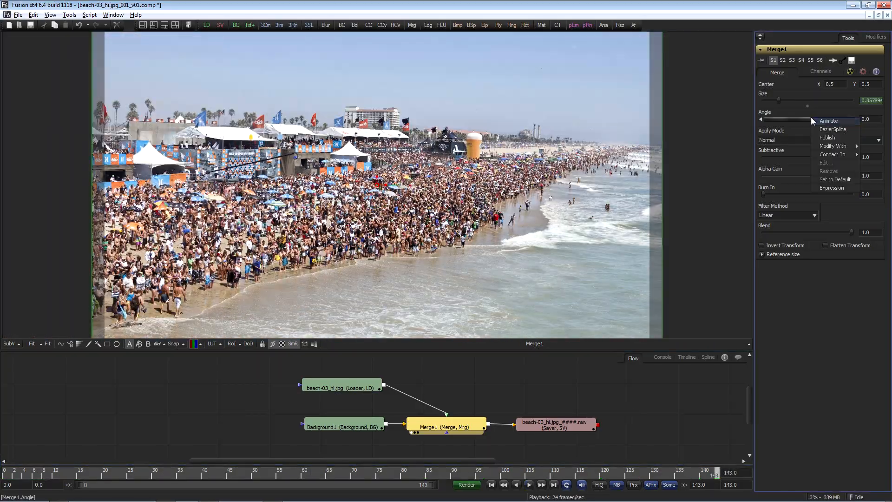
{"action": "left_click", "coordinate": [818, 122]}
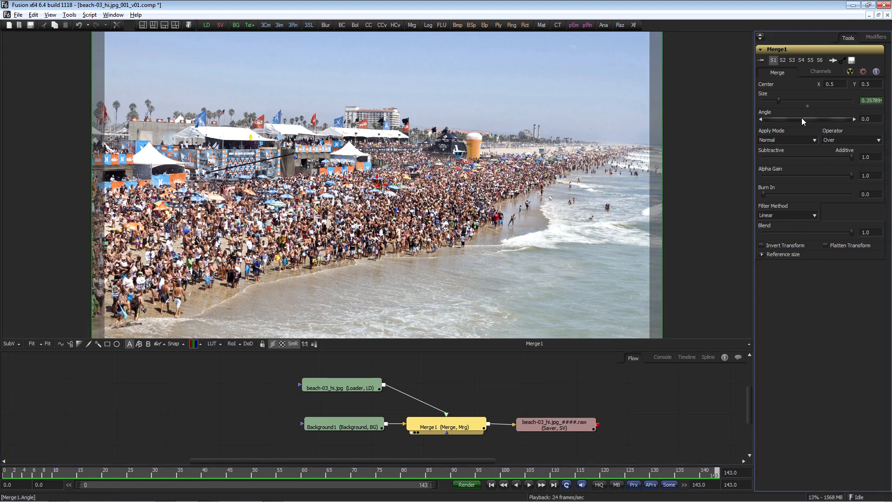
{"action": "left_click_drag", "start_coordinate": [801, 118], "coordinate": [801, 119]}
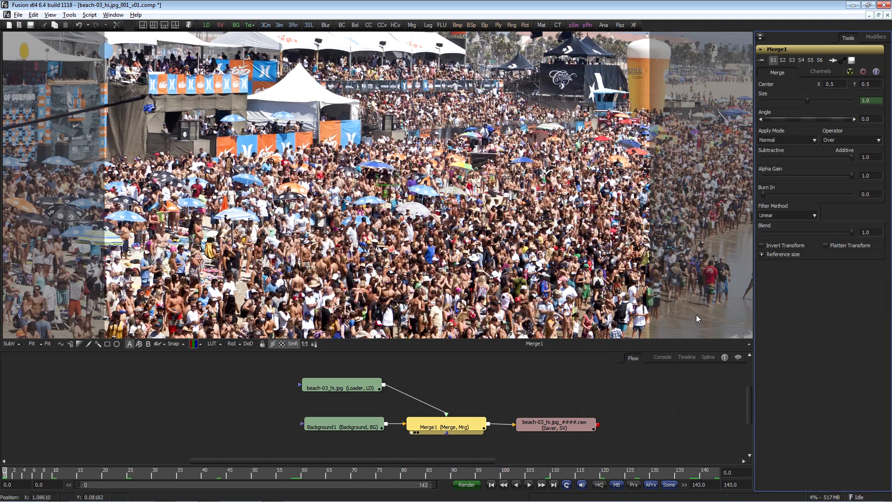
{"action": "left_click", "coordinate": [628, 406]}
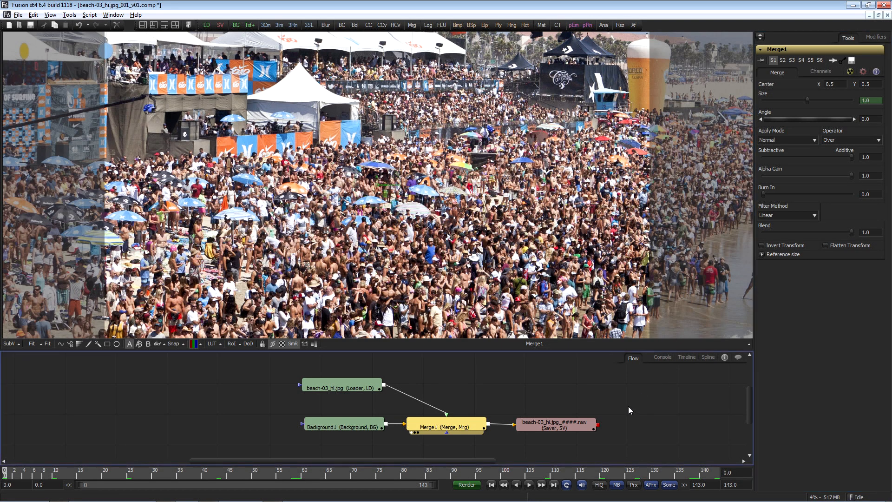
Step: Start playback and enable animation on Merge1's Center
{"action": "key", "text": "space"}
{"action": "right_click", "coordinate": [798, 86]}
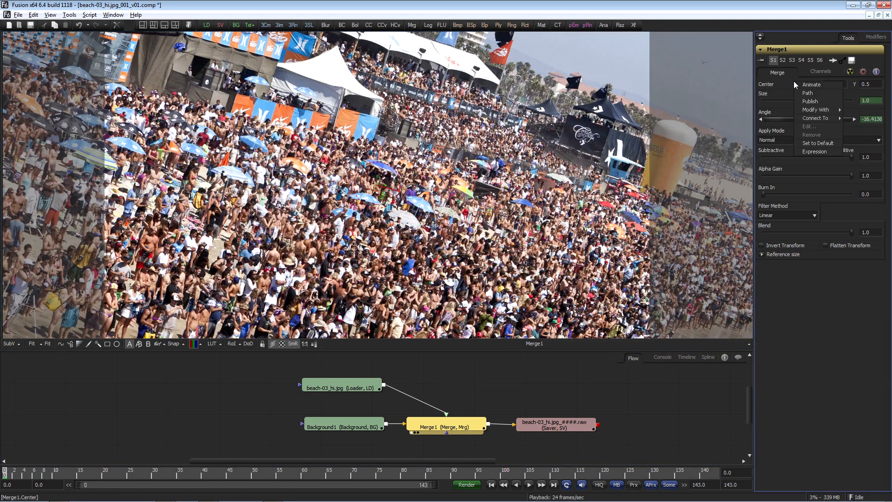
{"action": "left_click", "coordinate": [800, 86]}
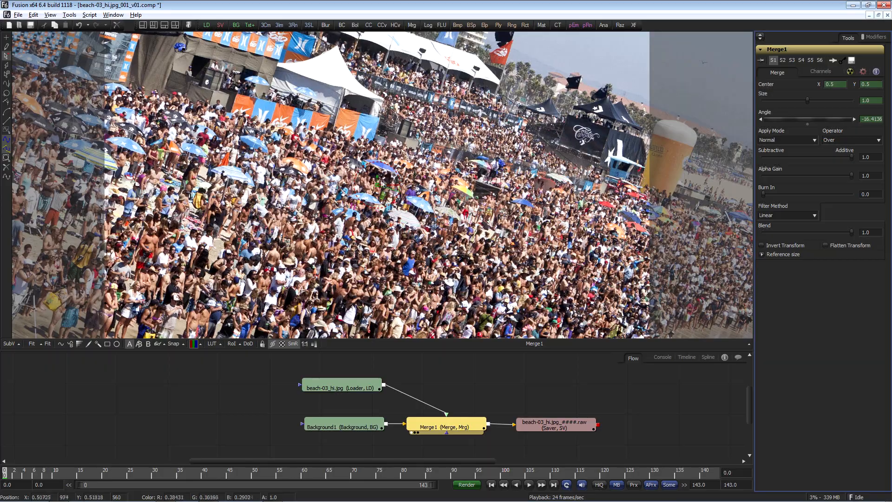
Step: Open Merge1's Size animation curve in the spline editor, select all its keyframes and reshape the curve with the tangent handles
{"action": "key", "text": "space"}
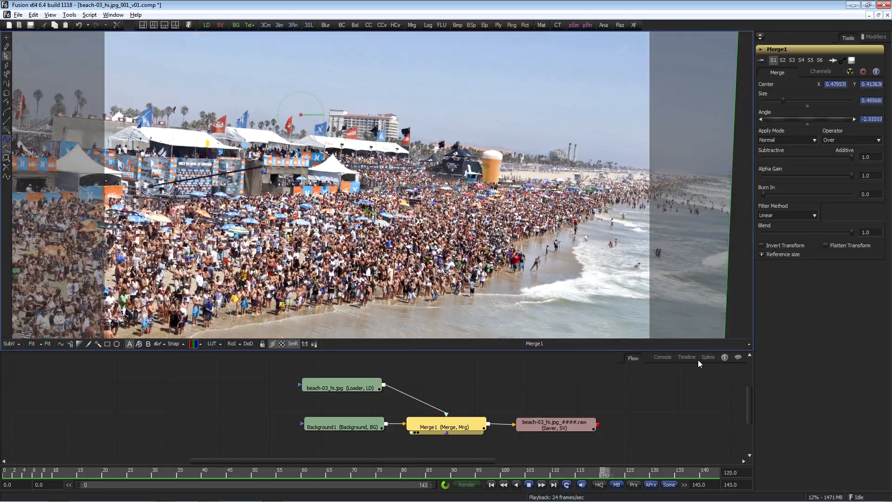
{"action": "left_click", "coordinate": [700, 357]}
{"action": "key", "text": "ctrl+f"}
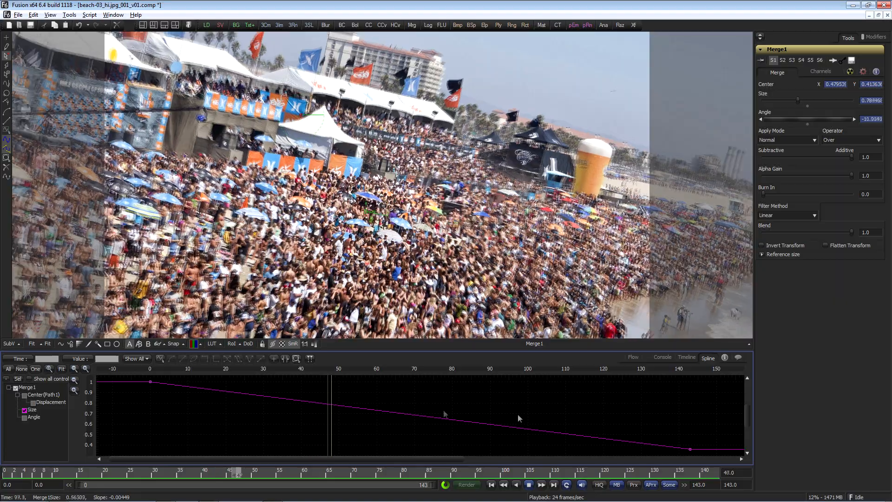
{"action": "key", "text": "ctrl+a"}
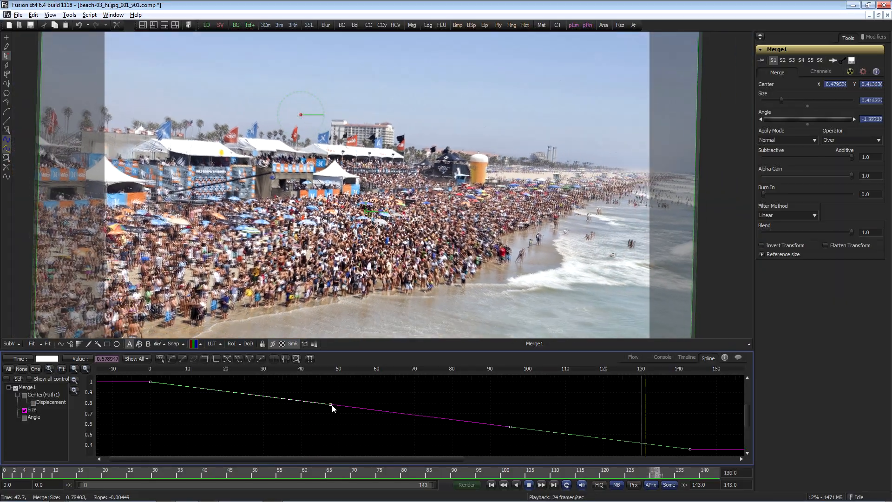
{"action": "left_click_drag", "start_coordinate": [332, 406], "coordinate": [322, 423]}
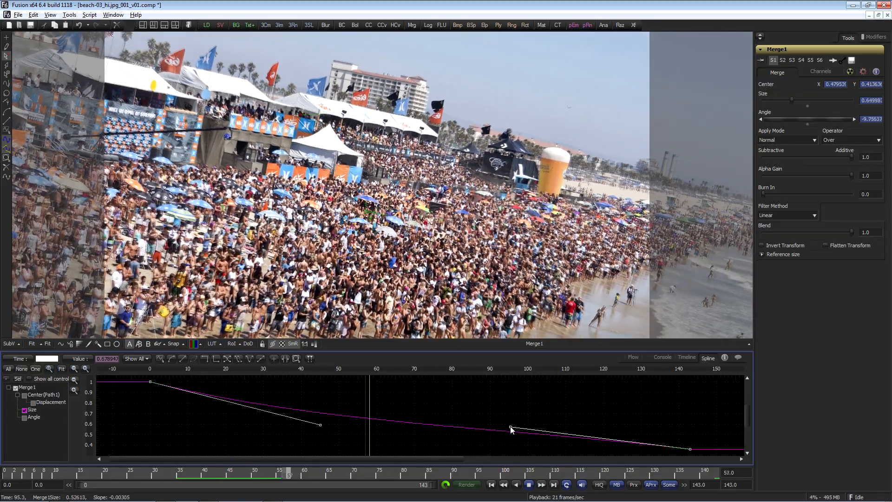
{"action": "left_click_drag", "start_coordinate": [510, 427], "coordinate": [515, 416]}
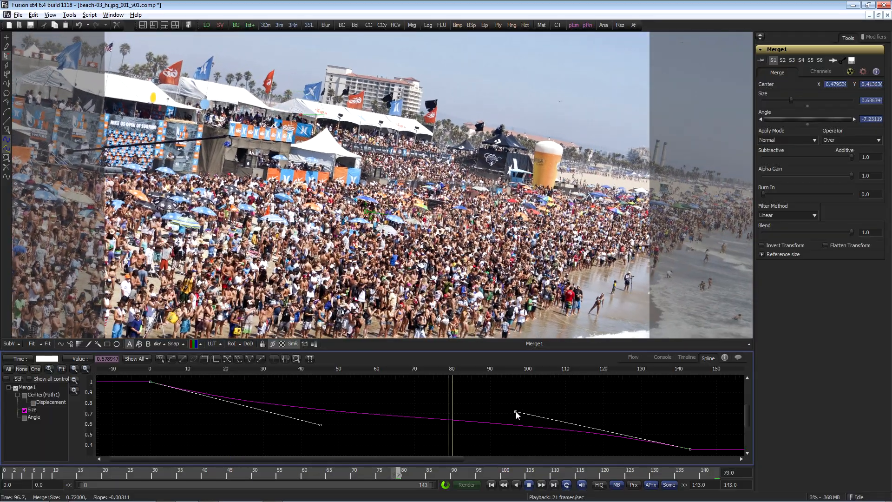
Step: Reshape Merge1's Angle animation curve by adjusting a keyframe's tangent handle
{"action": "left_click", "coordinate": [690, 383]}
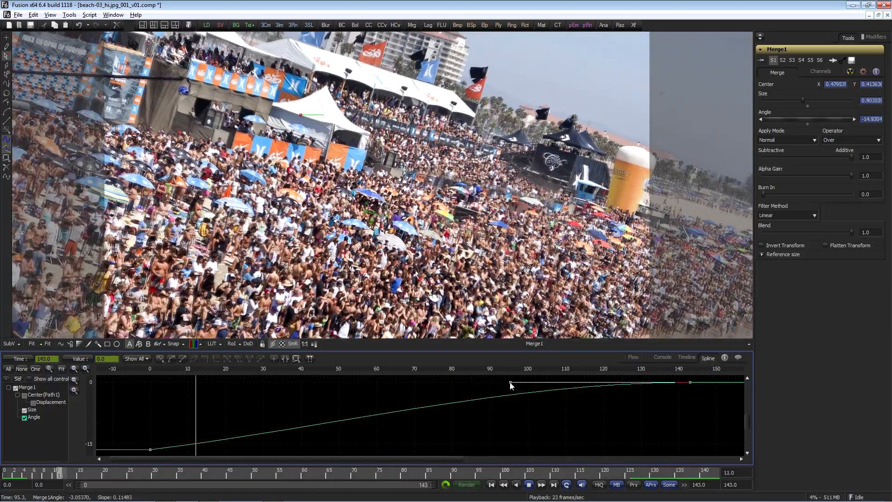
{"action": "left_click_drag", "start_coordinate": [510, 383], "coordinate": [509, 401]}
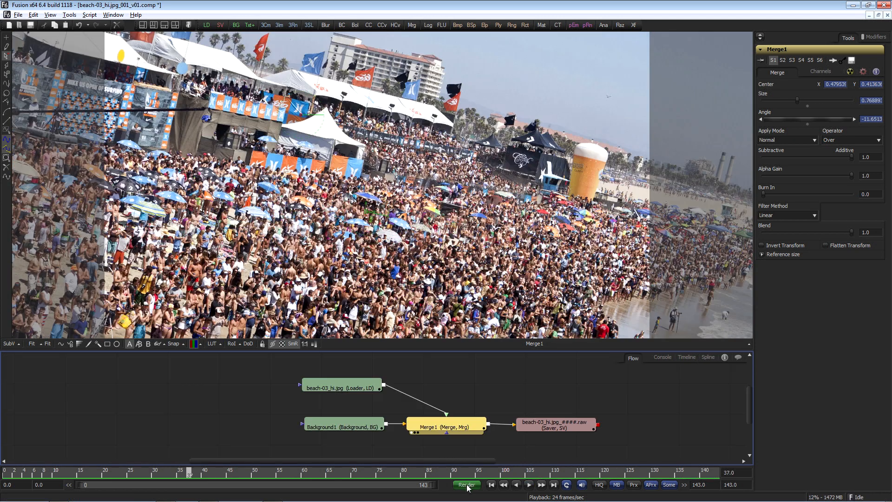
Step: Render the composition using the Final configuration for frames 0 to 143
{"action": "left_click", "coordinate": [467, 484]}
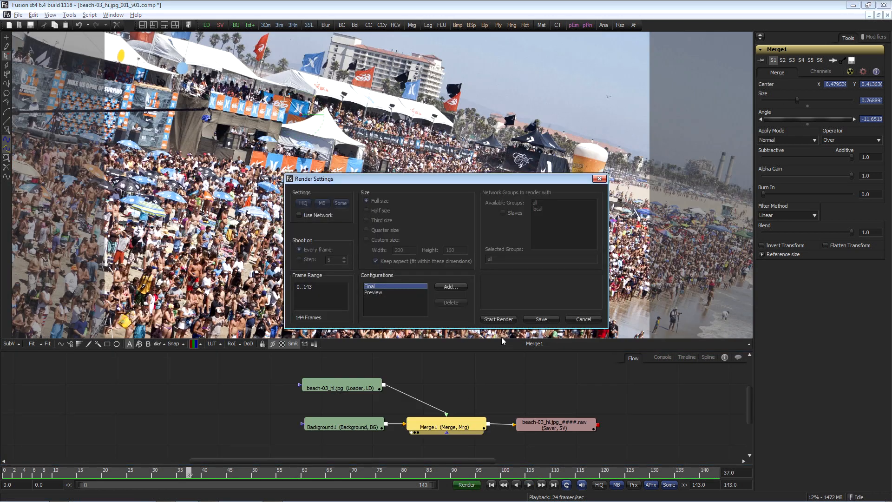
{"action": "left_click", "coordinate": [498, 319]}
Step: Switch to Media Composer and play back the beach-03_hi.jpg clip from the start of the timeline
{"action": "key", "text": "alt+Tab"}
{"action": "key", "text": "alt+Tab"}
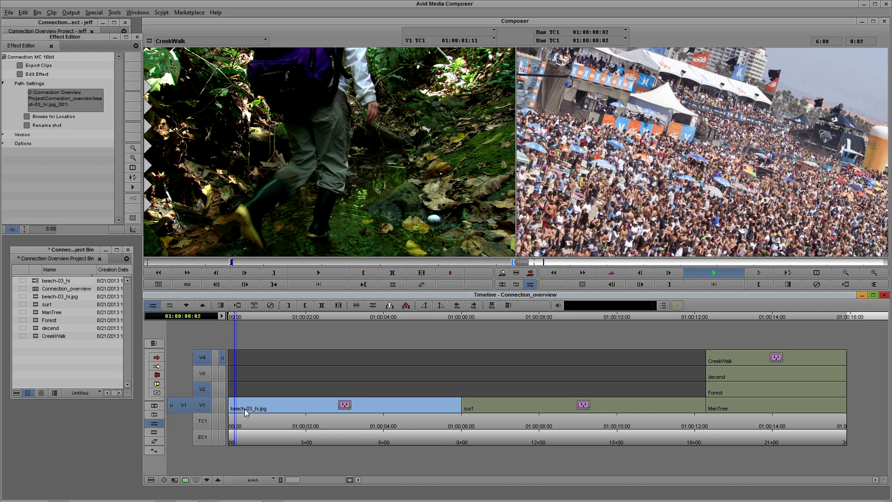
{"action": "left_click", "coordinate": [245, 412]}
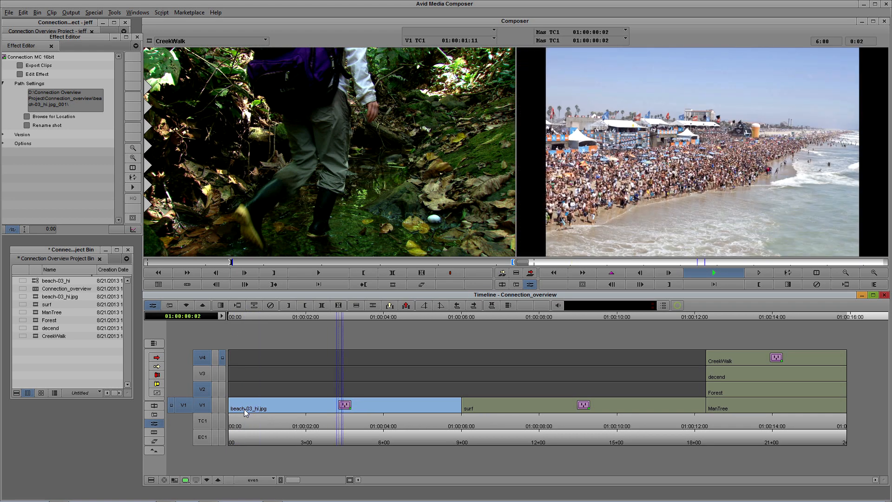
{"action": "key", "text": "space"}
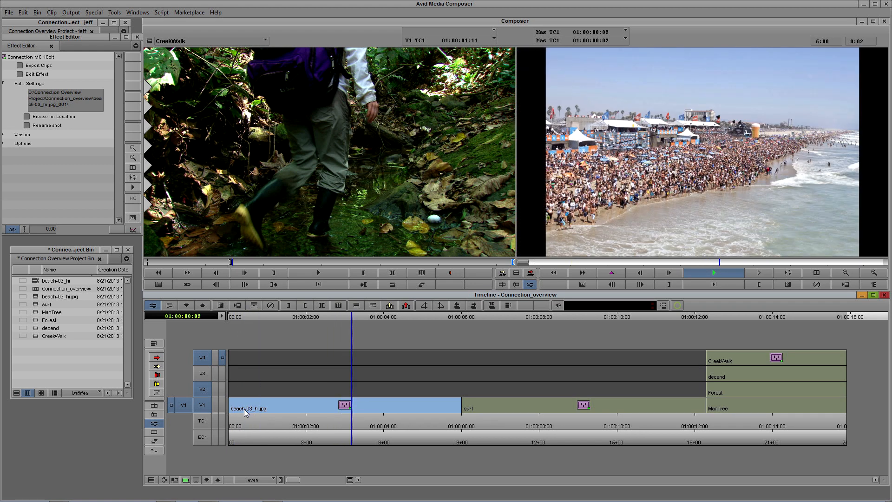
{"action": "left_click", "coordinate": [241, 410]}
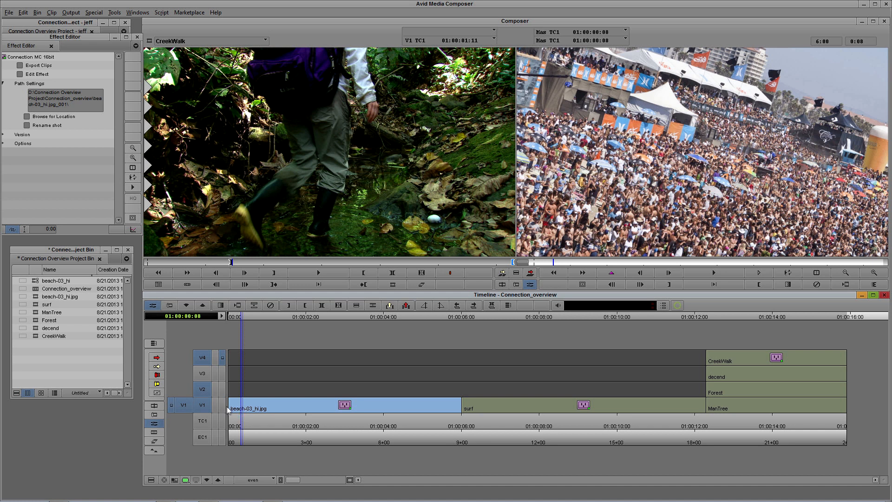
{"action": "left_click", "coordinate": [231, 412]}
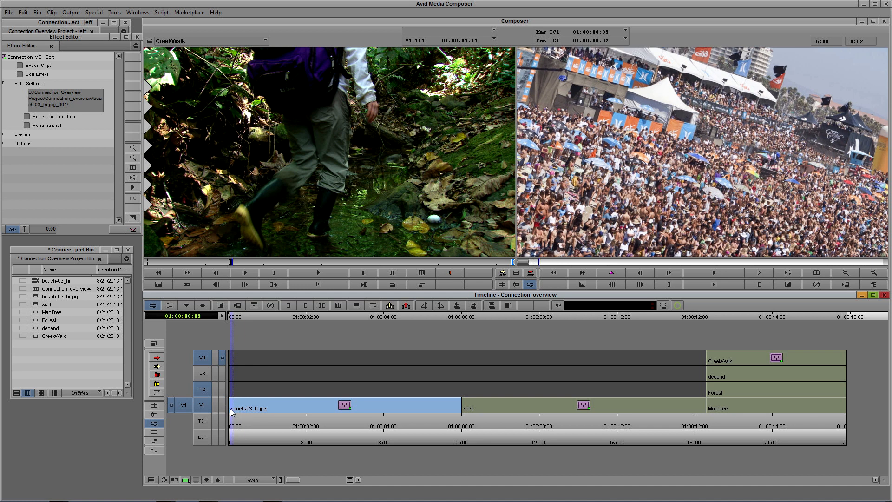
{"action": "key", "text": "space"}
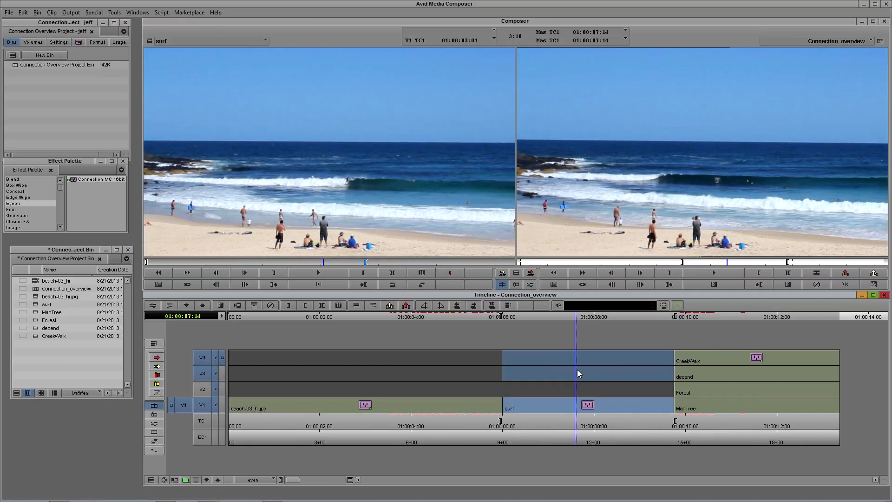
Step: Select the CreekWalk effect on track V4 and open it for editing in Fusion
{"action": "left_click", "coordinate": [577, 370]}
{"action": "left_click_drag", "start_coordinate": [577, 370], "coordinate": [737, 378]}
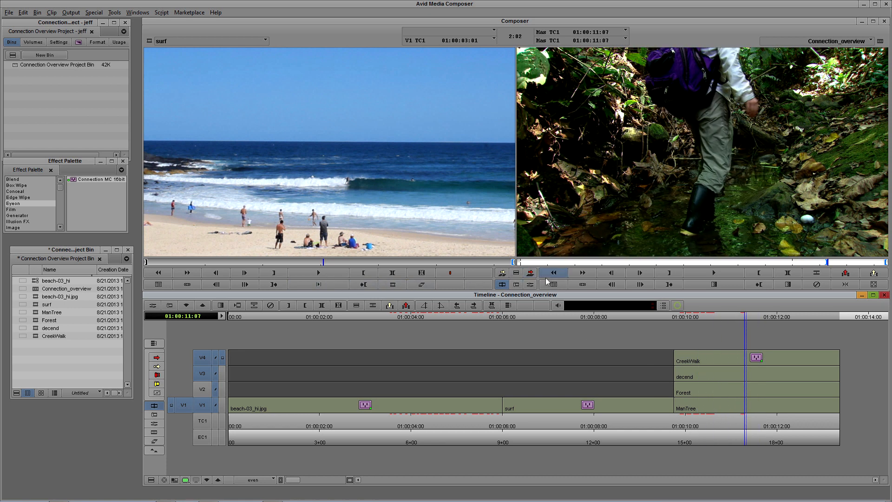
{"action": "left_click", "coordinate": [530, 284]}
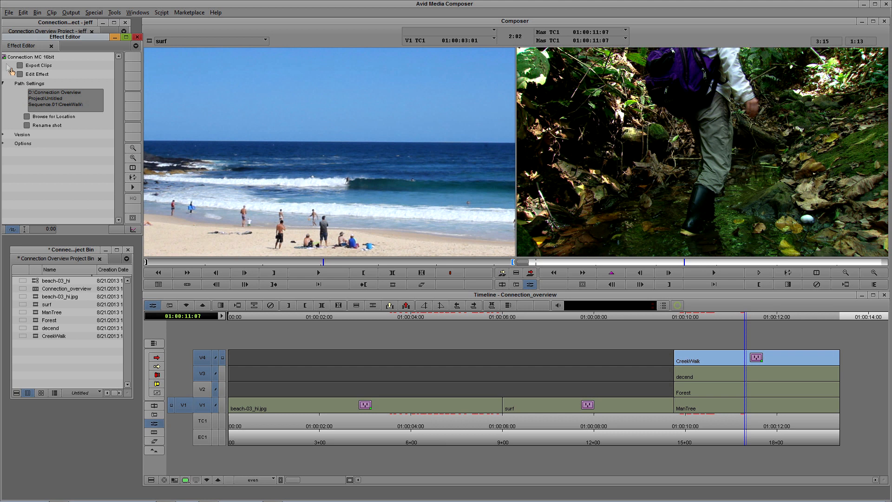
{"action": "left_click", "coordinate": [20, 74]}
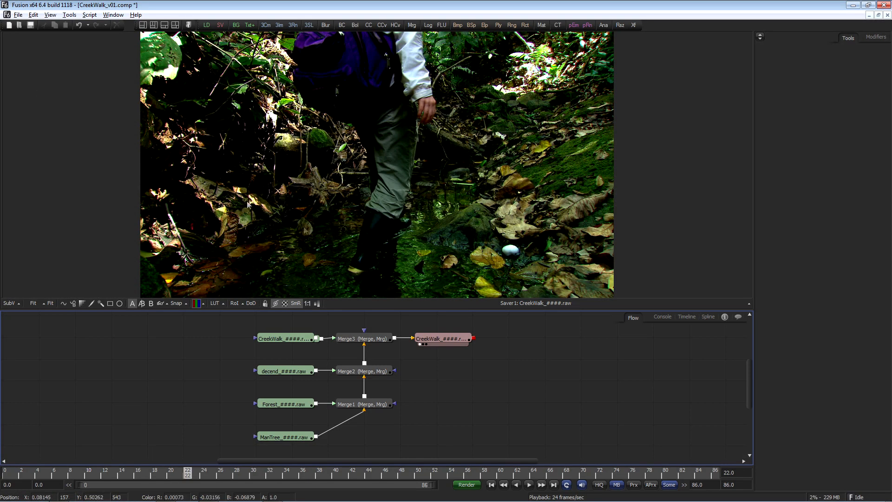
Step: View the CreekWalk, Forest and decend Loader clips one by one in the viewer while playing back
{"action": "left_click_drag", "start_coordinate": [552, 371], "coordinate": [553, 362]}
{"action": "left_click_drag", "start_coordinate": [294, 334], "coordinate": [300, 241]}
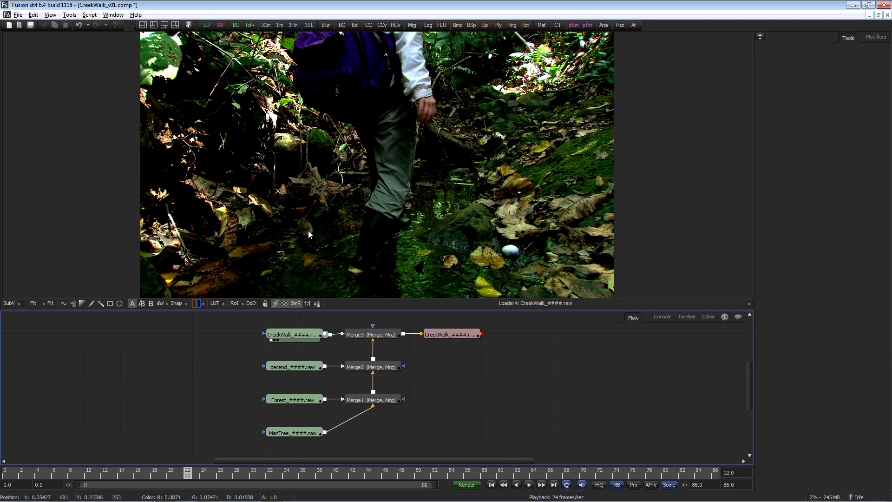
{"action": "key", "text": "1"}
{"action": "key", "text": "space"}
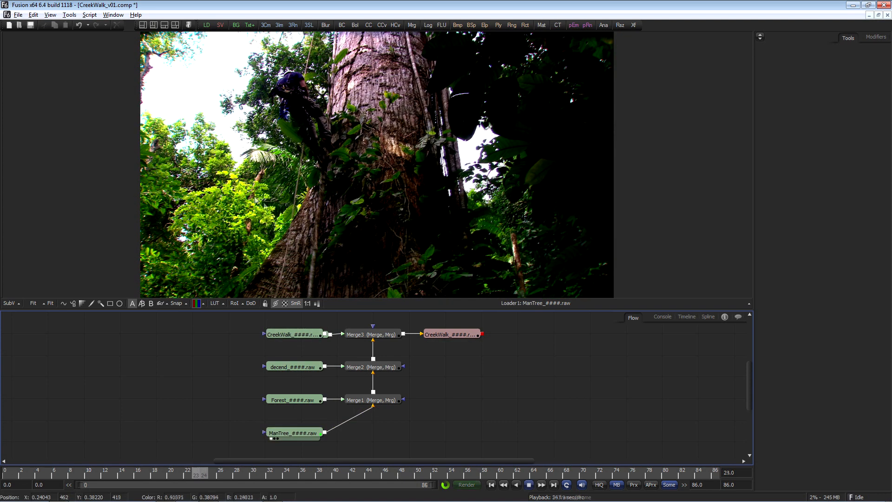
{"action": "left_click_drag", "start_coordinate": [304, 405], "coordinate": [312, 224]}
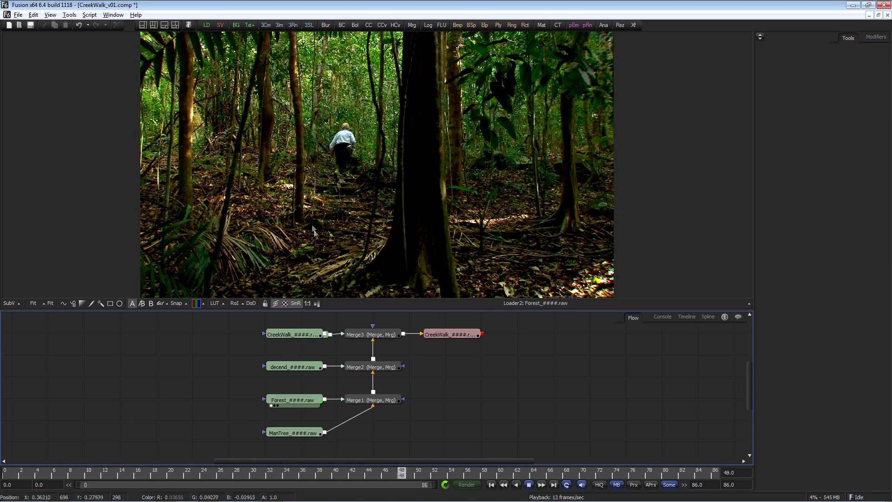
{"action": "left_click_drag", "start_coordinate": [299, 367], "coordinate": [307, 261]}
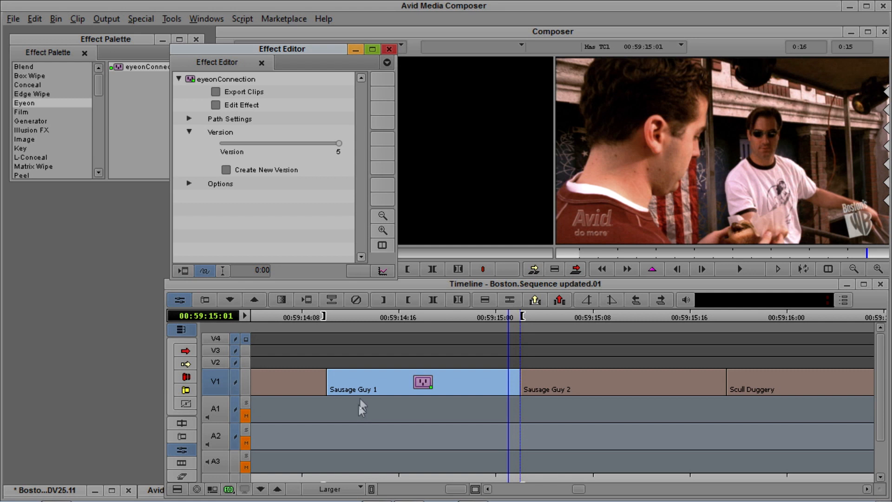
Step: Select the Sausage Guy 1 clip and step through the eyeonConnection effect's versions, ending on version 5
{"action": "left_click", "coordinate": [352, 388]}
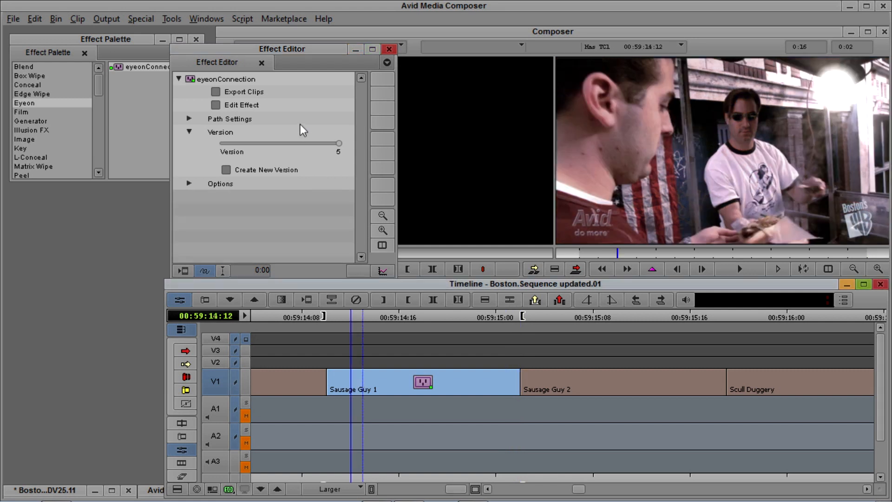
{"action": "left_click", "coordinate": [337, 145]}
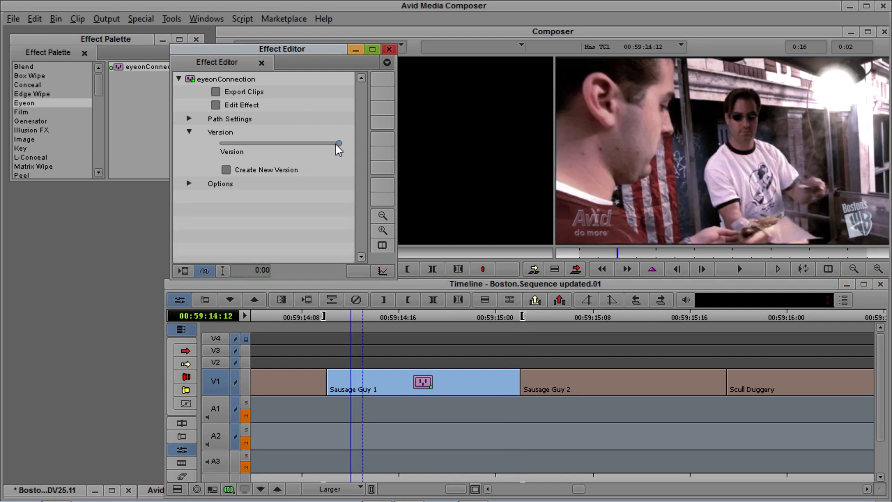
{"action": "key", "text": "Left"}
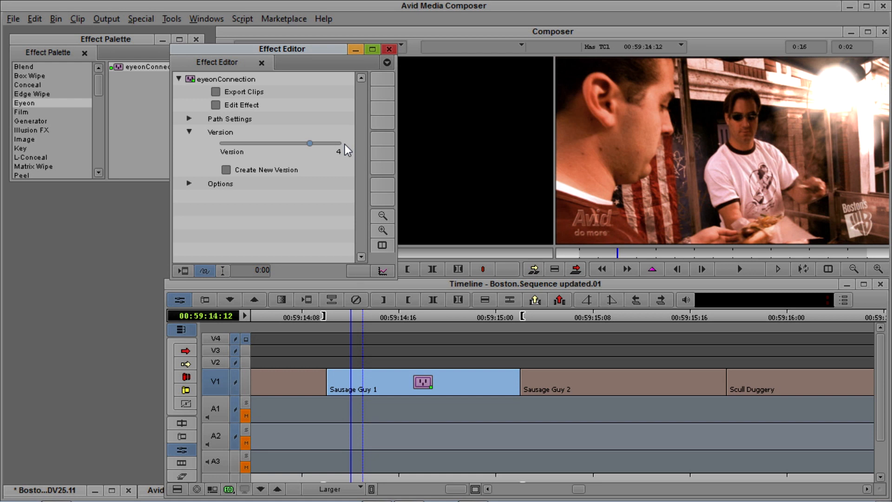
{"action": "key", "text": "Left"}
{"action": "key", "text": "Left"}
{"action": "key", "text": "Left"}
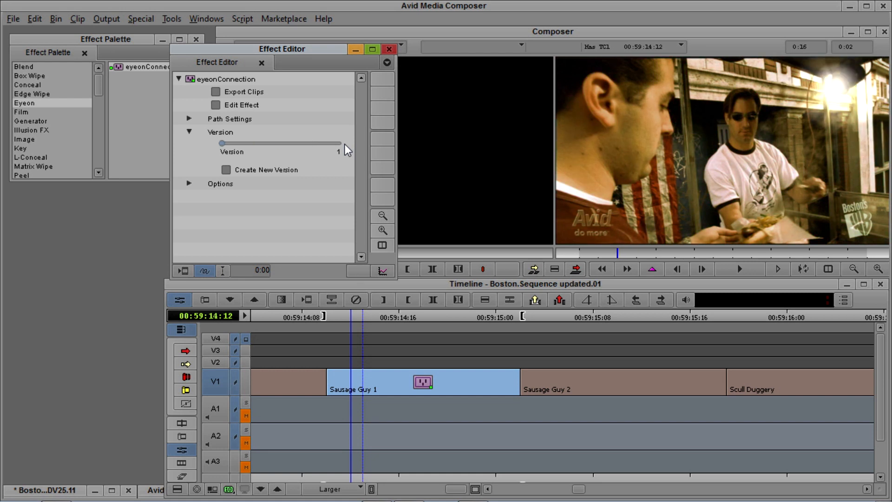
{"action": "key", "text": "Right"}
{"action": "key", "text": "Right"}
{"action": "key", "text": "Right"}
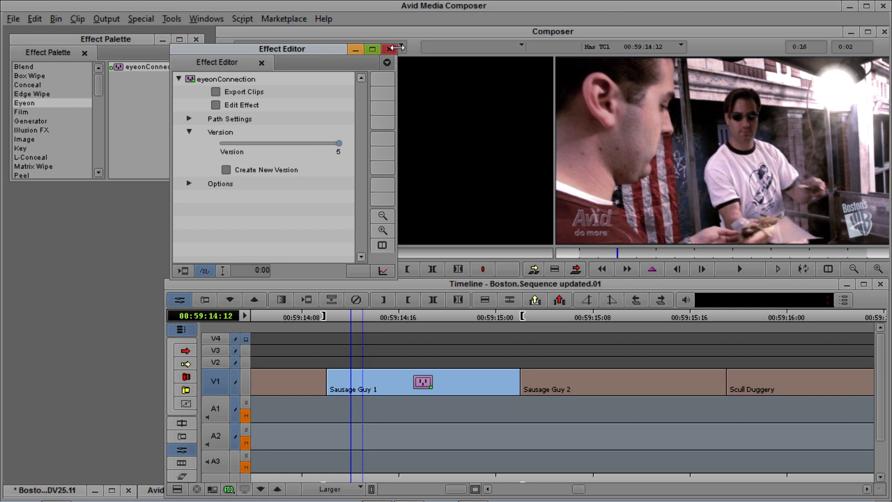
Step: Close the Effect Editor and scrub to the Sausage Guy clip in the timeline
{"action": "left_click", "coordinate": [390, 49]}
{"action": "left_click", "coordinate": [295, 389]}
{"action": "mouse_move", "coordinate": [298, 390]}
{"action": "left_mouse_down"}
{"action": "mouse_move", "coordinate": [359, 388]}
{"action": "mouse_move", "coordinate": [306, 383]}
{"action": "left_mouse_up"}
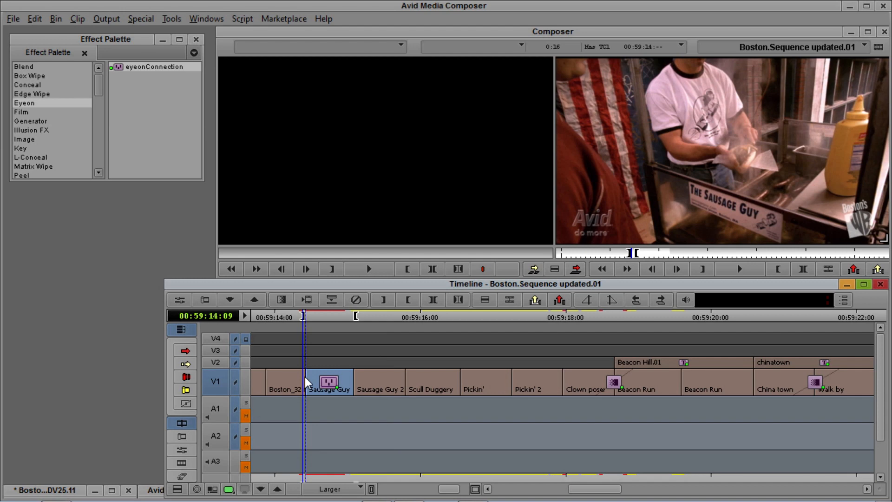
{"action": "key", "text": "6"}
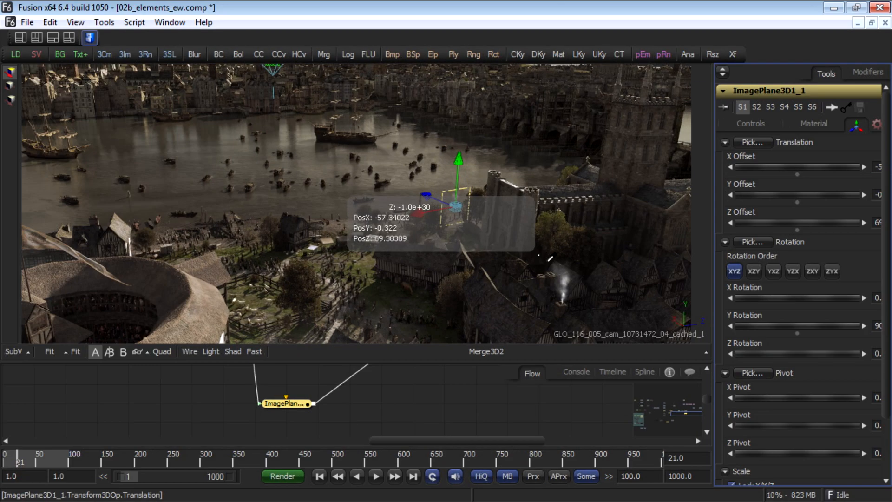
{"action": "left_click_drag", "start_coordinate": [550, 259], "coordinate": [552, 259]}
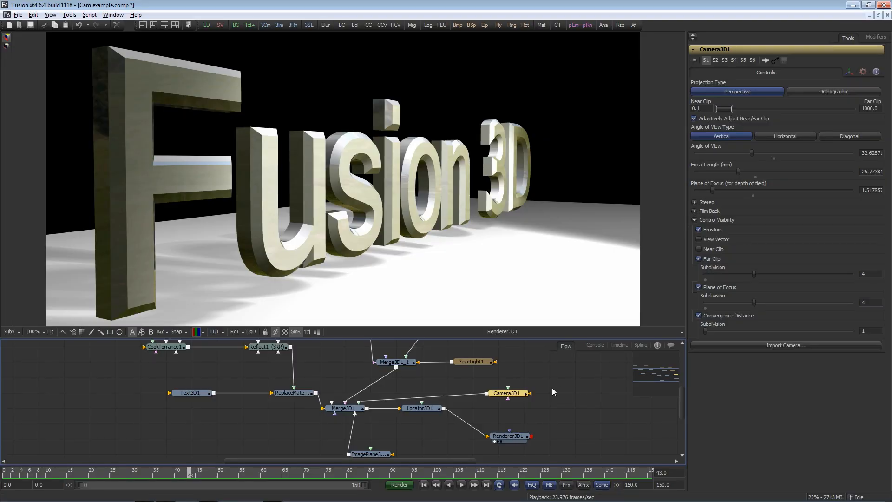
Step: Select Renderer3D1 and switch its renderer type to OGL Renderer
{"action": "left_click", "coordinate": [523, 397]}
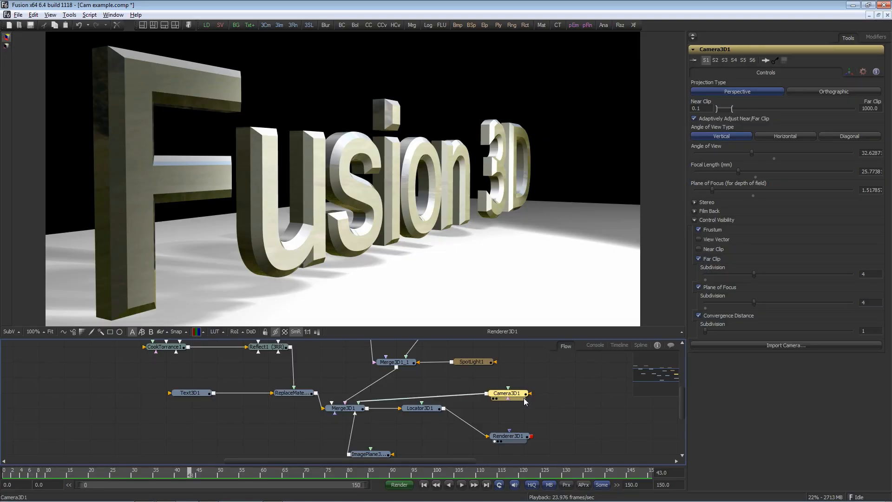
{"action": "left_click", "coordinate": [519, 437]}
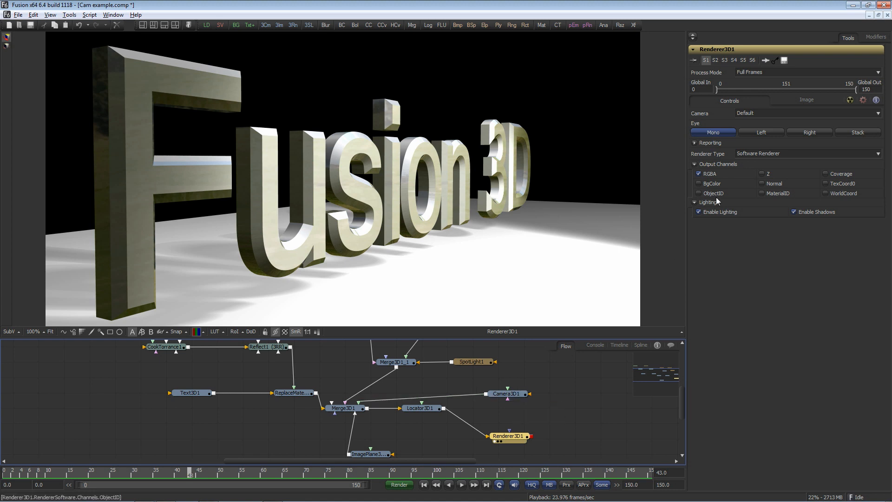
{"action": "left_click", "coordinate": [798, 154]}
{"action": "left_click", "coordinate": [796, 160]}
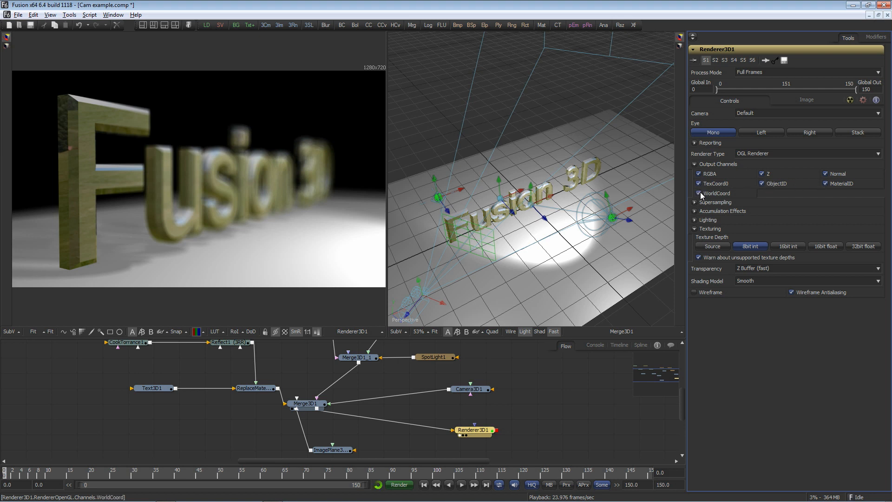
Step: Switch the viewer through the renderer's texture coordinate channels, including UV, U and V coordinates
{"action": "left_click", "coordinate": [197, 332]}
{"action": "left_click", "coordinate": [204, 332]}
{"action": "left_click", "coordinate": [212, 222]}
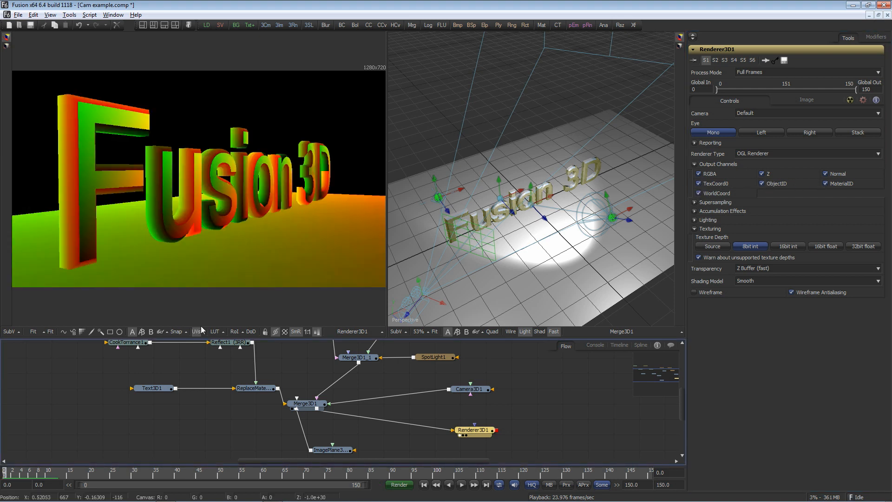
{"action": "left_click", "coordinate": [203, 332]}
{"action": "left_click", "coordinate": [223, 239]}
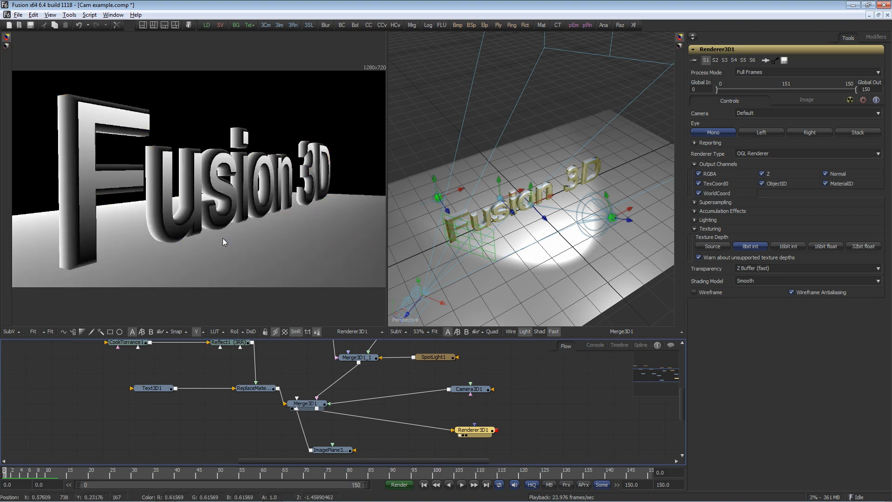
{"action": "left_click", "coordinate": [205, 331]}
{"action": "left_click", "coordinate": [224, 228]}
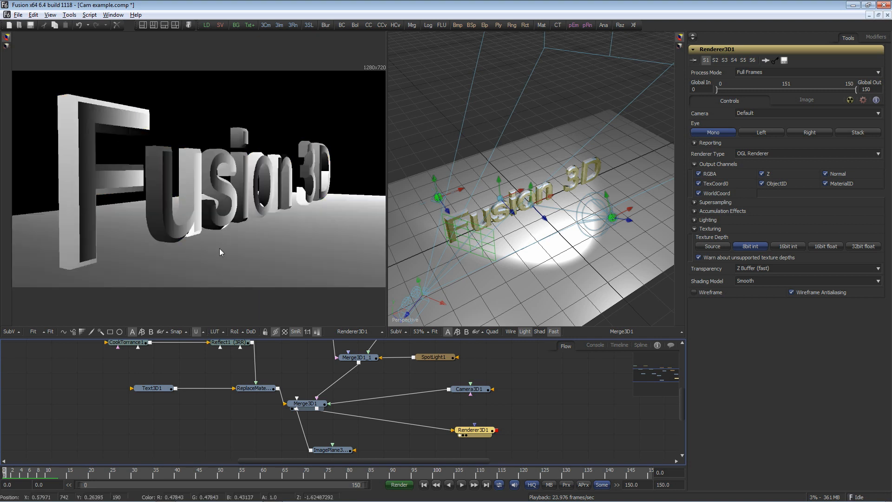
{"action": "left_click", "coordinate": [202, 332]}
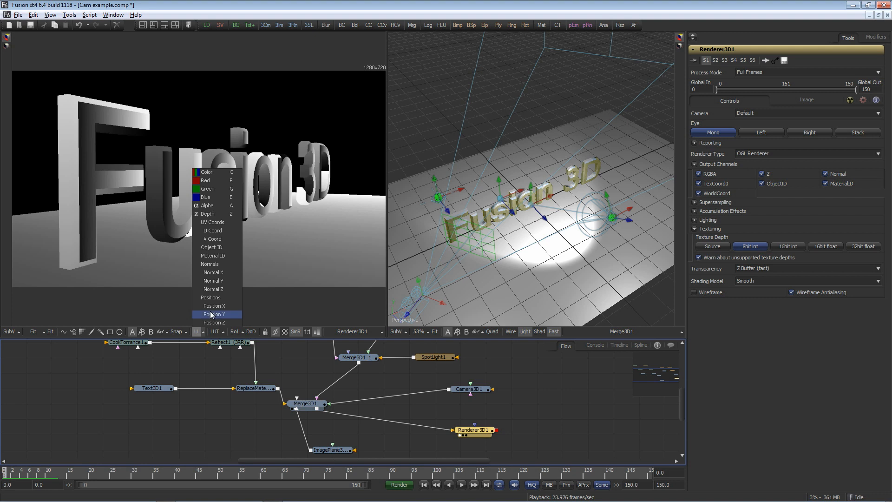
{"action": "left_click", "coordinate": [230, 239]}
Step: Switch the viewer through the normals channels, Normal X, Y and Z, and back to color
{"action": "left_click", "coordinate": [204, 331]}
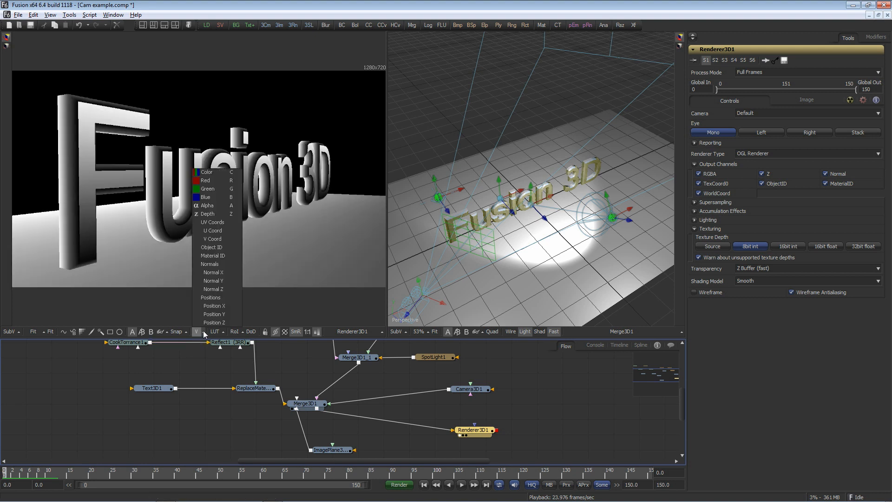
{"action": "left_click", "coordinate": [232, 270]}
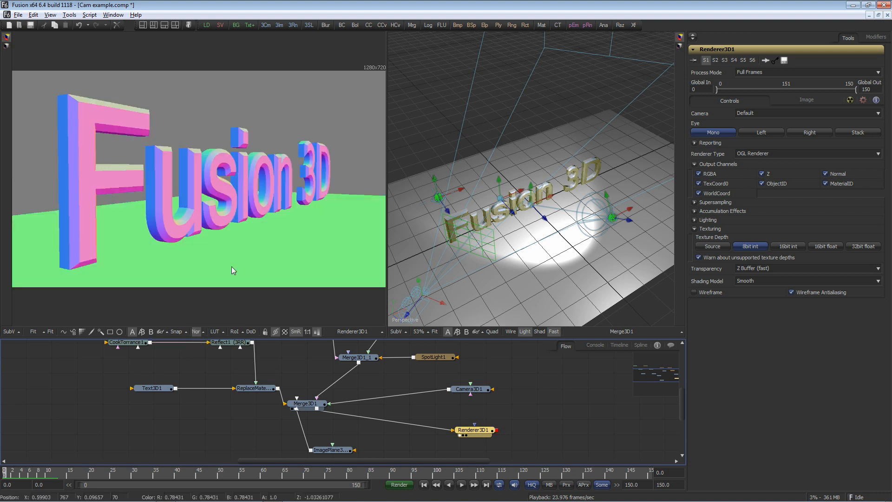
{"action": "left_click", "coordinate": [203, 331]}
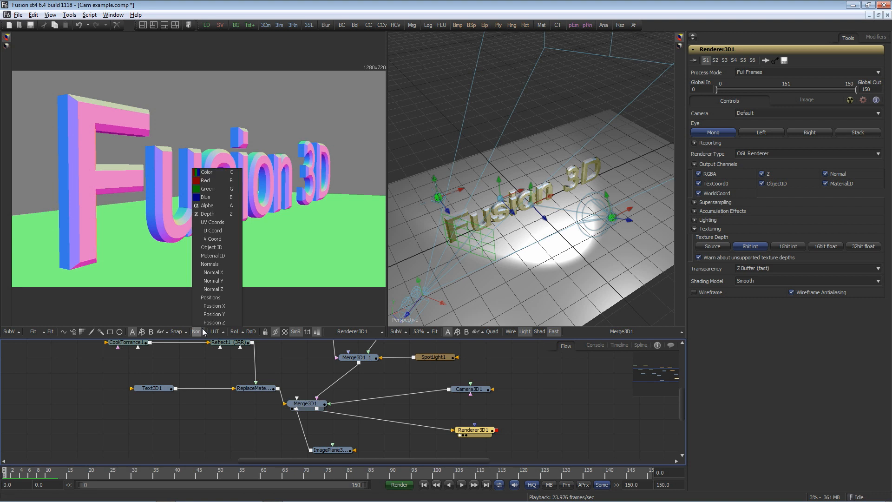
{"action": "left_click", "coordinate": [226, 274]}
{"action": "left_click", "coordinate": [203, 333]}
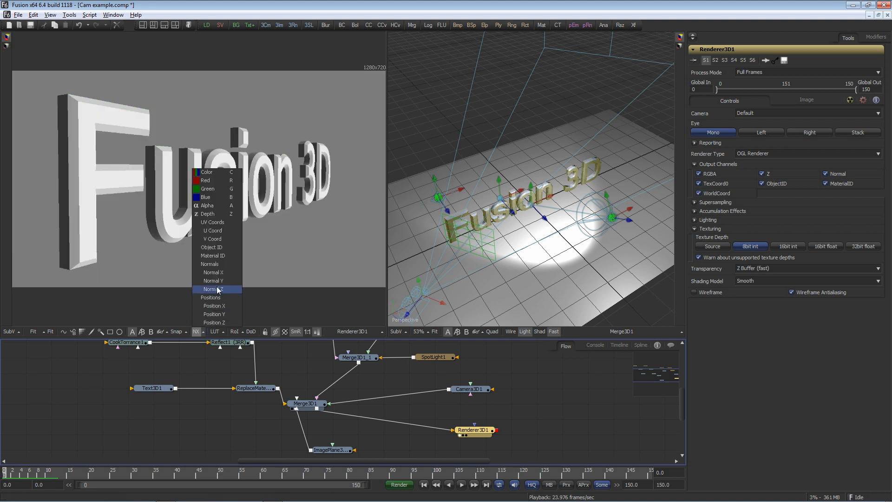
{"action": "left_click", "coordinate": [213, 281]}
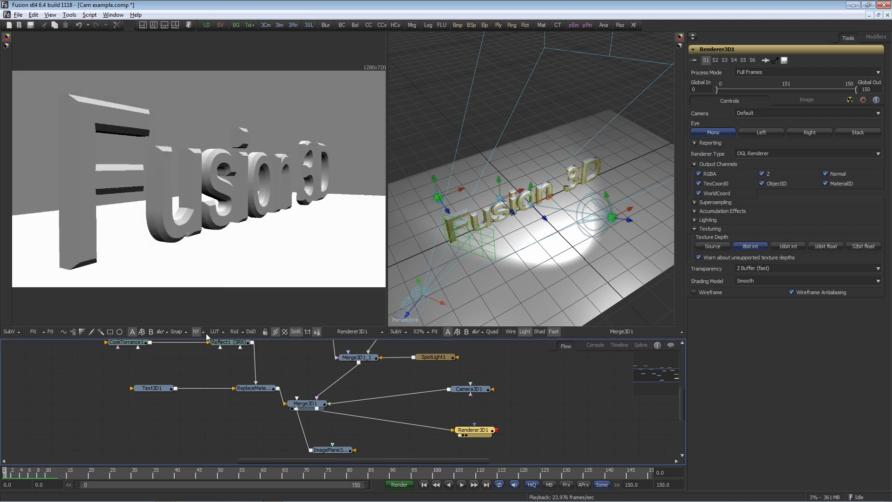
{"action": "left_click", "coordinate": [204, 333]}
{"action": "left_click", "coordinate": [221, 293]}
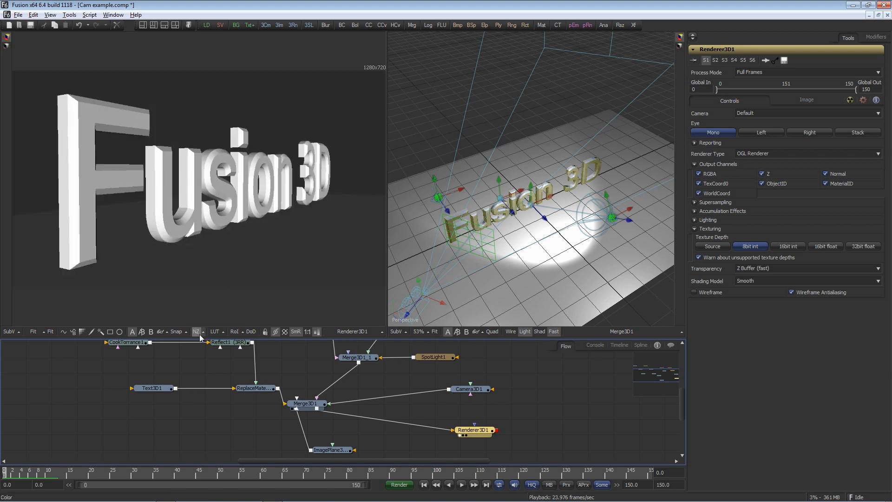
{"action": "left_click", "coordinate": [204, 332]}
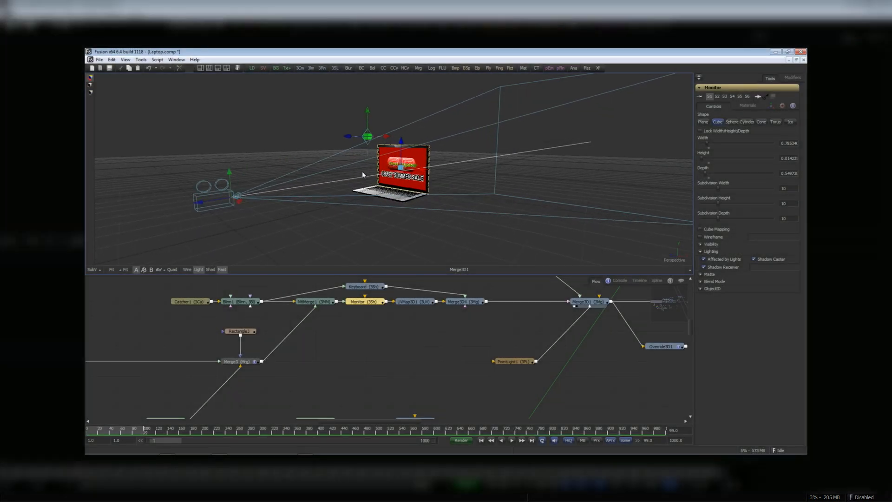
Step: Orbit and zoom the 3D view of the laptop scene
{"action": "left_click_drag", "start_coordinate": [431, 169], "coordinate": [557, 151]}
{"action": "scroll", "coordinate": [463, 200], "scroll_direction": "up", "scroll_amount": 3}
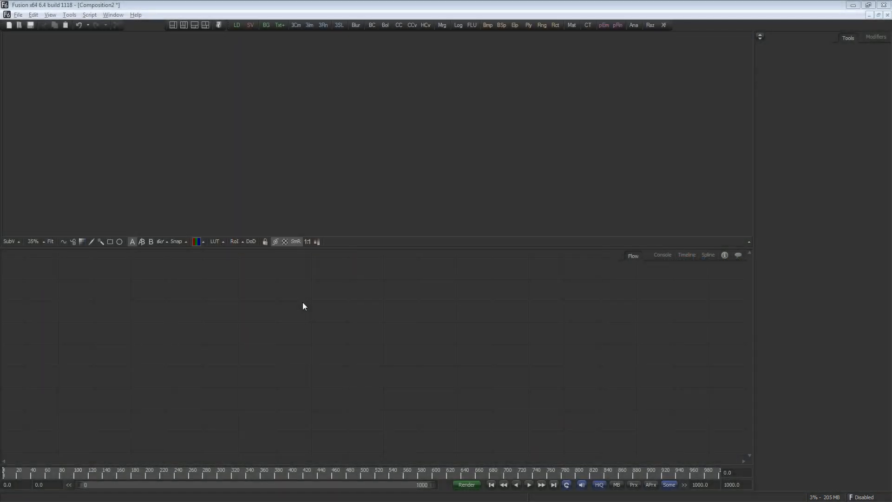
{"action": "left_click_drag", "start_coordinate": [267, 25], "coordinate": [446, 172]}
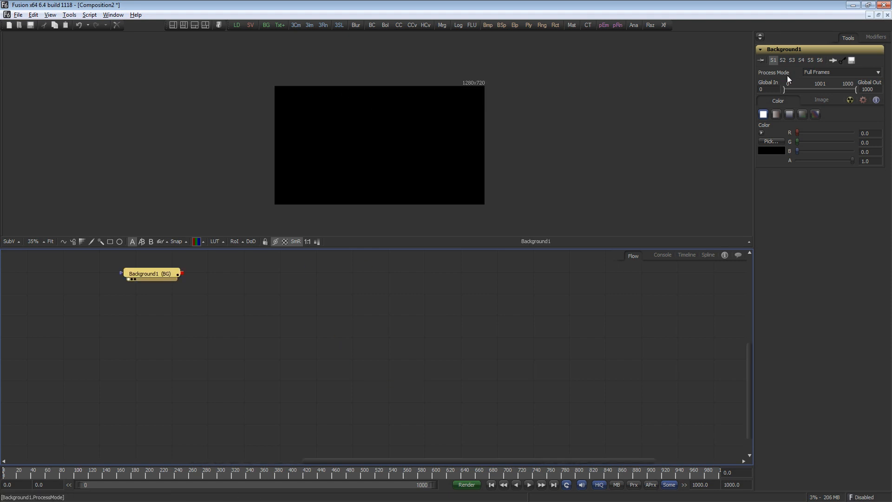
Step: Set the Background1 color to red using the color wheel
{"action": "left_click", "coordinate": [761, 133]}
{"action": "left_click", "coordinate": [830, 171]}
{"action": "left_click_drag", "start_coordinate": [844, 176], "coordinate": [845, 154]}
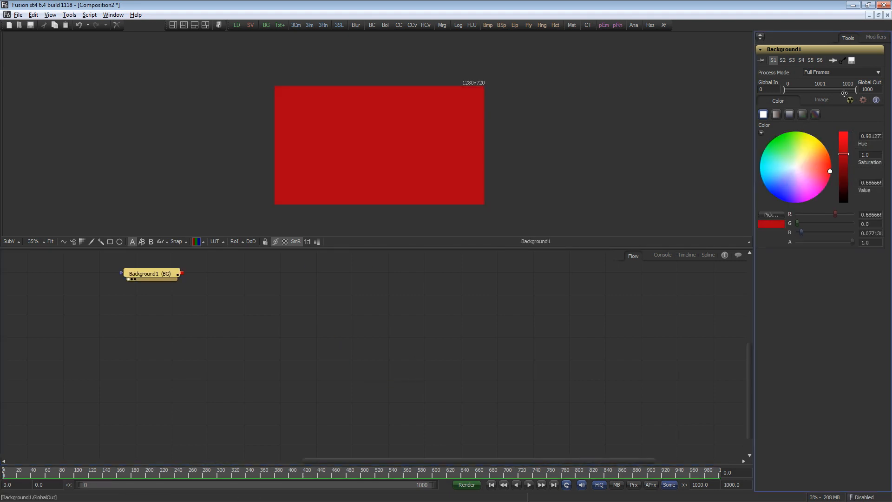
Step: Set the background's image depth to 16bit float
{"action": "left_click", "coordinate": [821, 102]}
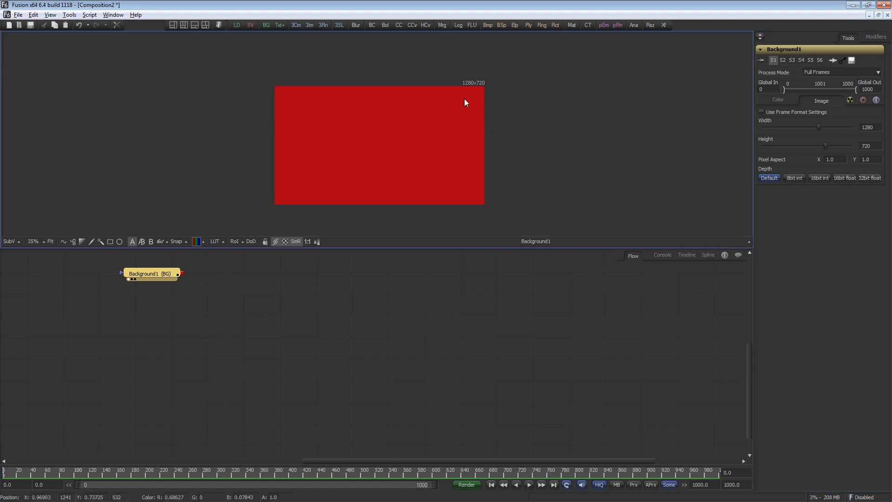
{"action": "left_click", "coordinate": [843, 179]}
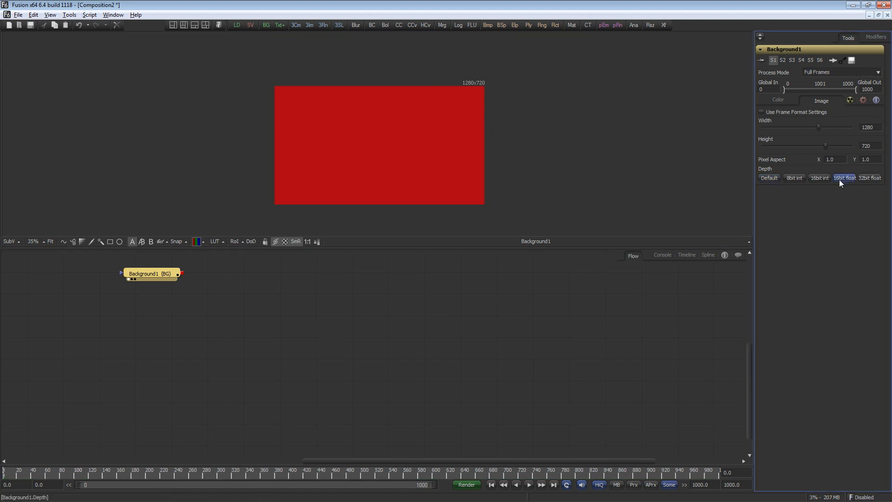
Step: Review the frame format preferences for the composition and the global defaults, then save them
{"action": "left_click_drag", "start_coordinate": [408, 412], "coordinate": [500, 449]}
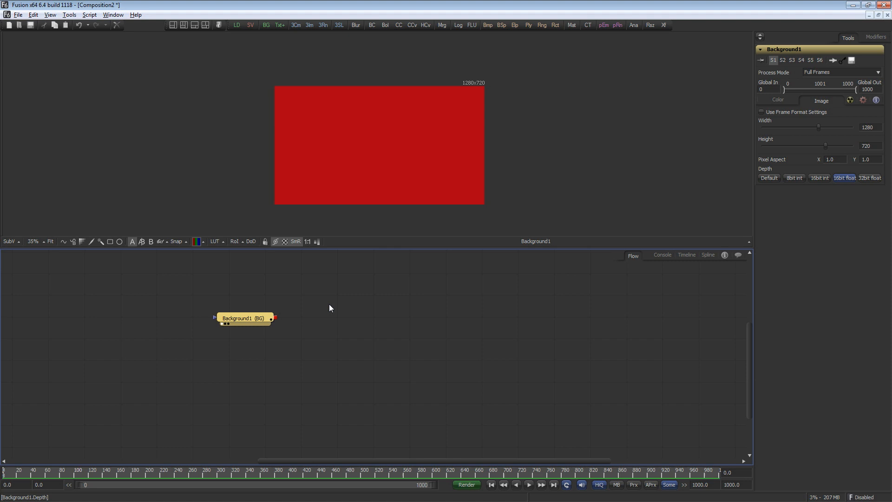
{"action": "left_click", "coordinate": [18, 14]}
{"action": "left_click", "coordinate": [106, 139]}
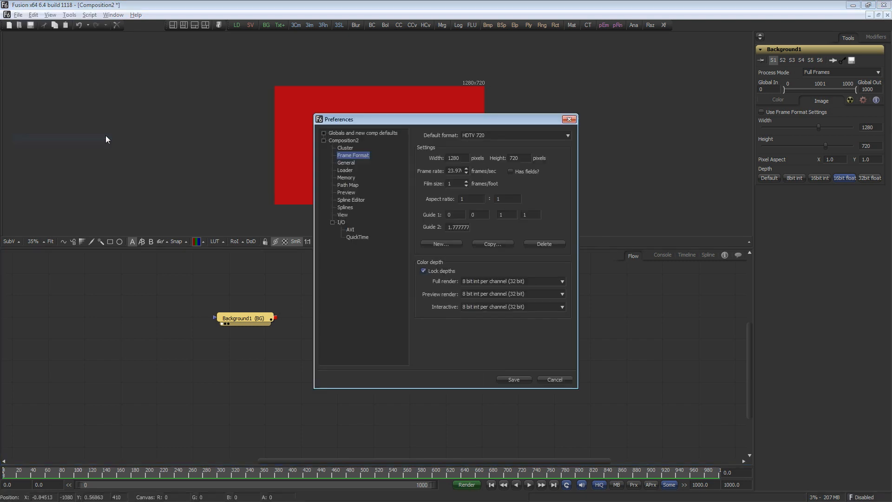
{"action": "left_click", "coordinate": [324, 133]}
{"action": "left_click", "coordinate": [355, 171]}
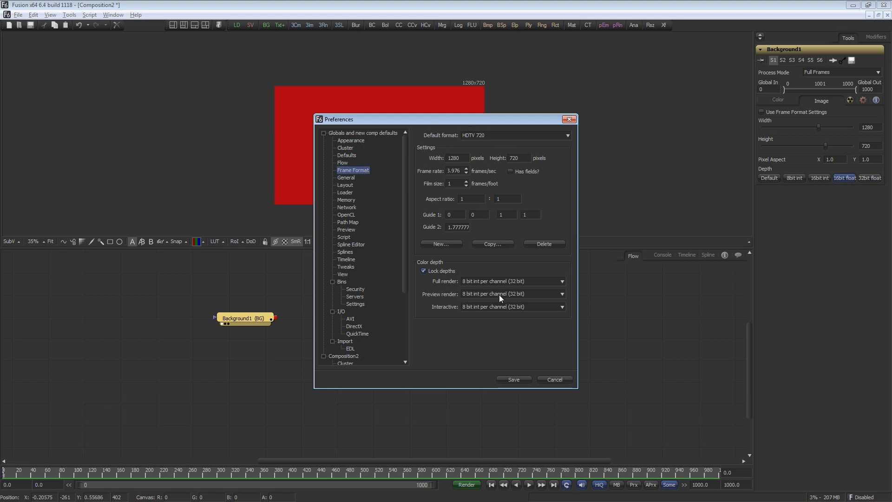
{"action": "left_click", "coordinate": [527, 379]}
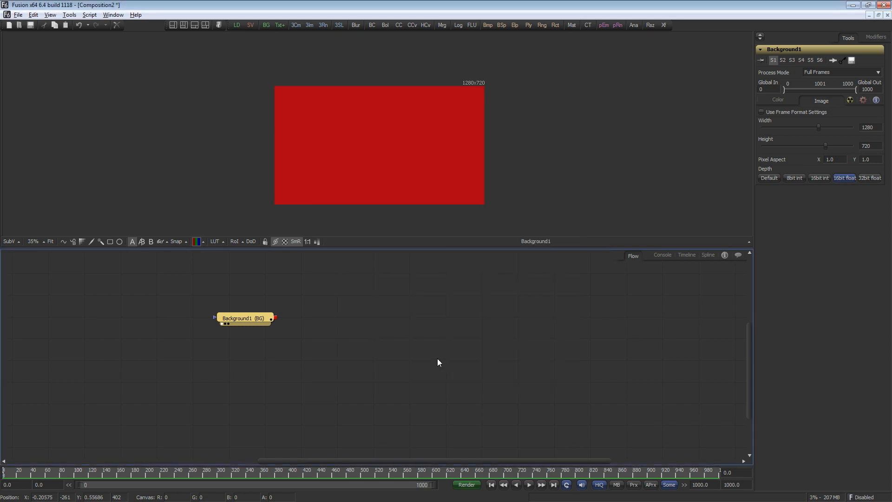
Step: Add a Text+ tool merged over the background and arrange the nodes
{"action": "left_click_drag", "start_coordinate": [371, 339], "coordinate": [390, 364]}
{"action": "left_click_drag", "start_coordinate": [278, 344], "coordinate": [277, 349]}
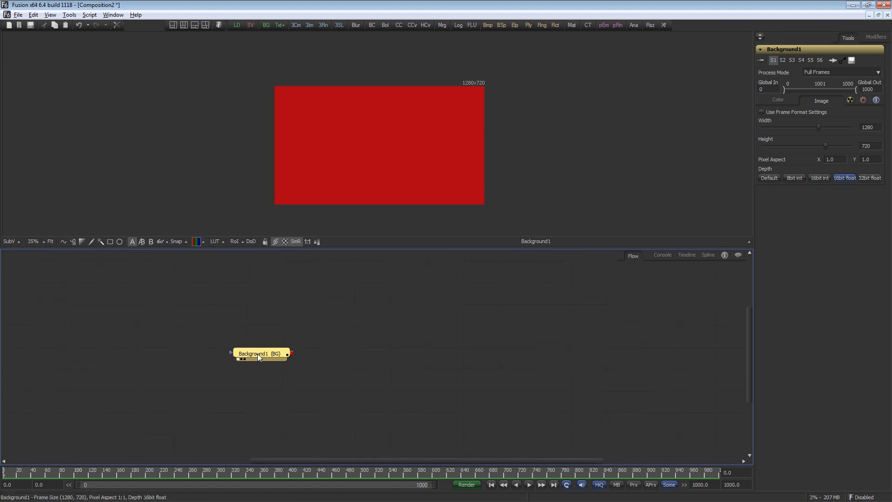
{"action": "left_click", "coordinate": [279, 26]}
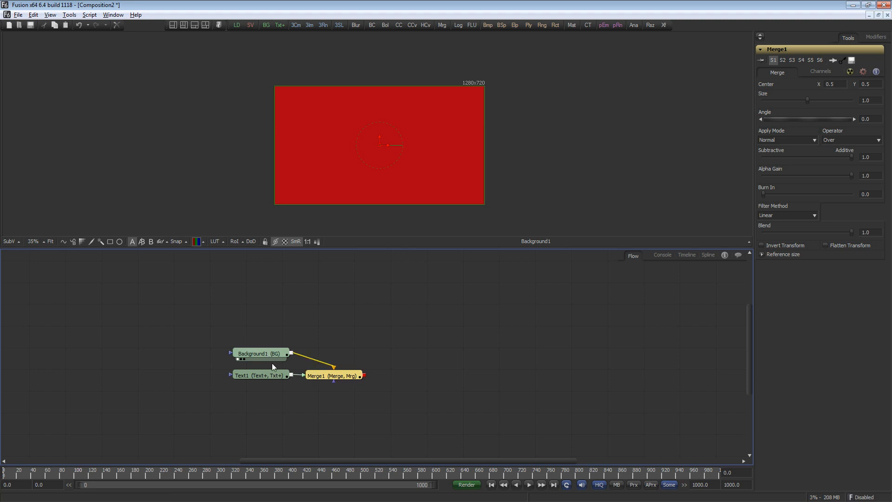
{"action": "left_click_drag", "start_coordinate": [272, 373], "coordinate": [314, 318]}
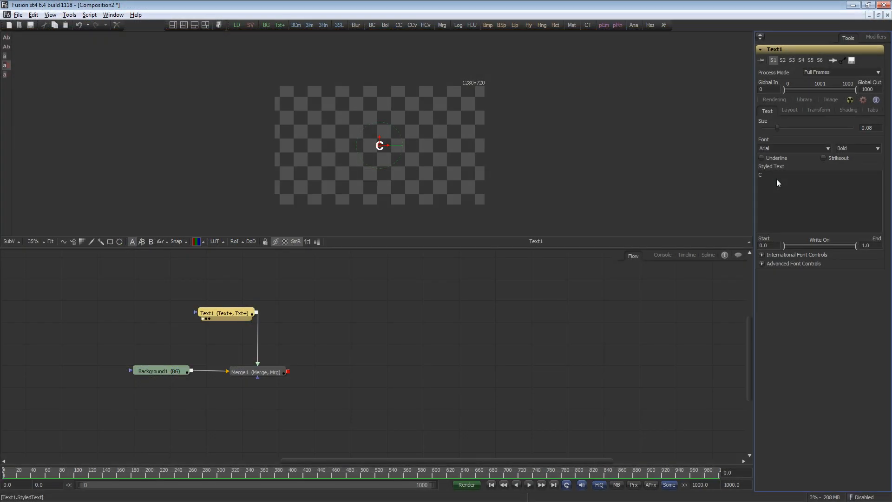
Step: Enter the text Canned Computers in Text1
{"action": "type", "text": "an"}
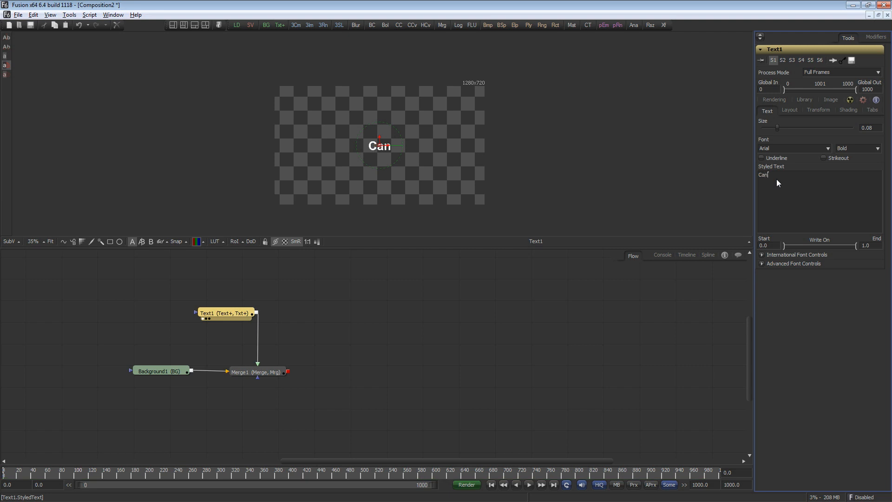
{"action": "type", "text": "ned Computers"}
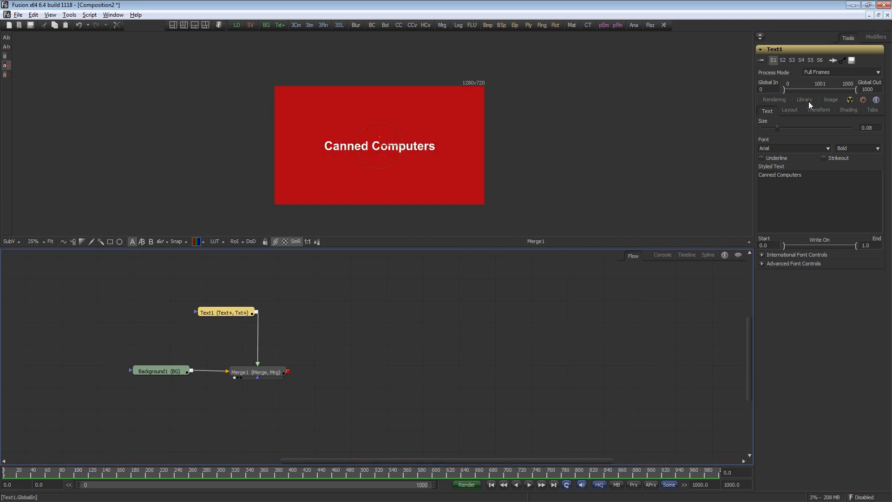
Step: Apply a yellow outlined style from the text library to the title and enlarge it
{"action": "left_click", "coordinate": [807, 100]}
{"action": "double_click", "coordinate": [767, 224]}
{"action": "left_click_drag", "start_coordinate": [792, 132], "coordinate": [792, 134]}
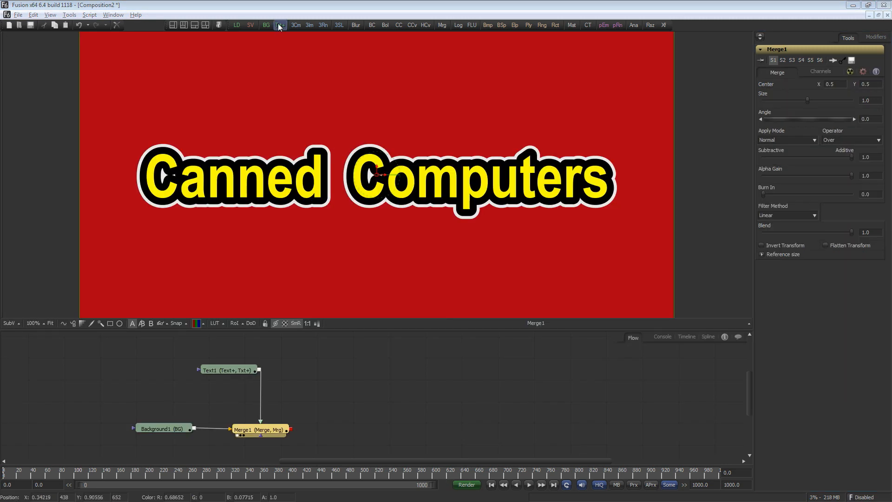
Step: Add a second Text+ tool merged over the first composite and arrange its nodes
{"action": "left_click", "coordinate": [280, 25]}
{"action": "left_click_drag", "start_coordinate": [318, 436], "coordinate": [397, 412]}
{"action": "left_click_drag", "start_coordinate": [218, 439], "coordinate": [338, 456]}
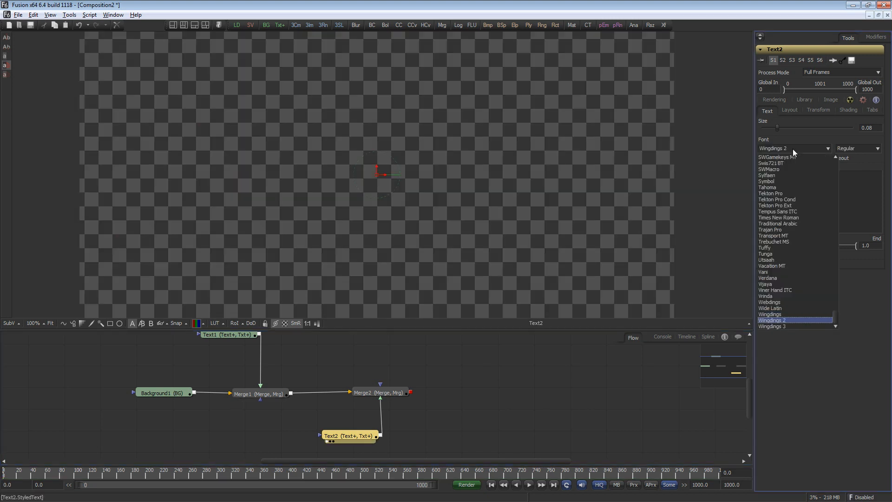
Step: Set Text2's font to Wingdings 2 and enter 3 as its text
{"action": "left_click", "coordinate": [793, 149]}
{"action": "left_click", "coordinate": [764, 194]}
{"action": "type", "text": "3"}
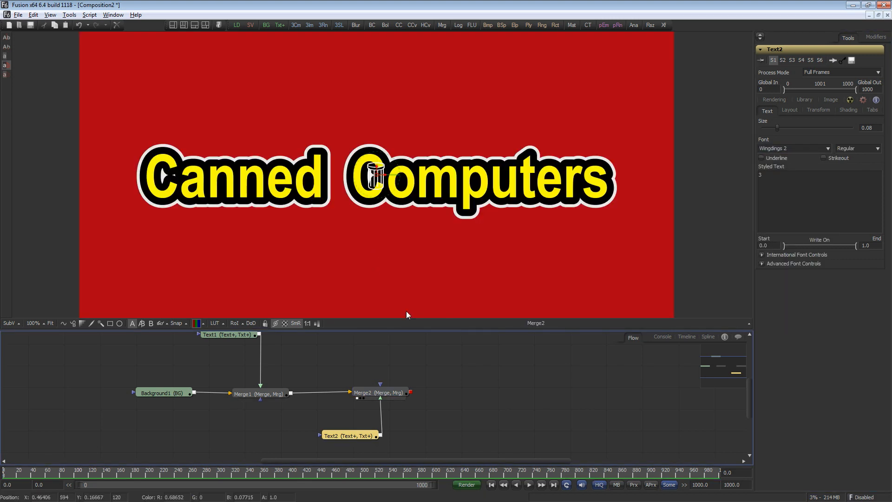
Step: Set Text2's size to about 0.47 and move the can graphic to the left of the title
{"action": "left_click", "coordinate": [790, 110]}
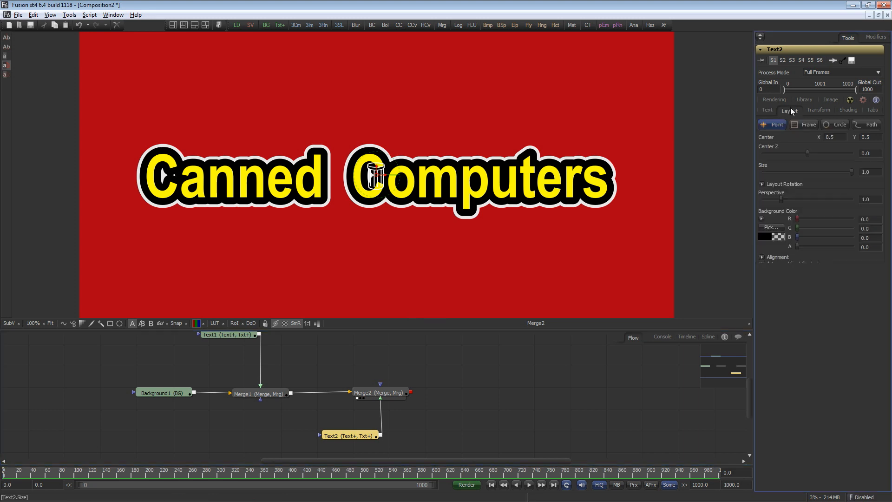
{"action": "left_click", "coordinate": [763, 185]}
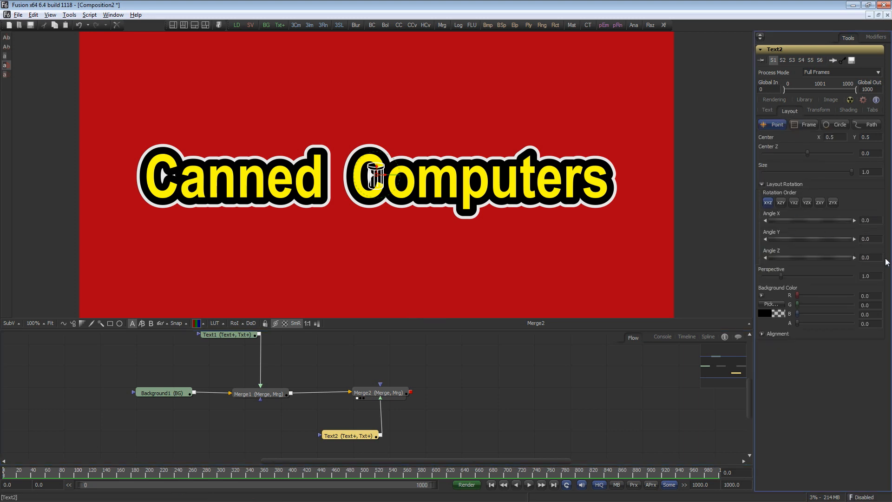
{"action": "left_click", "coordinate": [767, 111]}
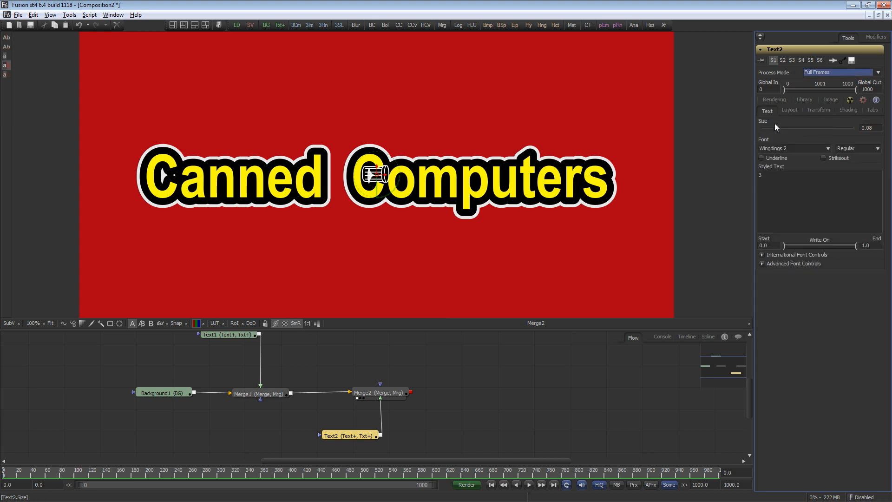
{"action": "left_click_drag", "start_coordinate": [777, 127], "coordinate": [847, 127]}
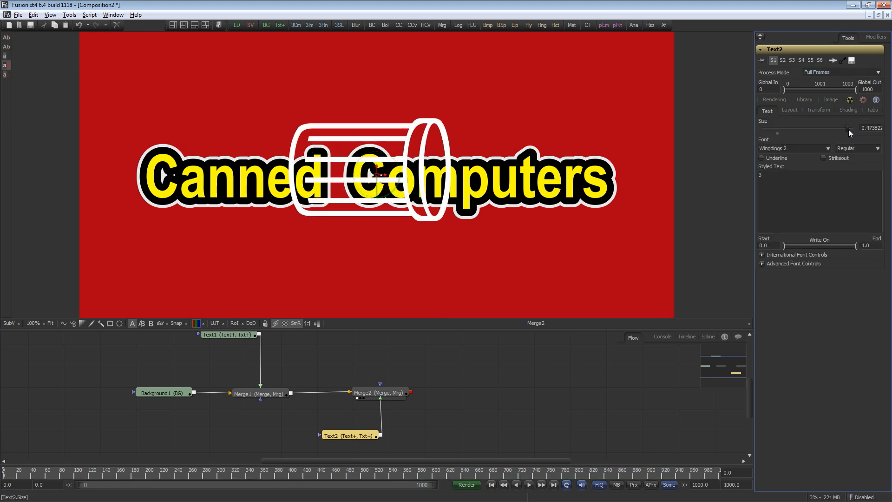
{"action": "left_click_drag", "start_coordinate": [375, 174], "coordinate": [215, 184]}
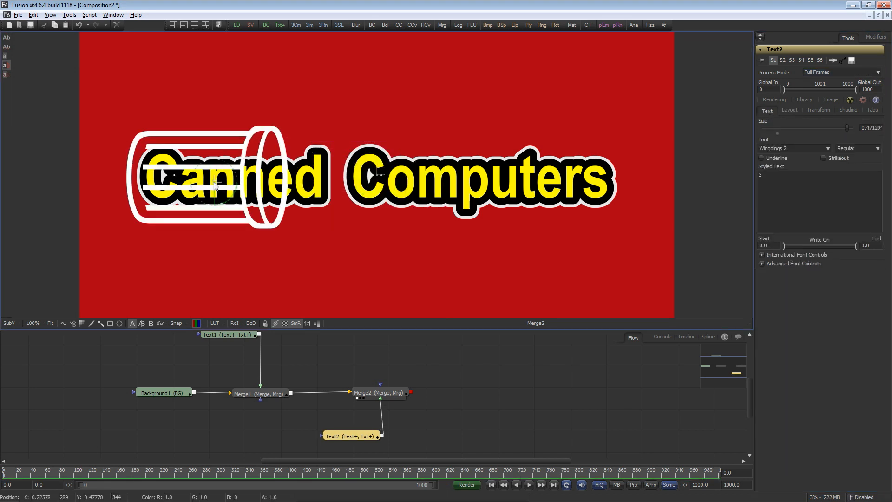
Step: Shrink the Canned Computers title slightly and shift the can graphic right behind its start
{"action": "left_click", "coordinate": [379, 174]}
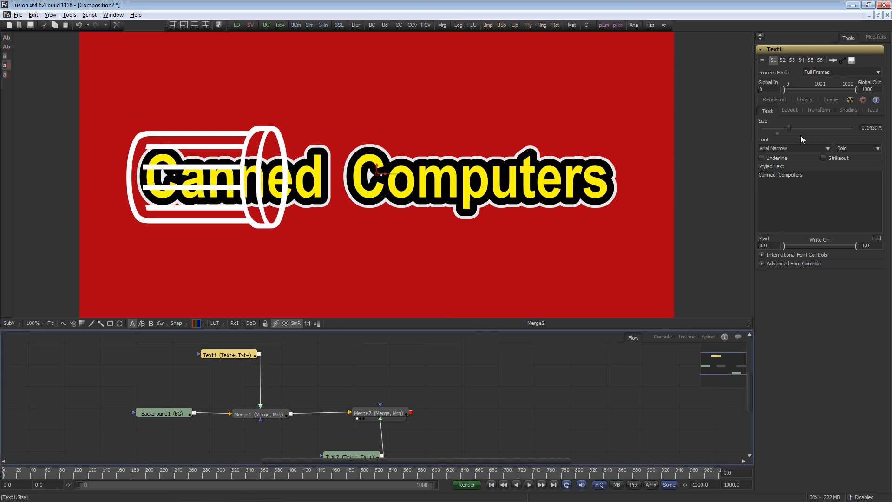
{"action": "left_click_drag", "start_coordinate": [791, 130], "coordinate": [783, 133]}
{"action": "left_click", "coordinate": [239, 184]}
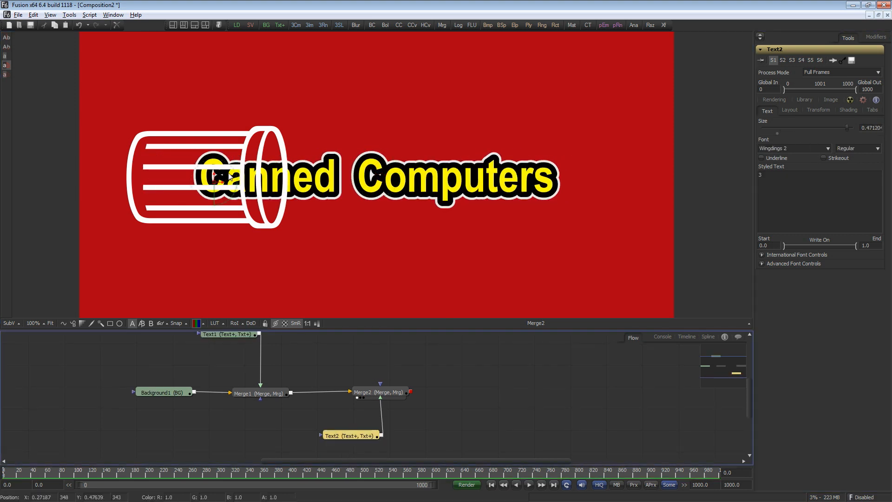
{"action": "left_click_drag", "start_coordinate": [217, 184], "coordinate": [250, 181]}
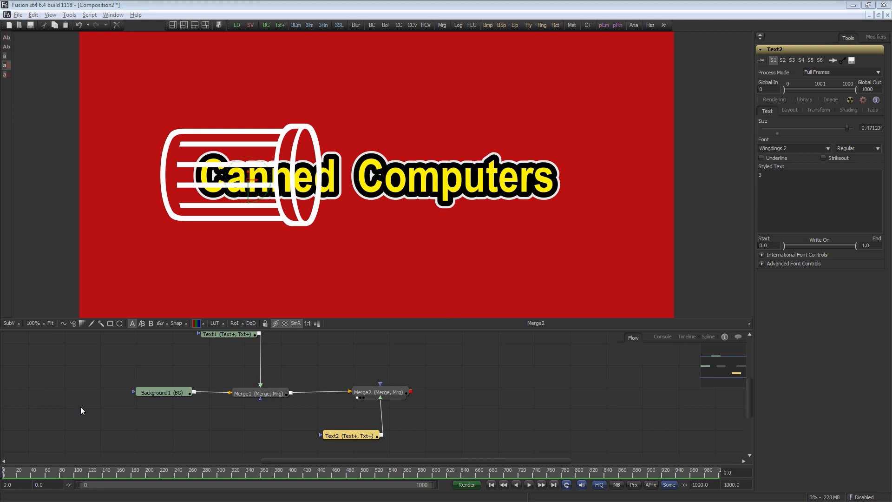
Step: Add a Rectangle mask tool and connect it to Text2's mask input
{"action": "left_click", "coordinate": [110, 324]}
{"action": "left_click_drag", "start_coordinate": [345, 440], "coordinate": [250, 441]}
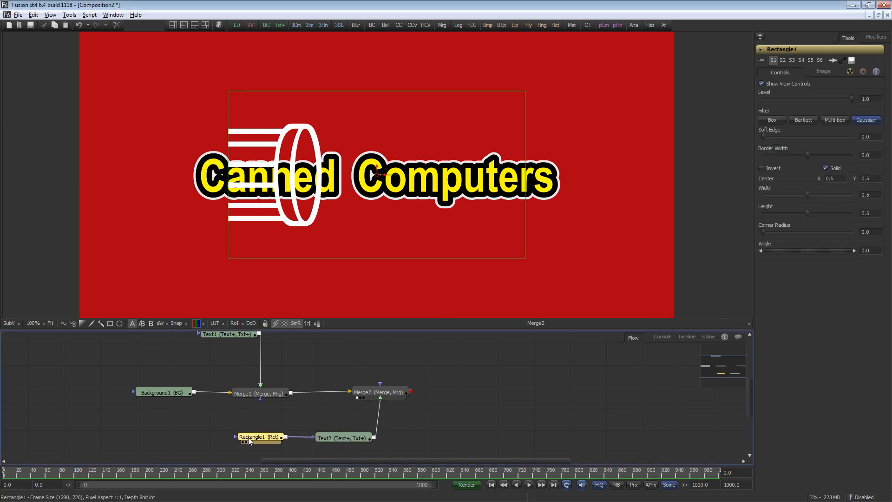
Step: Show Text2 in a second viewer, fit the inverted rectangle mask over the can's middle, and lower its level to about 0.29
{"action": "left_click", "coordinate": [183, 24]}
{"action": "left_click_drag", "start_coordinate": [344, 438], "coordinate": [490, 220]}
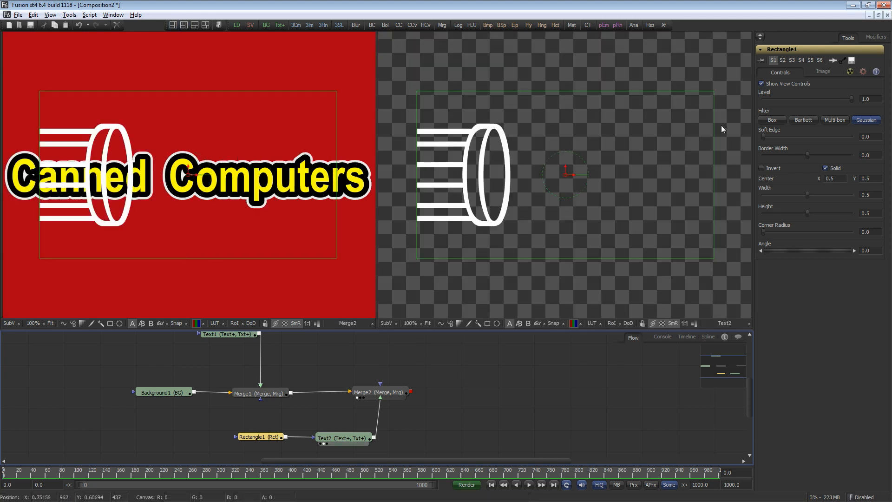
{"action": "left_click", "coordinate": [713, 91]}
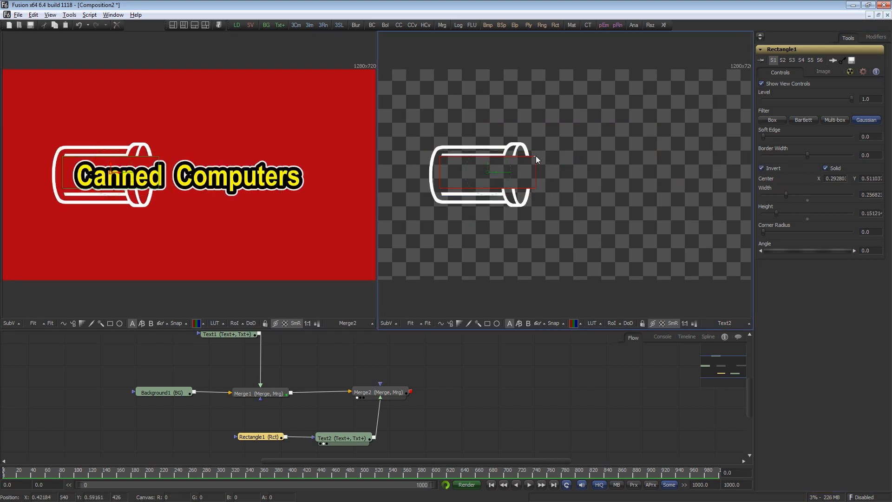
{"action": "left_click_drag", "start_coordinate": [536, 159], "coordinate": [482, 167]}
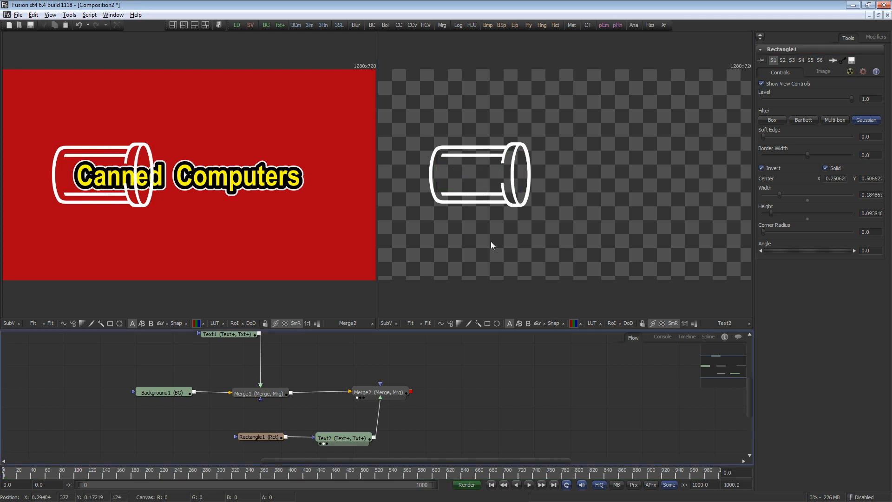
{"action": "left_click_drag", "start_coordinate": [849, 98], "coordinate": [791, 107]}
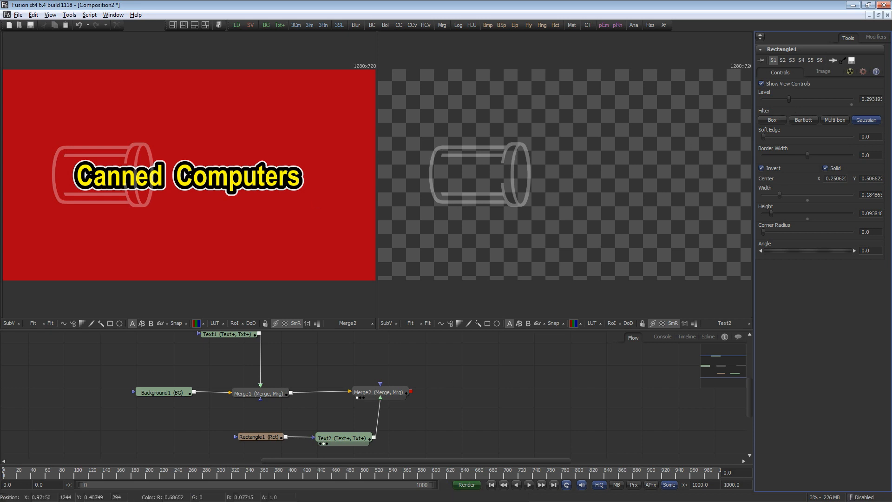
{"action": "left_click", "coordinate": [360, 440]}
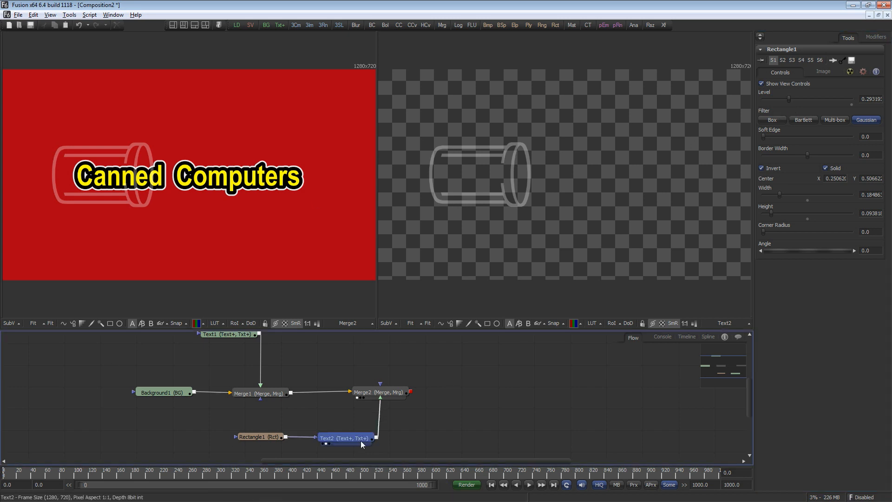
{"action": "left_click", "coordinate": [174, 26]}
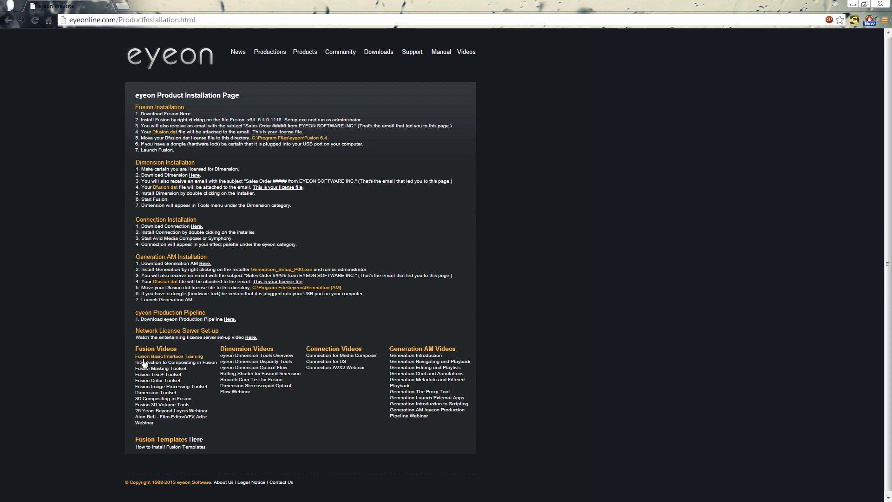
{"action": "left_click", "coordinate": [148, 372]}
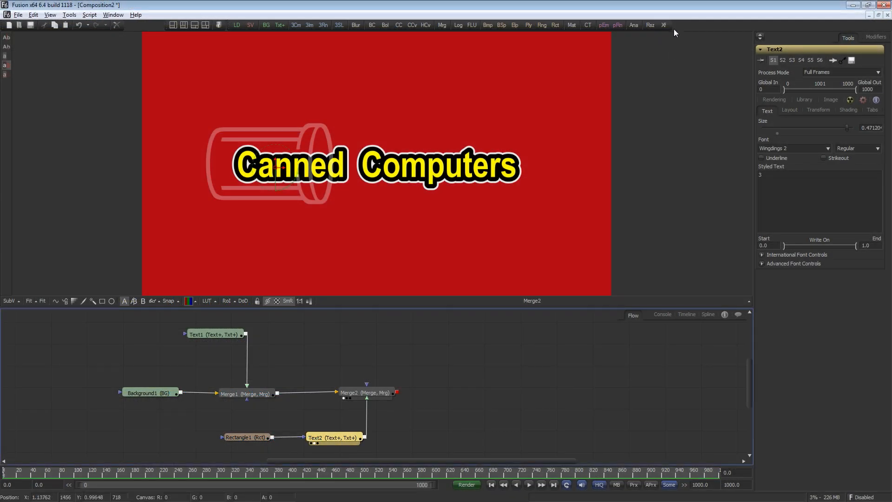
Step: Mirror the can graphic with a horizontally flipped Transform merged on top, and move the can so copies flank the title
{"action": "left_click_drag", "start_coordinate": [663, 25], "coordinate": [429, 437]}
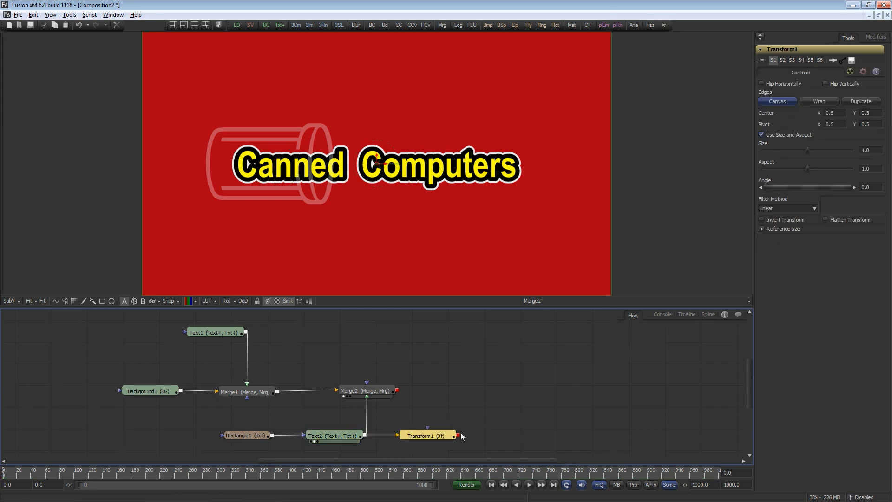
{"action": "left_click_drag", "start_coordinate": [400, 394], "coordinate": [400, 393]}
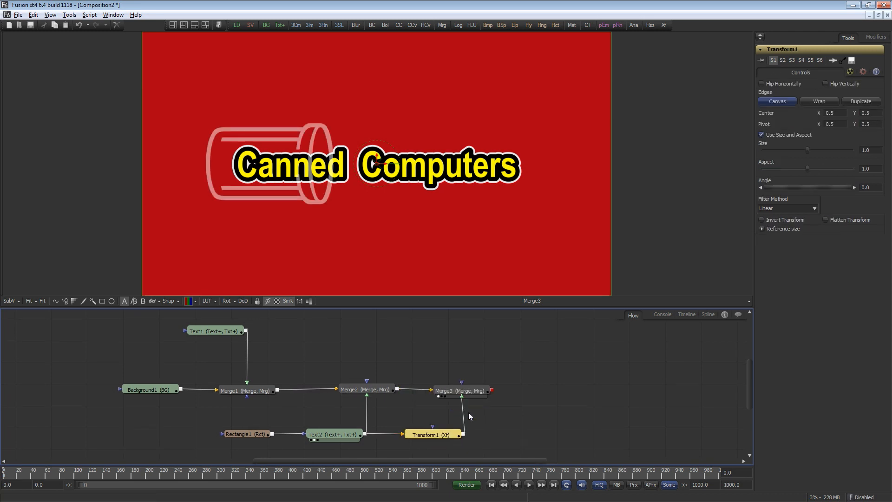
{"action": "left_click", "coordinate": [785, 84]}
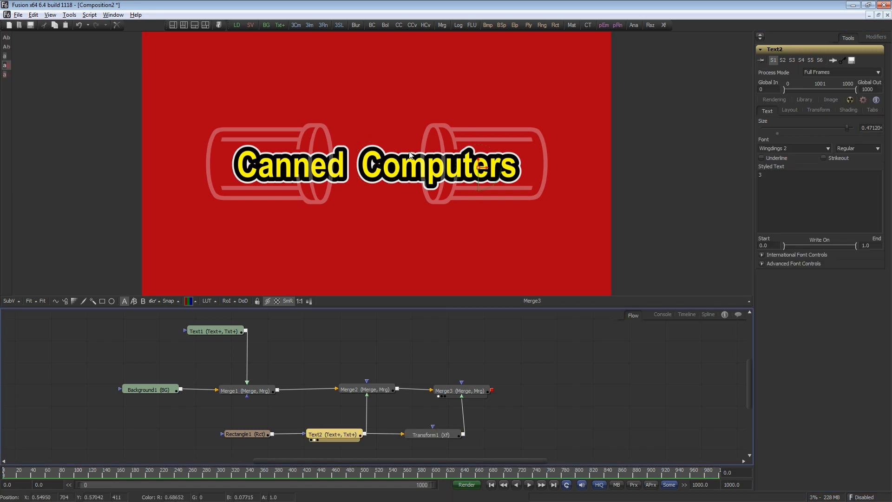
{"action": "left_click_drag", "start_coordinate": [477, 169], "coordinate": [503, 169]}
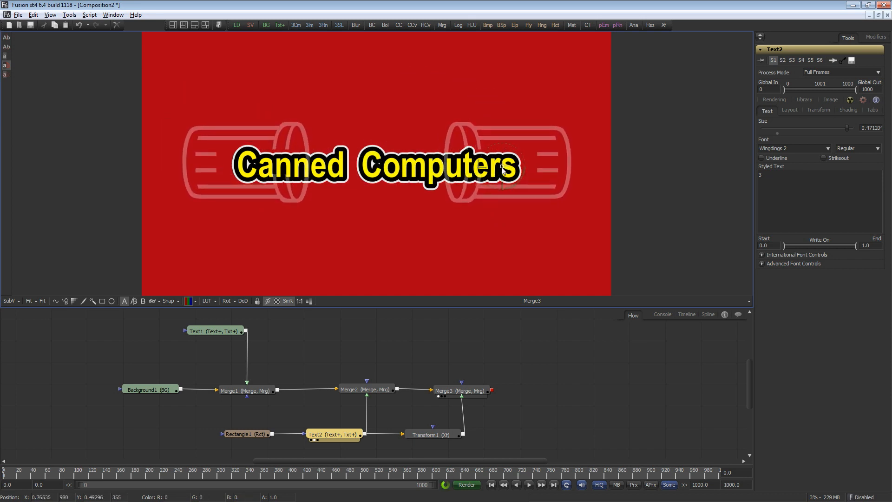
{"action": "left_click_drag", "start_coordinate": [502, 169], "coordinate": [496, 170]}
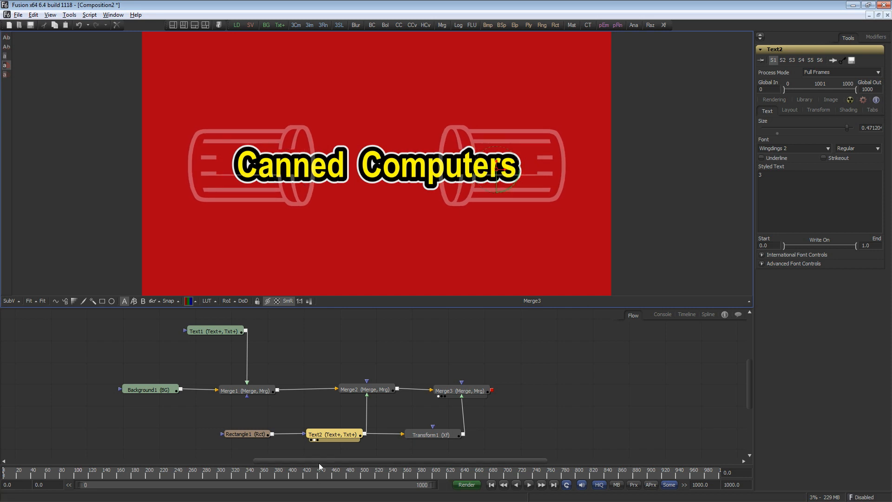
Step: Add a Brightness Contrast tool after Merge3
{"action": "left_click", "coordinate": [449, 437]}
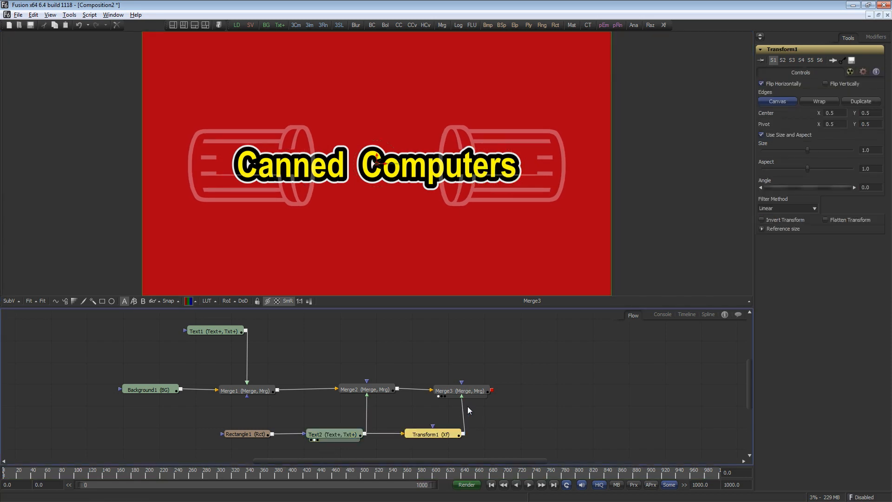
{"action": "left_click", "coordinate": [447, 390]}
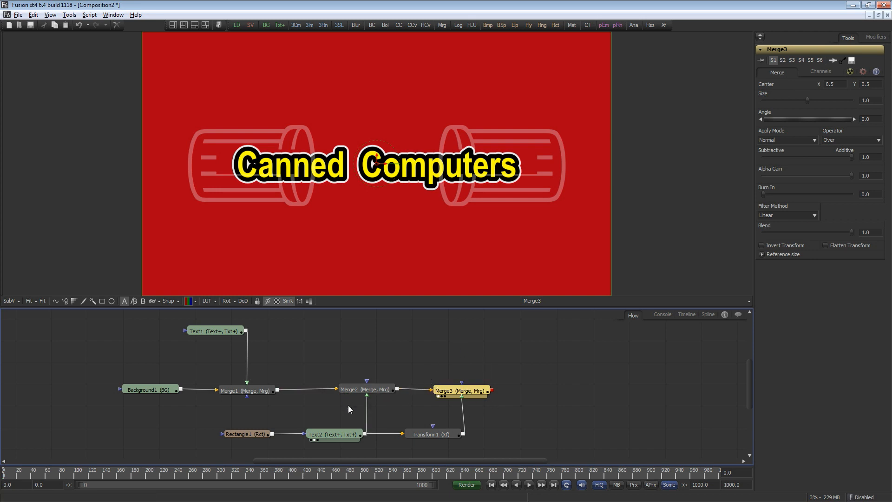
{"action": "left_click_drag", "start_coordinate": [449, 395], "coordinate": [450, 392]}
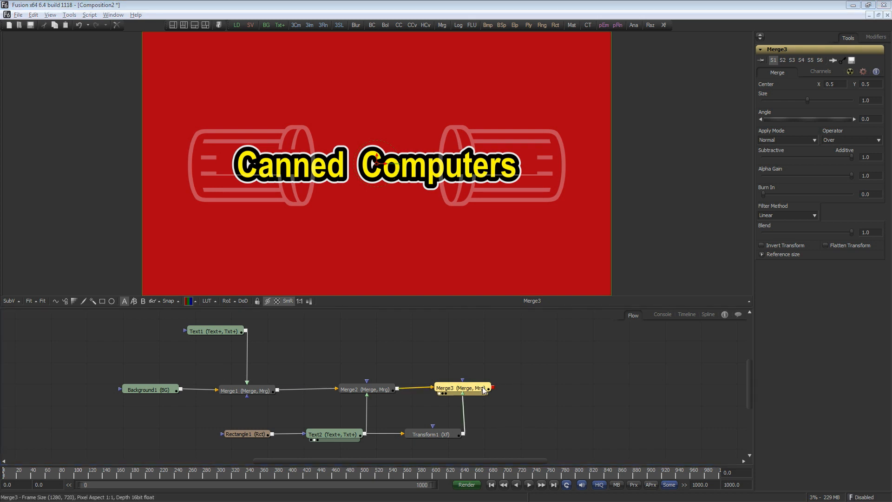
{"action": "left_click", "coordinate": [372, 25]}
{"action": "left_click", "coordinate": [511, 393]}
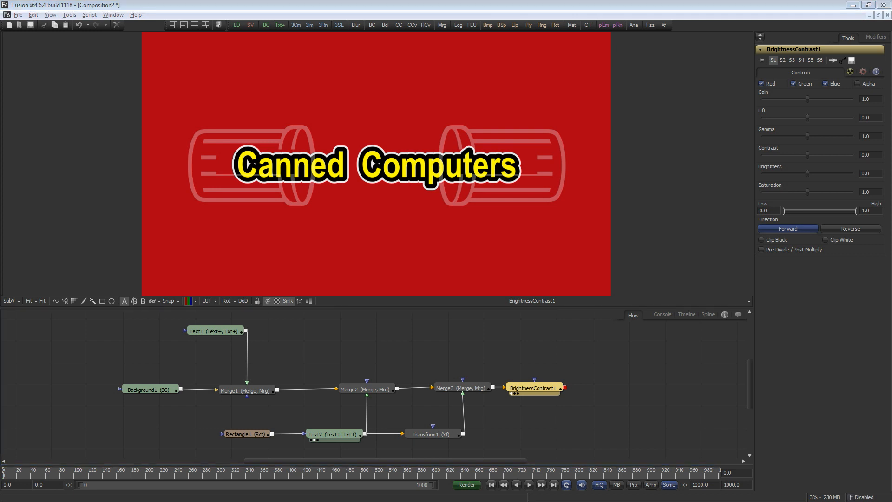
Step: Mask the Brightness Contrast with a rounded, widened rectangle and set its Gain to 0 to cut the composite into a pill shape
{"action": "left_click", "coordinate": [400, 354]}
{"action": "left_click", "coordinate": [103, 302]}
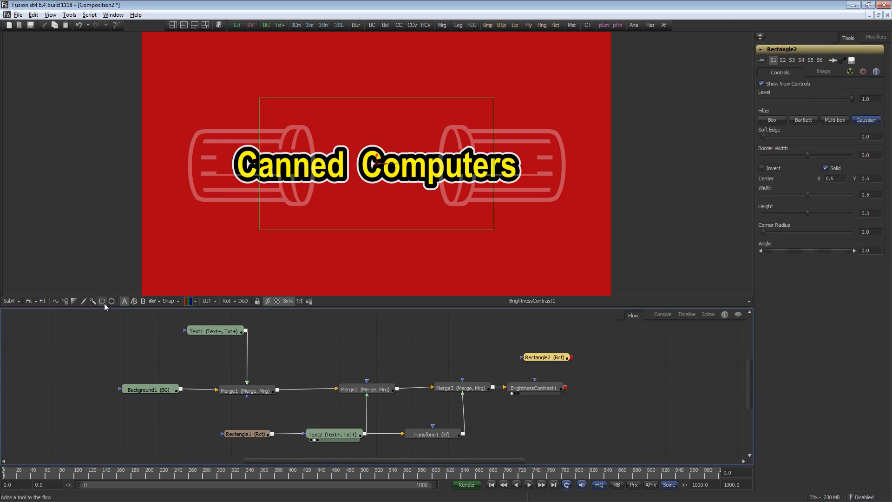
{"action": "left_click_drag", "start_coordinate": [567, 361], "coordinate": [484, 205]}
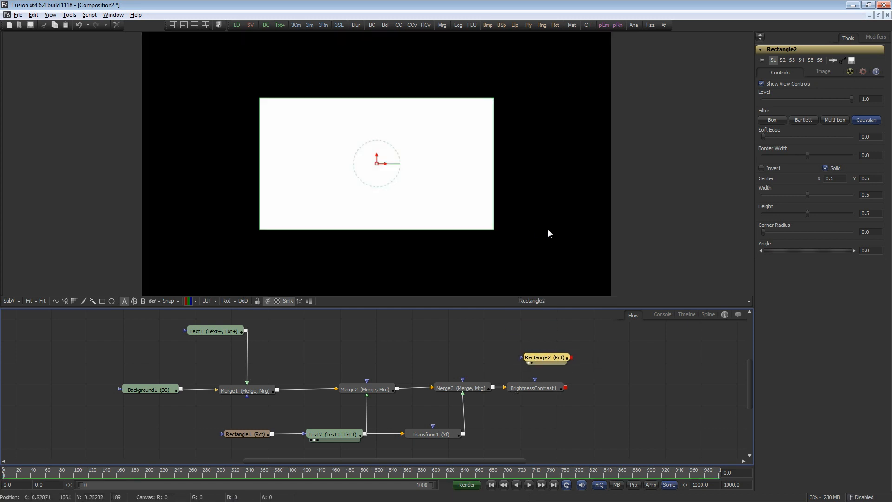
{"action": "left_click_drag", "start_coordinate": [776, 232], "coordinate": [865, 236]}
{"action": "left_click_drag", "start_coordinate": [494, 169], "coordinate": [575, 170]}
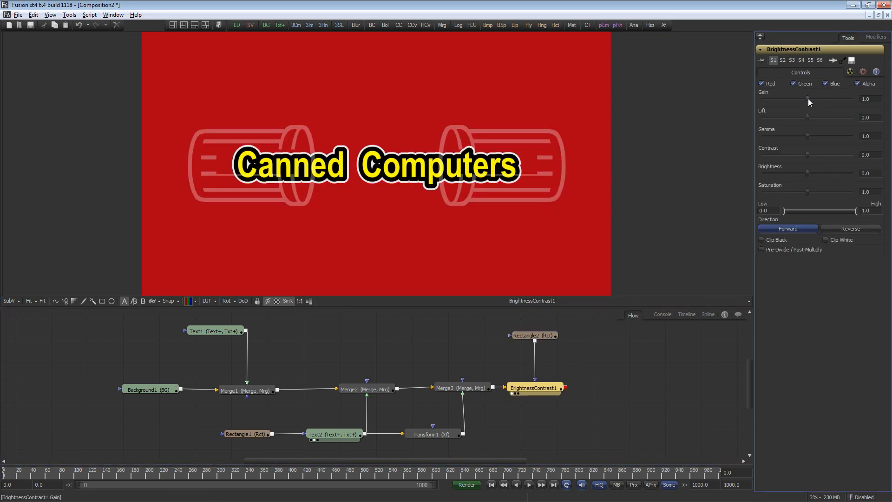
{"action": "left_click_drag", "start_coordinate": [807, 98], "coordinate": [758, 108]}
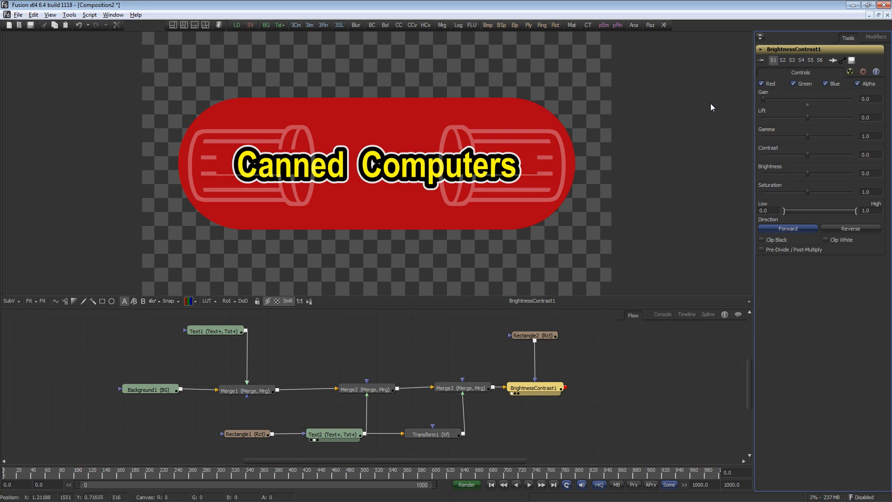
Step: Add a vertical white-to-black gradient Background masked by the rounded rectangle
{"action": "left_click_drag", "start_coordinate": [267, 25], "coordinate": [517, 186]}
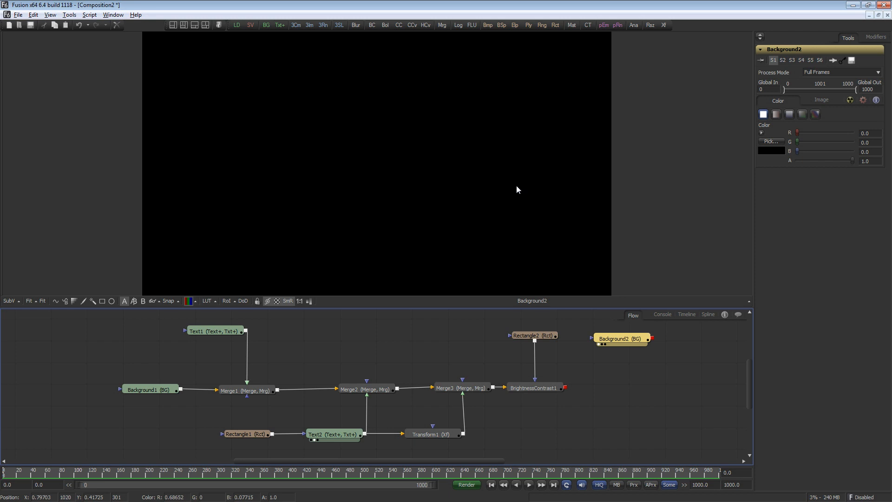
{"action": "left_click", "coordinate": [818, 115]}
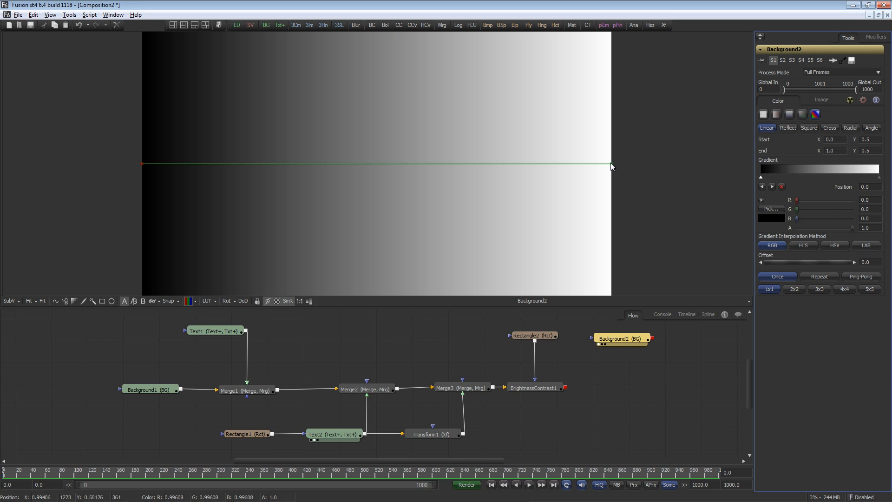
{"action": "scroll", "coordinate": [612, 165], "scroll_direction": "down", "scroll_amount": 2}
{"action": "left_click_drag", "start_coordinate": [563, 151], "coordinate": [437, 44]}
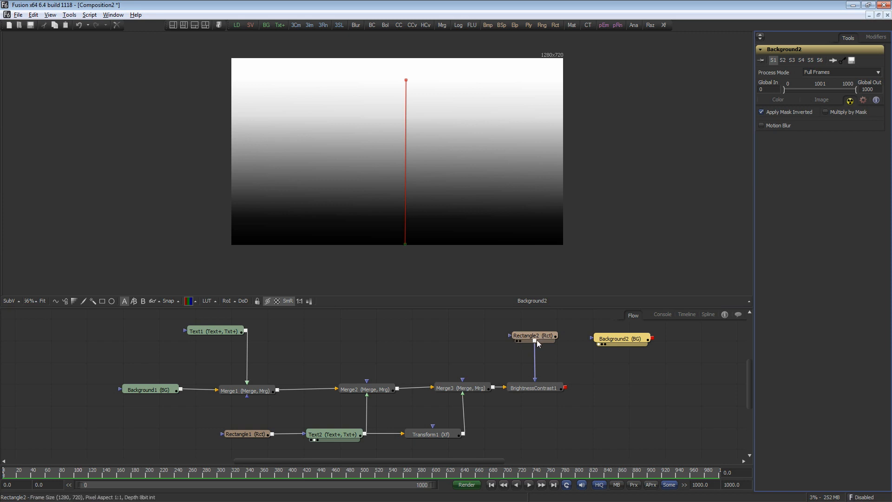
{"action": "left_click_drag", "start_coordinate": [534, 340], "coordinate": [613, 339]}
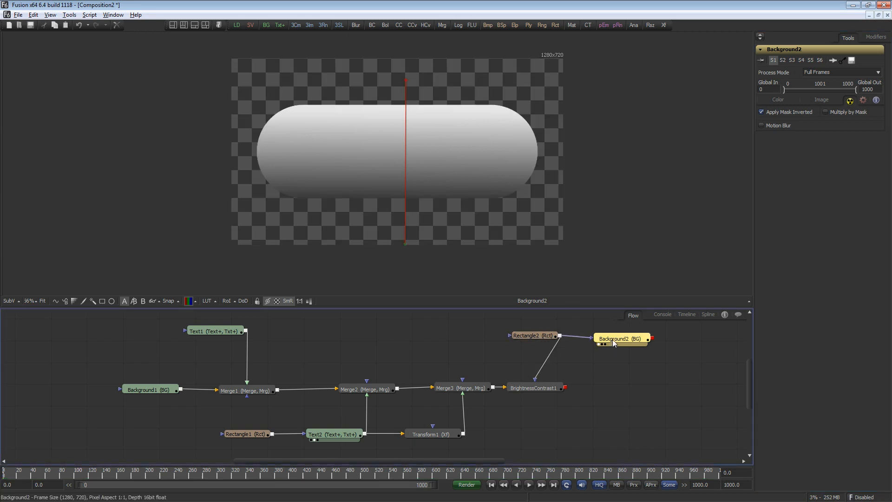
{"action": "mouse_move", "coordinate": [406, 80]}
{"action": "left_mouse_down"}
{"action": "mouse_move", "coordinate": [405, 96]}
{"action": "mouse_move", "coordinate": [409, 11]}
{"action": "mouse_move", "coordinate": [407, 45]}
{"action": "left_mouse_up"}
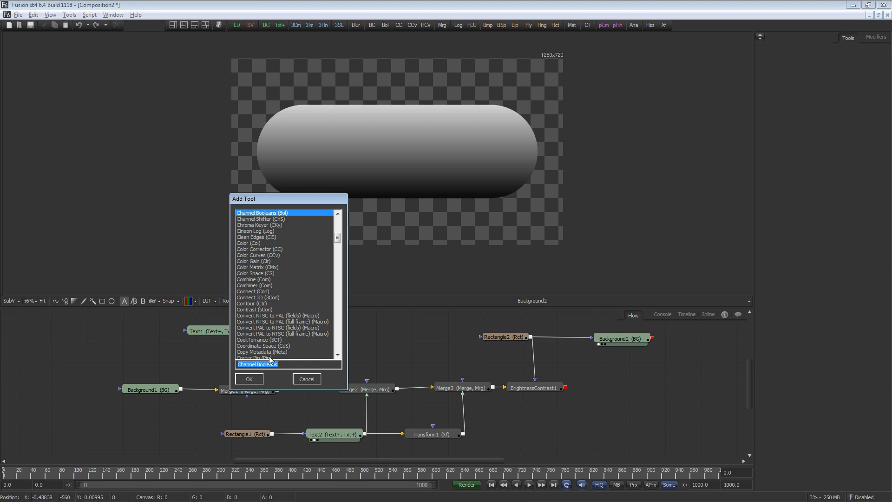
Step: Add a Channel Booleans tool combining the Brightness Contrast output with the gradient background, using the Add operation
{"action": "type", "text": "chan"}
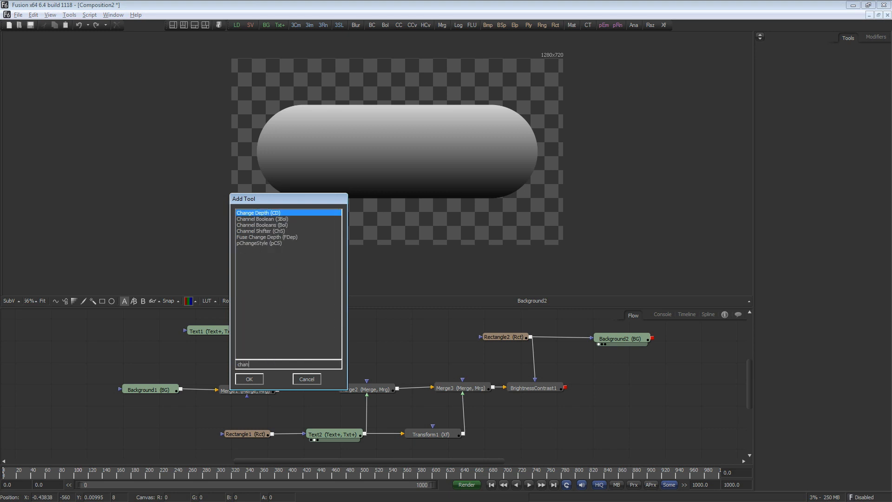
{"action": "key", "text": "Down"}
{"action": "key", "text": "Down"}
{"action": "key", "text": "Return"}
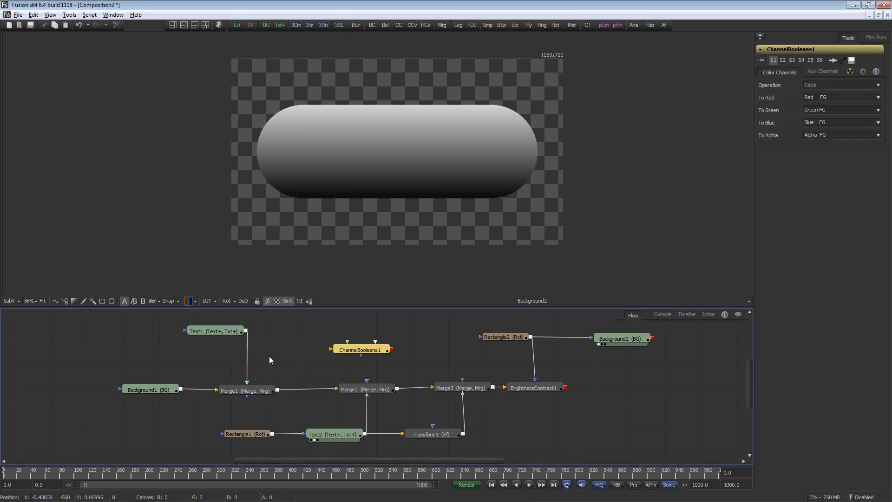
{"action": "left_click_drag", "start_coordinate": [378, 352], "coordinate": [637, 389]}
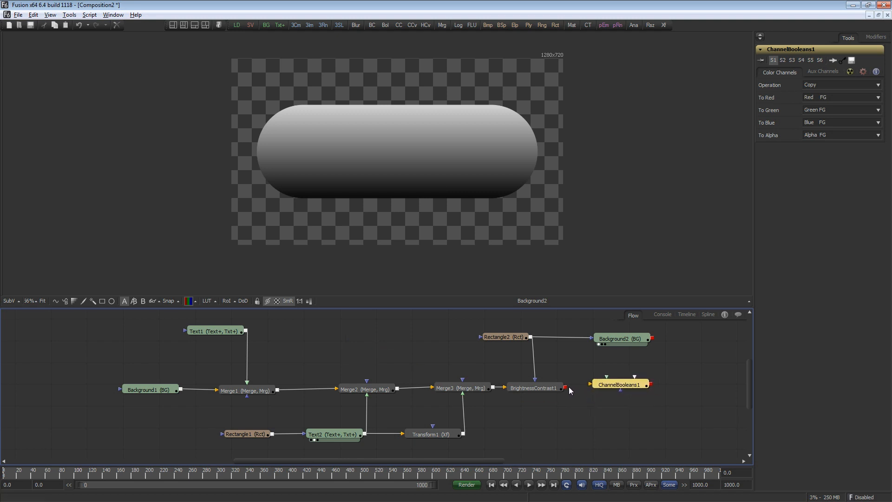
{"action": "left_click_drag", "start_coordinate": [565, 388], "coordinate": [625, 388]}
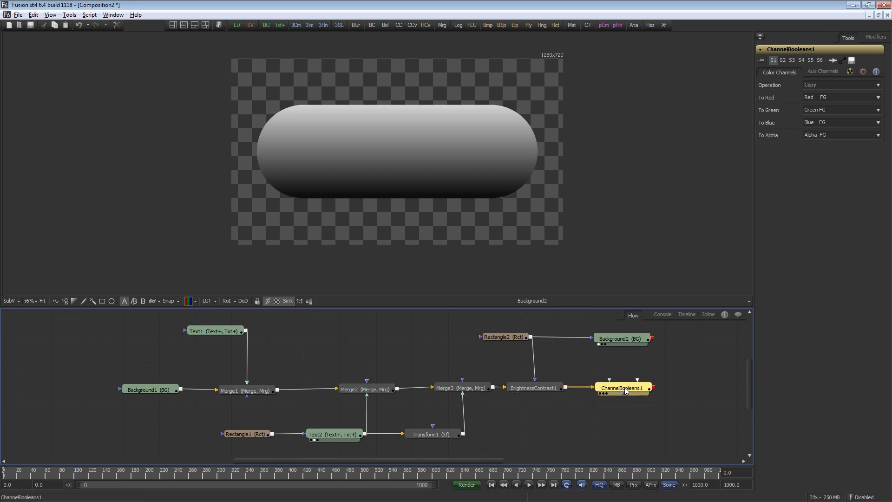
{"action": "left_click_drag", "start_coordinate": [653, 338], "coordinate": [629, 389]}
{"action": "left_click", "coordinate": [840, 86]}
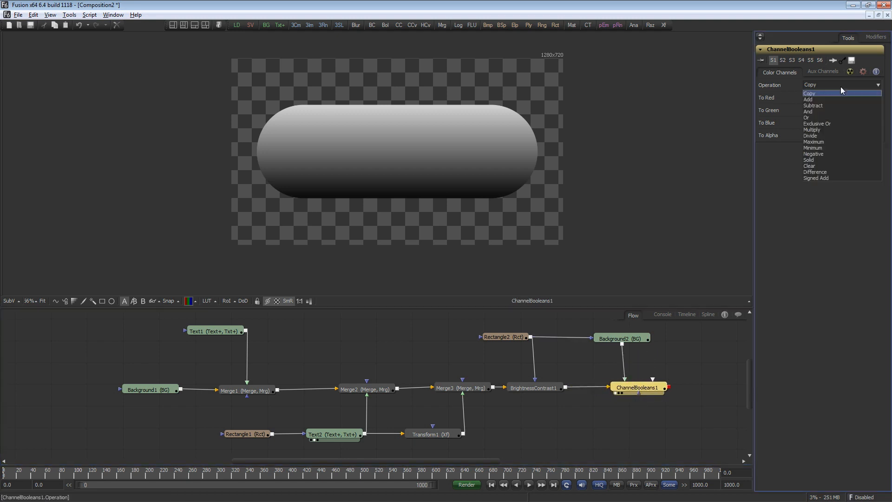
{"action": "left_click", "coordinate": [840, 99]}
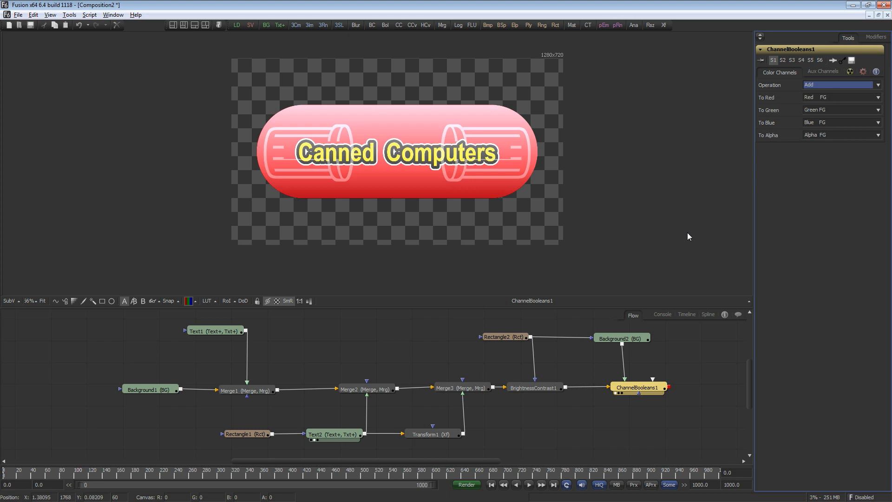
{"action": "key", "text": "ctrl+1"}
{"action": "left_click", "coordinate": [372, 25]}
{"action": "key", "text": "1"}
{"action": "left_click_drag", "start_coordinate": [807, 136], "coordinate": [782, 150]}
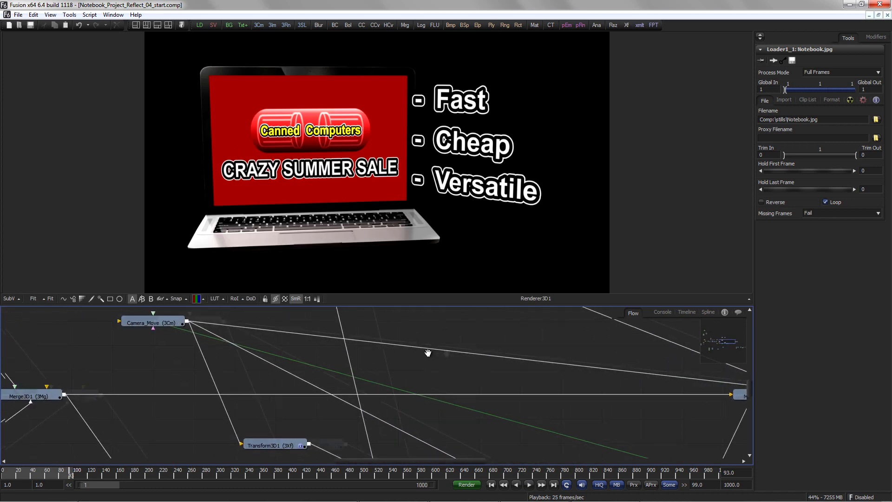
Step: Open the notebook scene's Merge3D1 in the viewer and examine the 3D laptop from a perspective angle
{"action": "left_click_drag", "start_coordinate": [428, 353], "coordinate": [695, 357]}
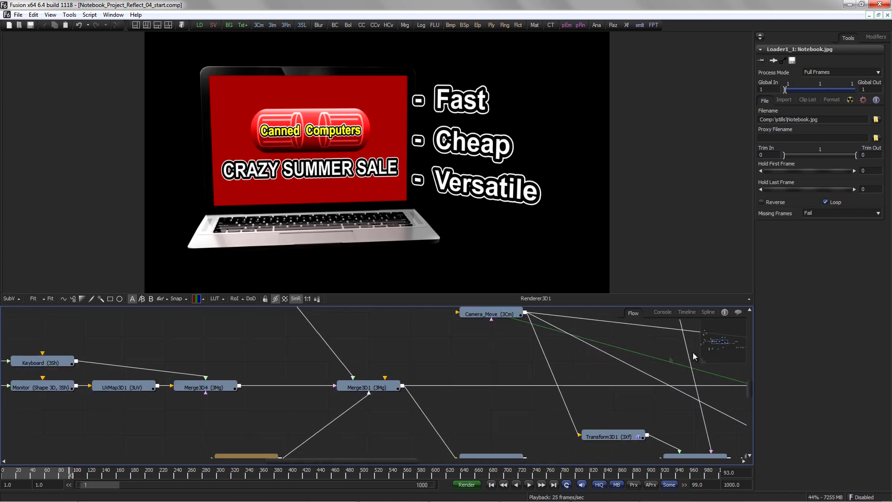
{"action": "left_click_drag", "start_coordinate": [381, 388], "coordinate": [382, 309]}
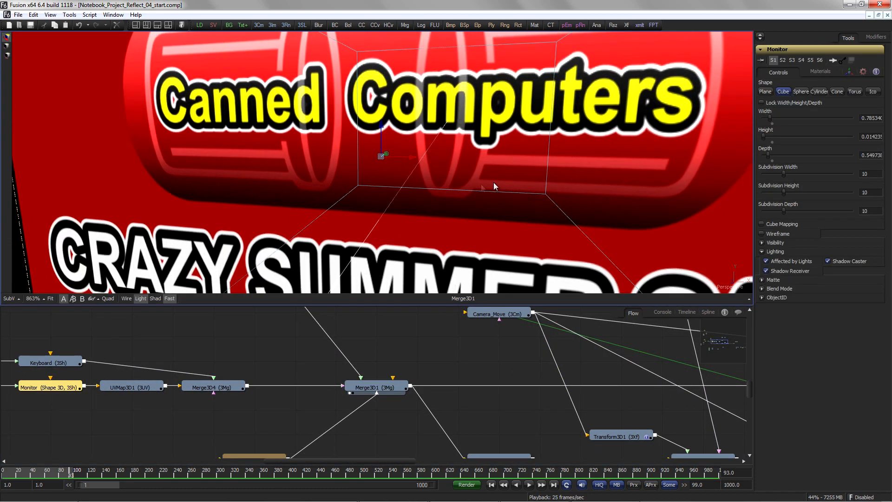
{"action": "scroll", "coordinate": [494, 182], "scroll_direction": "down", "scroll_amount": 5}
{"action": "scroll", "coordinate": [277, 235], "scroll_direction": "down", "scroll_amount": 3}
{"action": "left_click_drag", "start_coordinate": [287, 235], "coordinate": [233, 246]}
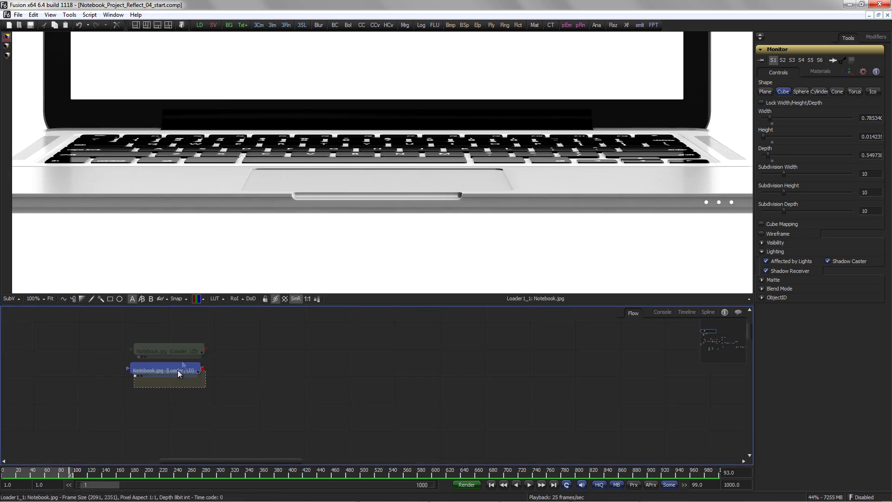
Step: Open the Notebook.jpg loader in the viewer and zoom out to see the whole laptop photo
{"action": "left_click", "coordinate": [177, 370]}
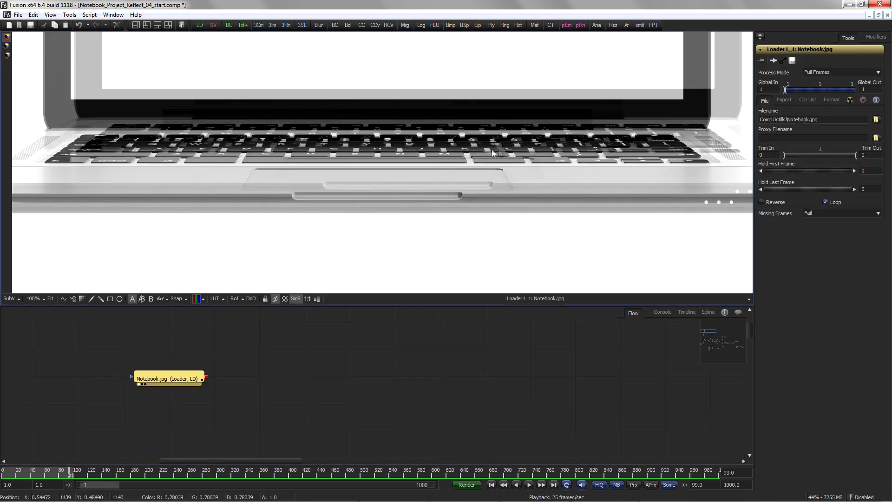
{"action": "scroll", "coordinate": [251, 224], "scroll_direction": "down", "scroll_amount": 5}
{"action": "left_click_drag", "start_coordinate": [340, 239], "coordinate": [314, 219]}
{"action": "left_click_drag", "start_coordinate": [269, 431], "coordinate": [252, 418]}
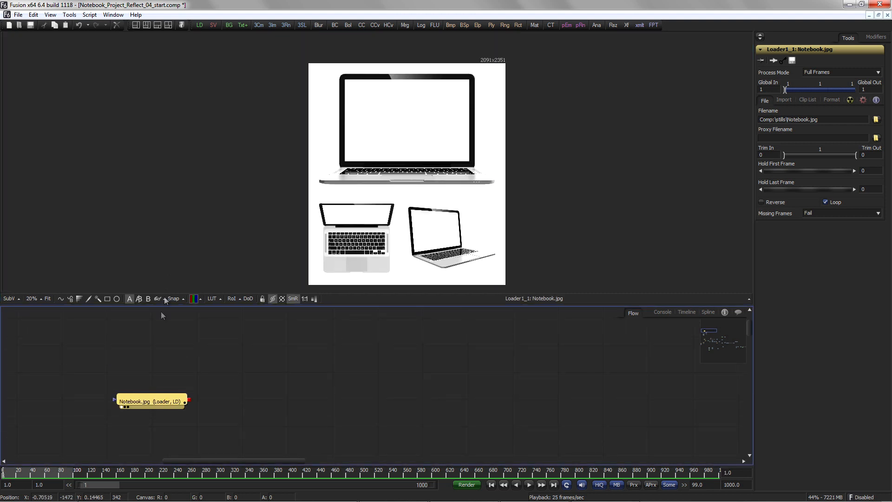
Step: Add a Brightness Contrast tool after the Notebook.jpg loader and attach a Wand mask to it
{"action": "left_click", "coordinate": [153, 358]}
{"action": "left_click", "coordinate": [158, 402]}
{"action": "left_click", "coordinate": [336, 25]}
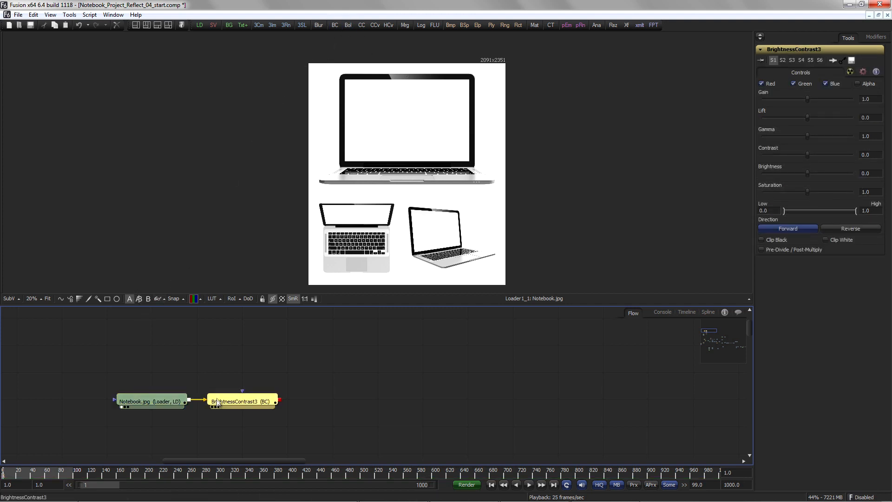
{"action": "left_click", "coordinate": [97, 298]}
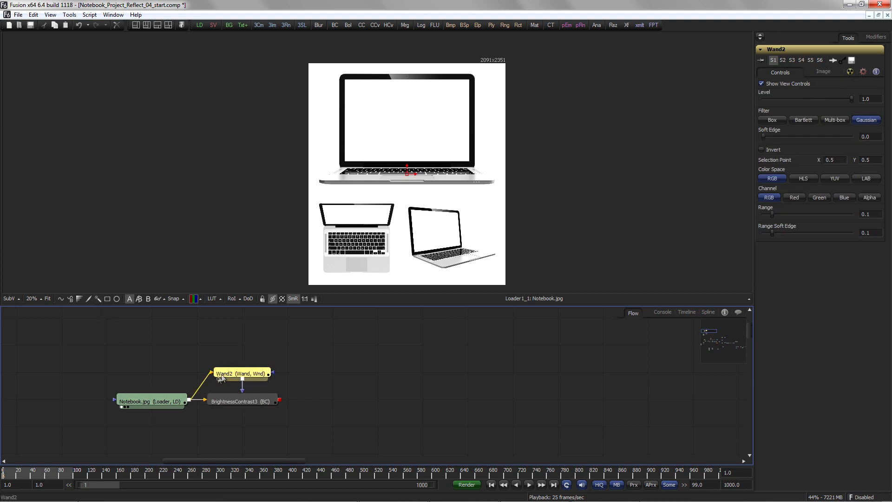
Step: Add an inverted Rectangle mask to the Wand and move it up over the top laptop's screen
{"action": "left_click", "coordinate": [107, 299]}
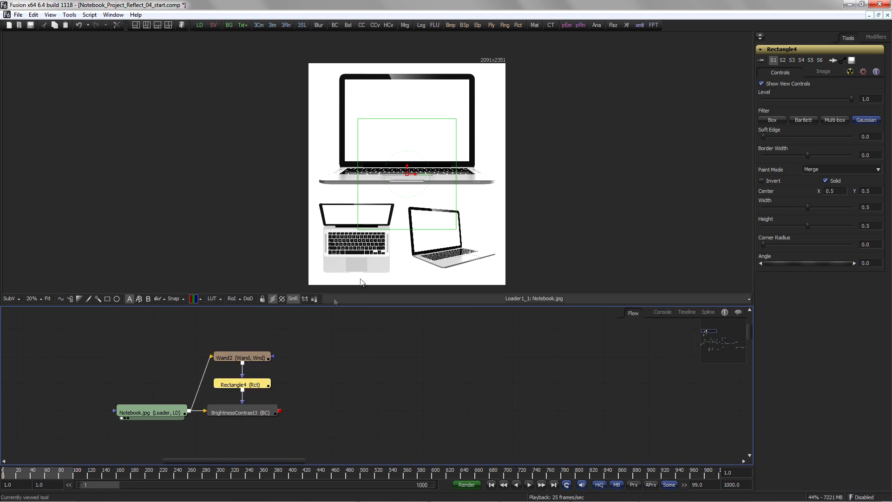
{"action": "left_click", "coordinate": [771, 182]}
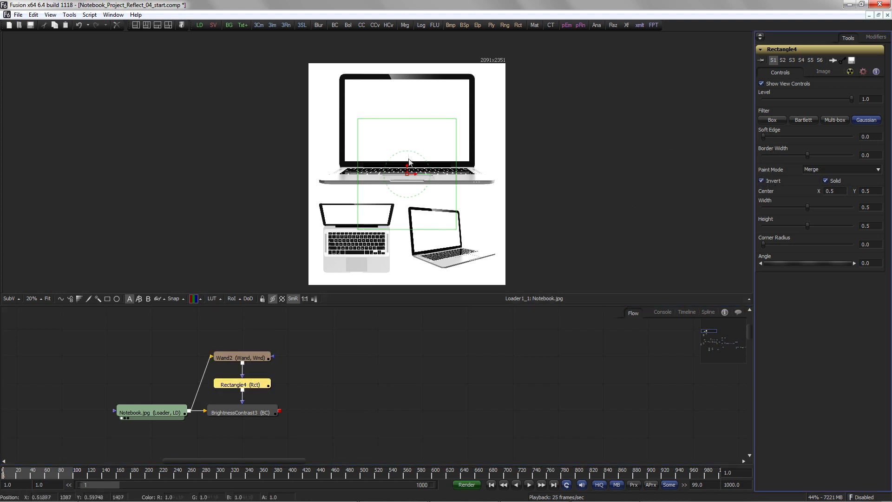
{"action": "left_click_drag", "start_coordinate": [406, 164], "coordinate": [407, 120]}
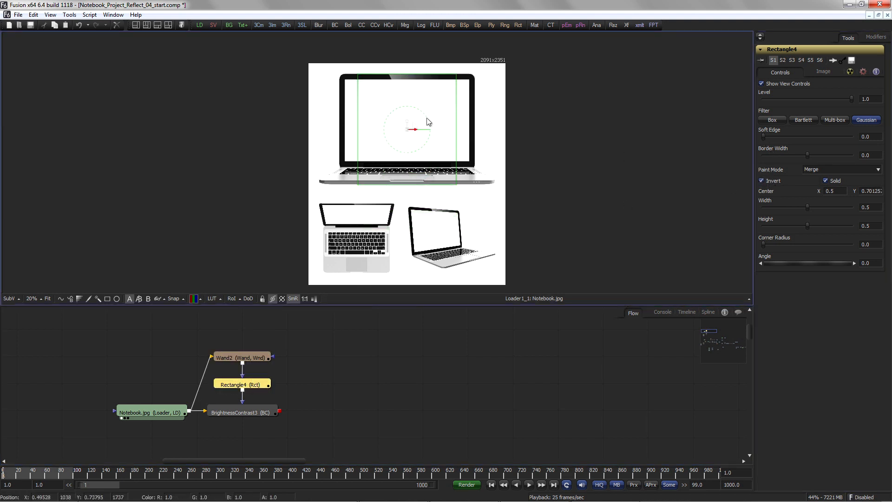
Step: Move the Wand's selection point onto the white background beside the top laptop
{"action": "left_click", "coordinate": [252, 357]}
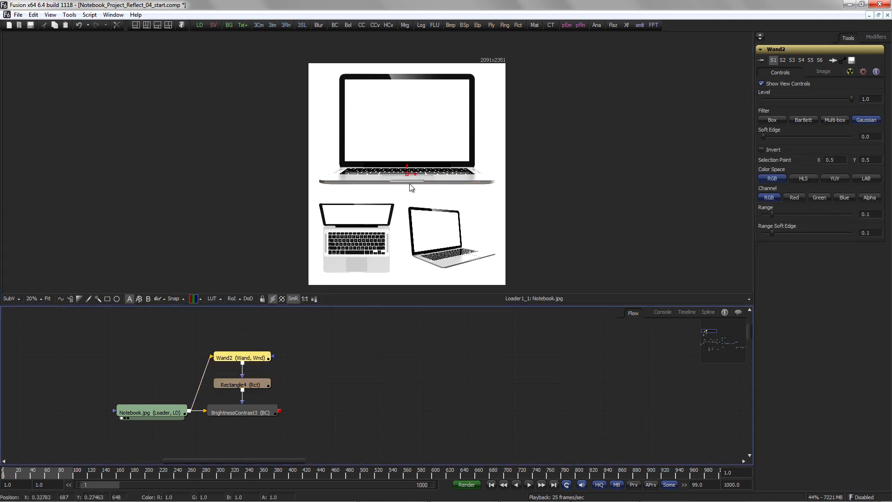
{"action": "left_click_drag", "start_coordinate": [408, 175], "coordinate": [333, 117]}
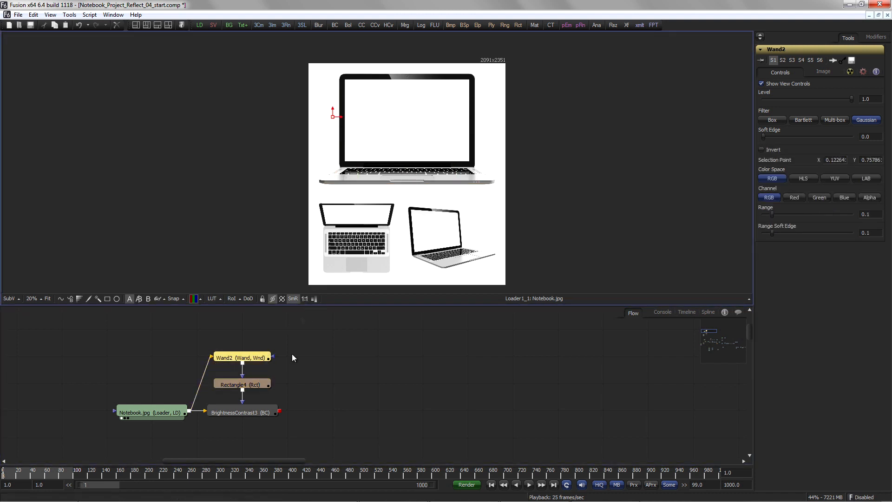
{"action": "left_click", "coordinate": [212, 418]}
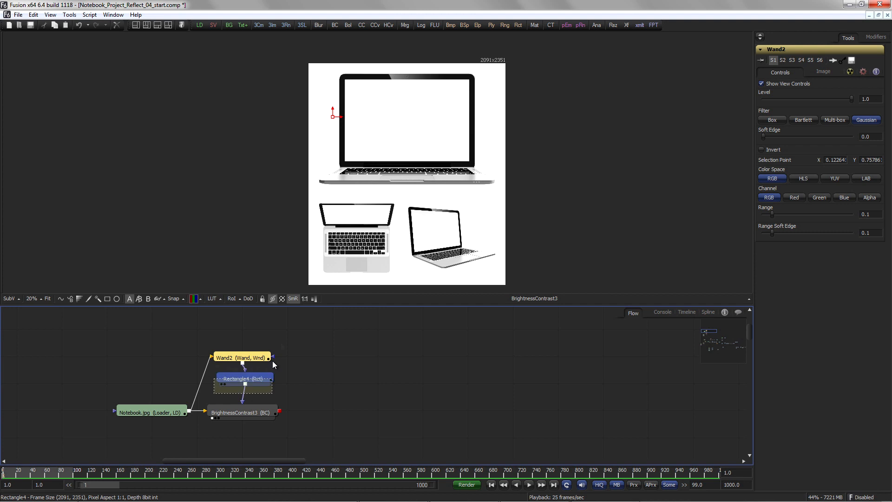
{"action": "left_click_drag", "start_coordinate": [266, 383], "coordinate": [360, 142]}
{"action": "scroll", "coordinate": [361, 142], "scroll_direction": "up", "scroll_amount": 4}
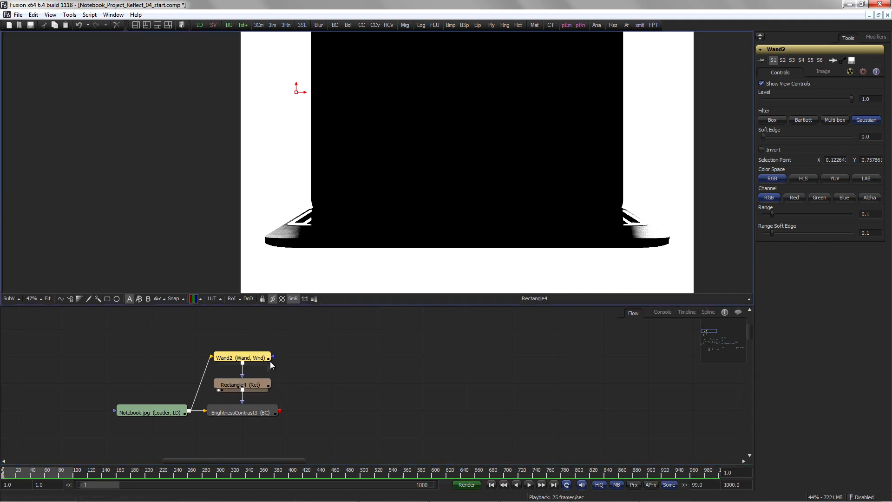
Step: Enable Alpha on the Brightness Contrast and set its Gain to 0 to black out the background
{"action": "left_click_drag", "start_coordinate": [771, 214], "coordinate": [762, 215]}
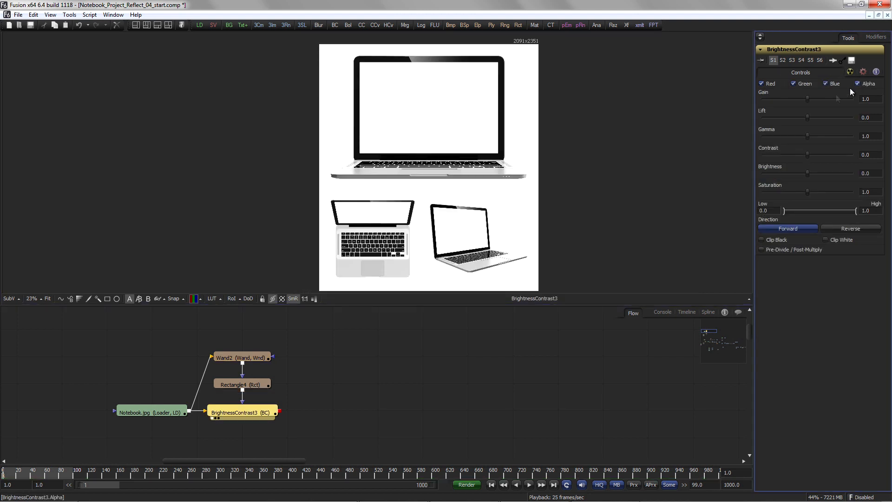
{"action": "left_click_drag", "start_coordinate": [807, 99], "coordinate": [741, 100]}
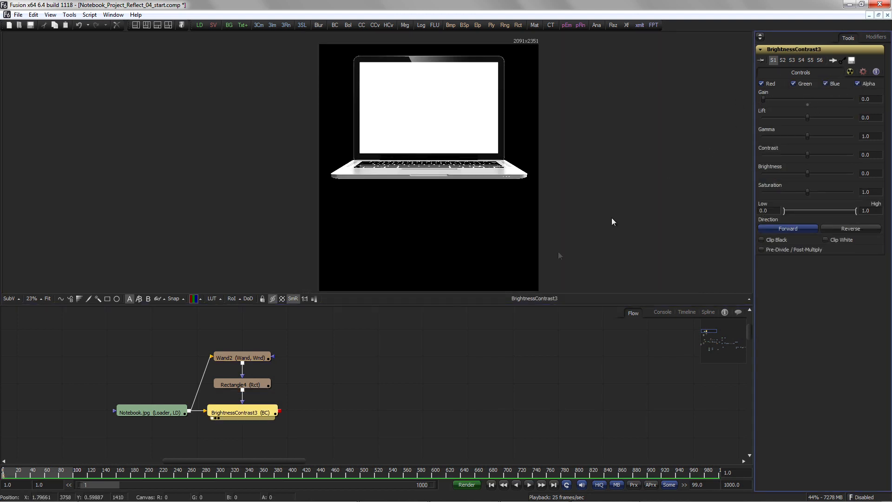
Step: Add a Crop tool after the Brightness Contrast, apply Auto Crop, and check the result's alpha channel
{"action": "key", "text": "ctrl+space"}
{"action": "type", "text": "c"}
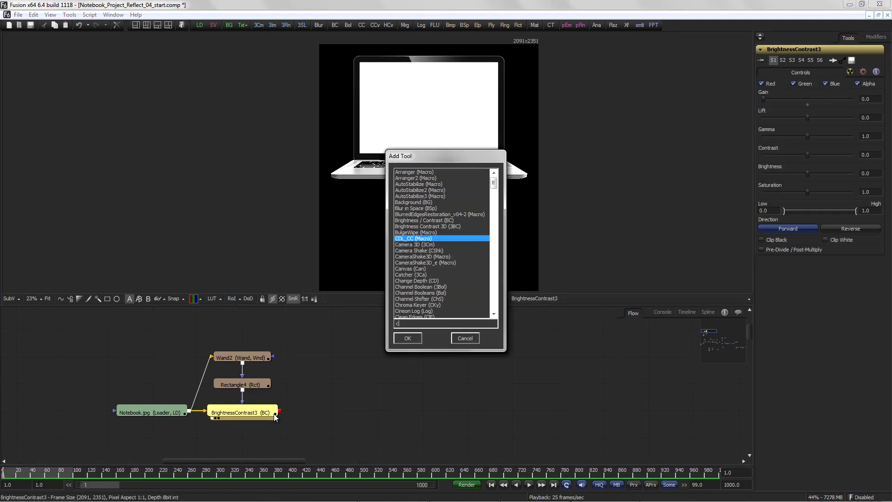
{"action": "type", "text": "rop"}
{"action": "key", "text": "Return"}
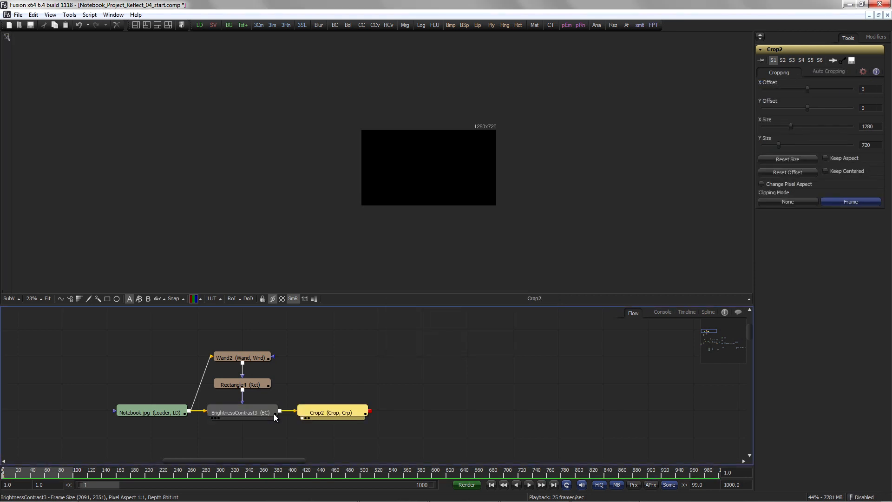
{"action": "left_click", "coordinate": [842, 71]}
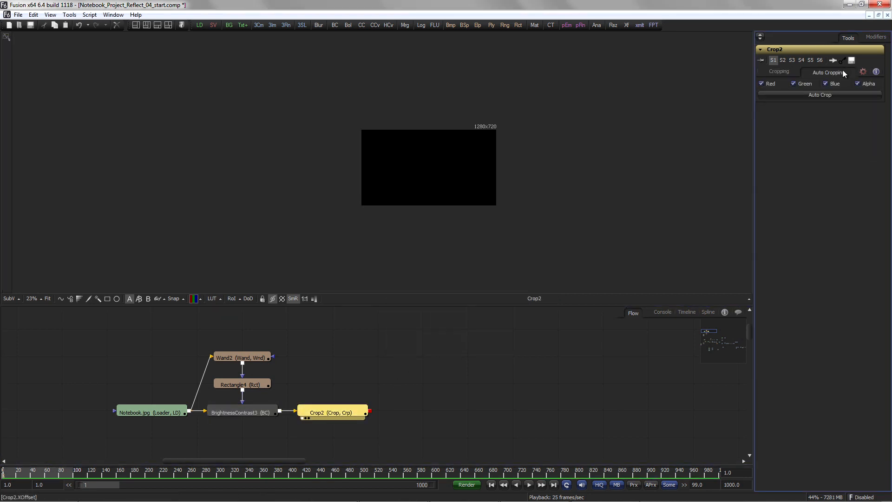
{"action": "left_click", "coordinate": [843, 96]}
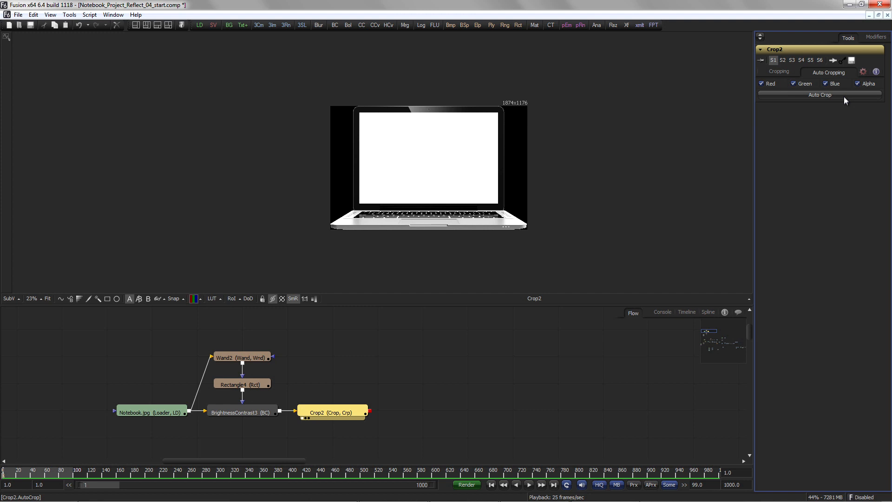
{"action": "left_click", "coordinate": [193, 298]}
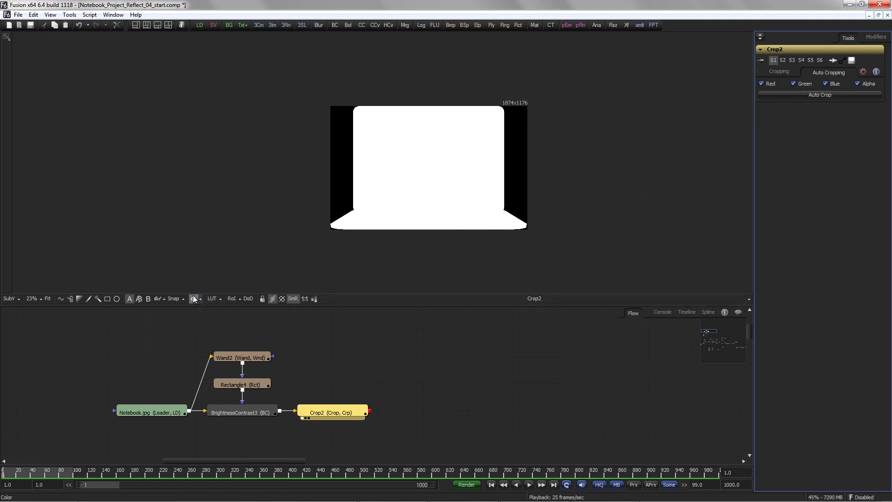
{"action": "left_click", "coordinate": [193, 298]}
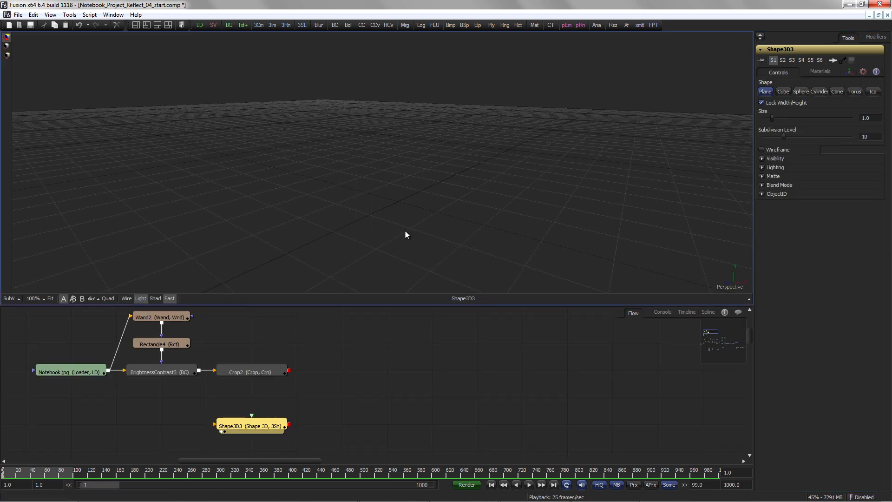
Step: Set the Shape3D to a cube, unlock width/height/depth, and flatten its height into a thin slab
{"action": "left_click", "coordinate": [783, 92]}
{"action": "left_click", "coordinate": [787, 102]}
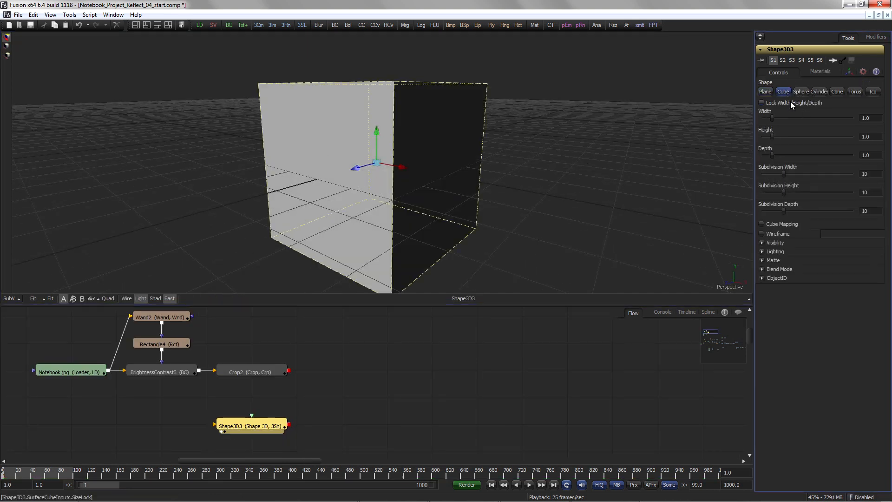
{"action": "left_click_drag", "start_coordinate": [772, 136], "coordinate": [777, 118]}
{"action": "left_click_drag", "start_coordinate": [772, 156], "coordinate": [774, 157]}
{"action": "left_click", "coordinate": [765, 136]}
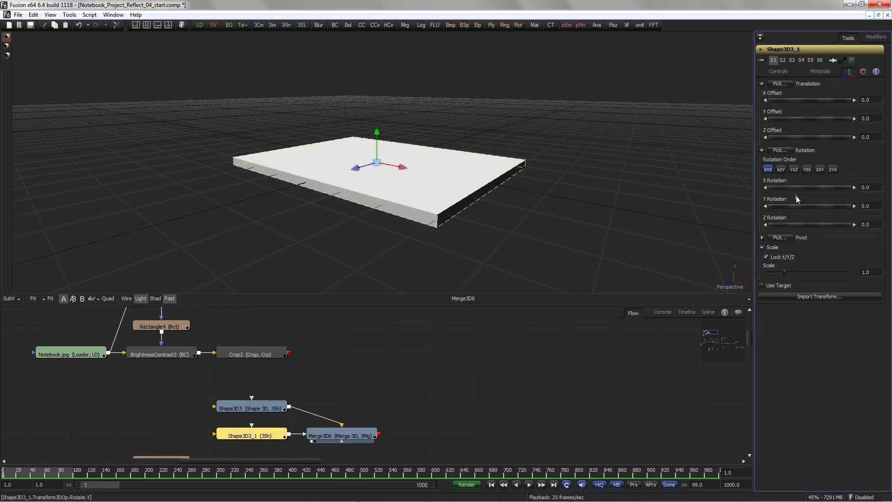
Step: Rotate the second Shape3D cube -90 on X and offset it upright behind the base slab
{"action": "left_click_drag", "start_coordinate": [796, 187], "coordinate": [791, 188]}
{"action": "type", "text": "-90"}
{"action": "key", "text": "Return"}
{"action": "left_click_drag", "start_coordinate": [810, 118], "coordinate": [795, 135]}
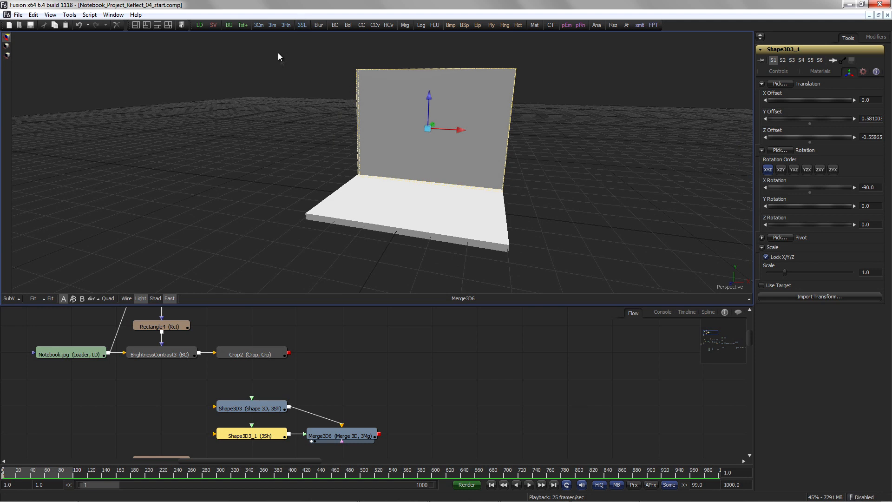
Step: Add a Camera3D into Merge3D6 and feed the Crop2 output into the camera
{"action": "left_click_drag", "start_coordinate": [260, 26], "coordinate": [488, 437]}
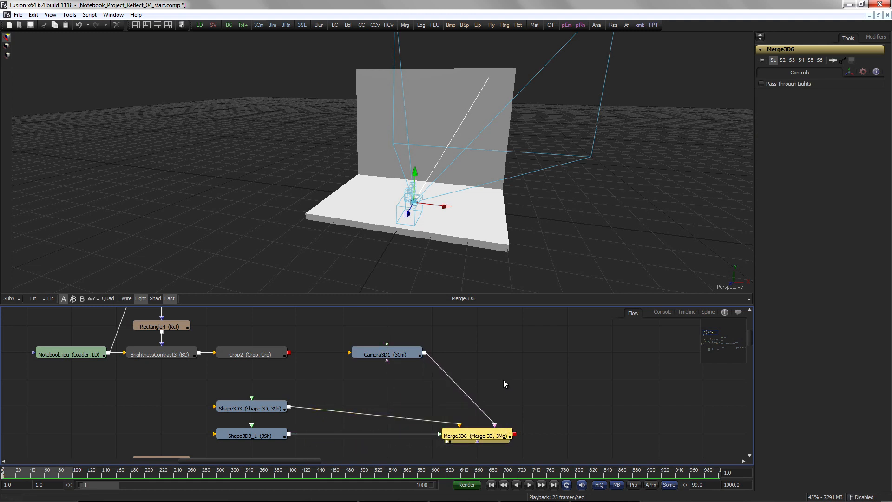
{"action": "left_click_drag", "start_coordinate": [289, 353], "coordinate": [349, 353]}
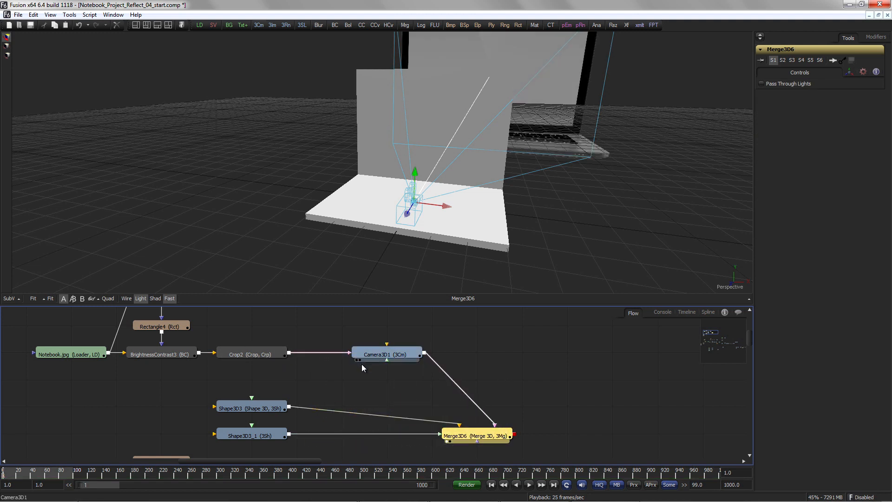
{"action": "left_click", "coordinate": [403, 355]}
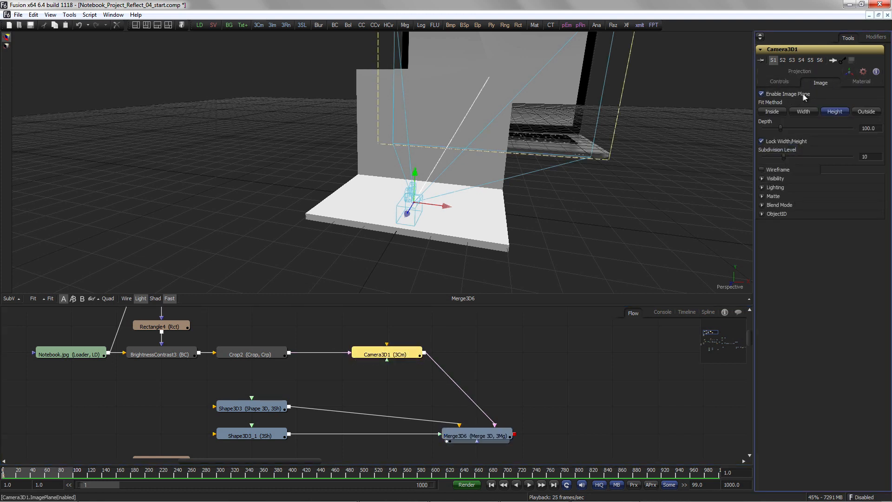
Step: Turn off the camera's image plane and enable camera projection
{"action": "left_click", "coordinate": [804, 93]}
{"action": "left_click", "coordinate": [805, 71]}
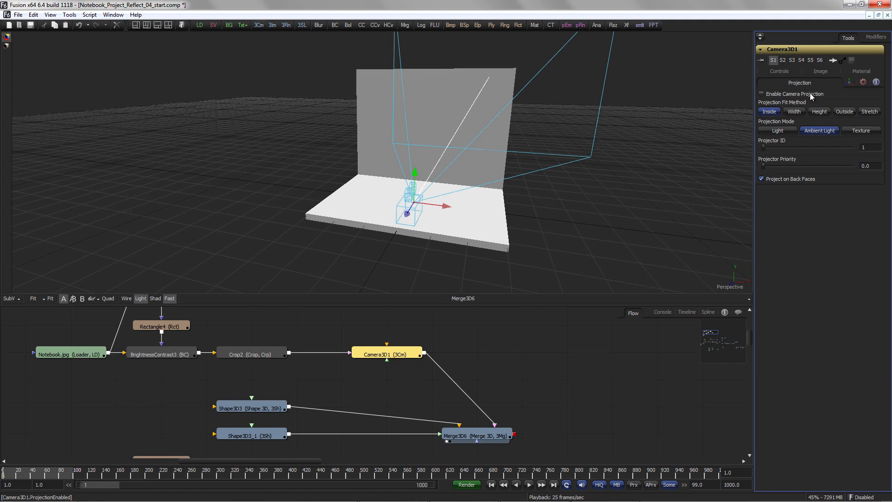
{"action": "left_click", "coordinate": [810, 92]}
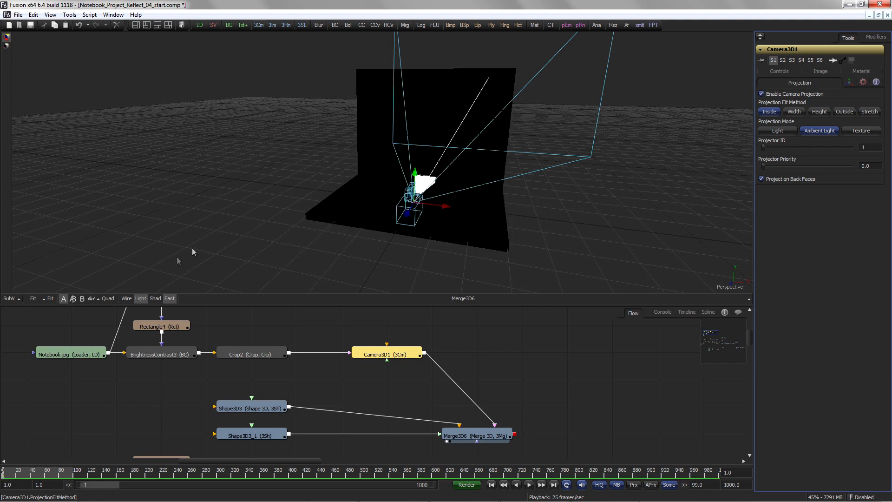
Step: Toggle viewer lighting, orbit the scene, and switch the 3D view to look through Camera3D1
{"action": "left_click", "coordinate": [141, 299]}
{"action": "left_click", "coordinate": [141, 298]}
{"action": "left_click_drag", "start_coordinate": [182, 224], "coordinate": [788, 253]}
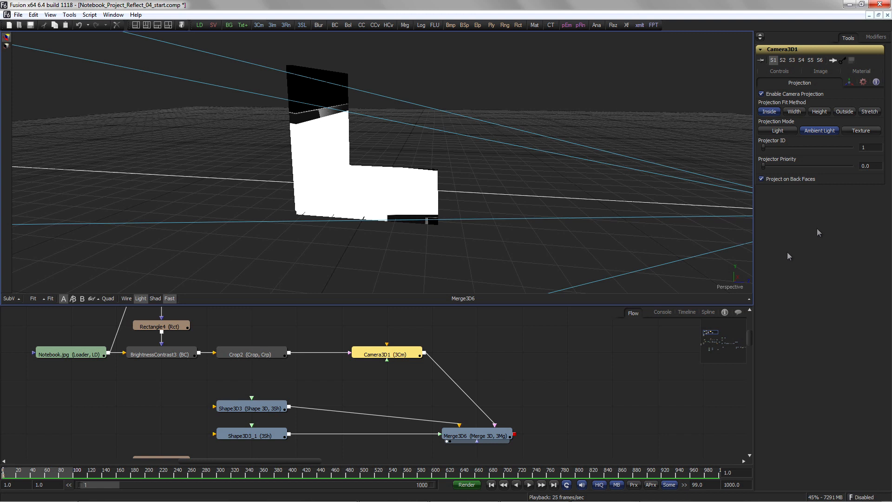
{"action": "right_click", "coordinate": [730, 288]}
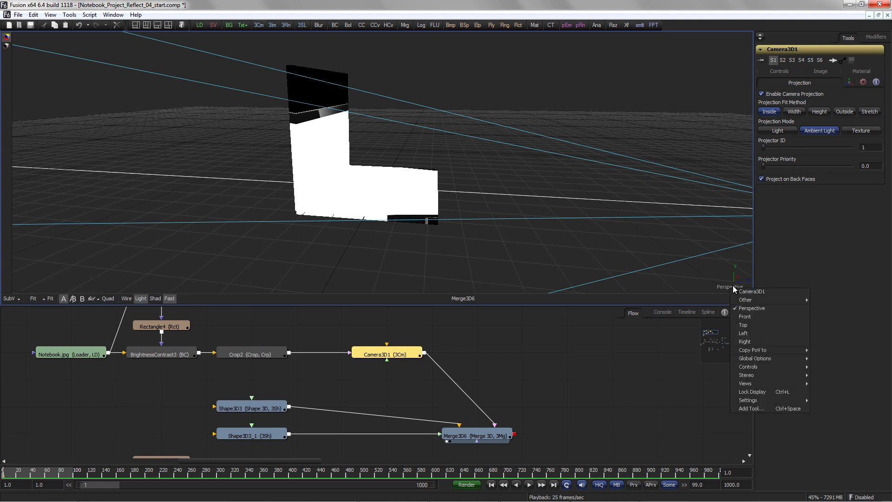
{"action": "left_click", "coordinate": [747, 292]}
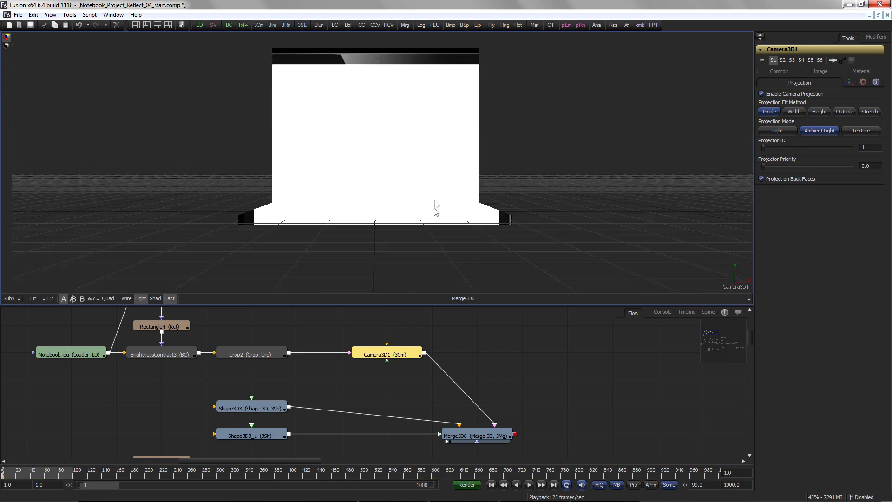
{"action": "left_click_drag", "start_coordinate": [388, 243], "coordinate": [420, 238]}
Step: Rename the upright Shape3D3_1 cube to Display_
{"action": "left_click", "coordinate": [251, 435]}
{"action": "key", "text": "F2"}
{"action": "type", "text": "Display_"}
{"action": "key", "text": "Return"}
Step: Rename the base Shape3D3 cube to Keys and widen it to about 1.99
{"action": "left_click", "coordinate": [253, 402]}
{"action": "key", "text": "F2"}
{"action": "type", "text": "Keybo"}
{"action": "key", "text": "BackSpace"}
{"action": "key", "text": "BackSpace"}
{"action": "type", "text": "s"}
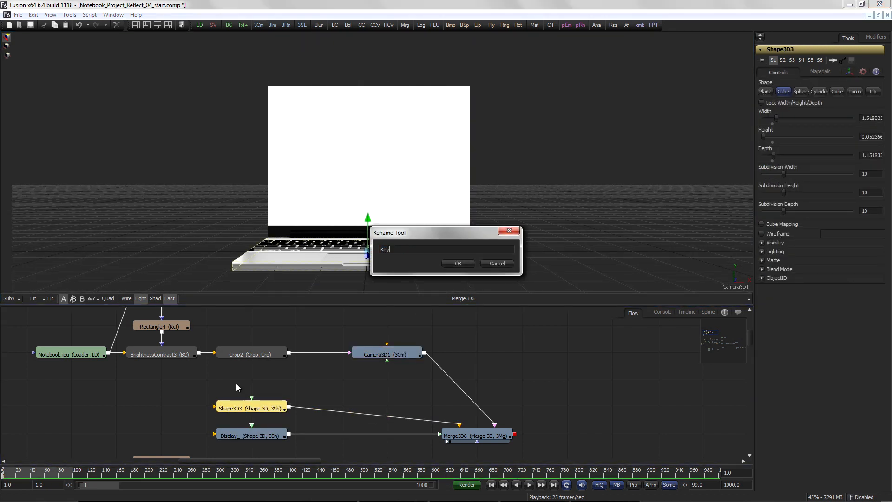
{"action": "key", "text": "Return"}
{"action": "left_click_drag", "start_coordinate": [776, 118], "coordinate": [781, 118]}
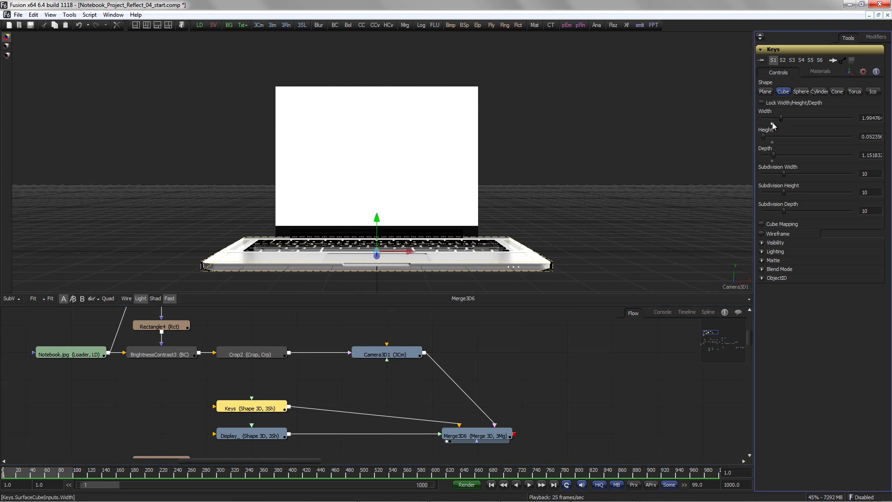
Step: Widen the Display_ cube to about 2.10, adjust its depth, and raise it to match the laptop screen
{"action": "left_click", "coordinate": [267, 435]}
{"action": "left_click", "coordinate": [778, 72]}
{"action": "left_click_drag", "start_coordinate": [777, 118], "coordinate": [782, 118]}
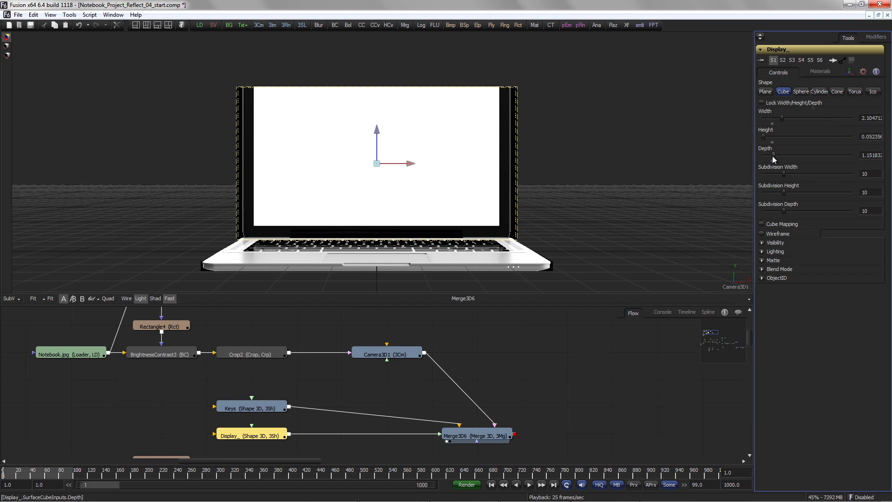
{"action": "left_click_drag", "start_coordinate": [774, 155], "coordinate": [775, 155]}
{"action": "left_click_drag", "start_coordinate": [379, 134], "coordinate": [379, 116]}
{"action": "left_click_drag", "start_coordinate": [774, 155], "coordinate": [776, 155]}
Step: Save the composition, pin Camera3D1's controls in the panel, and orbit the view around the projected laptop
{"action": "left_click", "coordinate": [386, 353]}
{"action": "key", "text": "ctrl+s"}
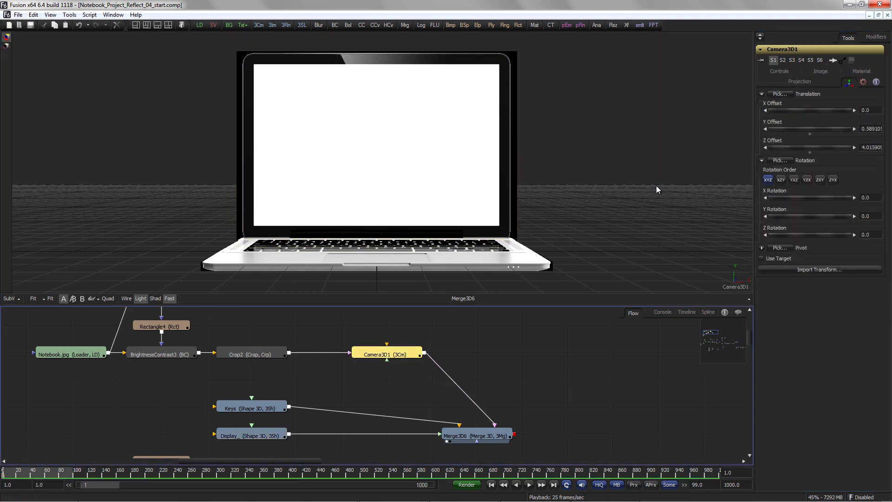
{"action": "left_click", "coordinate": [842, 60]}
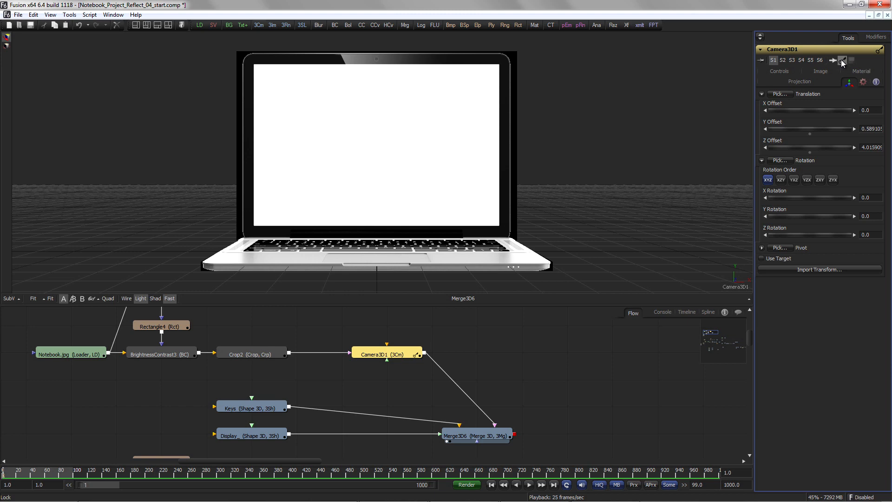
{"action": "left_click_drag", "start_coordinate": [402, 132], "coordinate": [266, 217]}
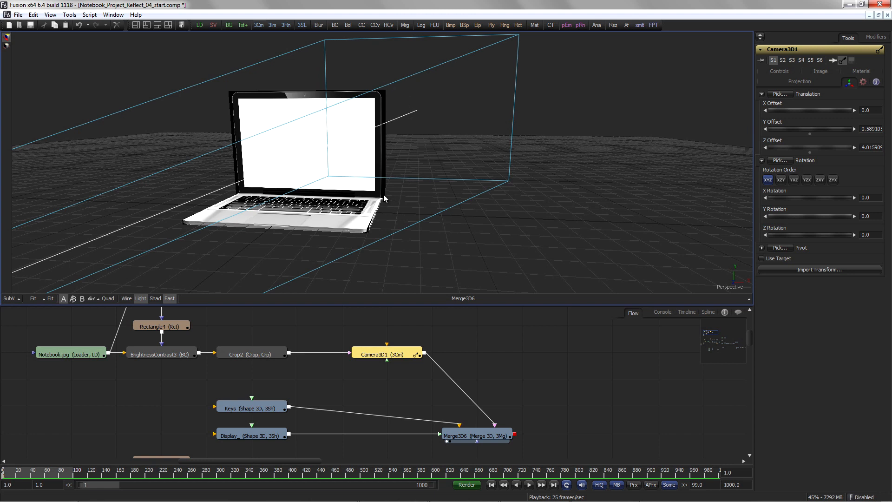
Step: Add a Catcher tool and connect it to both the Keys and Display_ cubes
{"action": "left_click_drag", "start_coordinate": [132, 425], "coordinate": [225, 417]}
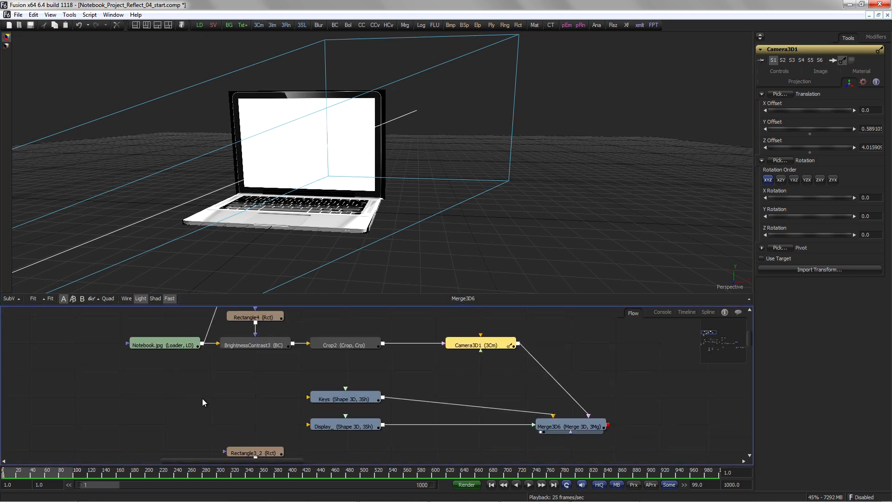
{"action": "key", "text": "ctrl+space"}
{"action": "type", "text": "catch"}
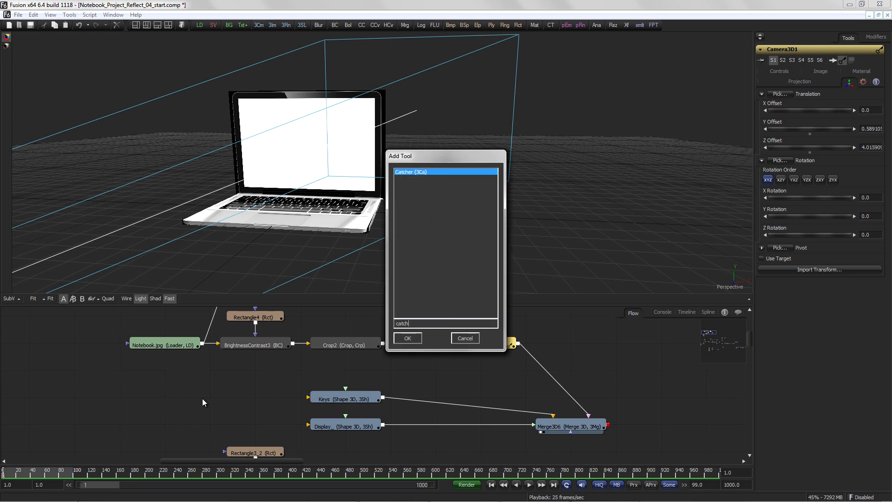
{"action": "key", "text": "Return"}
{"action": "left_click_drag", "start_coordinate": [573, 344], "coordinate": [309, 398]}
{"action": "left_click_drag", "start_coordinate": [248, 397], "coordinate": [310, 425]}
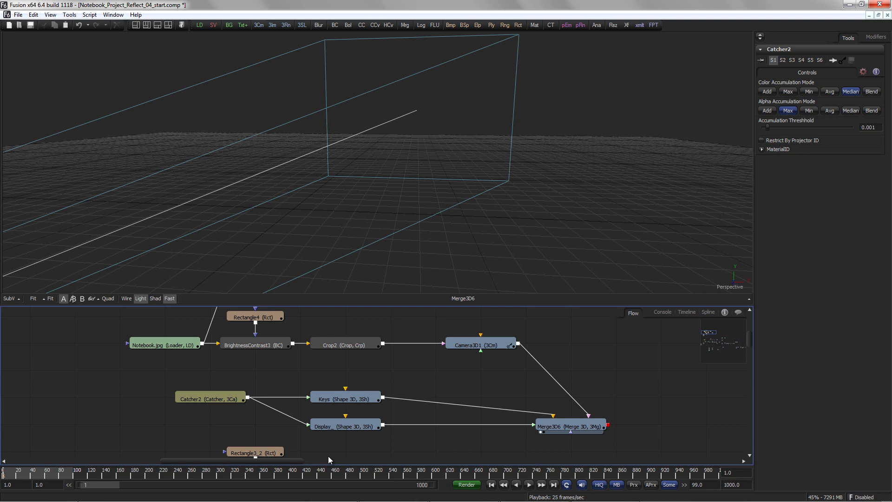
Step: Set Camera3D1's projection mode to Texture
{"action": "left_click", "coordinate": [481, 345]}
{"action": "left_click", "coordinate": [818, 83]}
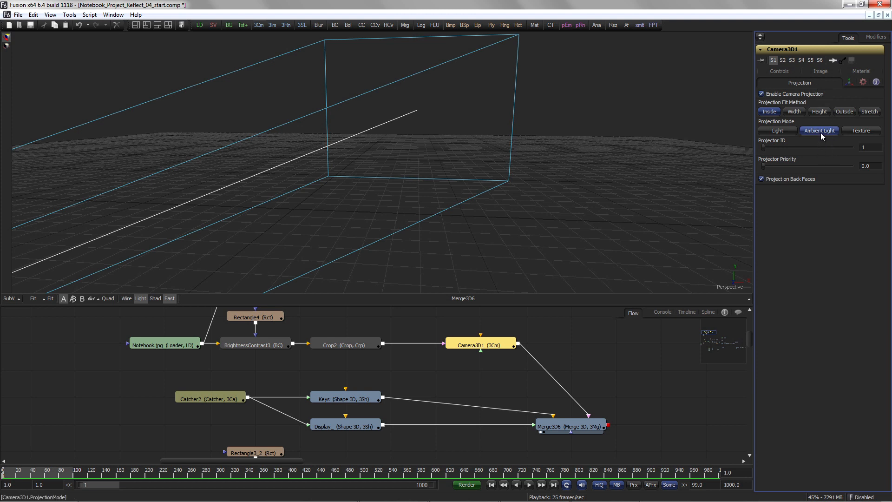
{"action": "left_click", "coordinate": [866, 131]}
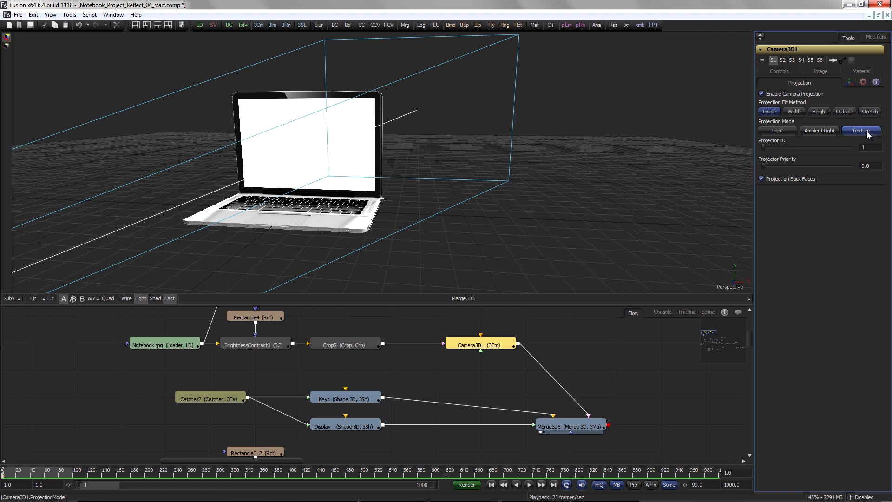
Step: Add a Point Light and connect it to Merge3D6
{"action": "left_click_drag", "start_coordinate": [361, 209], "coordinate": [419, 170]}
{"action": "key", "text": "ctrl+space"}
{"action": "type", "text": "poi"}
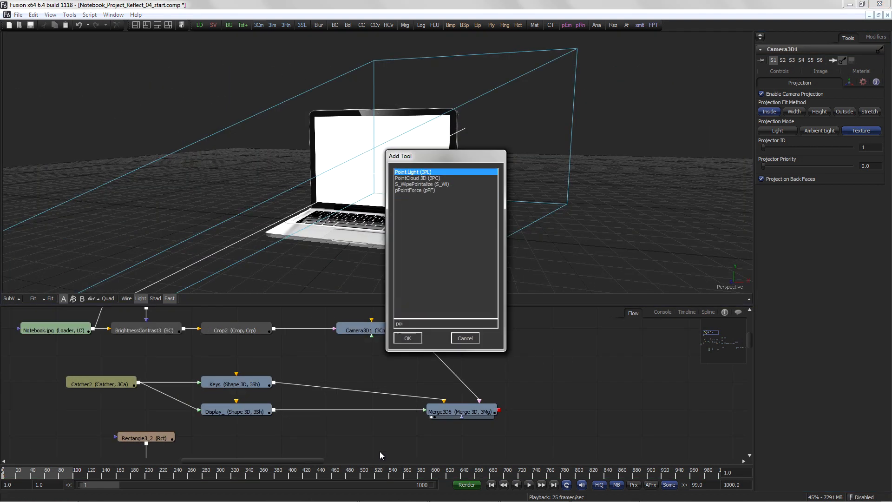
{"action": "left_click", "coordinate": [409, 341]}
{"action": "left_click_drag", "start_coordinate": [423, 434], "coordinate": [446, 399]}
{"action": "left_click_drag", "start_coordinate": [386, 435], "coordinate": [371, 425]}
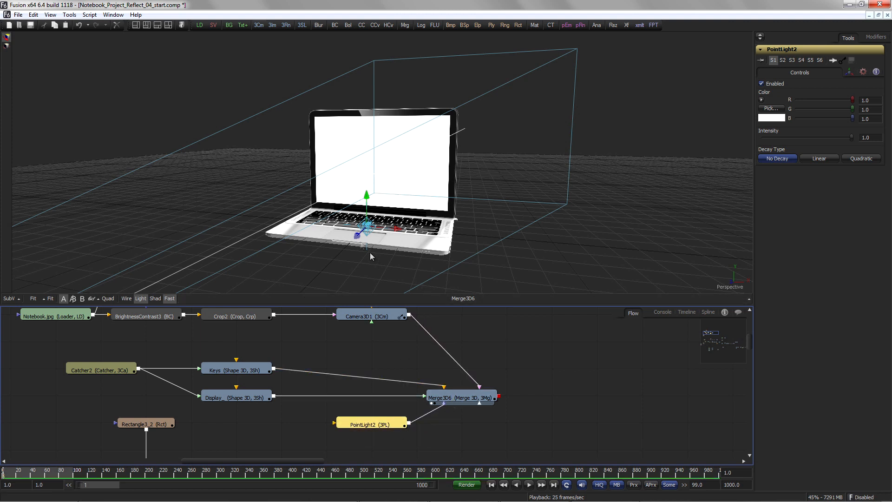
Step: Move the point light up in front of the laptop screen
{"action": "left_click_drag", "start_coordinate": [358, 237], "coordinate": [323, 278]}
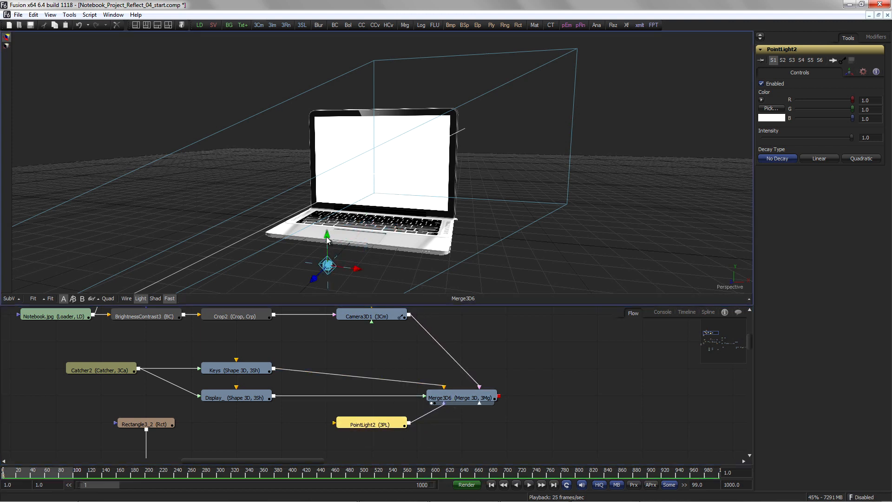
{"action": "left_click_drag", "start_coordinate": [324, 150], "coordinate": [325, 133]}
{"action": "left_click_drag", "start_coordinate": [357, 168], "coordinate": [368, 217]}
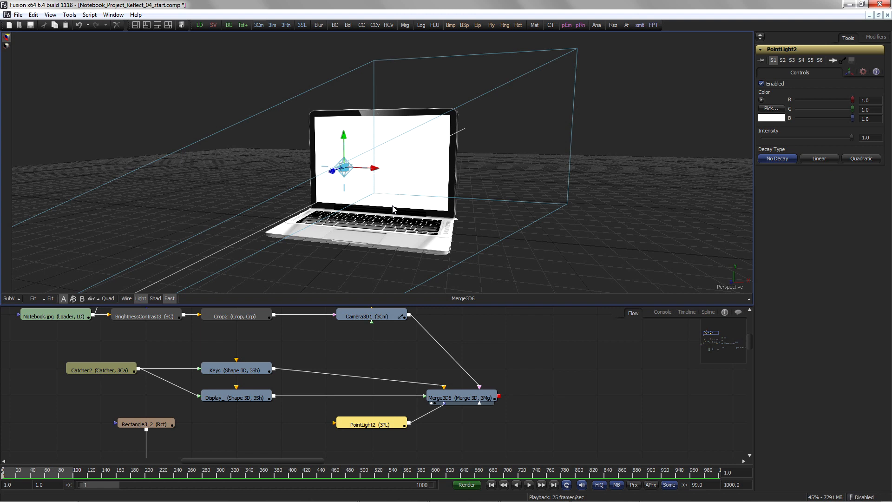
Step: Insert a Blinn material between the Catcher and the two cubes
{"action": "left_click_drag", "start_coordinate": [110, 373], "coordinate": [76, 370]}
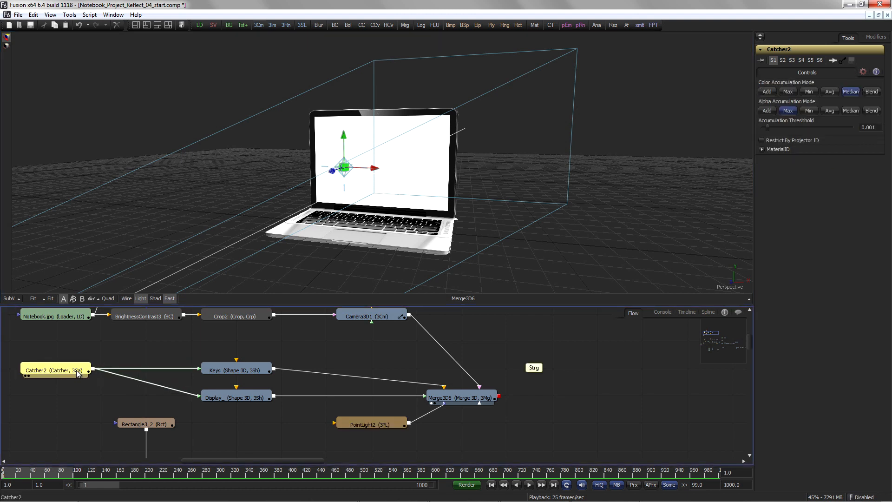
{"action": "key", "text": "ctrl+space"}
{"action": "type", "text": "bli"}
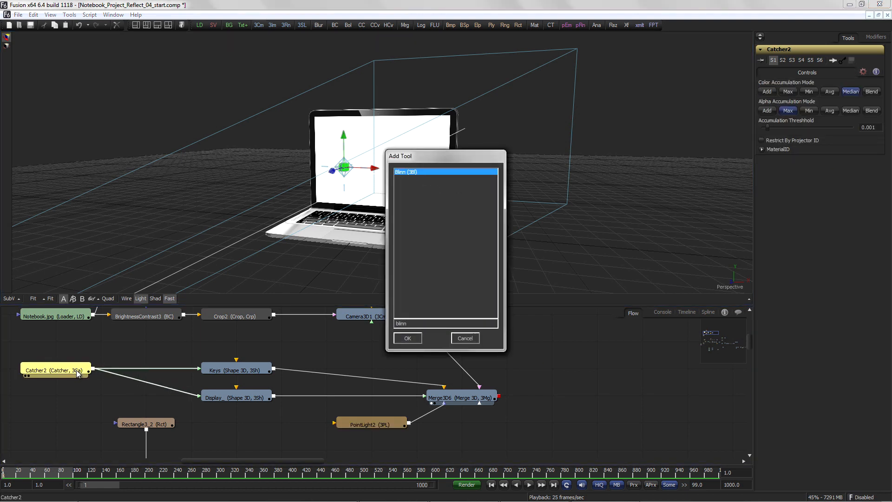
{"action": "key", "text": "Return"}
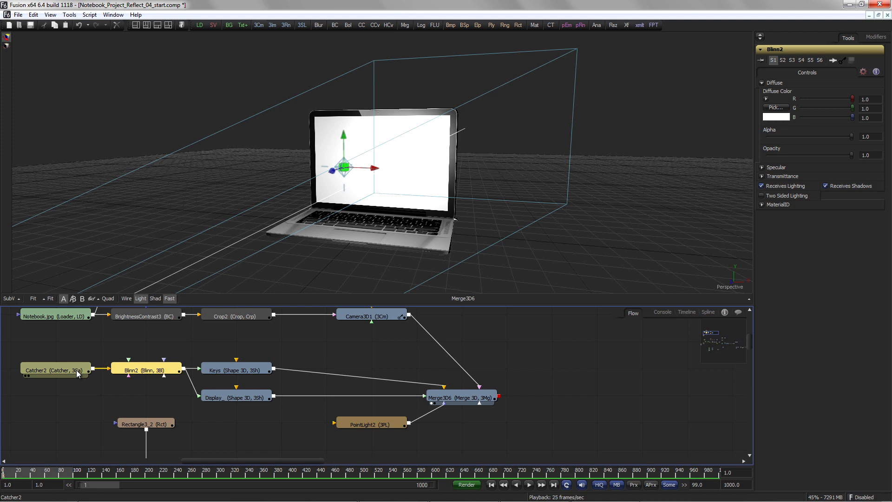
{"action": "left_click_drag", "start_coordinate": [68, 344], "coordinate": [159, 371]}
{"action": "left_click_drag", "start_coordinate": [159, 371], "coordinate": [117, 393]}
{"action": "left_click", "coordinate": [138, 361]}
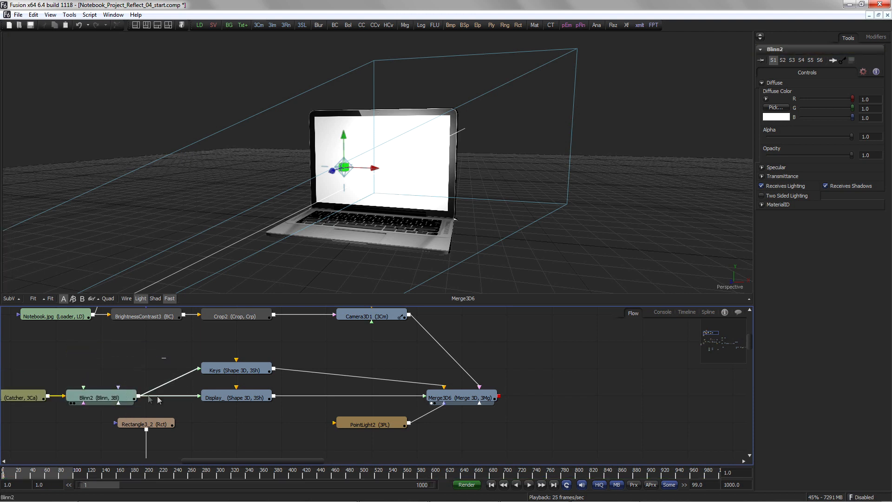
Step: Move the point light to the left of the laptop
{"action": "left_click", "coordinate": [364, 424]}
{"action": "left_click_drag", "start_coordinate": [344, 137], "coordinate": [251, 174]}
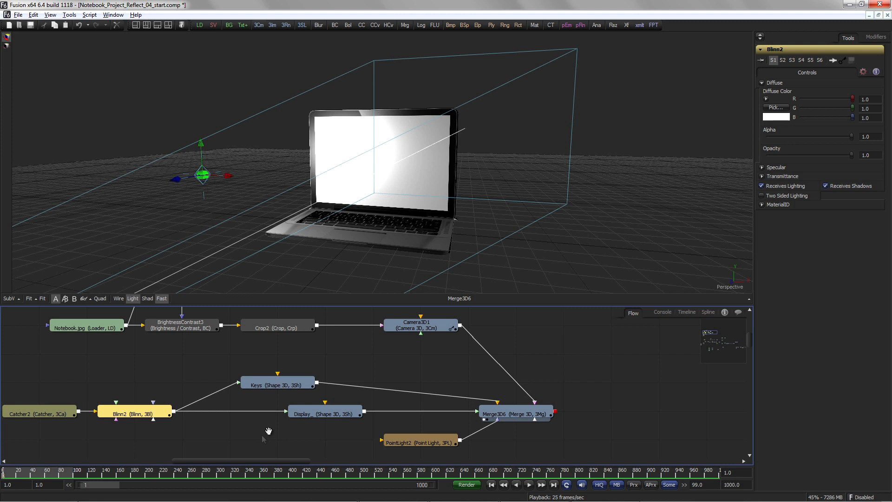
Step: Insert a Material Merge after the Blinn for the Display_ cube and feed the Canned Computers title merge into it
{"action": "left_click_drag", "start_coordinate": [266, 433], "coordinate": [308, 343]}
{"action": "left_click", "coordinate": [309, 375]}
{"action": "key", "text": "ctrl+space"}
{"action": "type", "text": "mtl"}
{"action": "key", "text": "Return"}
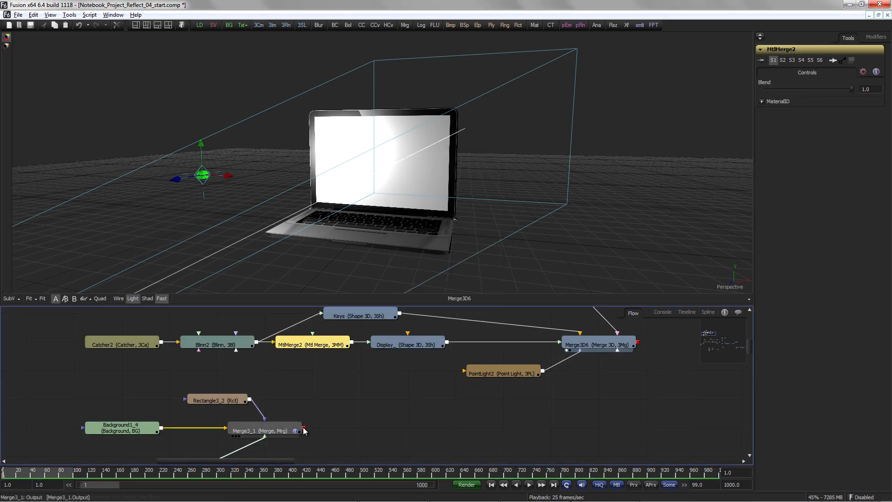
{"action": "left_click_drag", "start_coordinate": [304, 427], "coordinate": [313, 347]}
Step: Add a UV Map 3D tool after the Display_ cube
{"action": "left_click", "coordinate": [373, 383]}
{"action": "left_click", "coordinate": [420, 347]}
{"action": "key", "text": "ctrl+space"}
{"action": "type", "text": "uv"}
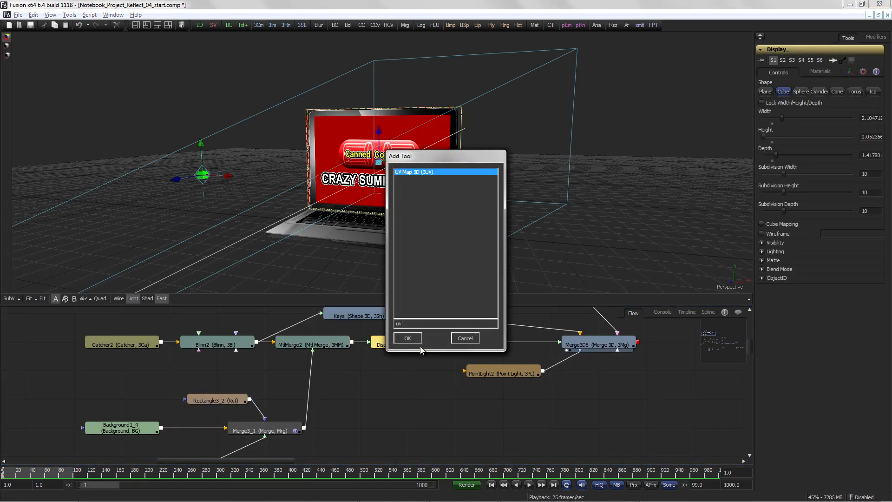
{"action": "key", "text": "Return"}
{"action": "left_click", "coordinate": [800, 135]}
{"action": "left_click", "coordinate": [418, 387]}
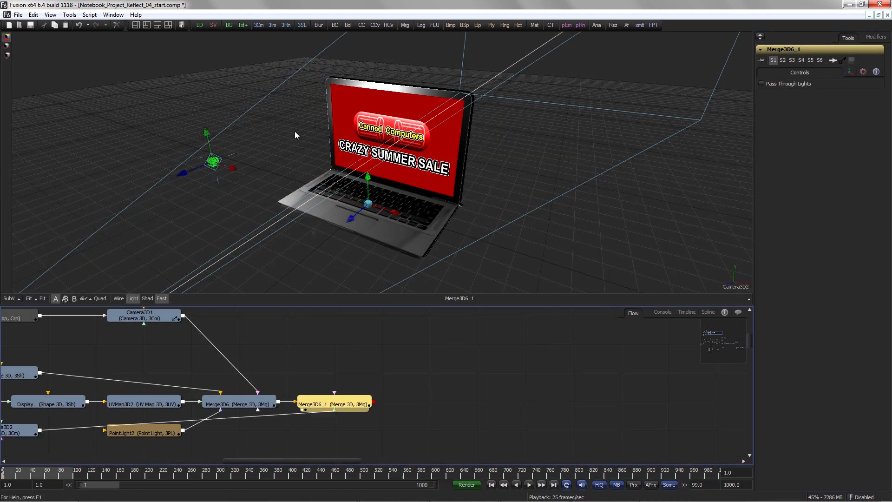
Step: Add a 3D camera to the scene and set its view
{"action": "left_click", "coordinate": [258, 25]}
{"action": "right_click", "coordinate": [761, 184]}
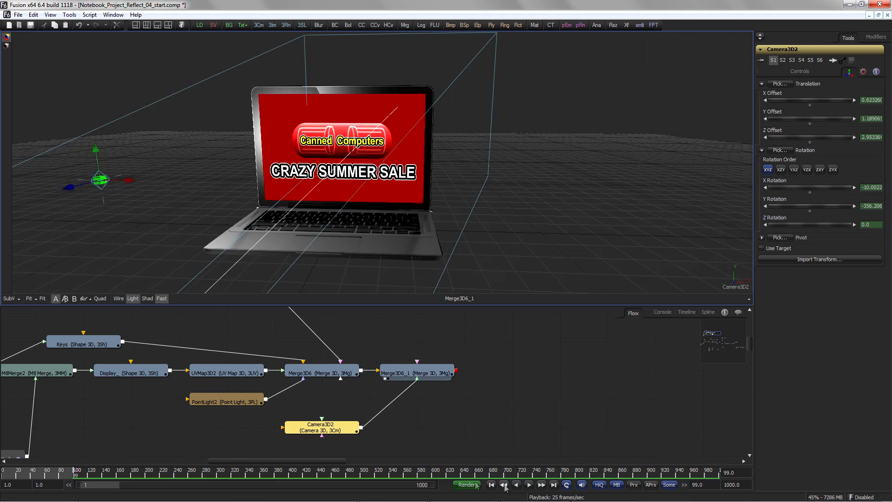
Step: Play back the laptop scene animation
{"action": "left_click", "coordinate": [529, 484]}
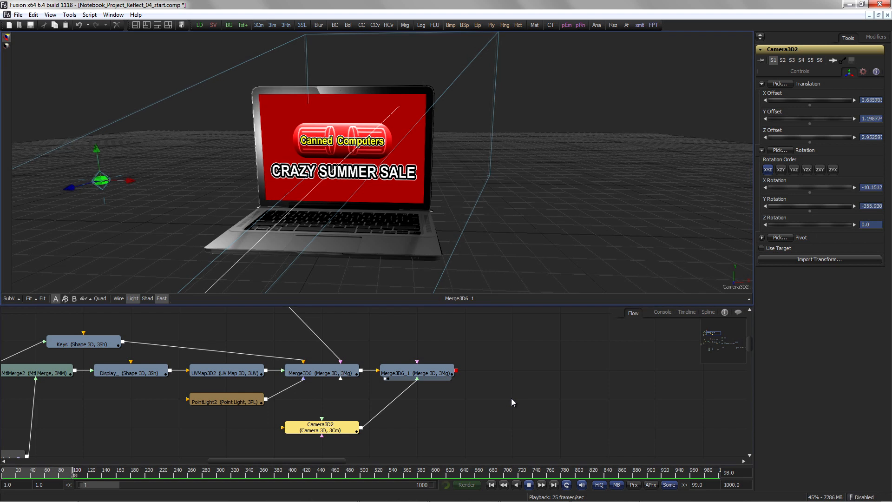
{"action": "key", "text": "space"}
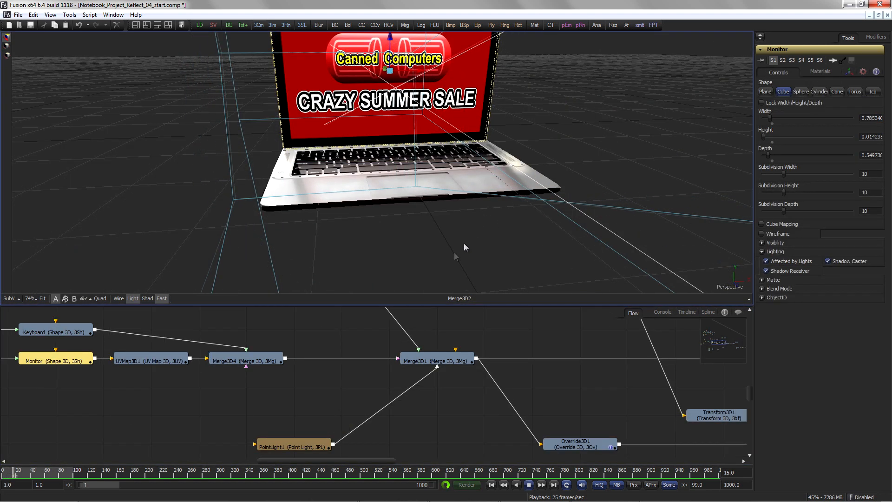
{"action": "key", "text": "space"}
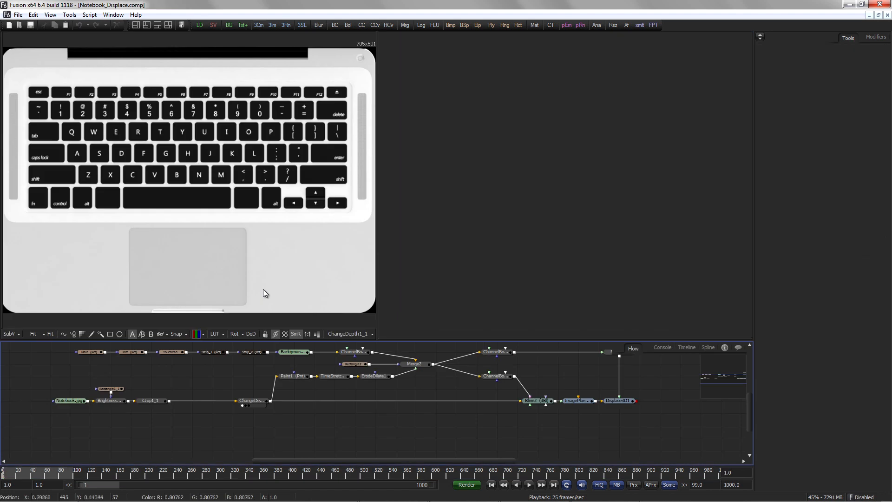
Step: Examine the displaced keyboard in the Notebook_Displace composition's 3D view
{"action": "scroll", "coordinate": [213, 384], "scroll_direction": "up", "scroll_amount": 2}
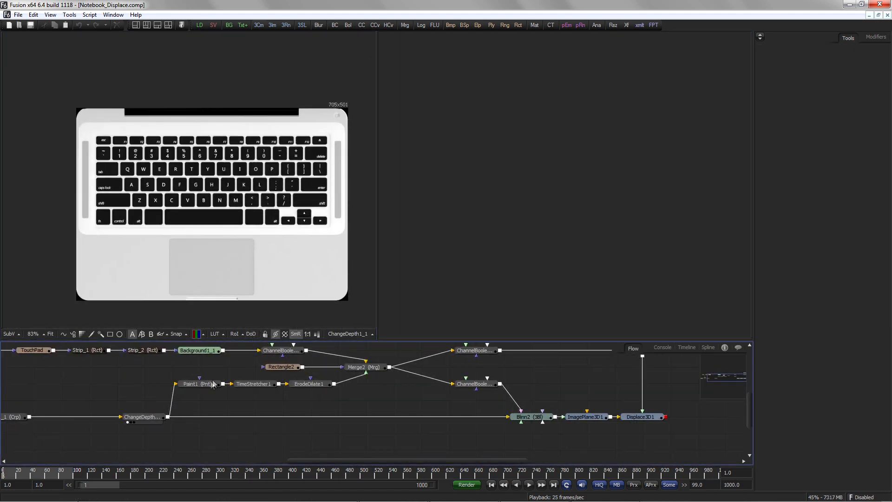
{"action": "left_click", "coordinate": [203, 389]}
{"action": "left_click_drag", "start_coordinate": [207, 390], "coordinate": [229, 286]}
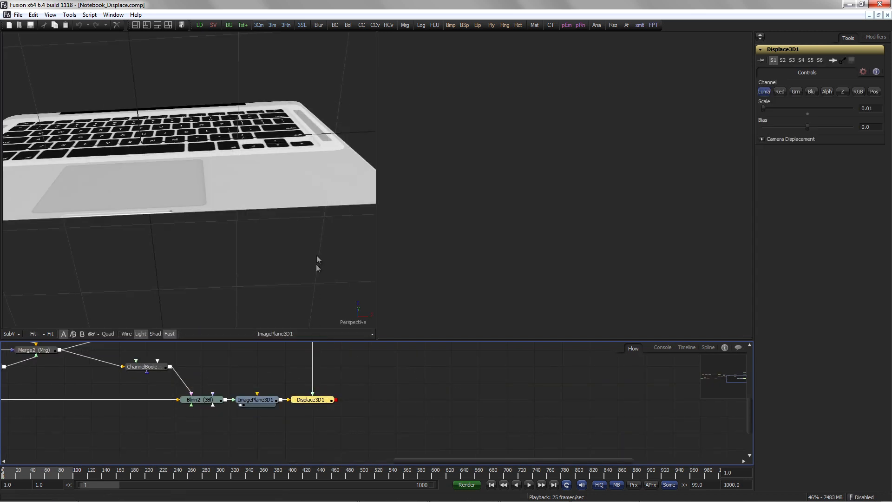
{"action": "left_click_drag", "start_coordinate": [250, 152], "coordinate": [208, 281]}
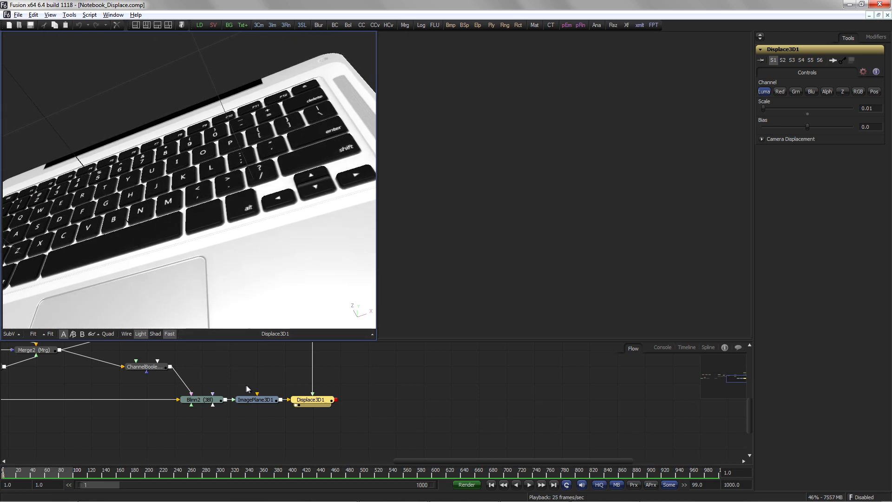
{"action": "scroll", "coordinate": [275, 392], "scroll_direction": "down", "scroll_amount": 3}
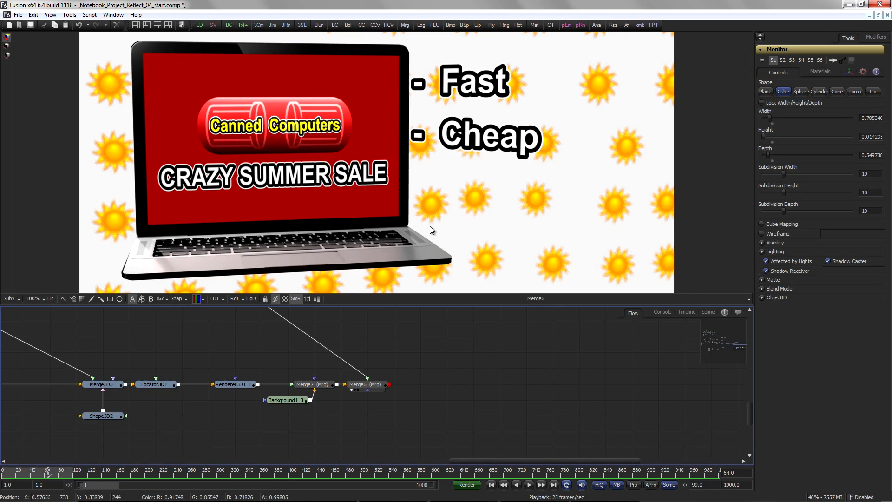
Step: Jump to a later frame and view the final laptop composite with its feature text
{"action": "left_click", "coordinate": [555, 487]}
{"action": "left_click_drag", "start_coordinate": [591, 244], "coordinate": [508, 207]}
{"action": "scroll", "coordinate": [581, 232], "scroll_direction": "down", "scroll_amount": 2}
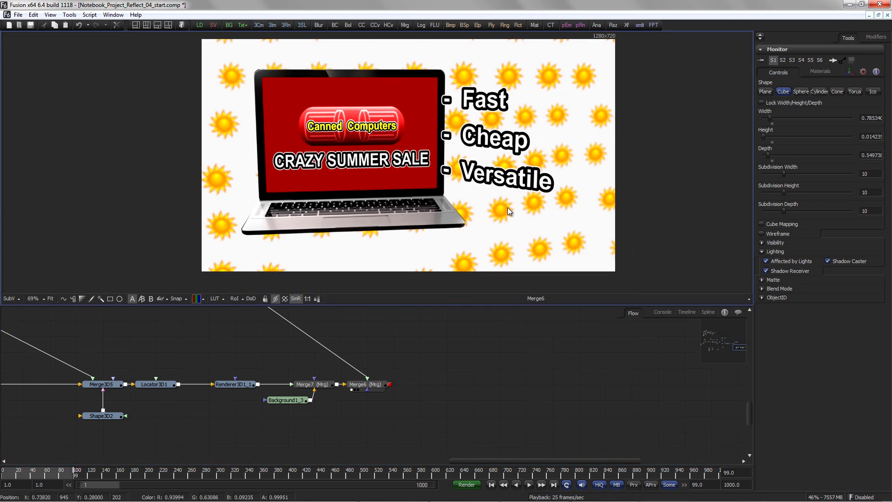
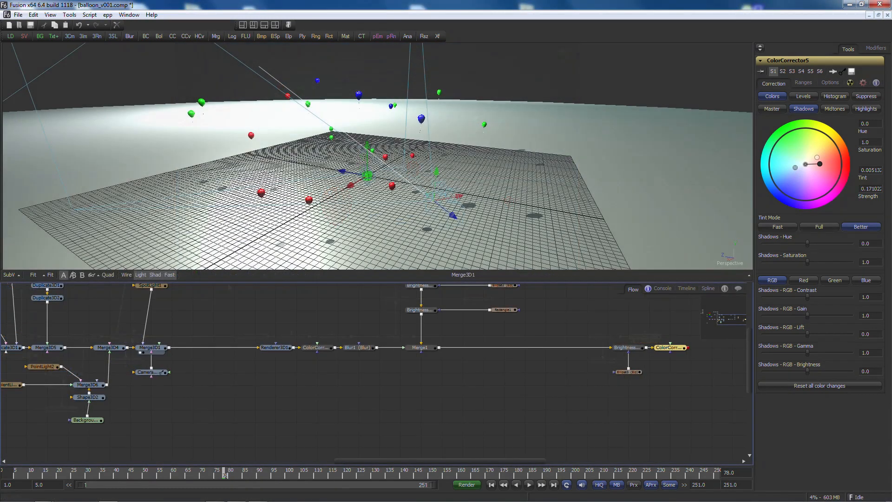
Step: Import balloon_v001.fbx with meshes merged into the existing composition, then delete the merge node that came with it
{"action": "left_click_drag", "start_coordinate": [205, 373], "coordinate": [597, 381]}
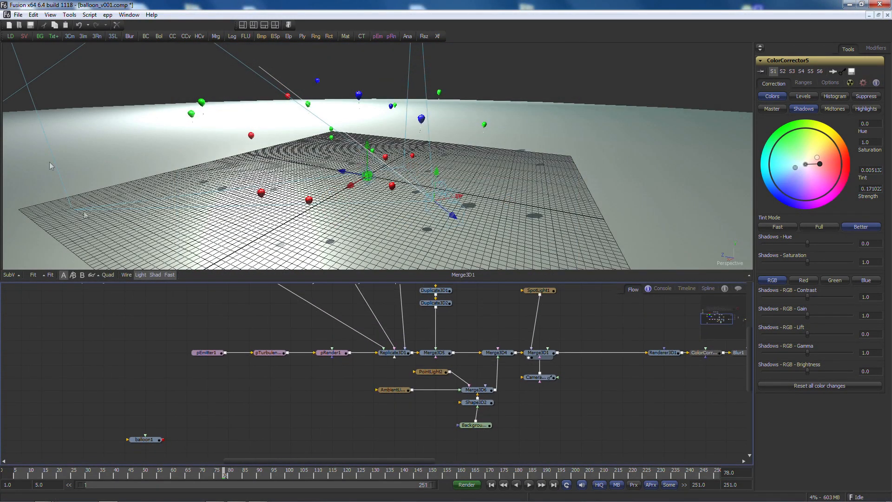
{"action": "left_click", "coordinate": [19, 15]}
{"action": "mouse_move", "coordinate": [41, 100]}
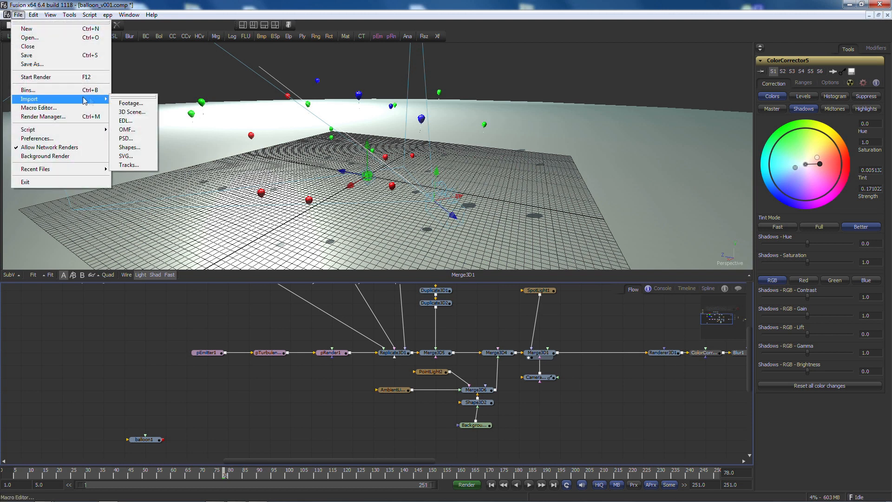
{"action": "left_click", "coordinate": [123, 114]}
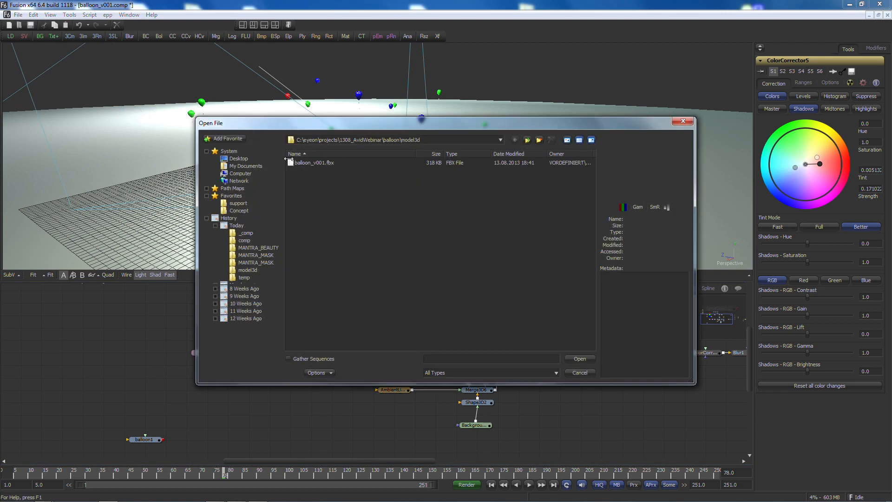
{"action": "left_click", "coordinate": [576, 360]}
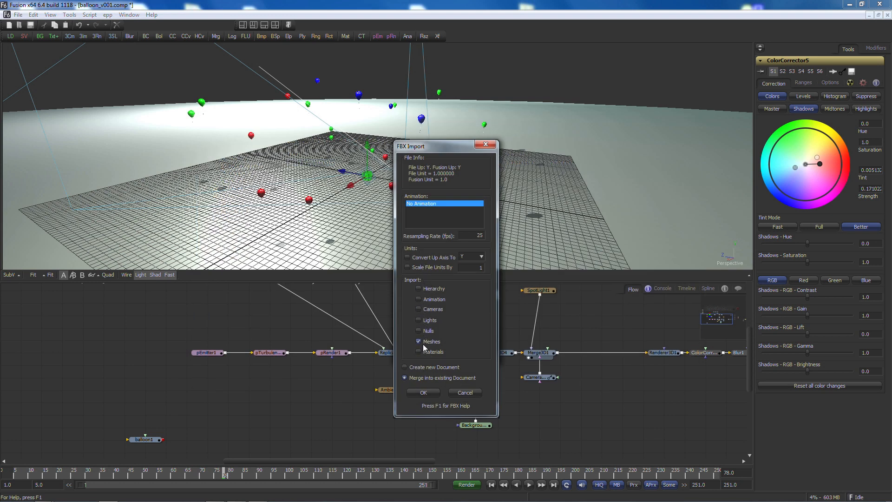
{"action": "left_click", "coordinate": [421, 393]}
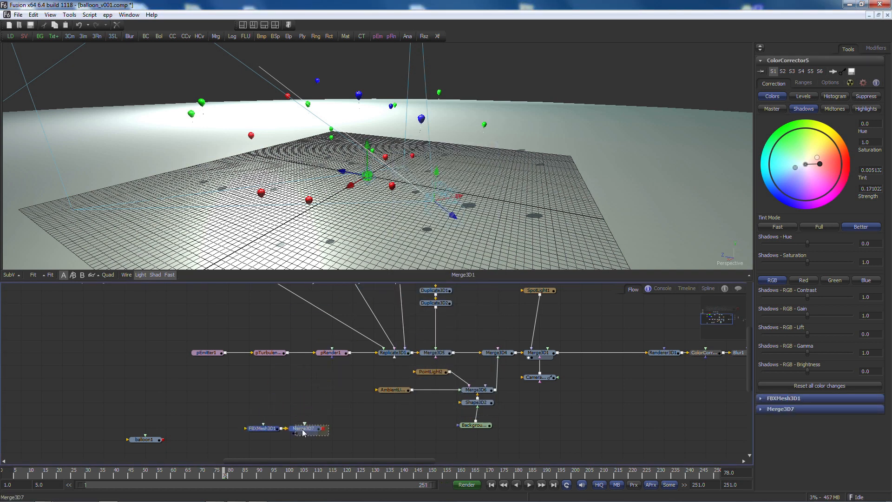
{"action": "left_click", "coordinate": [283, 424]}
{"action": "key", "text": "Delete"}
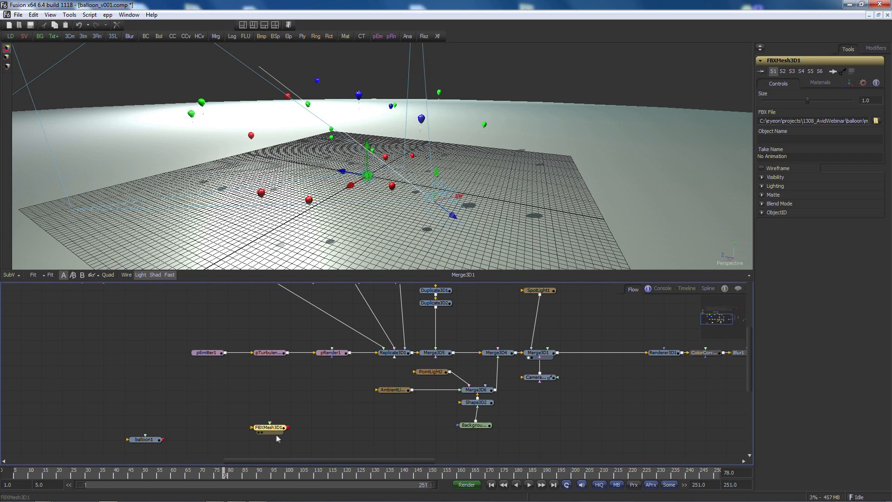
Step: Examine the imported balloon mesh in the 3D viewer, toggling the wireframe display on and off
{"action": "key", "text": "1"}
{"action": "left_click_drag", "start_coordinate": [331, 179], "coordinate": [146, 255]}
{"action": "left_click", "coordinate": [125, 275]}
{"action": "left_click_drag", "start_coordinate": [339, 175], "coordinate": [388, 194]}
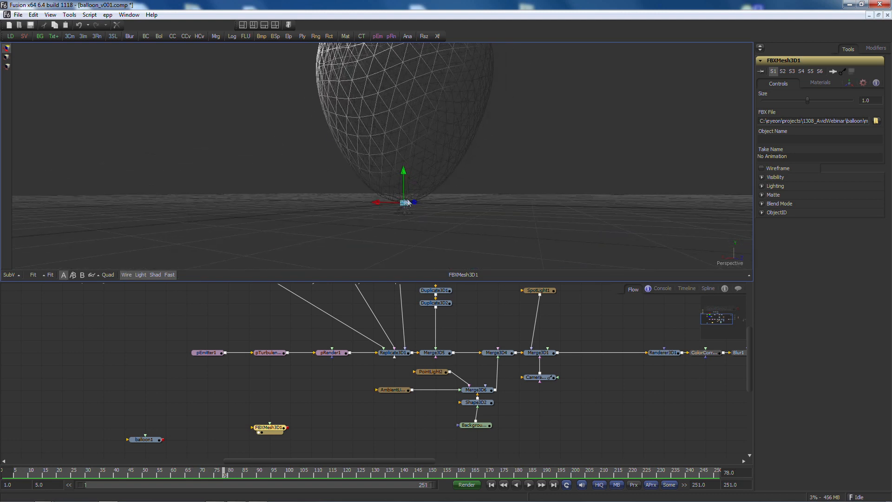
{"action": "left_click", "coordinate": [126, 275]}
{"action": "left_click_drag", "start_coordinate": [361, 182], "coordinate": [277, 207]}
Step: Inspect the balloon's material chain by viewing the color corrector, SphereMap1, CookTorrance1 and Reflect1 nodes in the viewer
{"action": "left_click_drag", "start_coordinate": [137, 344], "coordinate": [311, 434]}
{"action": "left_click_drag", "start_coordinate": [229, 372], "coordinate": [297, 464]}
{"action": "left_click_drag", "start_coordinate": [292, 313], "coordinate": [353, 177]}
{"action": "left_click_drag", "start_coordinate": [285, 334], "coordinate": [376, 159]}
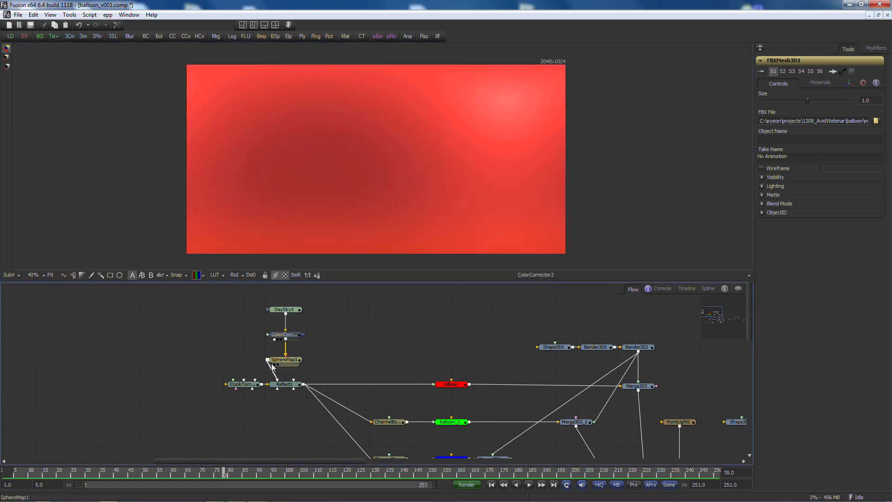
{"action": "left_click_drag", "start_coordinate": [275, 364], "coordinate": [332, 123]}
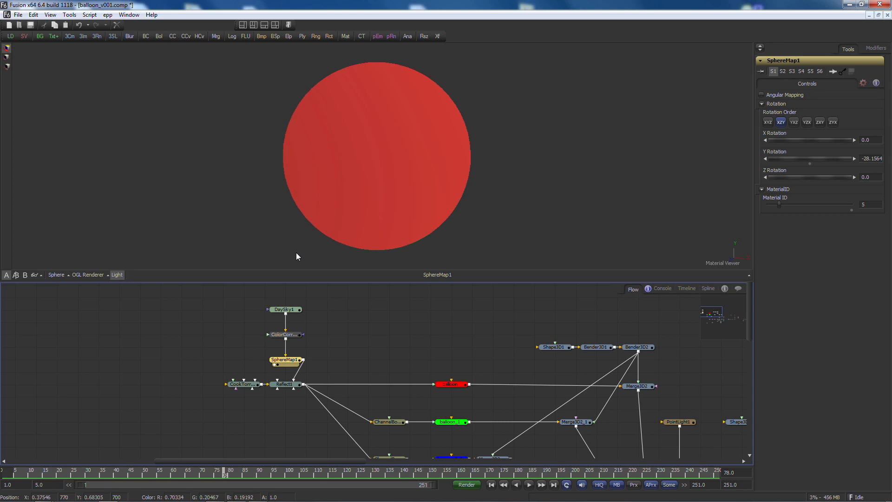
{"action": "left_click", "coordinate": [244, 386]}
{"action": "left_click_drag", "start_coordinate": [307, 142], "coordinate": [310, 129]}
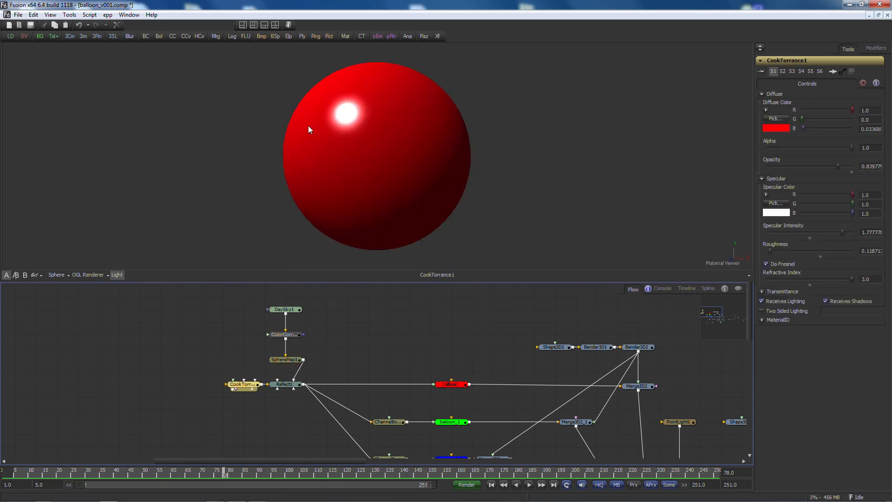
{"action": "left_click_drag", "start_coordinate": [286, 378], "coordinate": [341, 156]}
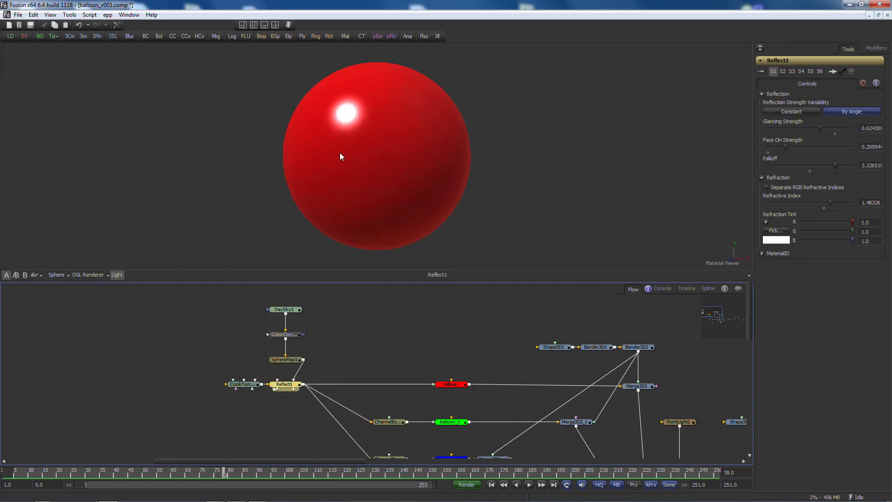
{"action": "left_click_drag", "start_coordinate": [804, 168], "coordinate": [835, 168]}
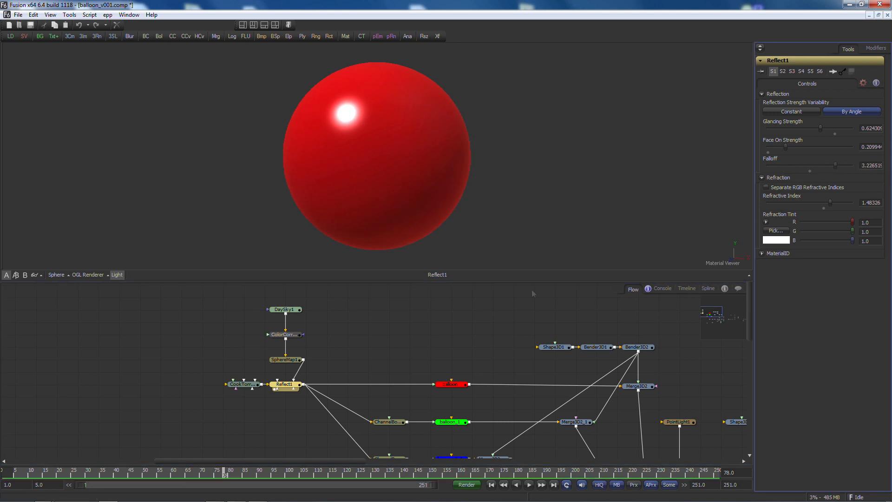
Step: Examine the shaded balloon node and its thin cylinder string Shape3D1 in the 3D viewer, including wireframe display
{"action": "left_click_drag", "start_coordinate": [449, 384], "coordinate": [248, 191]}
{"action": "left_click", "coordinate": [365, 154]}
{"action": "key", "text": "f"}
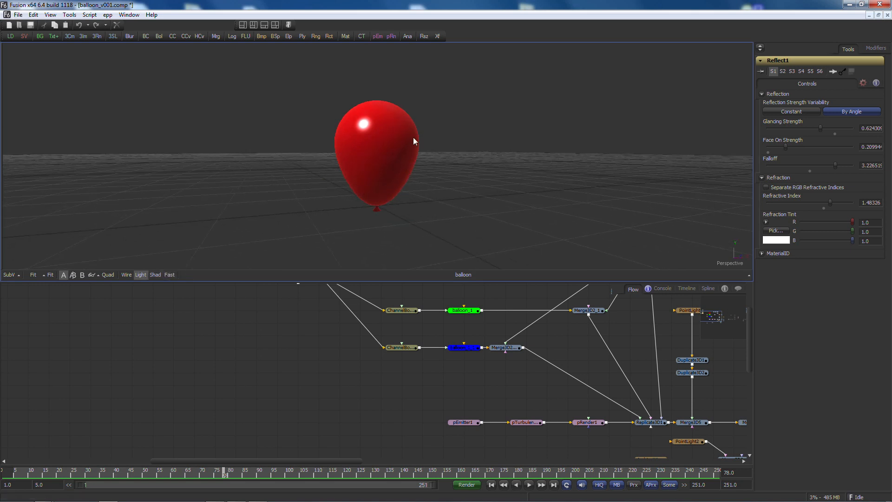
{"action": "left_click_drag", "start_coordinate": [483, 381], "coordinate": [417, 438]}
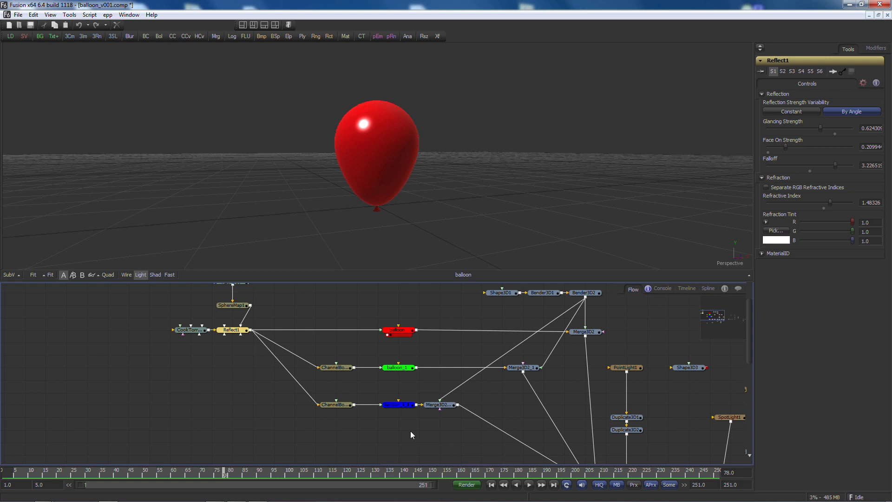
{"action": "left_click_drag", "start_coordinate": [506, 297], "coordinate": [400, 201]}
{"action": "key", "text": "f"}
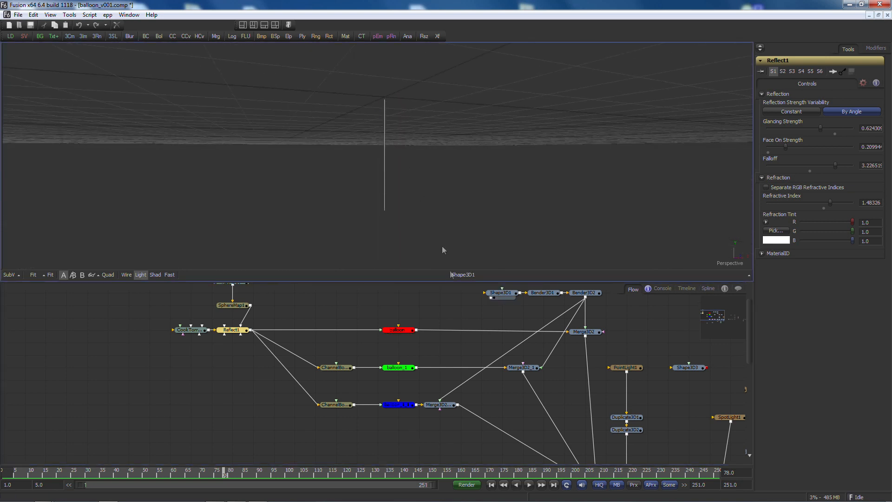
{"action": "left_click", "coordinate": [500, 293]}
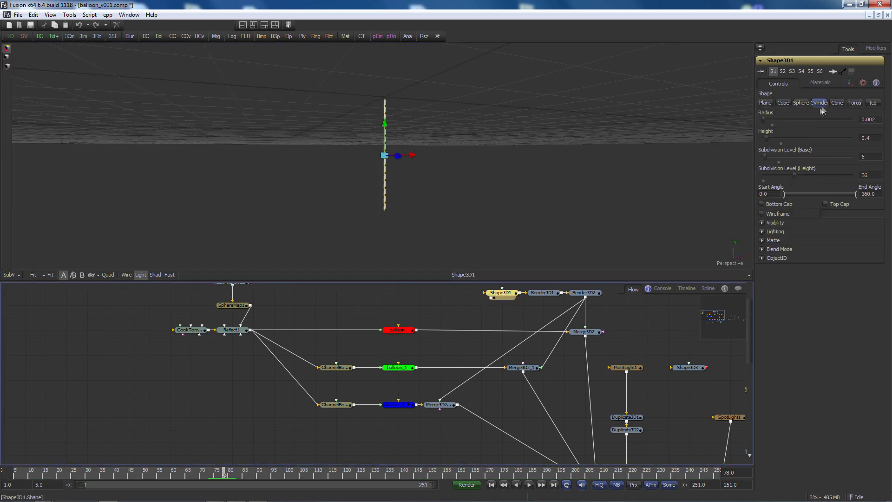
{"action": "scroll", "coordinate": [390, 172], "scroll_direction": "down", "scroll_amount": 1}
{"action": "left_click_drag", "start_coordinate": [390, 172], "coordinate": [669, 267]}
{"action": "left_click", "coordinate": [125, 274]}
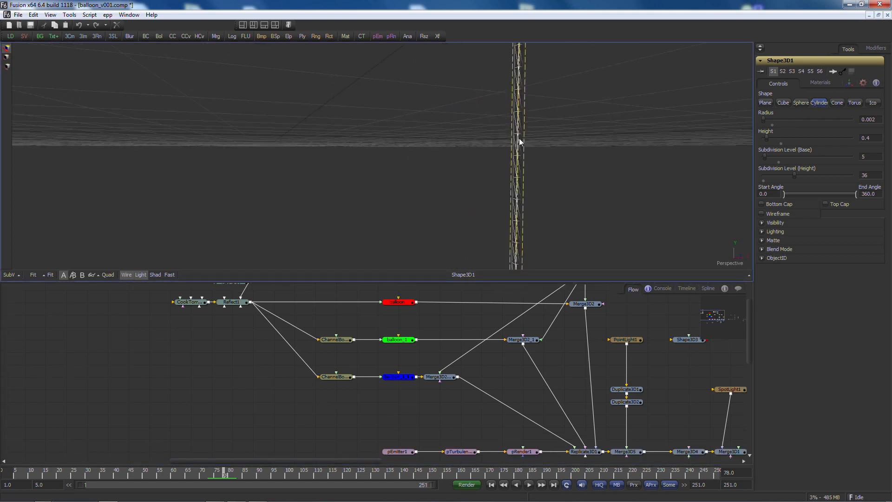
{"action": "key", "text": "w"}
{"action": "left_click", "coordinate": [478, 286]}
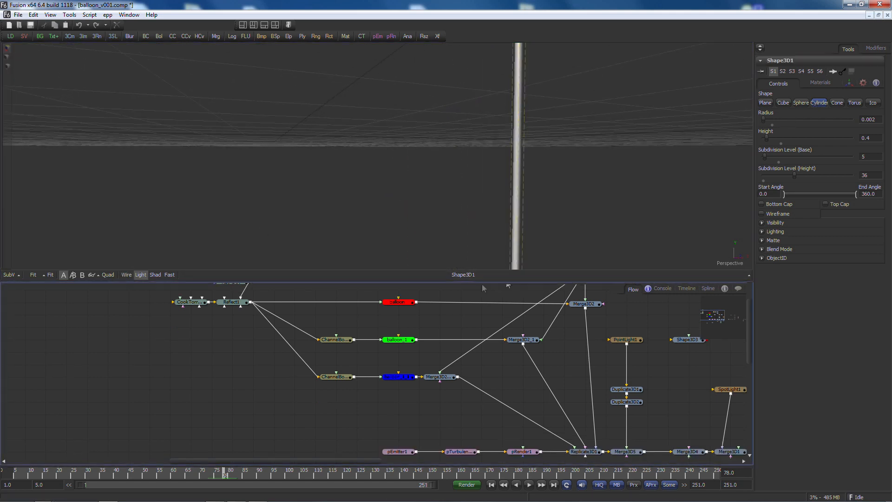
Step: Inspect Bender3D1's sin(time*0.07)*0.05 bend expression as a spline curve and play back the bending string
{"action": "left_click", "coordinate": [583, 293]}
{"action": "left_click_drag", "start_coordinate": [583, 292], "coordinate": [372, 134]}
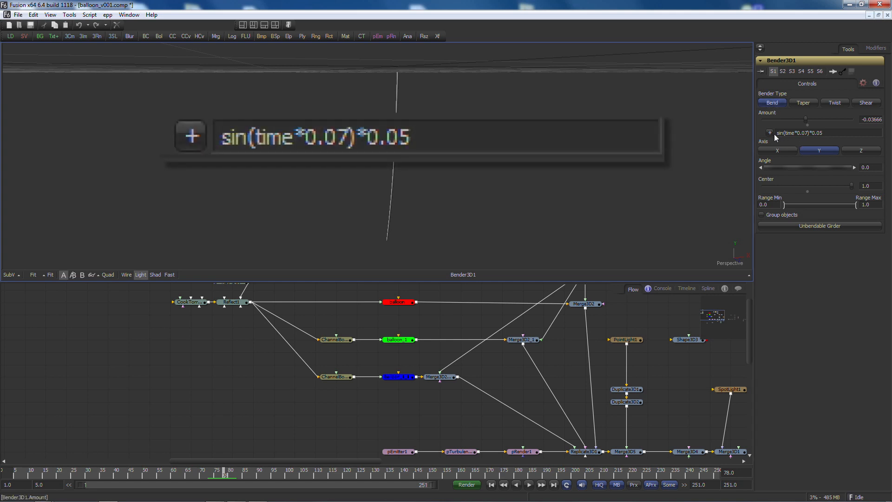
{"action": "left_click", "coordinate": [708, 289]}
{"action": "left_click", "coordinate": [24, 327]}
{"action": "left_click_drag", "start_coordinate": [381, 379], "coordinate": [202, 420]}
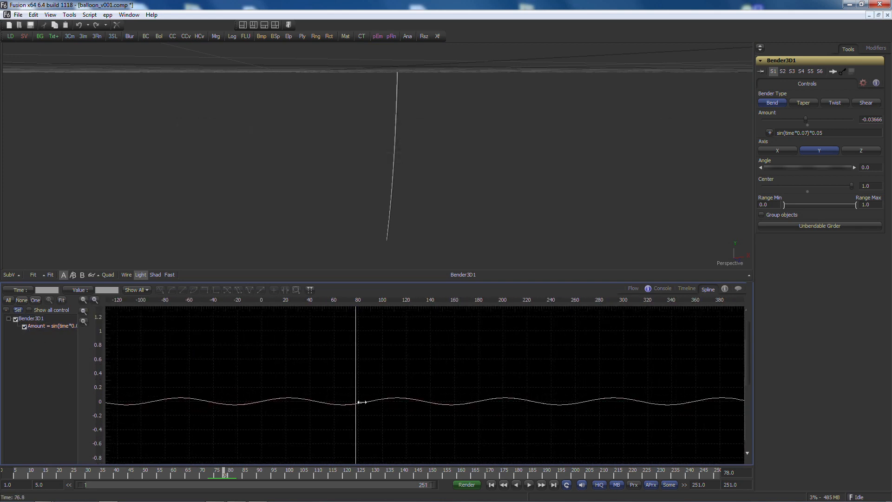
{"action": "left_click", "coordinate": [633, 288]}
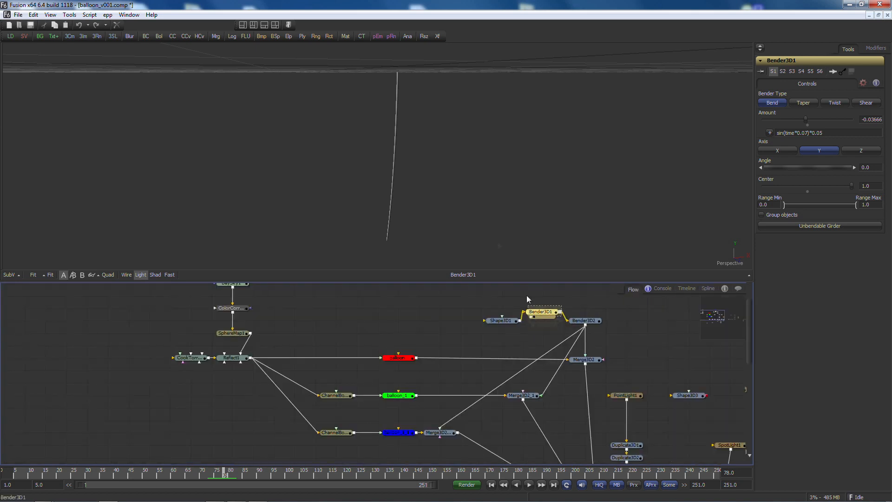
{"action": "left_click_drag", "start_coordinate": [290, 180], "coordinate": [421, 174]}
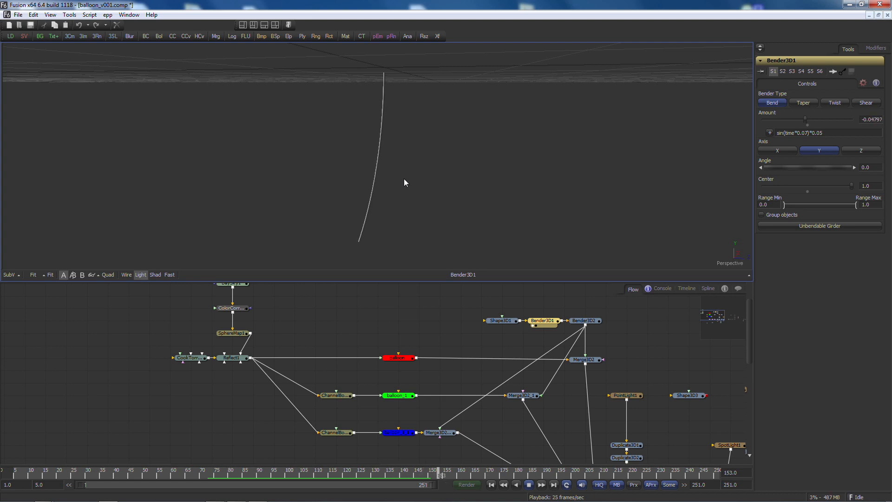
{"action": "left_click", "coordinate": [530, 485]}
{"action": "left_click", "coordinate": [491, 485]}
Step: Inspect Bender3D2's cos(time*0.1)*0.1 twist expression as a spline curve and play back the animation
{"action": "left_click", "coordinate": [584, 321]}
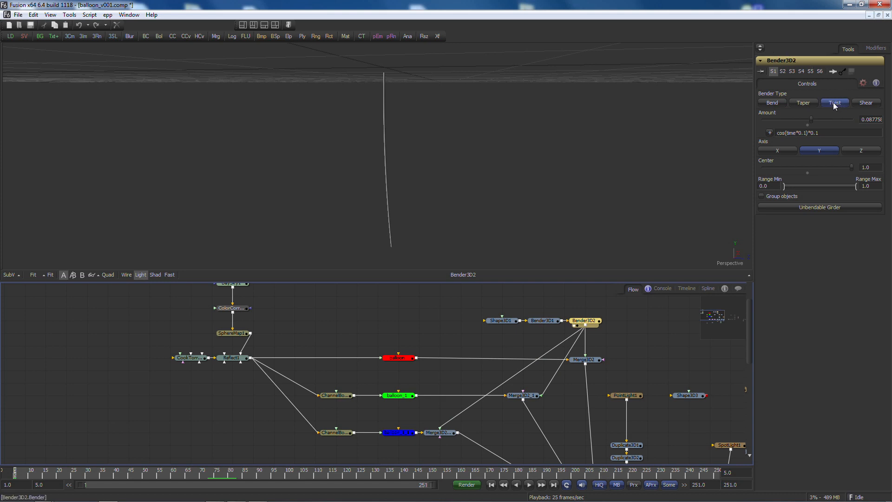
{"action": "left_click", "coordinate": [708, 289]}
{"action": "left_click", "coordinate": [25, 327]}
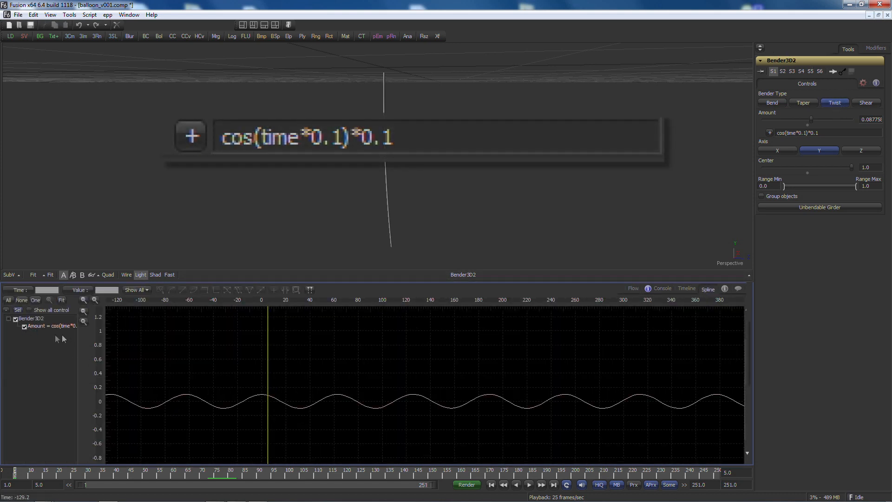
{"action": "left_click", "coordinate": [26, 326]}
{"action": "left_click", "coordinate": [635, 288]}
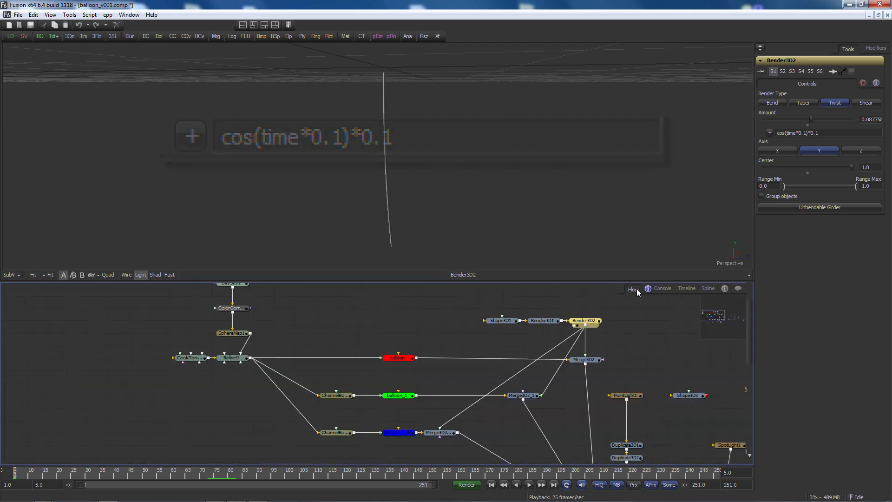
{"action": "key", "text": "space"}
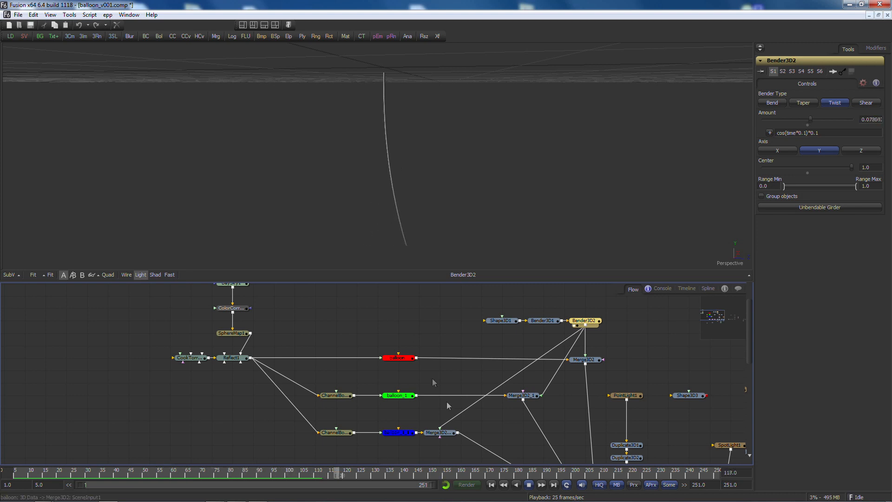
{"action": "left_click", "coordinate": [529, 484]}
{"action": "left_click", "coordinate": [491, 485]}
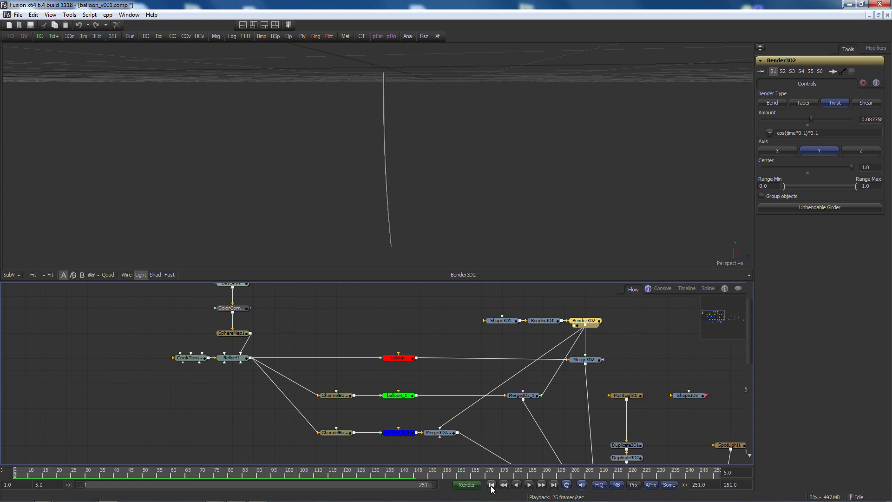
Step: View the balloon with its string in Merge3D2 and play back the swaying animation
{"action": "left_click", "coordinate": [580, 364]}
{"action": "left_click_drag", "start_coordinate": [366, 143], "coordinate": [372, 190]}
{"action": "left_click", "coordinate": [529, 485]}
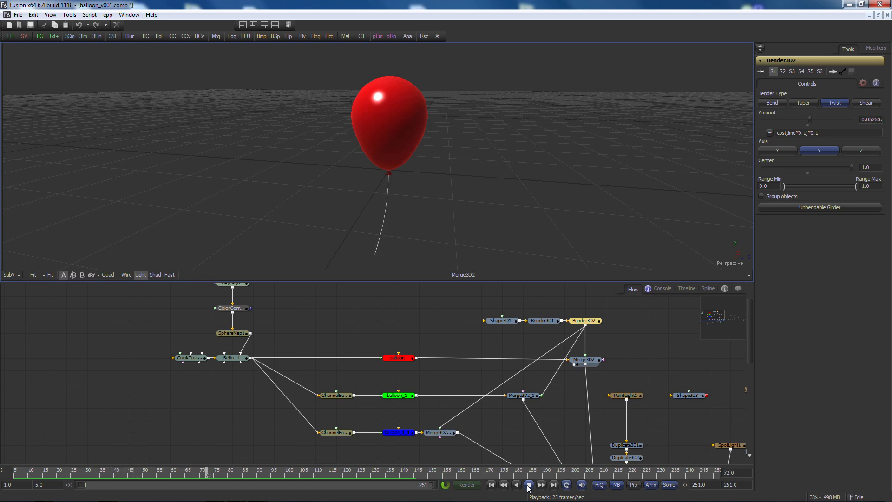
{"action": "left_click", "coordinate": [528, 484]}
{"action": "left_click", "coordinate": [491, 485]}
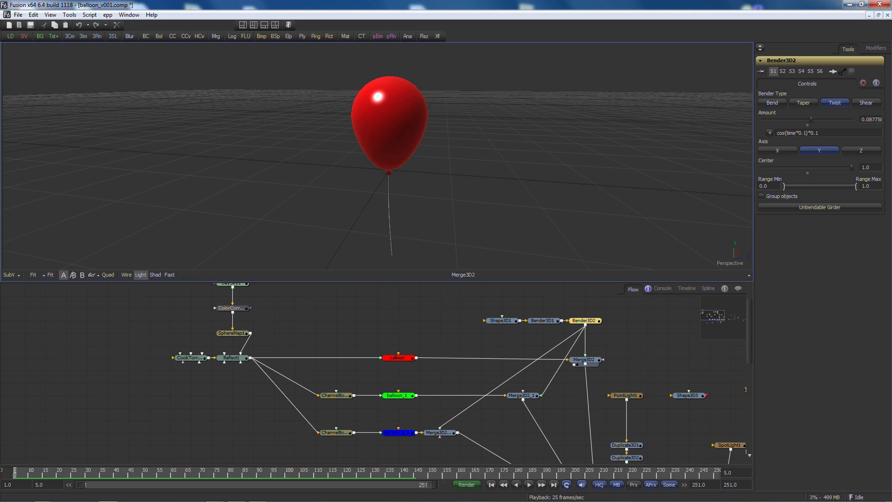
Step: Display the particle render pRender1 in the 3D viewer and orbit around the emitter region
{"action": "left_click_drag", "start_coordinate": [456, 458], "coordinate": [463, 361]}
{"action": "left_click_drag", "start_coordinate": [412, 409], "coordinate": [195, 135]}
{"action": "left_click_drag", "start_coordinate": [483, 135], "coordinate": [459, 145]}
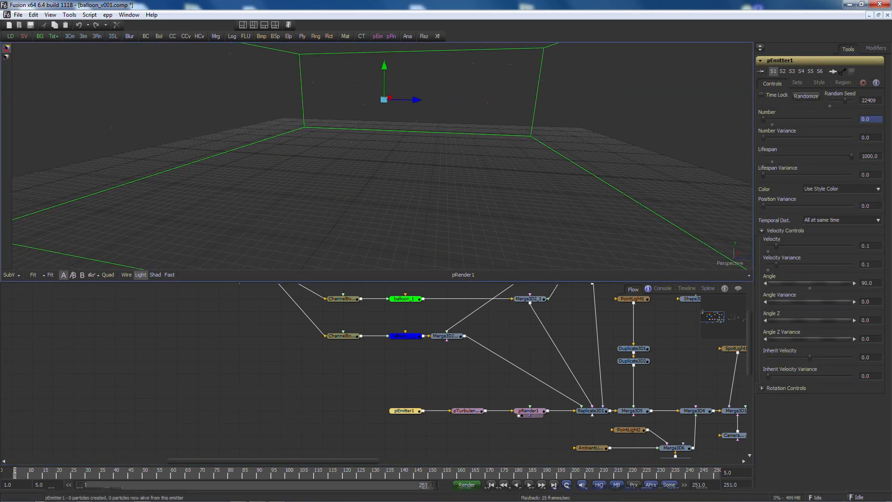
Step: Switch pEmitter1's particle style to Coopers and set the particle size to about 0.43
{"action": "left_click", "coordinate": [5, 473]}
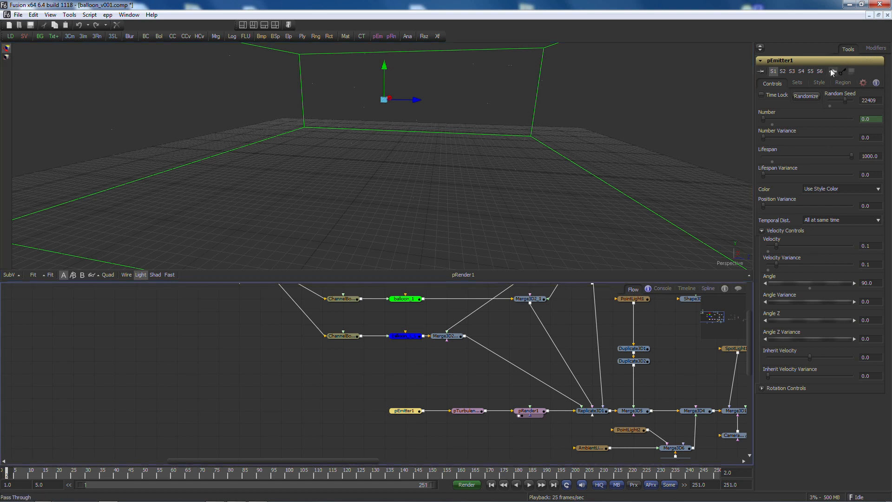
{"action": "left_click", "coordinate": [819, 83]}
{"action": "left_click", "coordinate": [822, 96]}
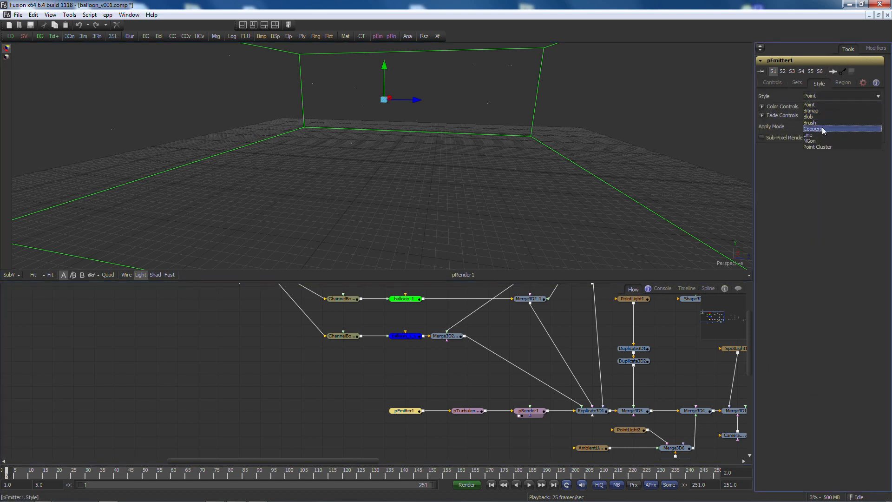
{"action": "left_click", "coordinate": [824, 129]}
{"action": "left_click_drag", "start_coordinate": [814, 132], "coordinate": [841, 129]}
Step: Play back the Coopers particle animation while orbiting the 3D view
{"action": "mouse_move", "coordinate": [375, 190]}
{"action": "left_mouse_down"}
{"action": "mouse_move", "coordinate": [386, 164]}
{"action": "mouse_move", "coordinate": [385, 194]}
{"action": "left_mouse_up"}
{"action": "key", "text": "space"}
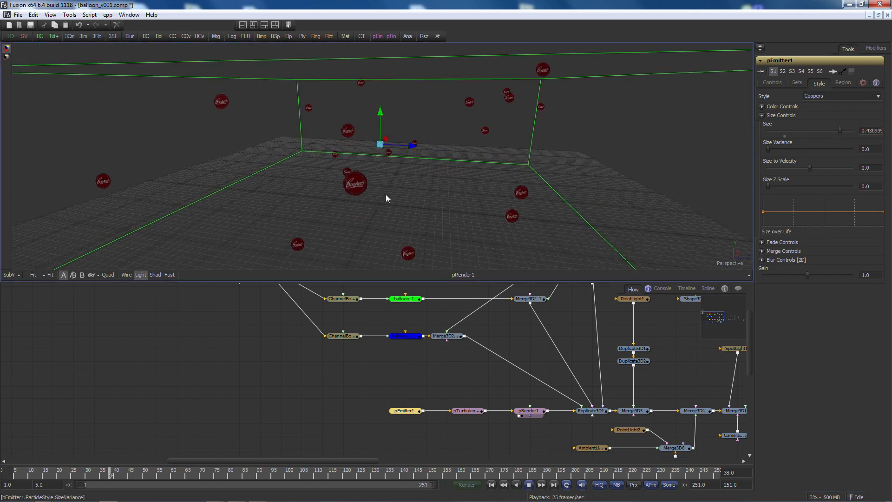
{"action": "mouse_move", "coordinate": [442, 184]}
{"action": "left_mouse_down"}
{"action": "mouse_move", "coordinate": [314, 188]}
{"action": "mouse_move", "coordinate": [435, 198]}
{"action": "left_mouse_up"}
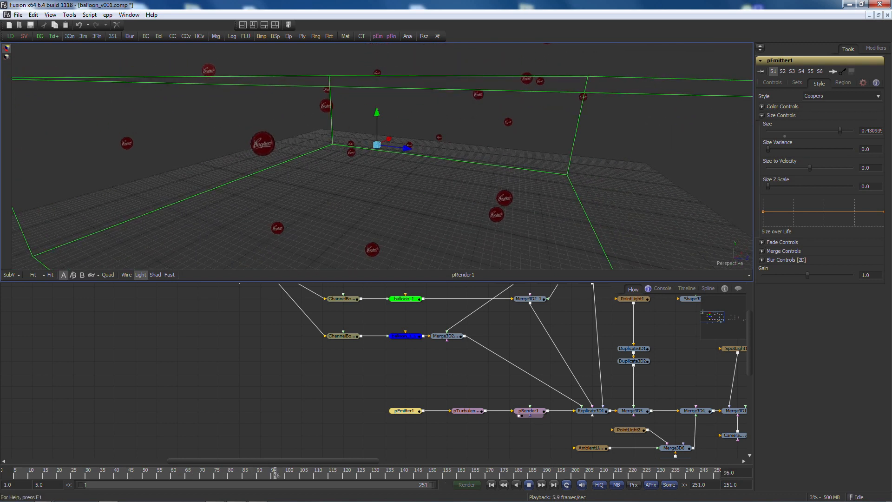
{"action": "left_click", "coordinate": [529, 484]}
Step: Set pEmitter1's particle style back to Point
{"action": "left_click", "coordinate": [814, 97]}
{"action": "left_click", "coordinate": [816, 103]}
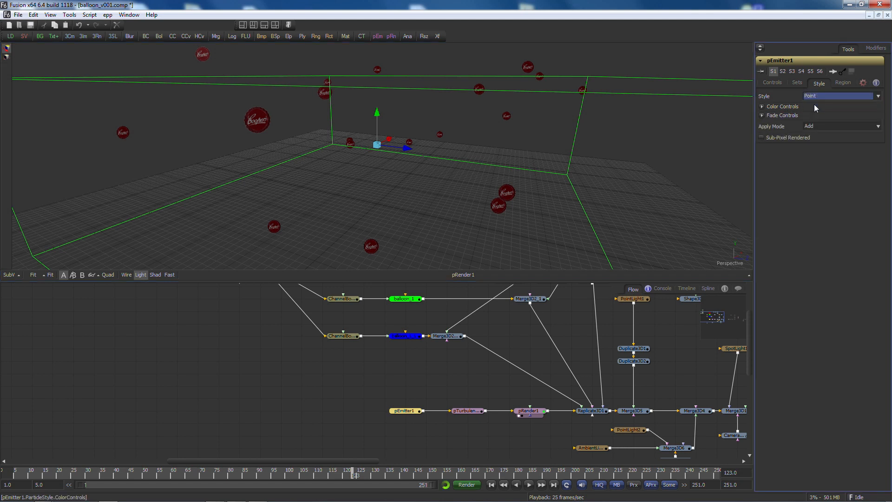
Step: Add a Replicate3D tool to the flow near the particle render
{"action": "left_click", "coordinate": [357, 360]}
{"action": "left_click_drag", "start_coordinate": [445, 368], "coordinate": [429, 388]}
{"action": "key", "text": "ctrl+space"}
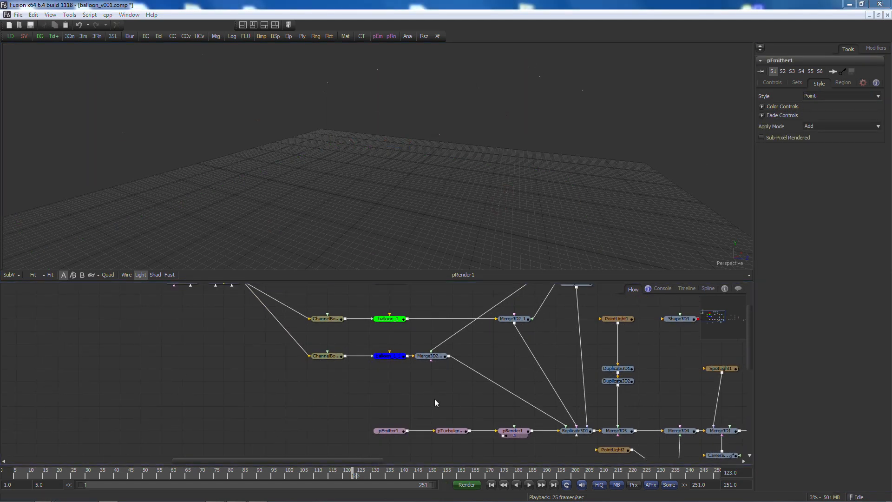
{"action": "type", "text": "replicate"}
{"action": "key", "text": "Return"}
{"action": "left_click_drag", "start_coordinate": [435, 402], "coordinate": [470, 408]}
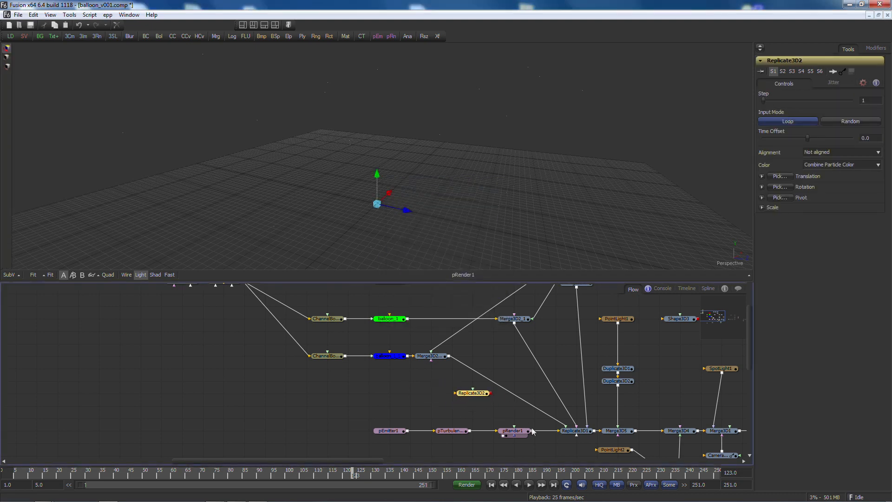
Step: Wire the particle render and the red balloon into Replicate3D2 and preview it playing in the 3D view
{"action": "scroll", "coordinate": [533, 431], "scroll_direction": "up", "scroll_amount": 3}
{"action": "left_click_drag", "start_coordinate": [531, 458], "coordinate": [457, 423]}
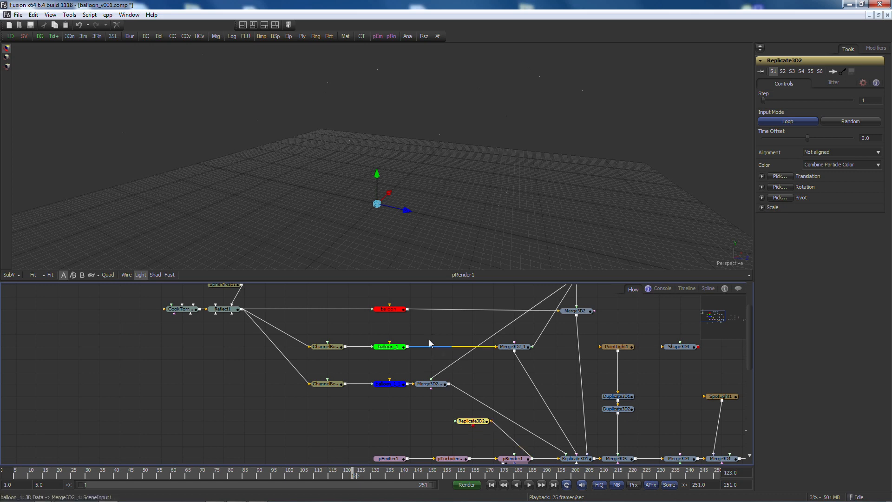
{"action": "left_click_drag", "start_coordinate": [409, 312], "coordinate": [456, 423]}
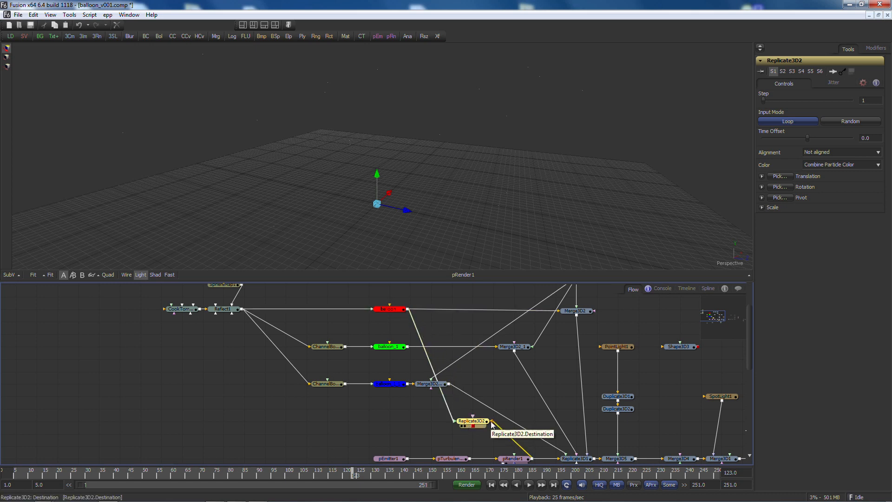
{"action": "key", "text": "1"}
{"action": "key", "text": "space"}
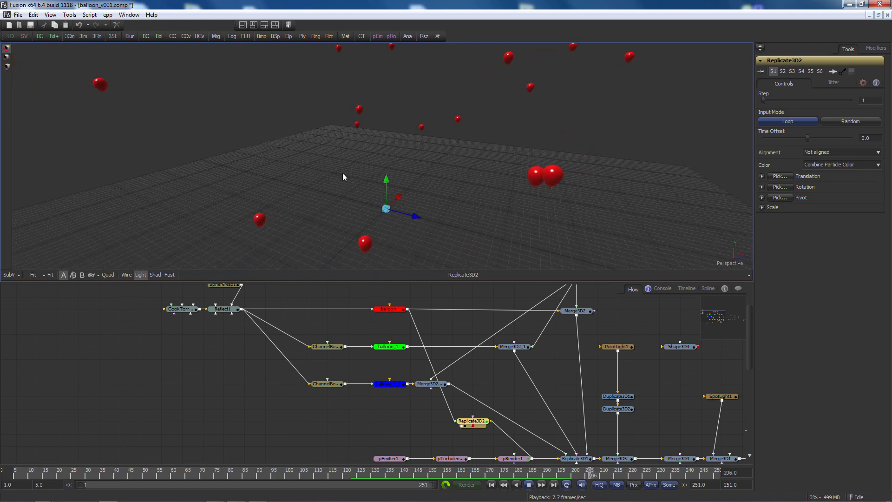
{"action": "key", "text": "space"}
Step: Link another balloon branch into Replicate3D2 and play back the replicated balloons
{"action": "left_click_drag", "start_coordinate": [577, 316], "coordinate": [472, 421]}
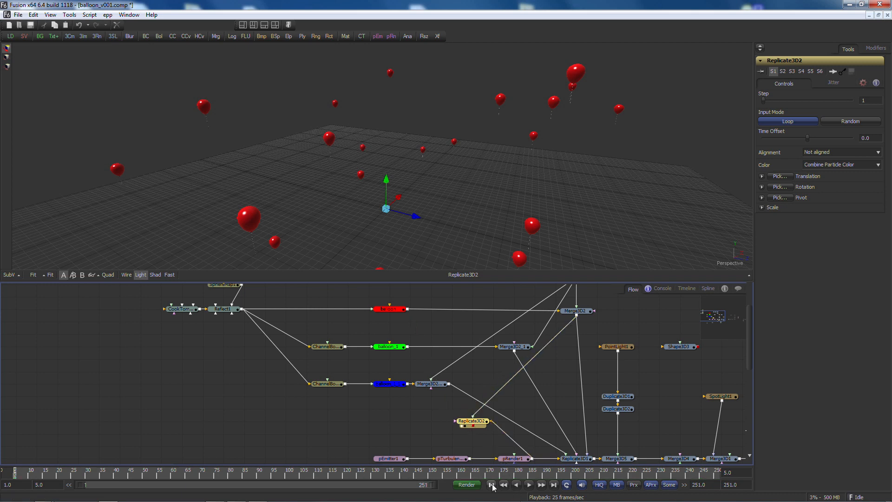
{"action": "left_click", "coordinate": [528, 484]}
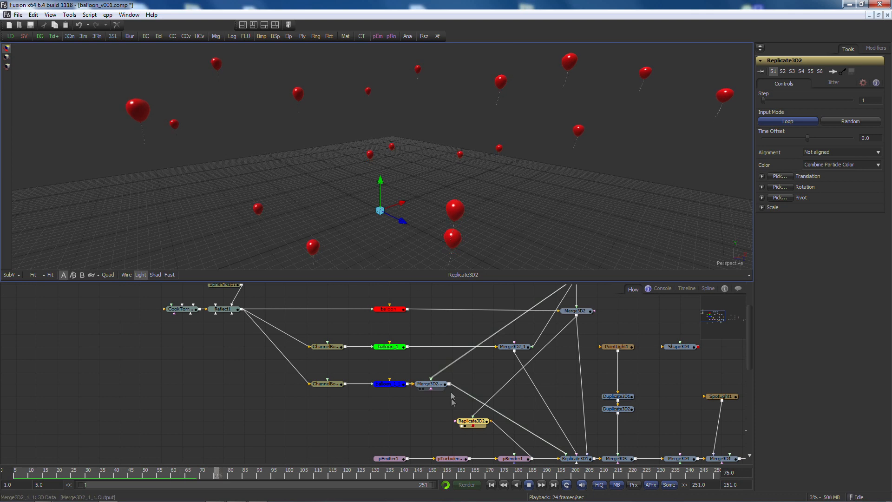
{"action": "key", "text": "space"}
Step: Add a Channel Boolean tool and connect the Reflect1 material into it
{"action": "left_click_drag", "start_coordinate": [307, 410], "coordinate": [333, 445]}
{"action": "left_click_drag", "start_coordinate": [210, 316], "coordinate": [213, 332]}
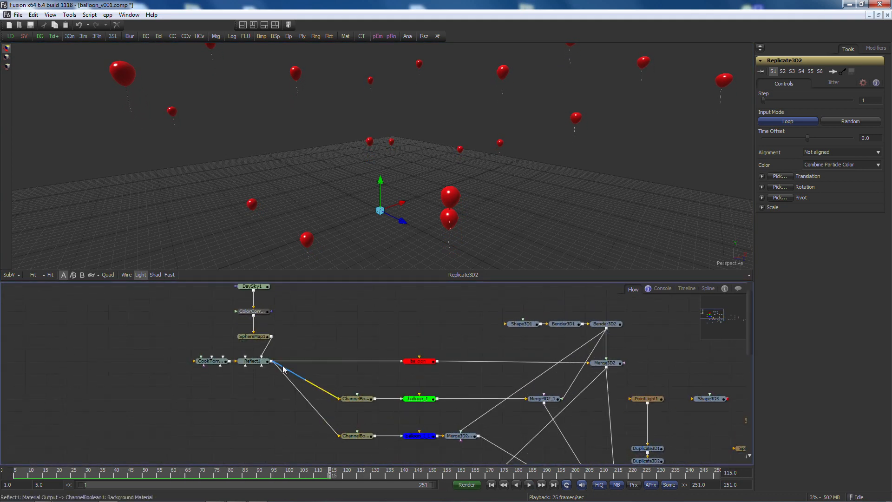
{"action": "left_click_drag", "start_coordinate": [261, 363], "coordinate": [314, 165]}
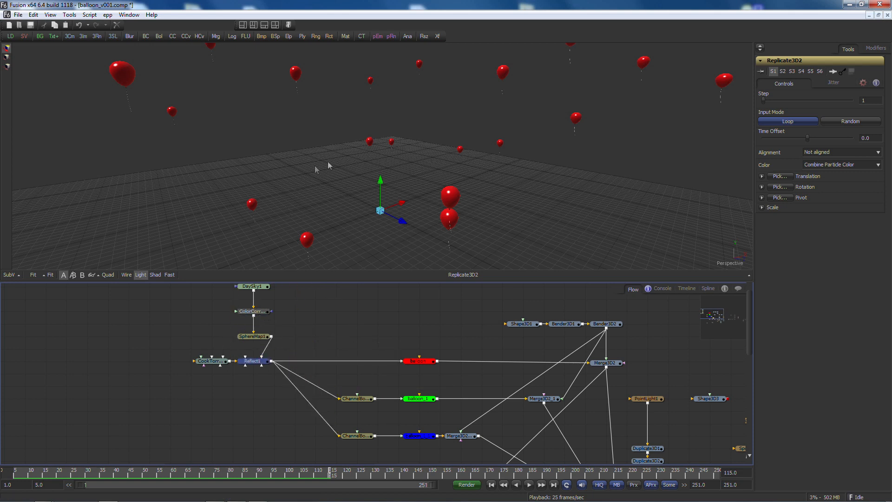
{"action": "key", "text": "ctrl+space"}
{"action": "type", "text": "chan"}
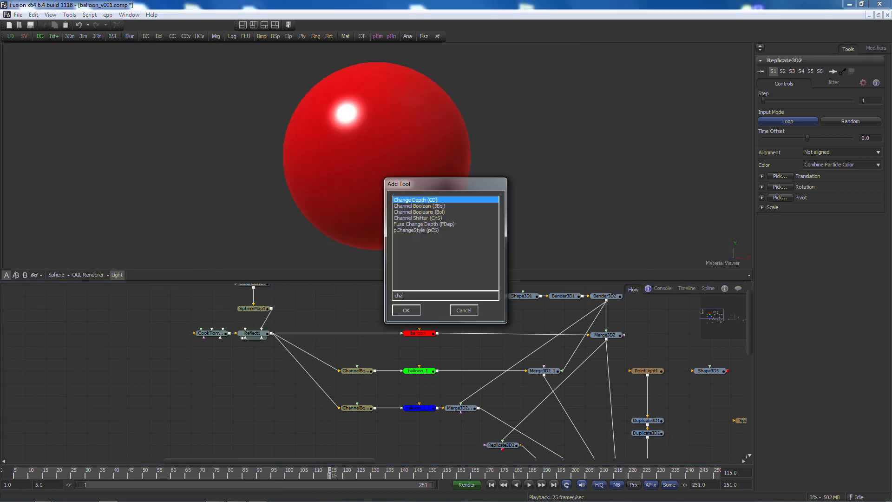
{"action": "key", "text": "Down"}
{"action": "key", "text": "Return"}
{"action": "left_click_drag", "start_coordinate": [240, 391], "coordinate": [255, 396]}
{"action": "left_click_drag", "start_coordinate": [272, 334], "coordinate": [253, 393]}
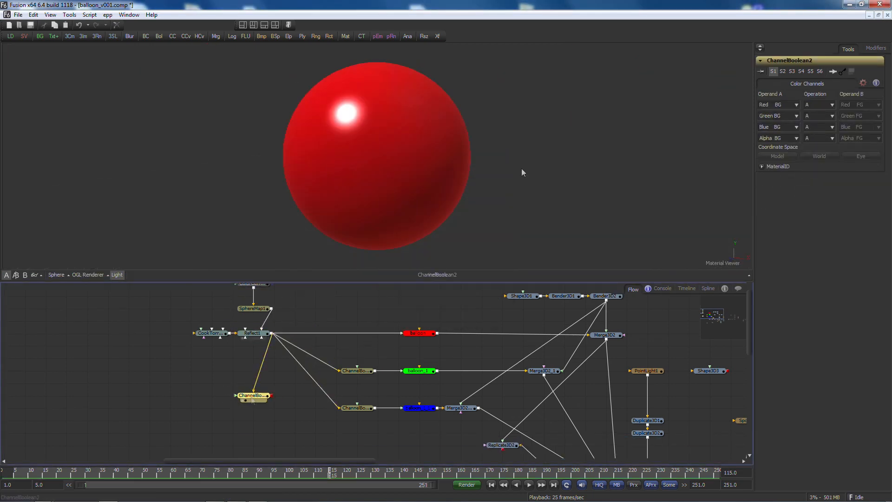
Step: Swap ChannelBoolean2's red and green Operand A channels to Green BG and Red BG
{"action": "left_click", "coordinate": [787, 107]}
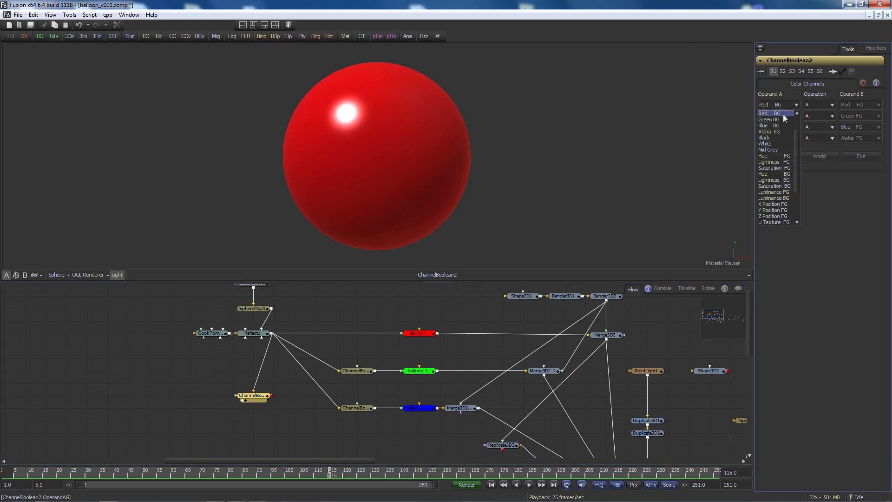
{"action": "left_click", "coordinate": [781, 120]}
{"action": "left_click", "coordinate": [781, 116]}
{"action": "scroll", "coordinate": [777, 131], "scroll_direction": "up", "scroll_amount": 2}
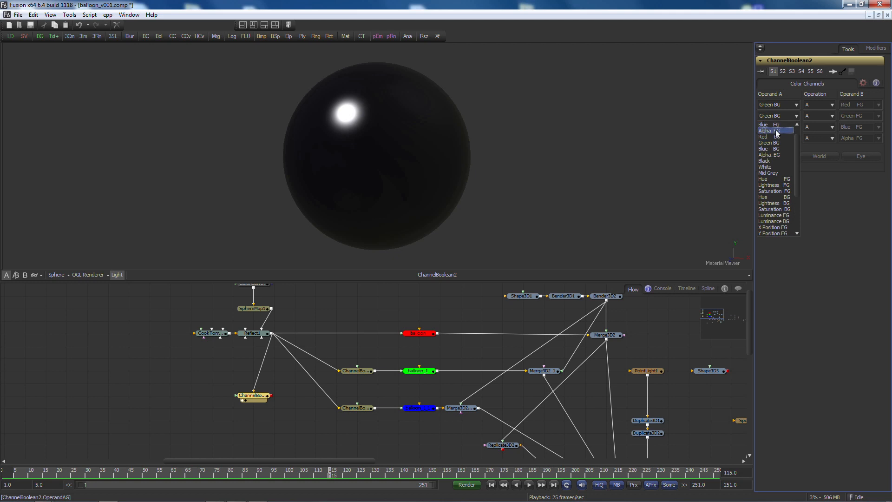
{"action": "left_click", "coordinate": [777, 137]}
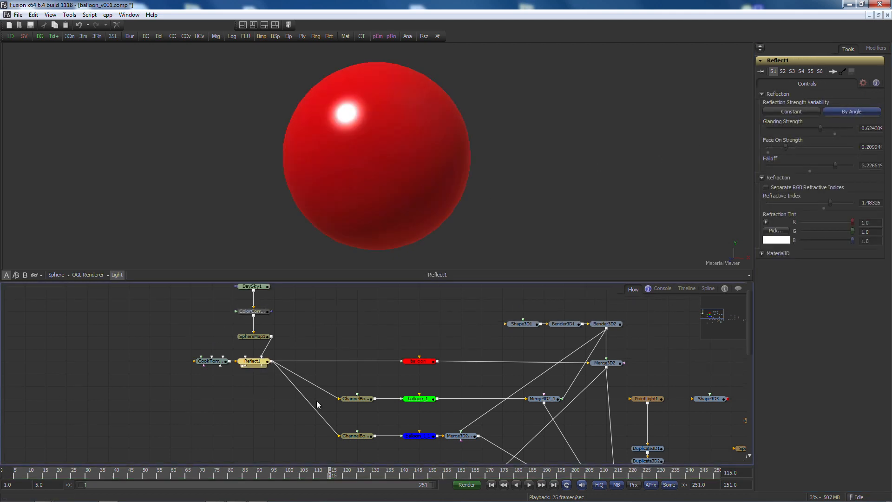
Step: Merge the green balloon with the blue balloon and feed that merge into Replicate3D2, viewing the mixed-colour result
{"action": "left_click", "coordinate": [362, 400]}
{"action": "left_click_drag", "start_coordinate": [415, 400], "coordinate": [360, 182]}
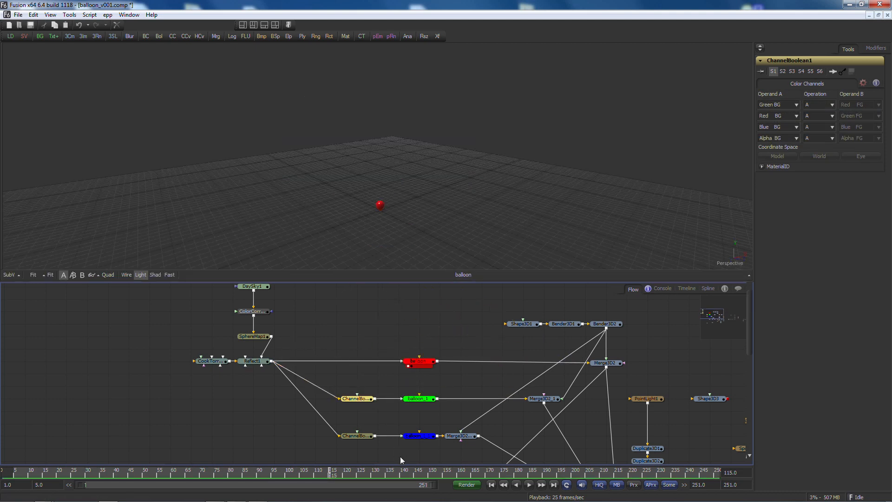
{"action": "left_click_drag", "start_coordinate": [415, 438], "coordinate": [380, 205]}
{"action": "scroll", "coordinate": [360, 339], "scroll_direction": "down", "scroll_amount": 4}
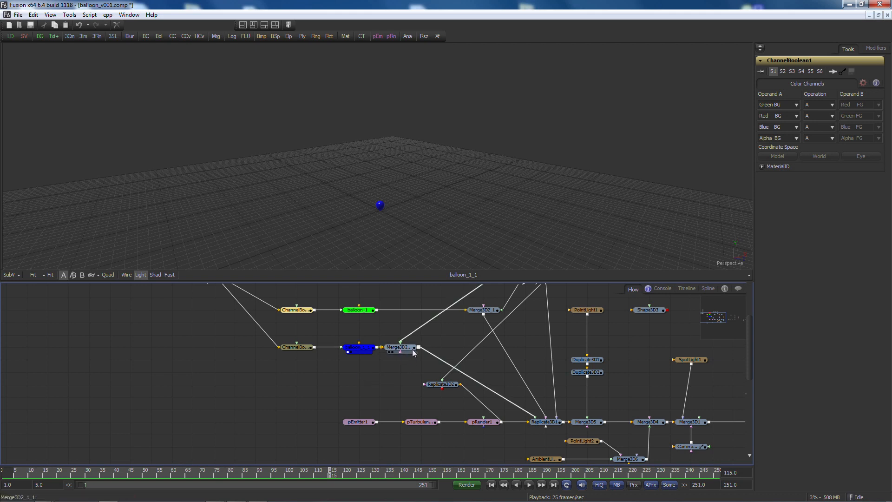
{"action": "left_click_drag", "start_coordinate": [419, 349], "coordinate": [425, 384]}
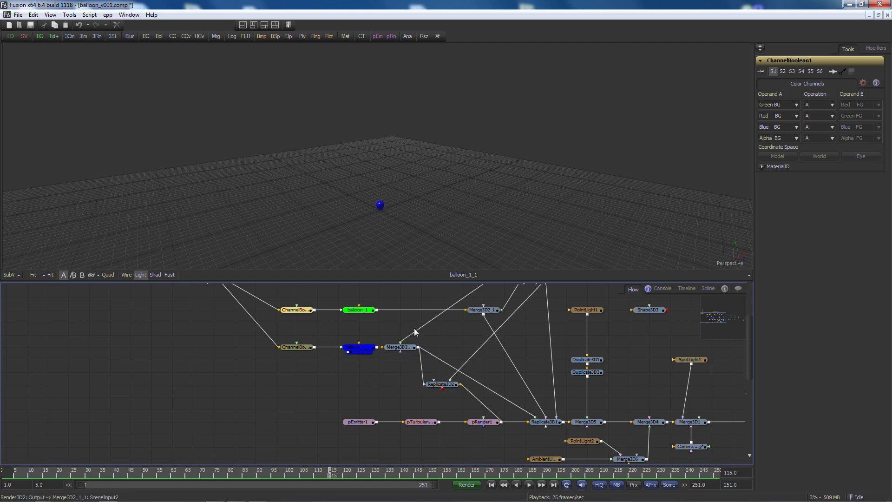
{"action": "left_click_drag", "start_coordinate": [378, 309], "coordinate": [427, 350]}
{"action": "left_click_drag", "start_coordinate": [461, 386], "coordinate": [447, 386]}
{"action": "left_click", "coordinate": [431, 389]}
{"action": "left_click_drag", "start_coordinate": [433, 180], "coordinate": [431, 221]}
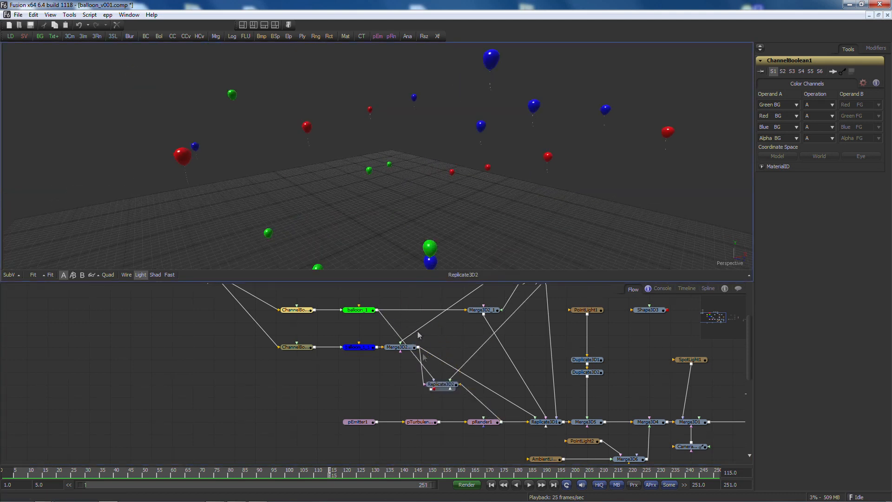
Step: Set Replicate3D2's input mode to Random and randomize its jitter seed
{"action": "left_click", "coordinate": [441, 385]}
{"action": "left_click", "coordinate": [833, 122]}
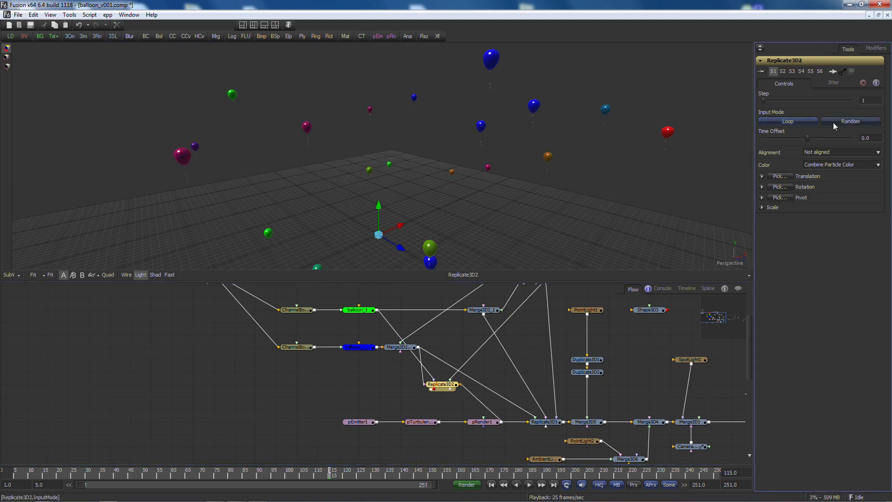
{"action": "left_click", "coordinate": [833, 83]}
{"action": "left_click", "coordinate": [777, 95]}
{"action": "left_click", "coordinate": [776, 97]}
{"action": "left_click", "coordinate": [777, 96]}
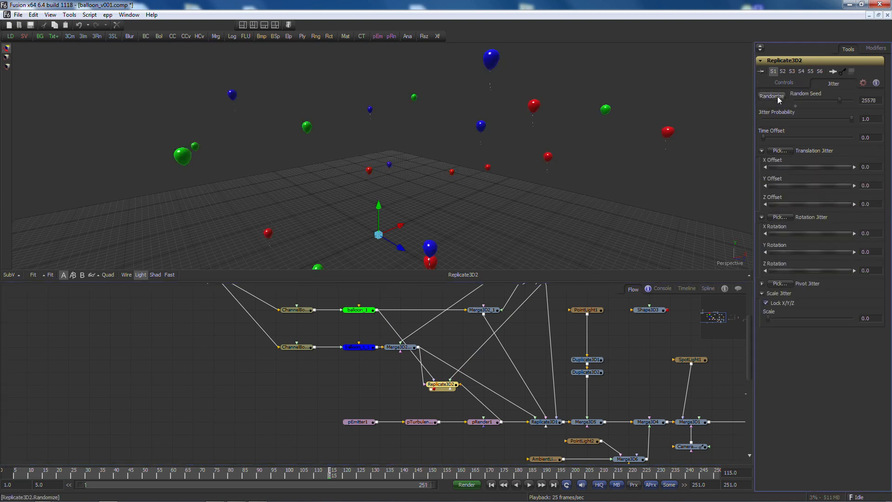
Step: Play back the randomized balloons and review Replicate3D2's controls and jitter settings
{"action": "key", "text": "space"}
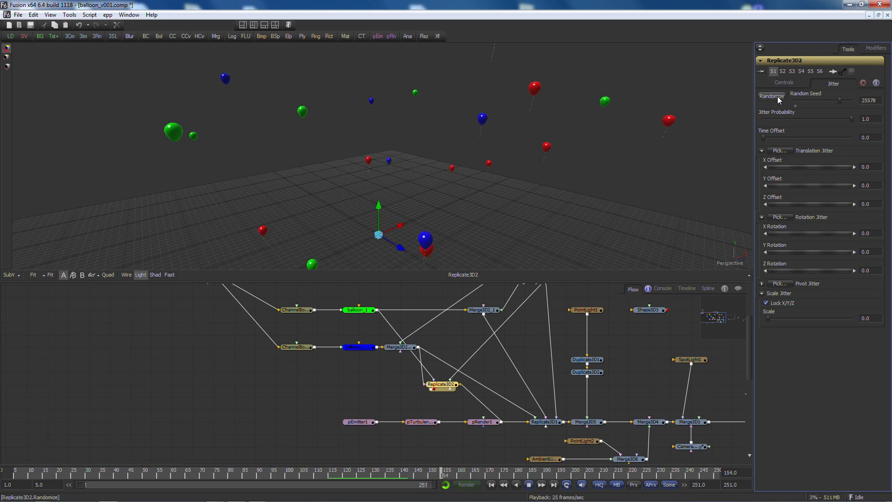
{"action": "key", "text": "space"}
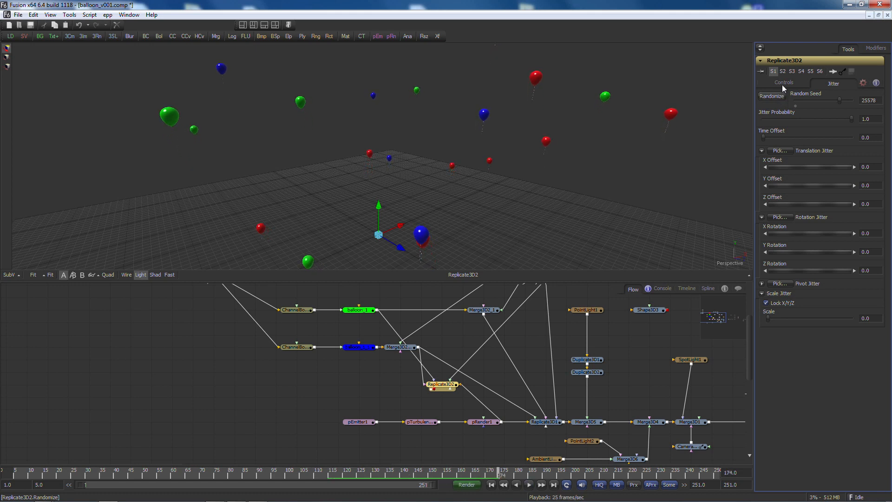
{"action": "left_click", "coordinate": [783, 84]}
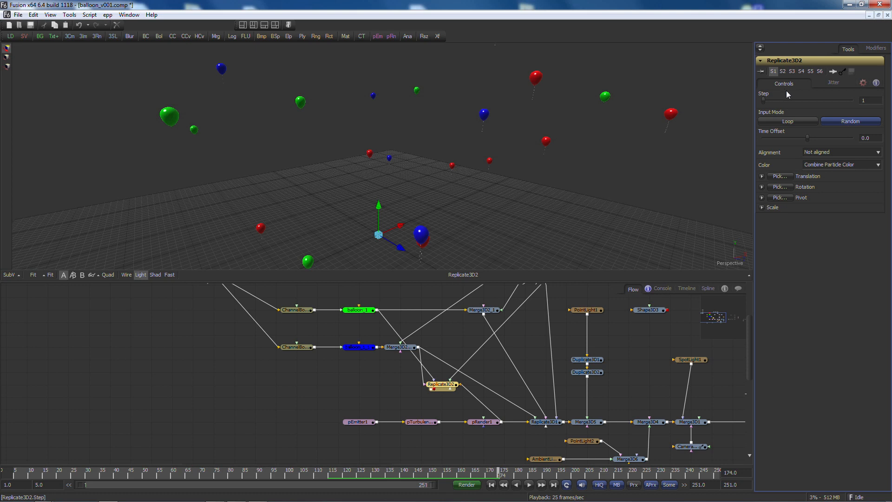
{"action": "left_click", "coordinate": [829, 89]}
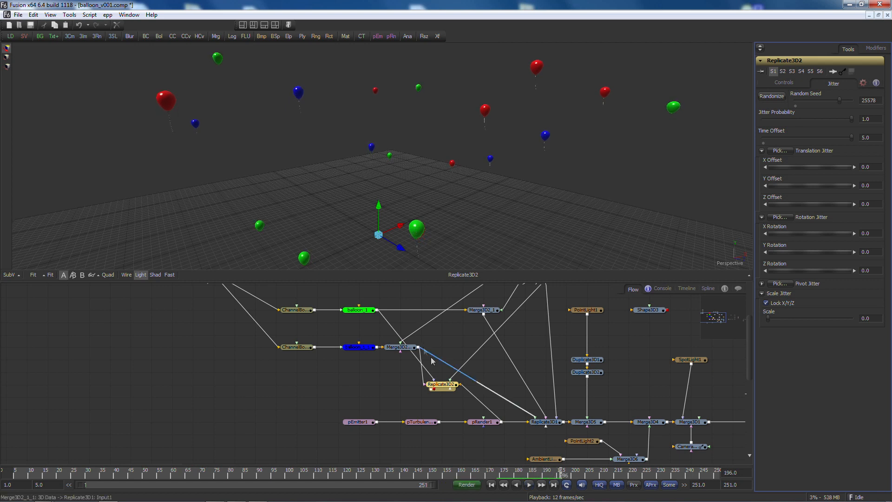
Step: Feed the Shape3D3 sphere into Duplicate3D1 and view the duplicated result
{"action": "left_click", "coordinate": [442, 384]}
{"action": "key", "text": "1"}
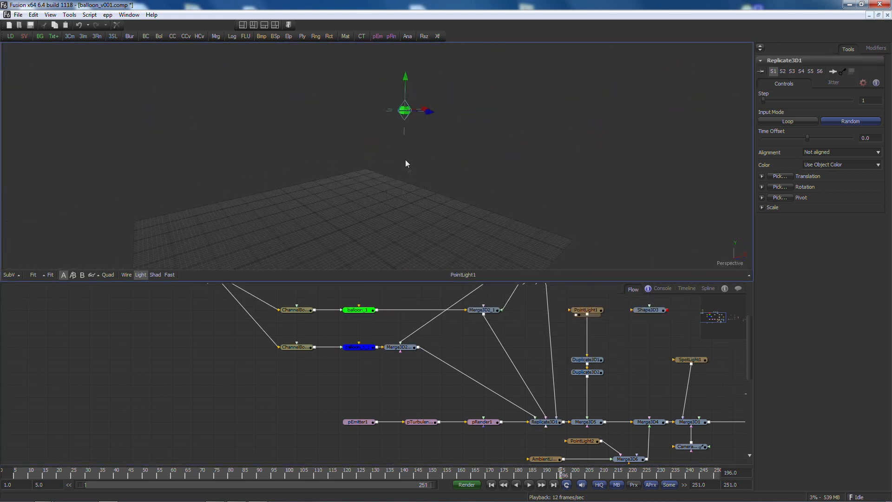
{"action": "left_click", "coordinate": [644, 315]}
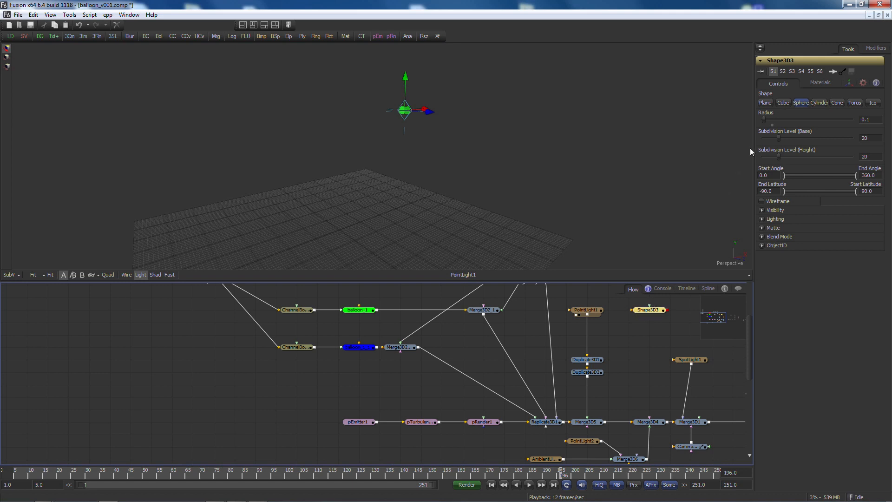
{"action": "left_click", "coordinate": [848, 83]}
{"action": "left_click", "coordinate": [658, 307]}
{"action": "key", "text": "1"}
{"action": "left_click_drag", "start_coordinate": [671, 315], "coordinate": [594, 363]}
{"action": "left_click", "coordinate": [594, 362]}
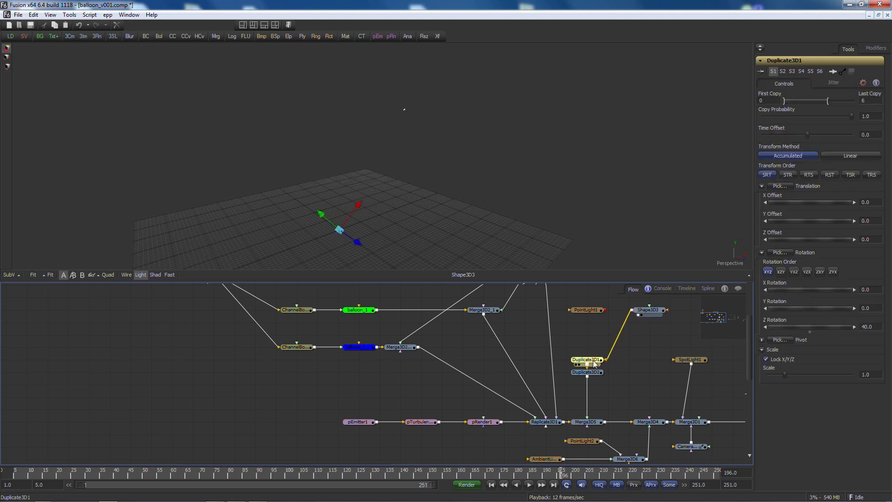
{"action": "key", "text": "1"}
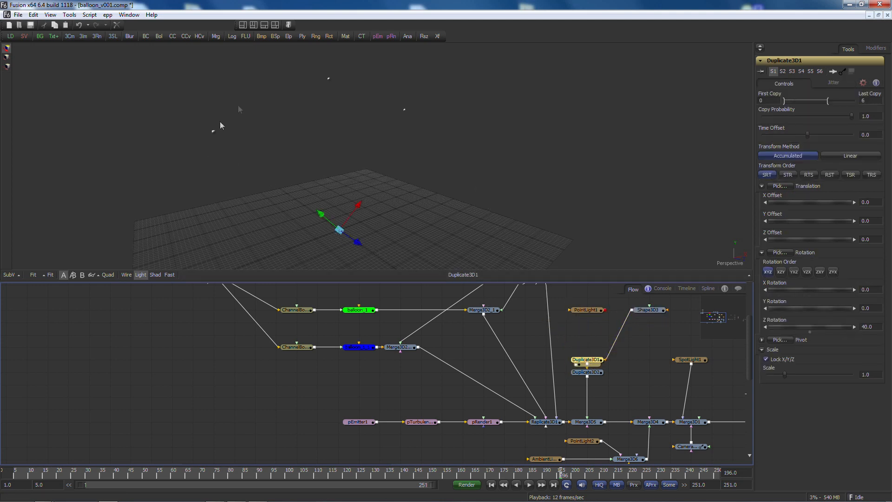
Step: Inspect Duplicate3D2's duplicated spheres by orbiting the 3D view
{"action": "scroll", "coordinate": [378, 167], "scroll_direction": "down", "scroll_amount": 4}
{"action": "left_click_drag", "start_coordinate": [373, 172], "coordinate": [389, 163]}
{"action": "left_click_drag", "start_coordinate": [818, 323], "coordinate": [817, 327]}
{"action": "left_click", "coordinate": [597, 374]}
{"action": "left_click_drag", "start_coordinate": [595, 378], "coordinate": [409, 160]}
{"action": "left_click_drag", "start_coordinate": [318, 114], "coordinate": [307, 210]}
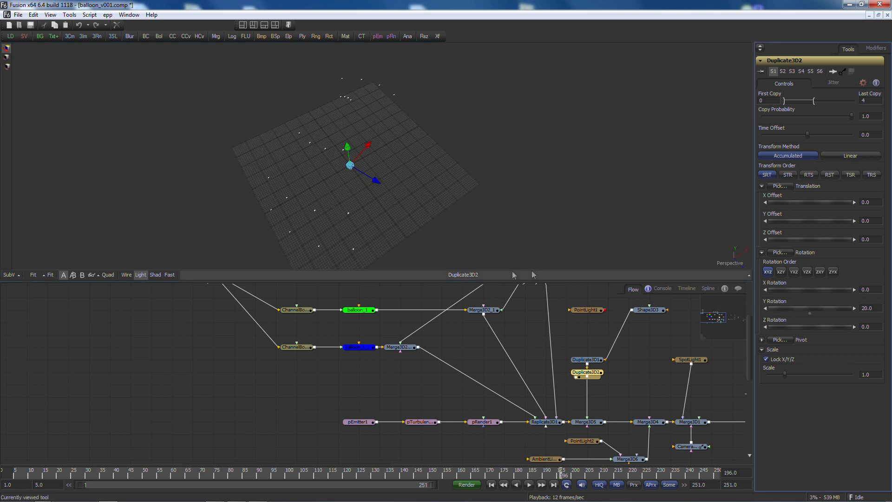
{"action": "left_click_drag", "start_coordinate": [344, 112], "coordinate": [285, 65]}
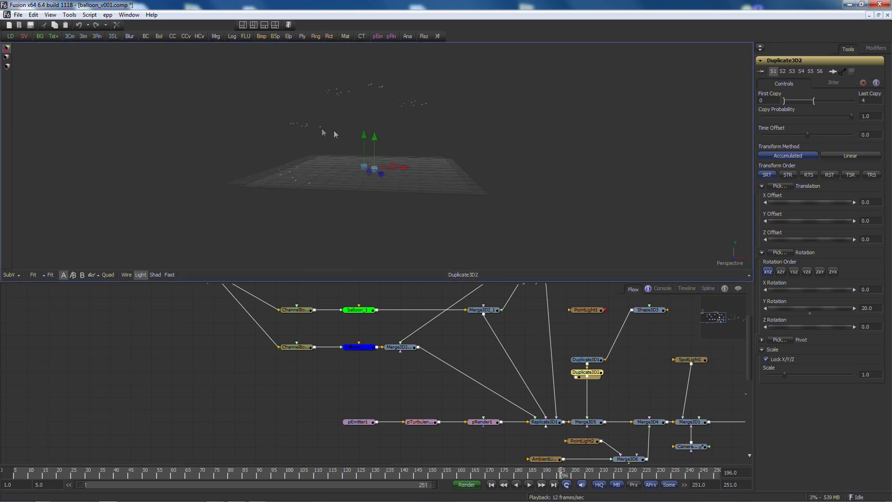
Step: Orbit around the finished balloon scene and turn on shadow display in the 3D view
{"action": "scroll", "coordinate": [323, 134], "scroll_direction": "up", "scroll_amount": 5}
{"action": "left_click_drag", "start_coordinate": [605, 313], "coordinate": [600, 359]}
{"action": "key", "text": "1"}
{"action": "left_click_drag", "start_coordinate": [348, 152], "coordinate": [426, 146]}
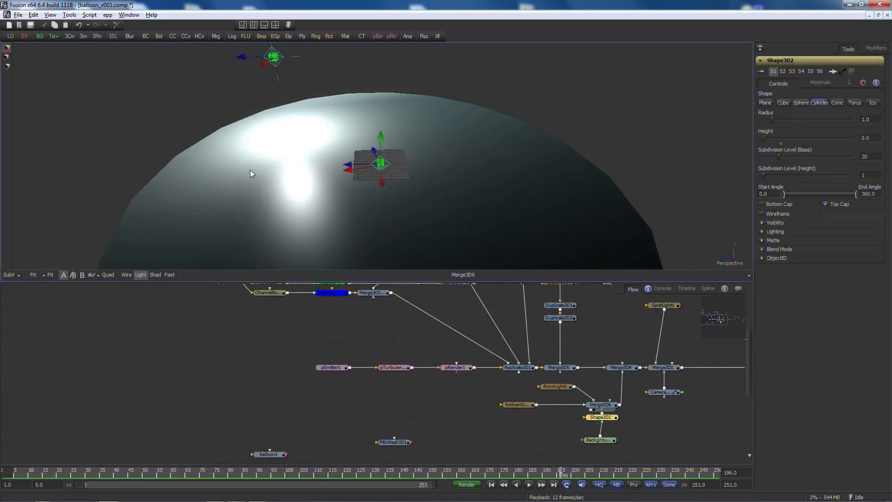
{"action": "left_click_drag", "start_coordinate": [251, 174], "coordinate": [245, 142]}
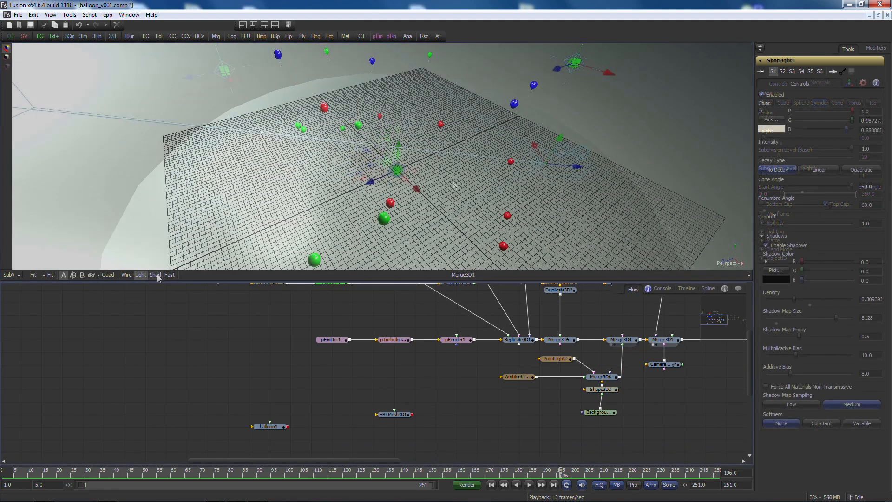
{"action": "left_click", "coordinate": [156, 275]}
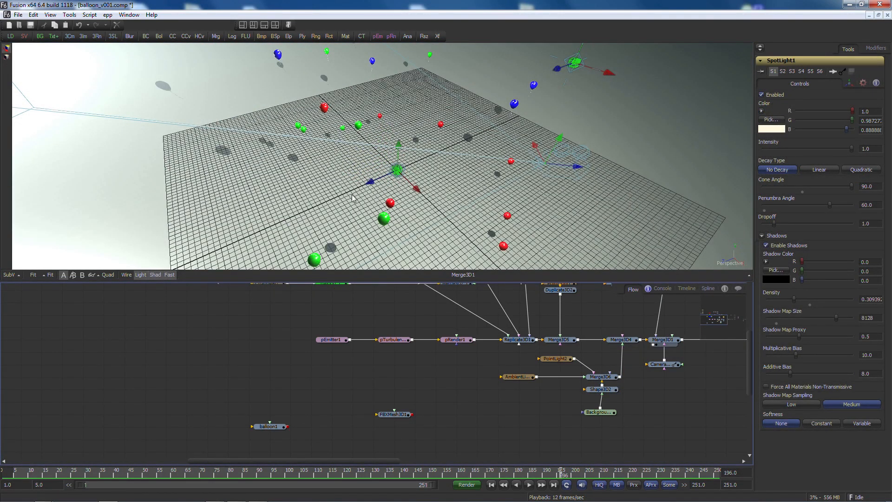
{"action": "left_click_drag", "start_coordinate": [279, 201], "coordinate": [339, 167]}
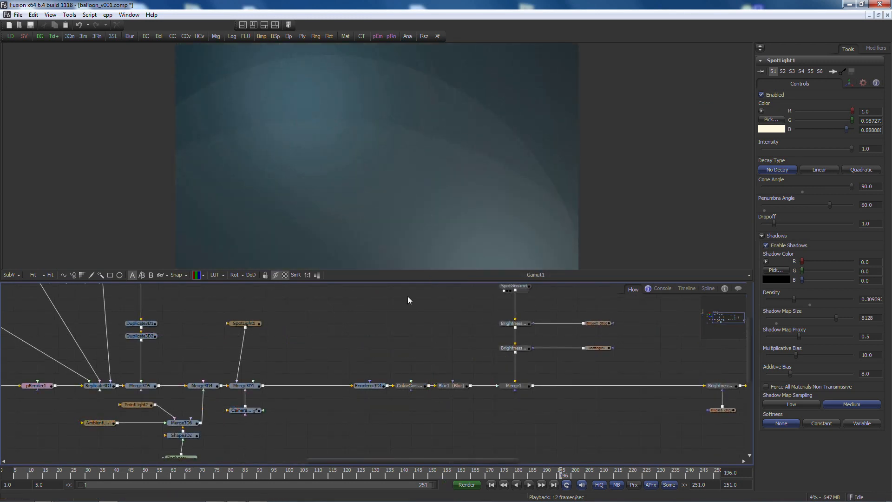
Step: Add the SpotGround macro tool to the flow
{"action": "key", "text": "ctrl+space"}
{"action": "type", "text": "spotg"}
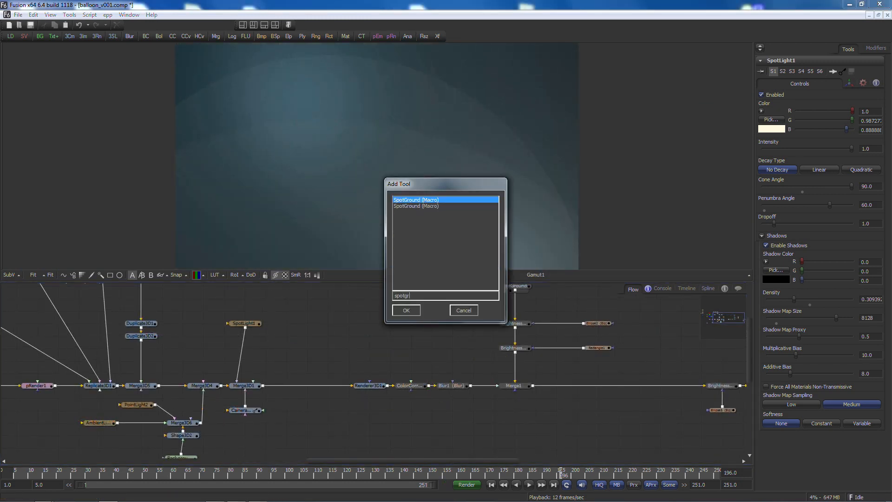
{"action": "key", "text": "Return"}
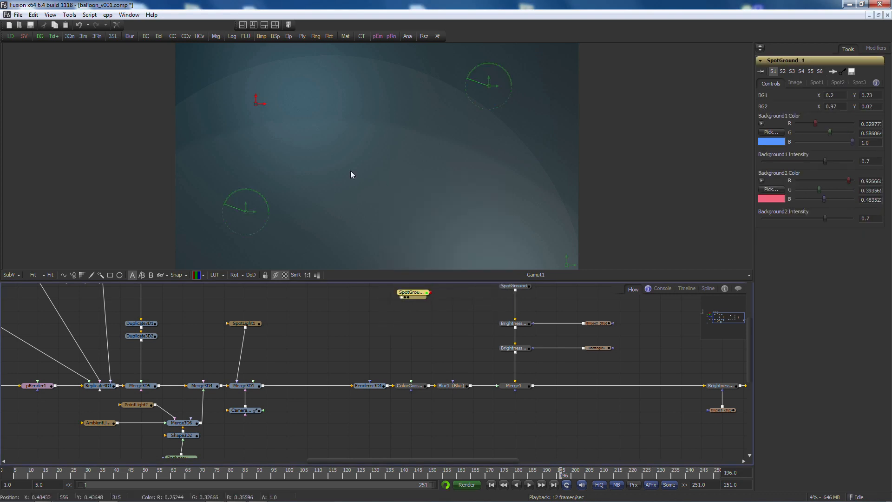
Step: Reposition the SpotGround spot centres in the viewer and view the finished balloon composite
{"action": "scroll", "coordinate": [333, 174], "scroll_direction": "down", "scroll_amount": 2}
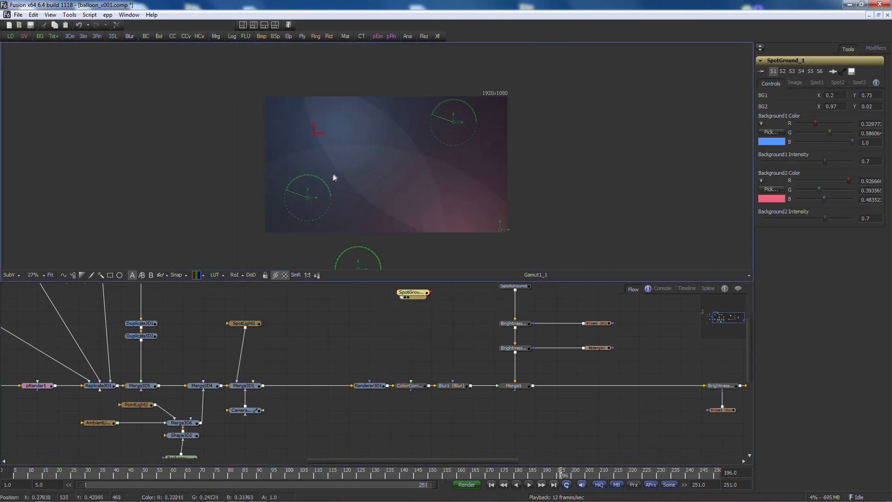
{"action": "mouse_move", "coordinate": [307, 202]}
{"action": "left_mouse_down"}
{"action": "mouse_move", "coordinate": [340, 163]}
{"action": "mouse_move", "coordinate": [343, 193]}
{"action": "mouse_move", "coordinate": [303, 191]}
{"action": "mouse_move", "coordinate": [309, 195]}
{"action": "left_mouse_up"}
{"action": "left_click_drag", "start_coordinate": [351, 244], "coordinate": [361, 211]}
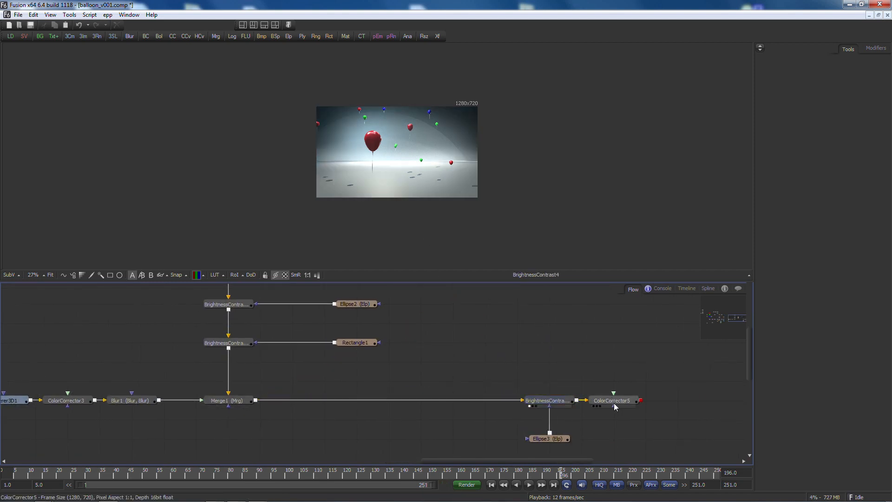
{"action": "left_click", "coordinate": [613, 404]}
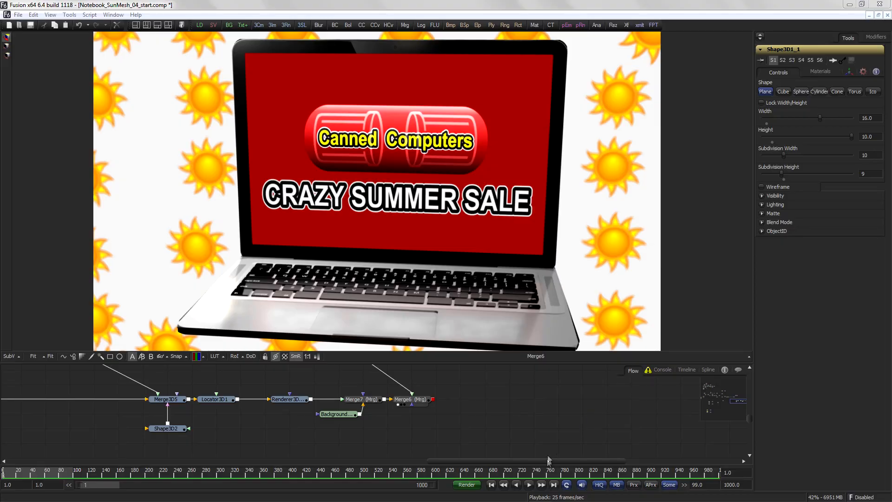
Step: Play back the Canned Computers laptop composite
{"action": "left_click", "coordinate": [530, 483]}
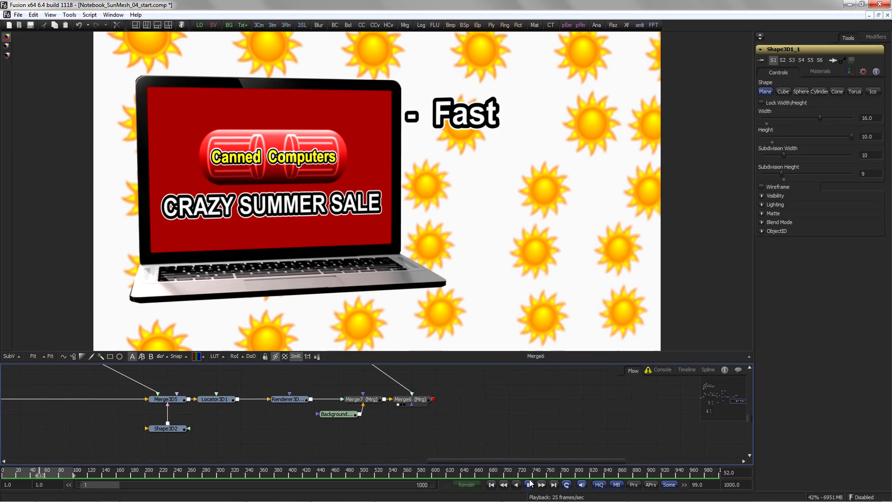
{"action": "left_click", "coordinate": [530, 484]}
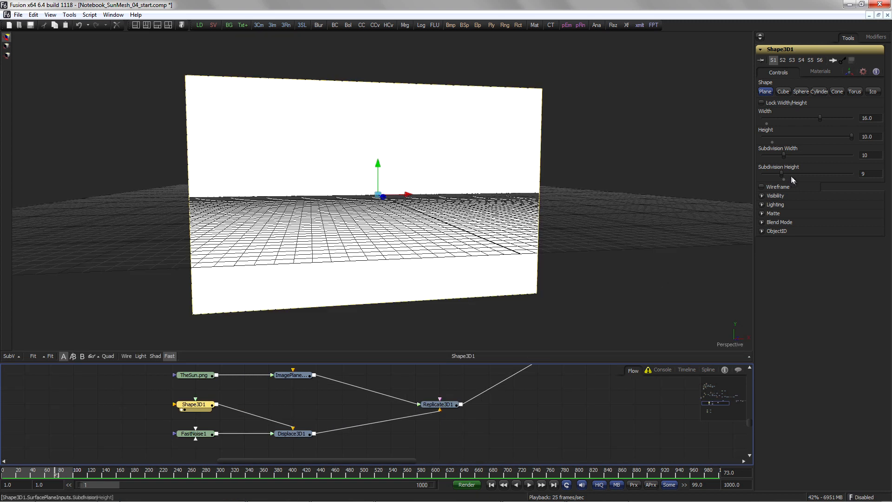
Step: Turn on wireframe for the plane and view the Displace3D1 mesh in the 3D view
{"action": "left_click", "coordinate": [762, 186]}
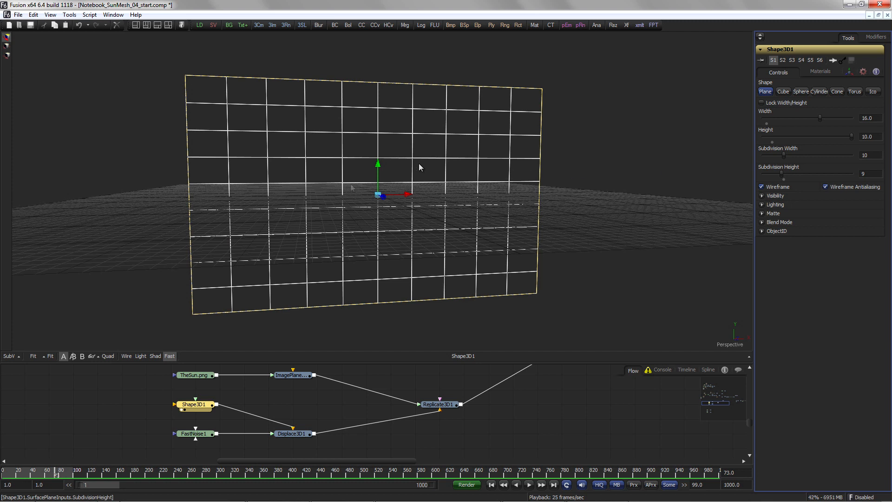
{"action": "left_click_drag", "start_coordinate": [312, 433], "coordinate": [362, 274]}
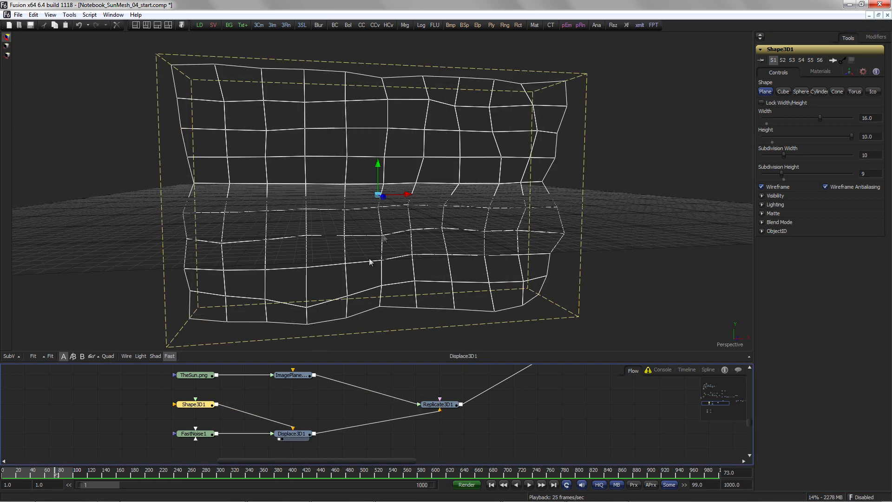
{"action": "left_click_drag", "start_coordinate": [386, 245], "coordinate": [372, 288]}
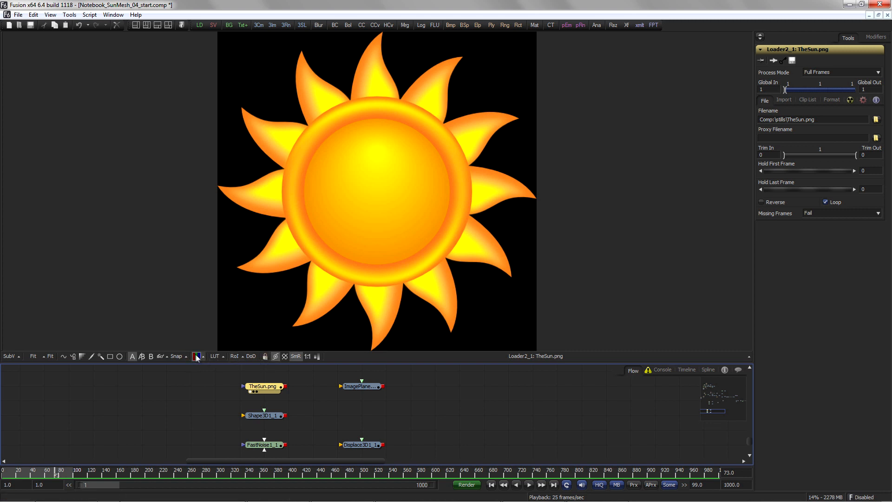
Step: Connect TheSun.png to the image plane and view the image plane in the 3D viewer
{"action": "left_click", "coordinate": [196, 357]}
{"action": "left_click", "coordinate": [197, 356]}
{"action": "left_click_drag", "start_coordinate": [285, 386], "coordinate": [362, 390]}
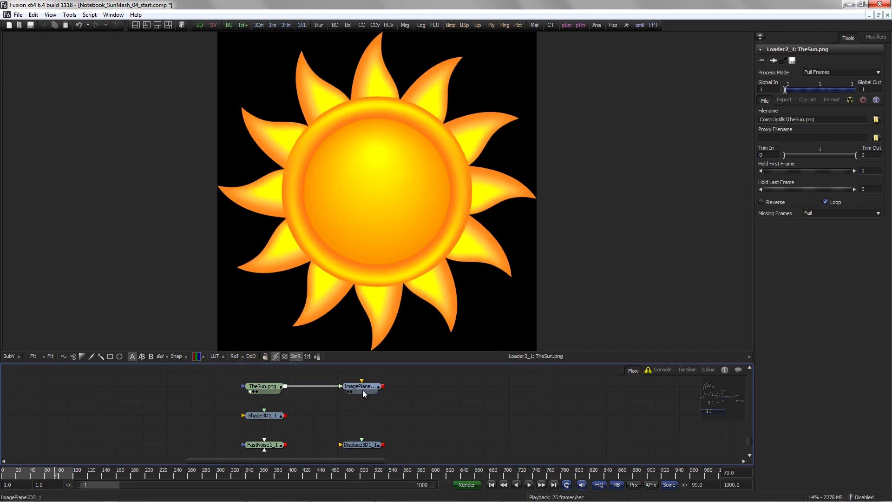
{"action": "left_click", "coordinate": [363, 390]}
{"action": "key", "text": "1"}
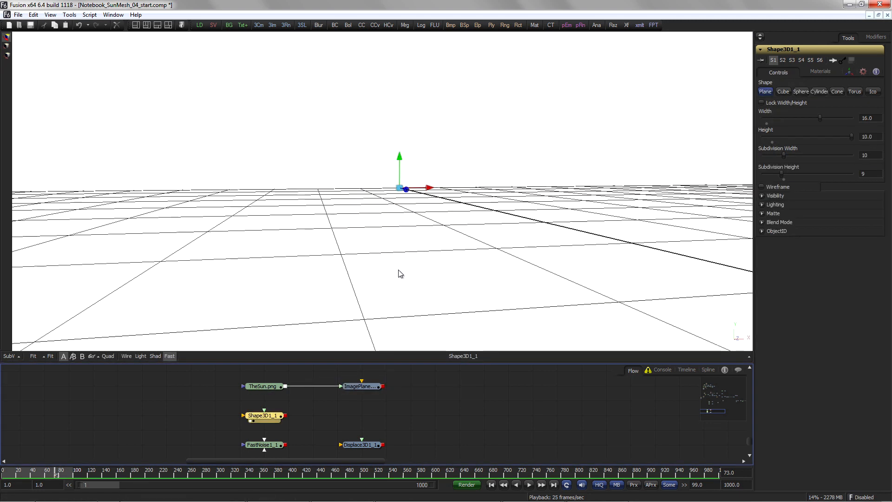
Step: Set the Shape3D plane's width to 16 and height to 9, and enable its wireframe display
{"action": "scroll", "coordinate": [592, 271], "scroll_direction": "down", "scroll_amount": 5}
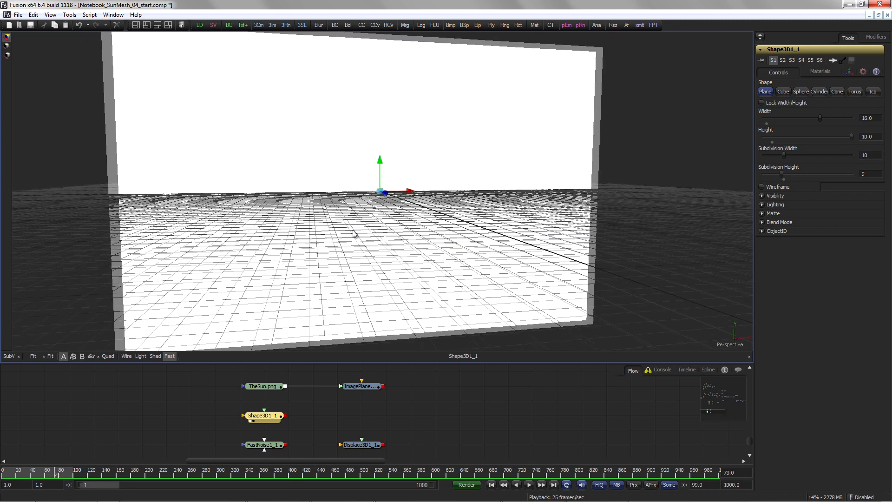
{"action": "left_click_drag", "start_coordinate": [820, 116], "coordinate": [822, 117]}
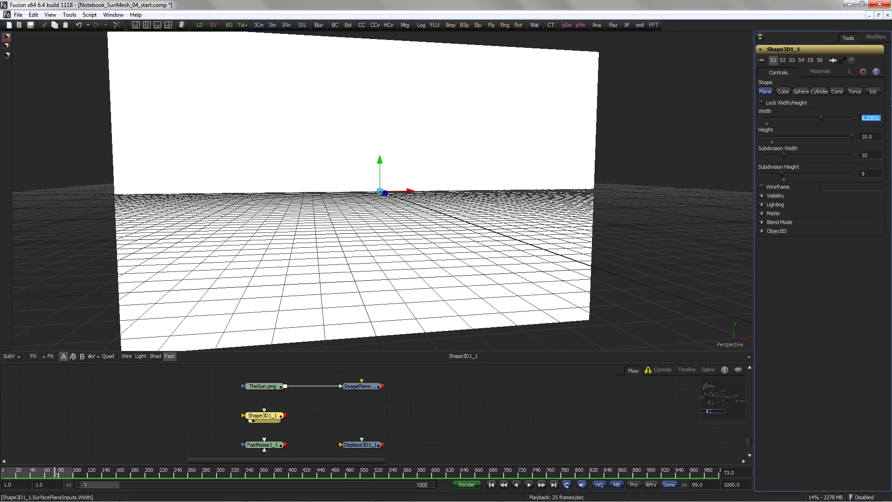
{"action": "type", "text": "16"}
{"action": "key", "text": "Return"}
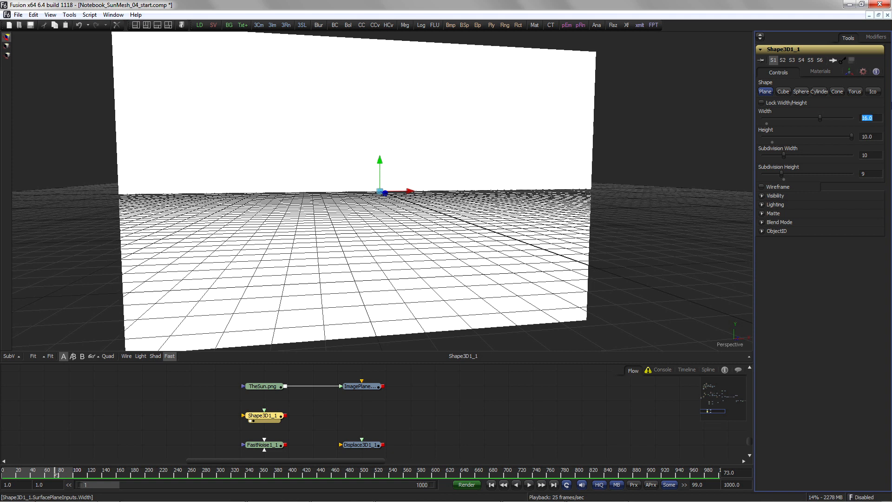
{"action": "key", "text": "Tab"}
{"action": "type", "text": "9"}
{"action": "key", "text": "Return"}
{"action": "left_click", "coordinate": [777, 188]}
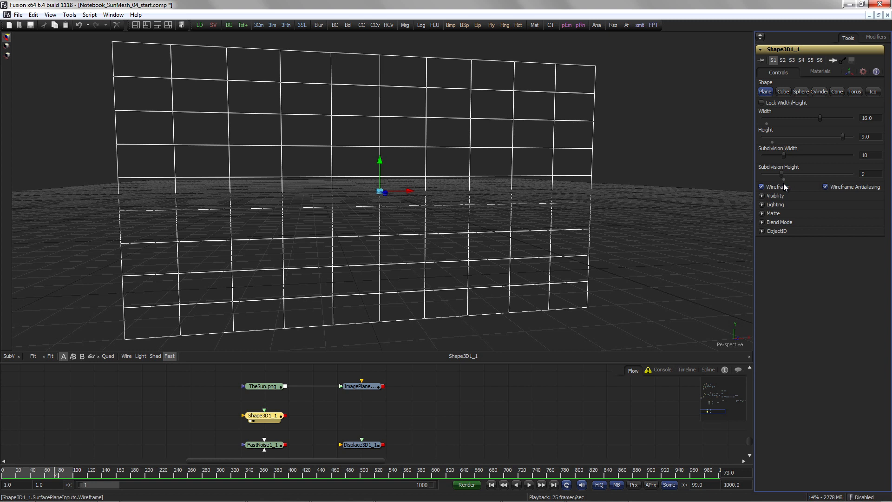
Step: Add a Replicate 3D tool after the plane in the flow
{"action": "key", "text": "ctrl+space"}
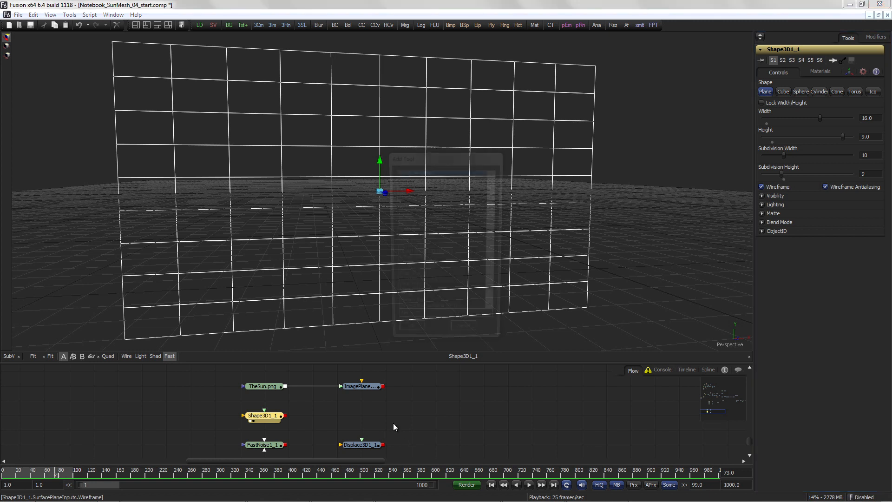
{"action": "type", "text": "repli"}
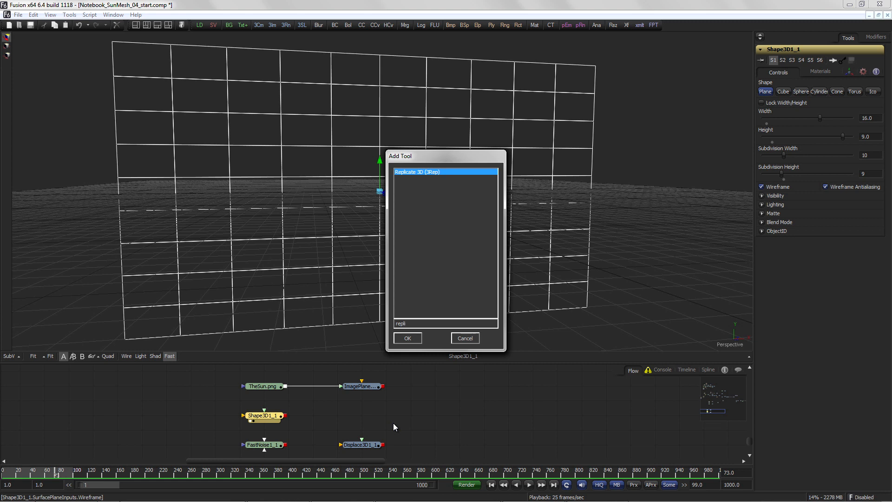
{"action": "key", "text": "Return"}
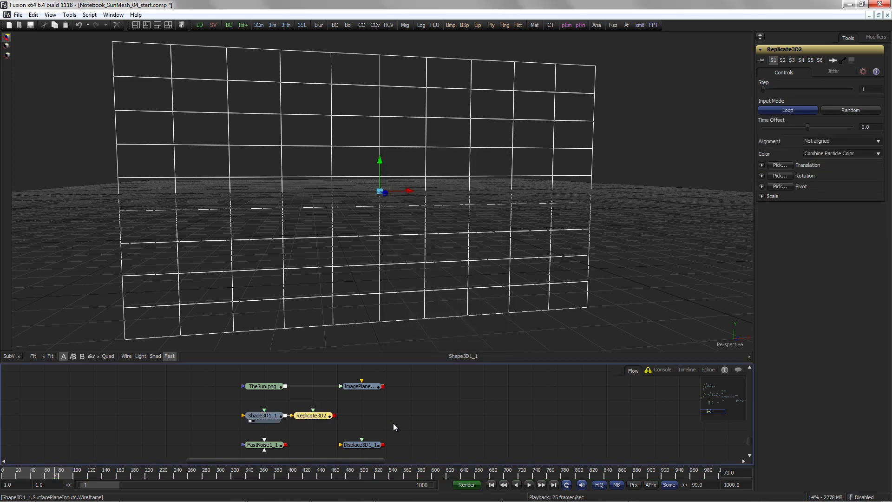
{"action": "left_click_drag", "start_coordinate": [311, 415], "coordinate": [410, 415]}
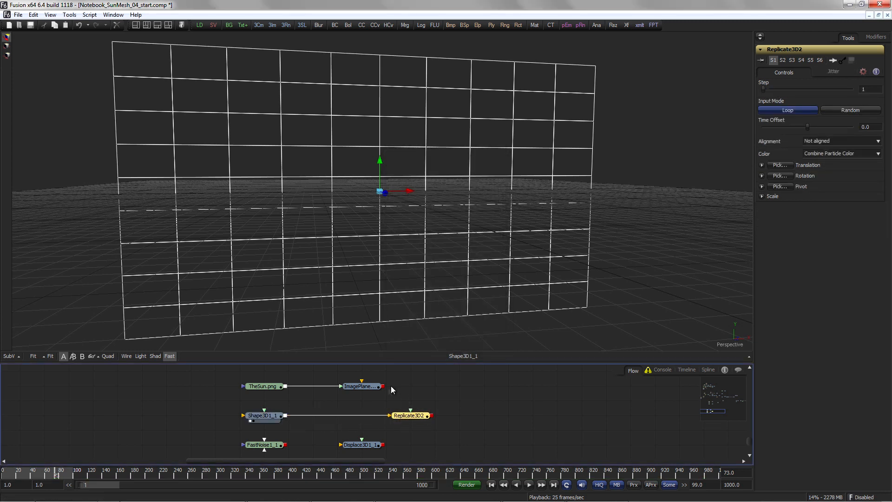
Step: Feed the sun image plane into Replicate3D2 and merge the plane with the replicated suns
{"action": "left_click_drag", "start_coordinate": [382, 386], "coordinate": [434, 347]}
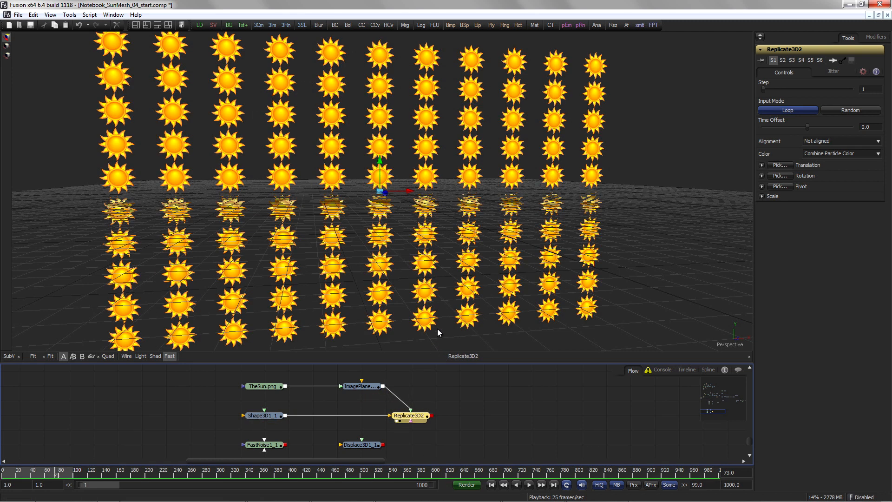
{"action": "left_click_drag", "start_coordinate": [286, 416], "coordinate": [432, 416]}
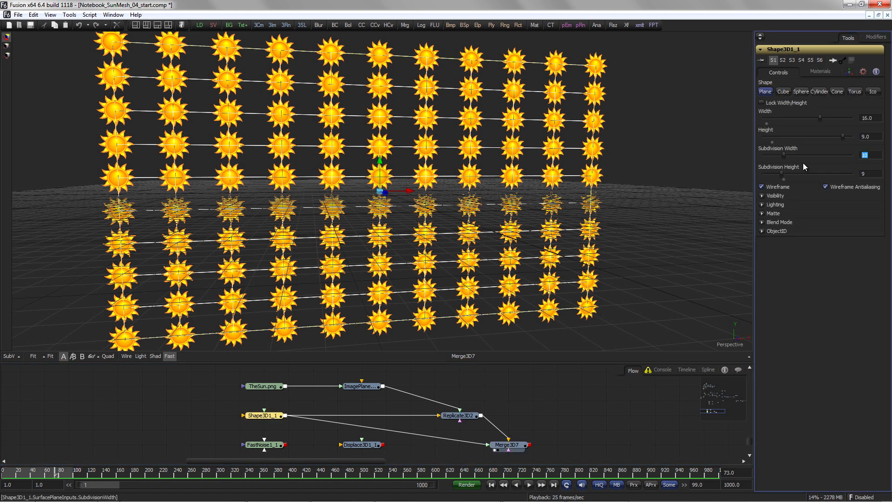
Step: Set the plane's subdivision width to 15 and subdivision height to 8
{"action": "type", "text": "15"}
{"action": "key", "text": "Tab"}
{"action": "type", "text": "8"}
{"action": "key", "text": "Tab"}
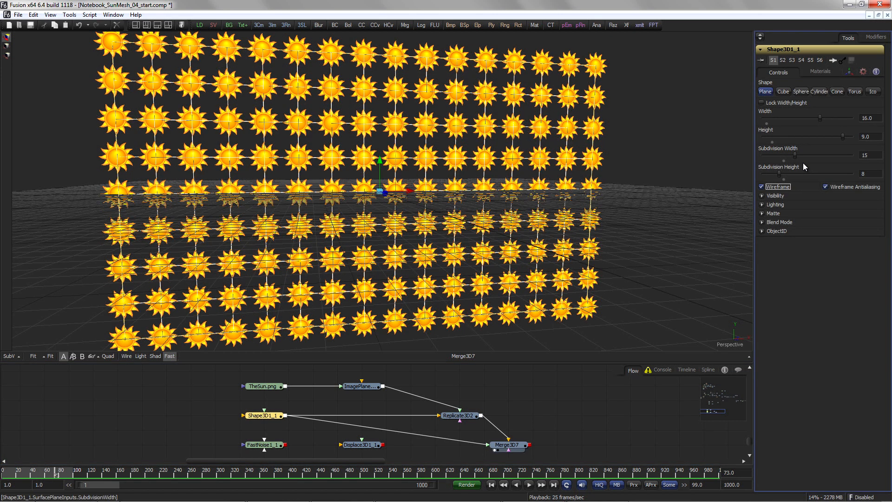
Step: Scale the sun image plane down to about 0.69
{"action": "left_click", "coordinate": [359, 386]}
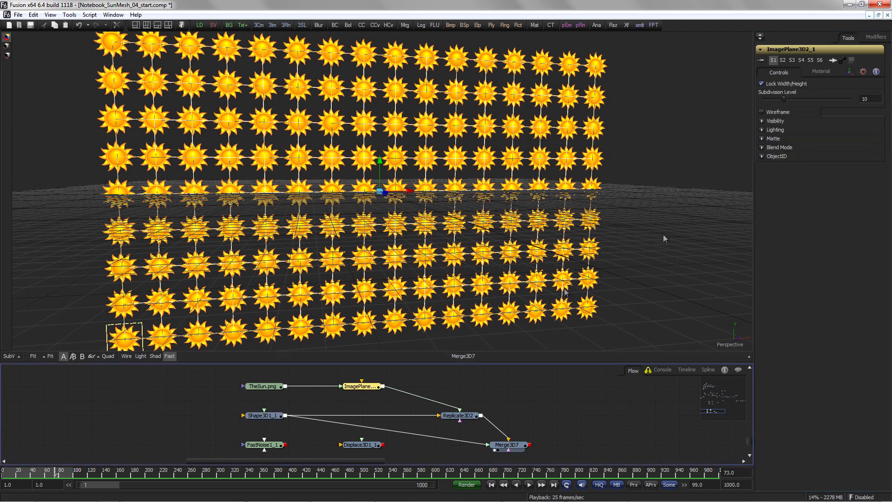
{"action": "left_click", "coordinate": [849, 74]}
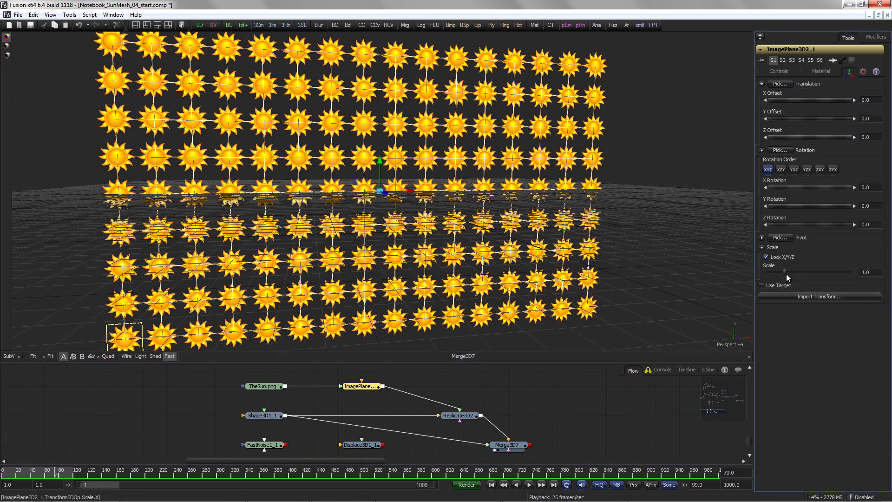
{"action": "left_click_drag", "start_coordinate": [785, 274], "coordinate": [780, 274]}
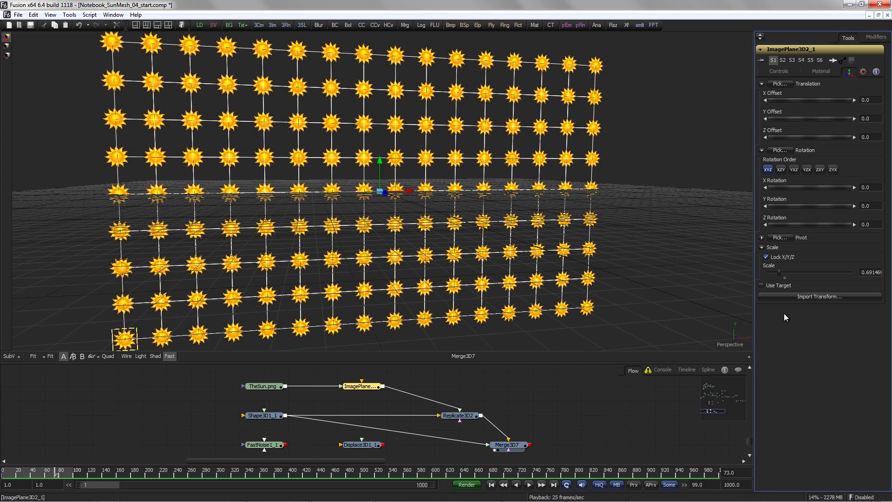
Step: Inspect the FastNoise texture and the animated Displace3D1 mesh in the viewer
{"action": "left_click_drag", "start_coordinate": [288, 417], "coordinate": [414, 320]}
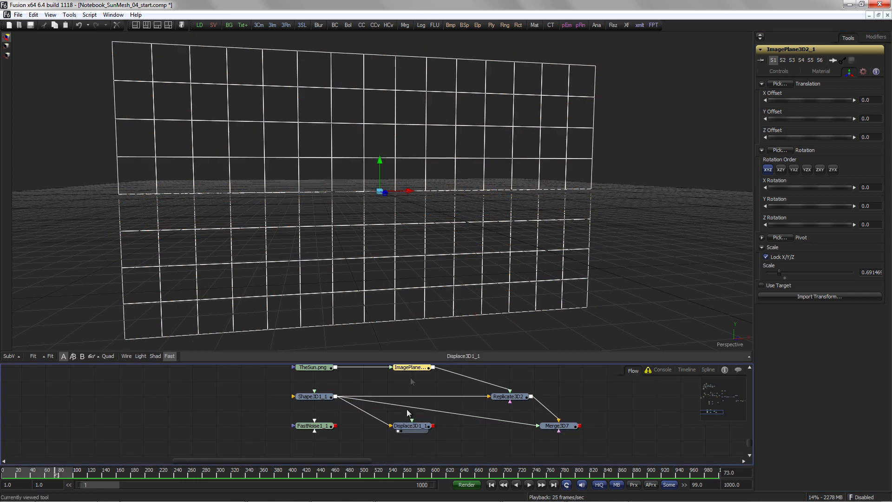
{"action": "left_click_drag", "start_coordinate": [341, 443], "coordinate": [446, 309]}
{"action": "scroll", "coordinate": [500, 224], "scroll_direction": "down", "scroll_amount": 1}
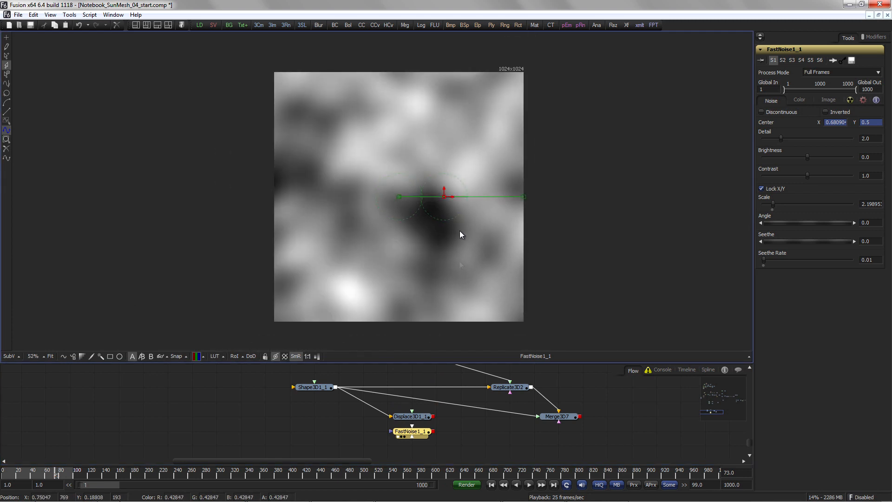
{"action": "left_click_drag", "start_coordinate": [433, 432], "coordinate": [436, 300]}
{"action": "left_click", "coordinate": [417, 417]}
{"action": "key", "text": "space"}
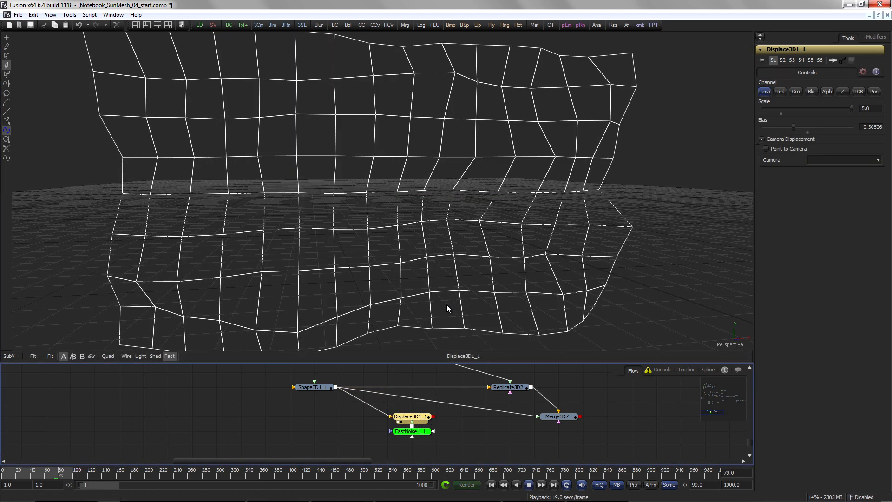
{"action": "left_click_drag", "start_coordinate": [401, 268], "coordinate": [469, 228]}
Step: Delete the temporary Merge3D7 node from the flow
{"action": "left_click_drag", "start_coordinate": [450, 433], "coordinate": [406, 426]}
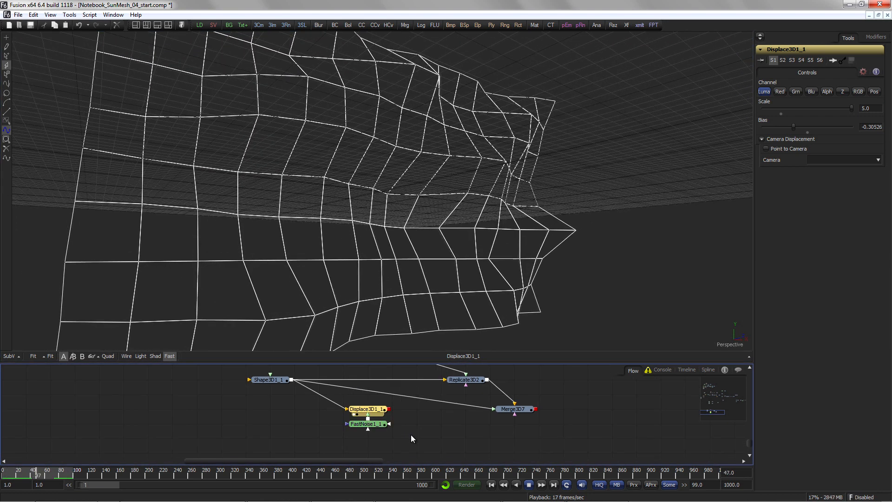
{"action": "key", "text": "space"}
{"action": "scroll", "coordinate": [415, 429], "scroll_direction": "up", "scroll_amount": 2}
{"action": "left_click_drag", "start_coordinate": [408, 434], "coordinate": [470, 237]}
{"action": "left_click", "coordinate": [508, 434]}
{"action": "key", "text": "Delete"}
Step: Play the finished laptop composite and jump to its last frame
{"action": "key", "text": "space"}
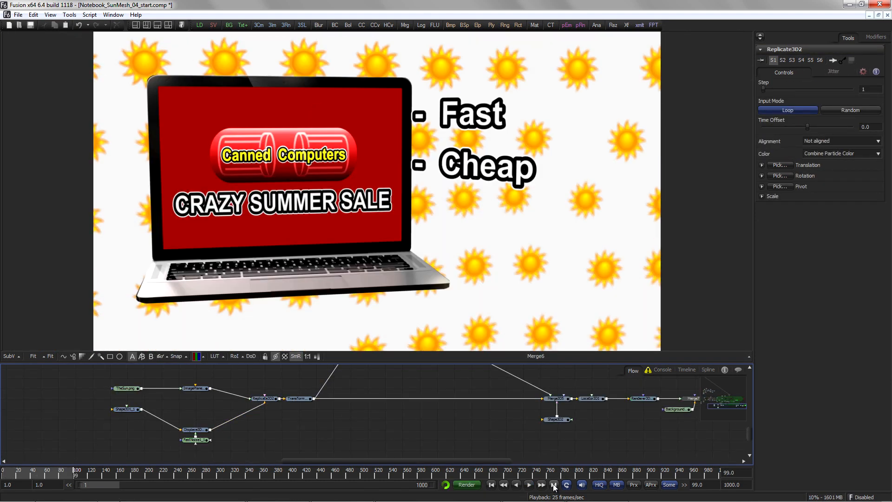
{"action": "left_click", "coordinate": [554, 485]}
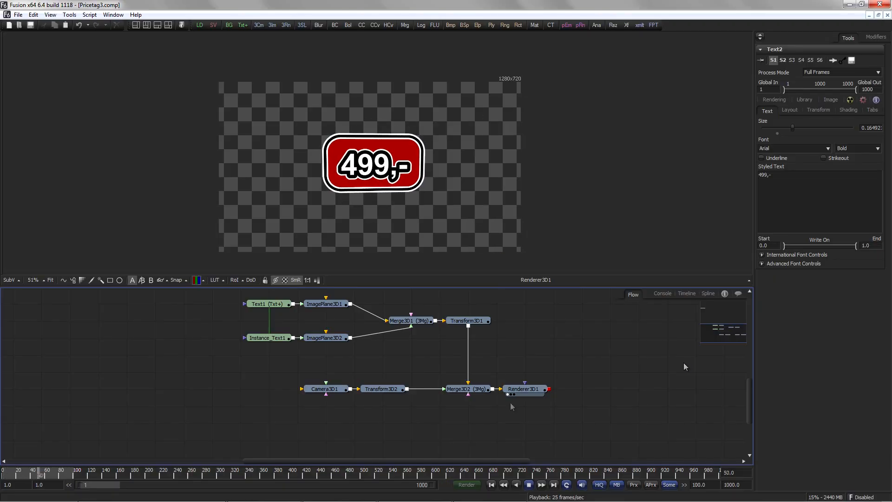
Step: View the Text2 price text node on its own in the viewer
{"action": "left_click", "coordinate": [530, 484]}
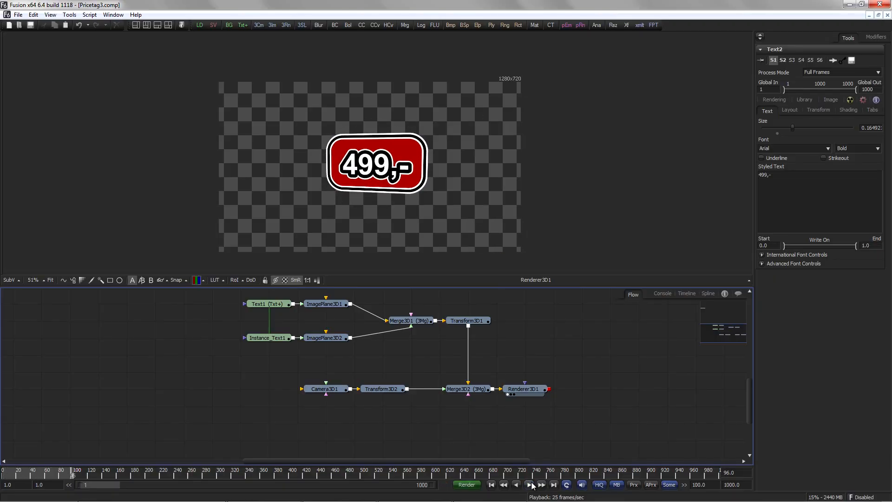
{"action": "scroll", "coordinate": [279, 314], "scroll_direction": "up", "scroll_amount": 5}
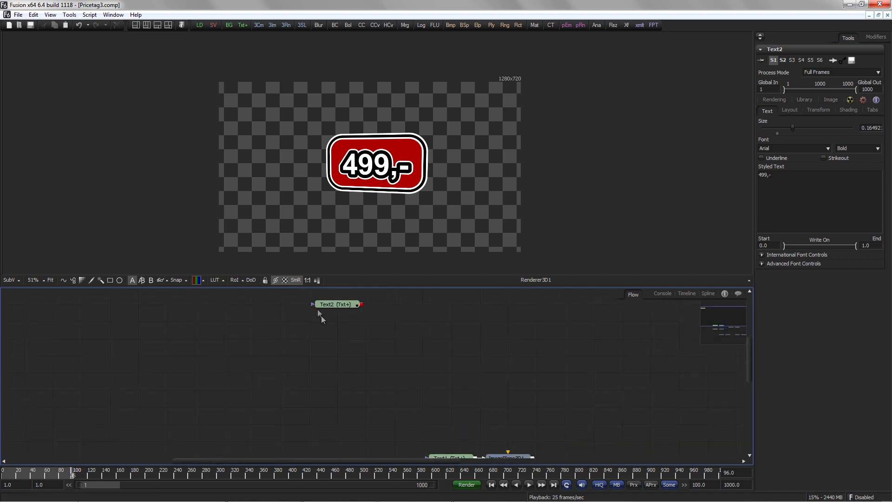
{"action": "left_click", "coordinate": [339, 310]}
{"action": "left_click_drag", "start_coordinate": [339, 310], "coordinate": [369, 194]}
Step: Examine the Text2 shading elements for the white fill and the red outline
{"action": "left_click_drag", "start_coordinate": [377, 347], "coordinate": [296, 382]}
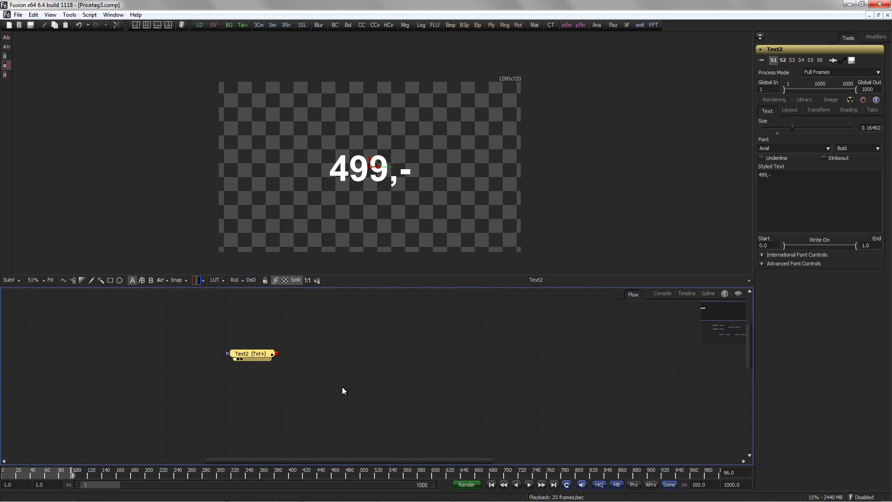
{"action": "left_click_drag", "start_coordinate": [342, 390], "coordinate": [340, 413]}
{"action": "left_click", "coordinate": [847, 110]}
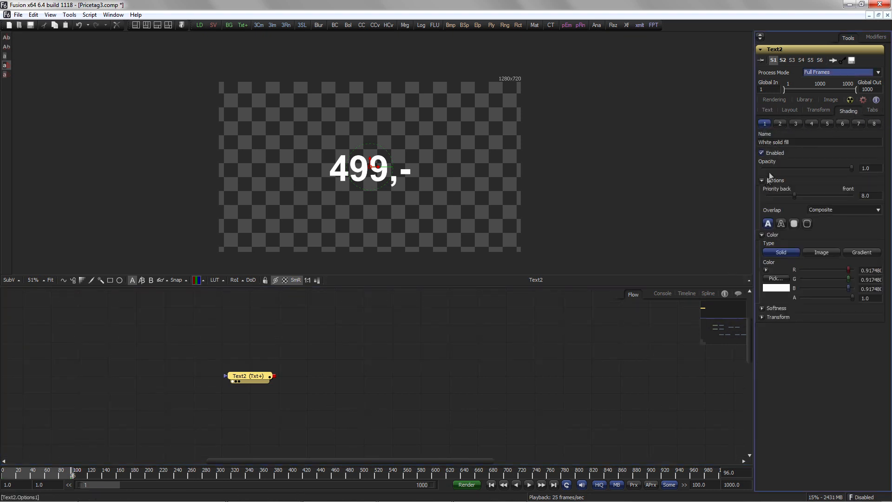
{"action": "left_click", "coordinate": [780, 123]}
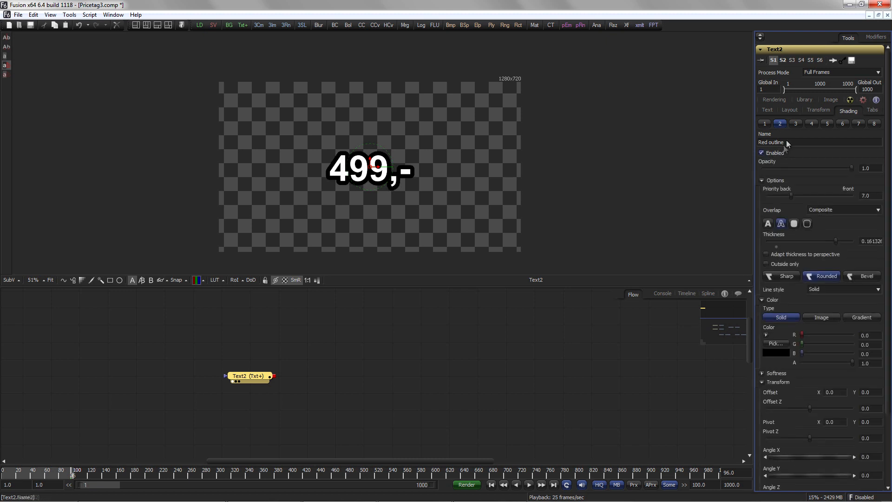
Step: Enable shading elements 4 through 8 on Text2 to build the tag's borders and red backing plate
{"action": "left_click", "coordinate": [812, 124]}
{"action": "left_click", "coordinate": [785, 153]}
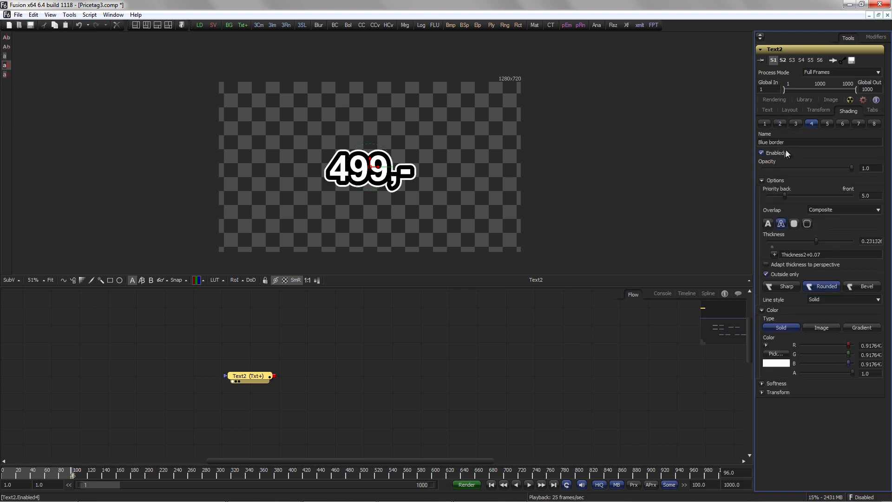
{"action": "left_click", "coordinate": [828, 123]}
{"action": "left_click", "coordinate": [779, 153]}
{"action": "left_click", "coordinate": [842, 123]}
{"action": "left_click", "coordinate": [786, 152]}
{"action": "left_click", "coordinate": [859, 124]}
{"action": "left_click", "coordinate": [783, 154]}
{"action": "left_click", "coordinate": [874, 124]}
{"action": "left_click", "coordinate": [780, 153]}
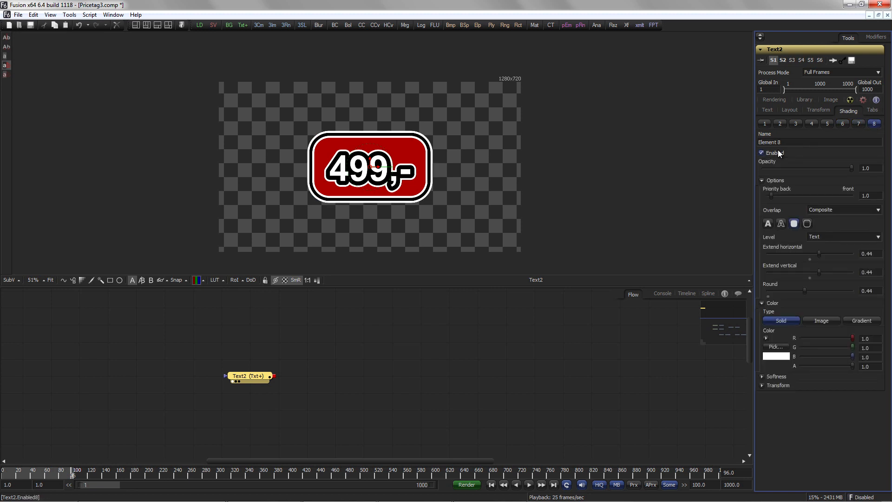
Step: Try adjusting the vertical extent of the RedOutline shading element, then undo it
{"action": "left_click", "coordinate": [827, 123]}
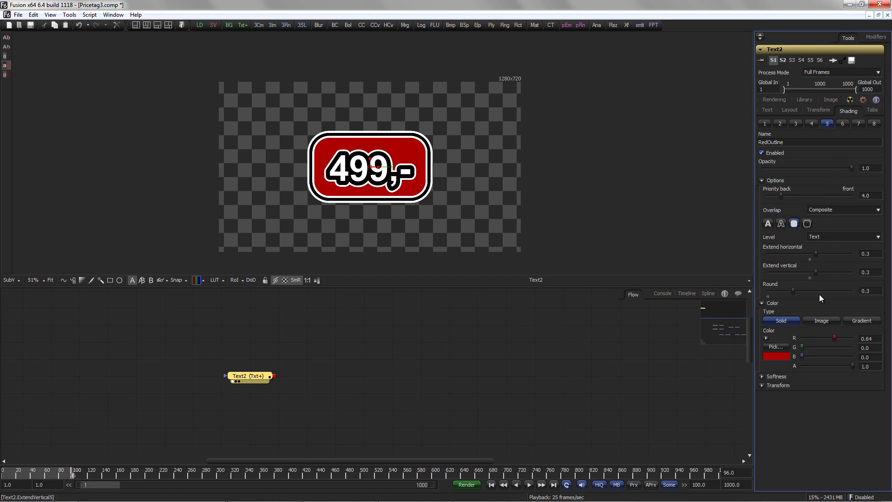
{"action": "mouse_move", "coordinate": [816, 272]}
{"action": "left_mouse_down"}
{"action": "mouse_move", "coordinate": [829, 271]}
{"action": "mouse_move", "coordinate": [810, 272]}
{"action": "mouse_move", "coordinate": [818, 273]}
{"action": "mouse_move", "coordinate": [822, 253]}
{"action": "mouse_move", "coordinate": [834, 252]}
{"action": "left_mouse_up"}
{"action": "key", "text": "ctrl+z"}
{"action": "key", "text": "ctrl+z"}
Step: Add a Transform3D node after the ImagePlane3D that carries the Text2 price tag
{"action": "left_click_drag", "start_coordinate": [333, 297], "coordinate": [390, 248]}
{"action": "left_click_drag", "start_coordinate": [504, 209], "coordinate": [430, 120]}
{"action": "left_click_drag", "start_coordinate": [633, 259], "coordinate": [267, 165]}
{"action": "key", "text": "ctrl+space"}
{"action": "type", "text": "xf"}
{"action": "key", "text": "Up"}
{"action": "key", "text": "Return"}
{"action": "left_click_drag", "start_coordinate": [367, 377], "coordinate": [423, 376]}
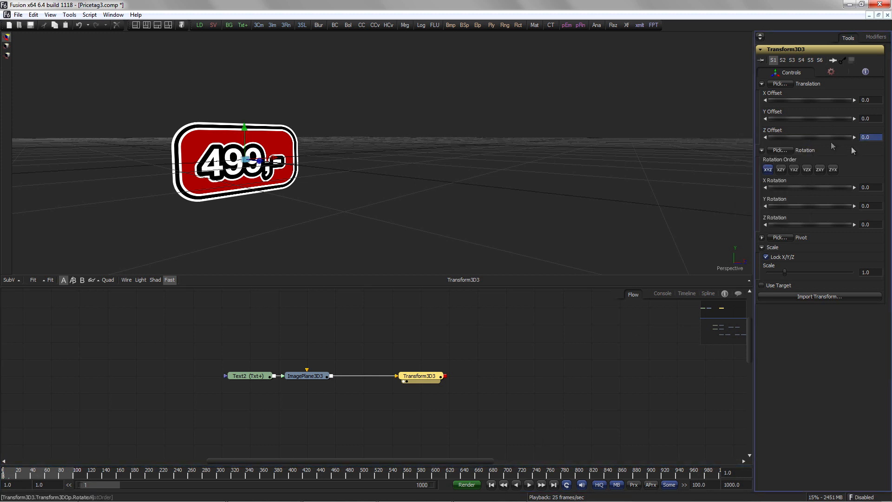
Step: Preview the animation and show the Transform3D3 Z Offset curve fitted in the spline editor
{"action": "left_click", "coordinate": [530, 375]}
{"action": "key", "text": "space"}
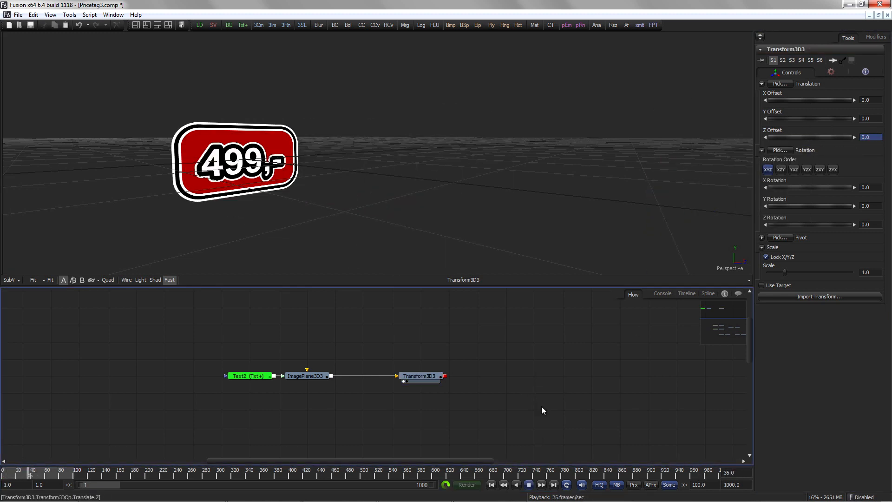
{"action": "left_click", "coordinate": [420, 376]}
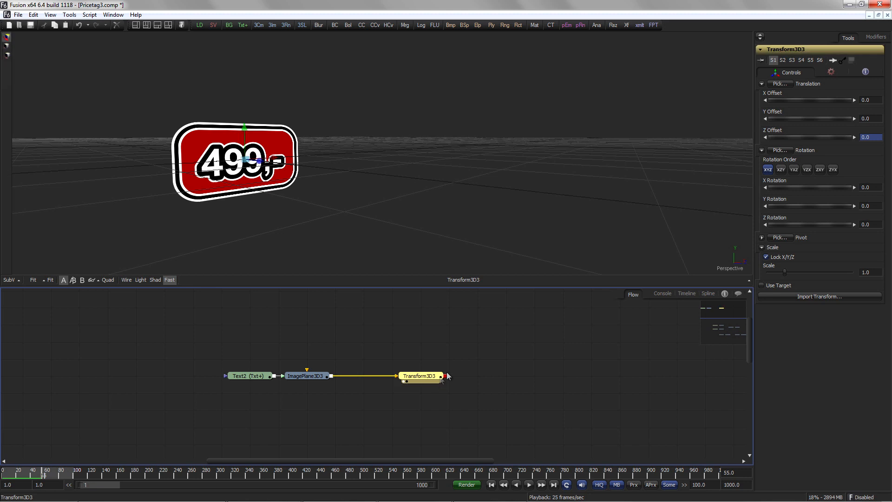
{"action": "left_click", "coordinate": [708, 294]}
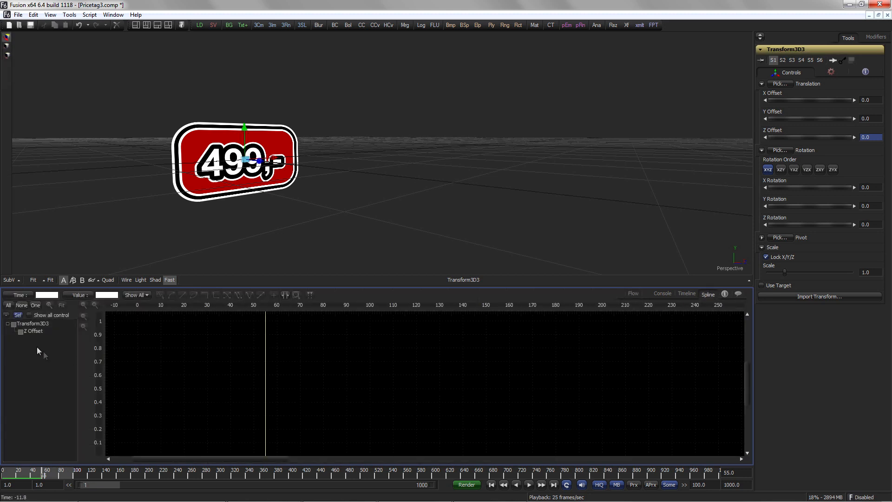
{"action": "left_click", "coordinate": [21, 332]}
{"action": "left_click", "coordinate": [62, 305]}
{"action": "left_click_drag", "start_coordinate": [570, 381], "coordinate": [319, 385]}
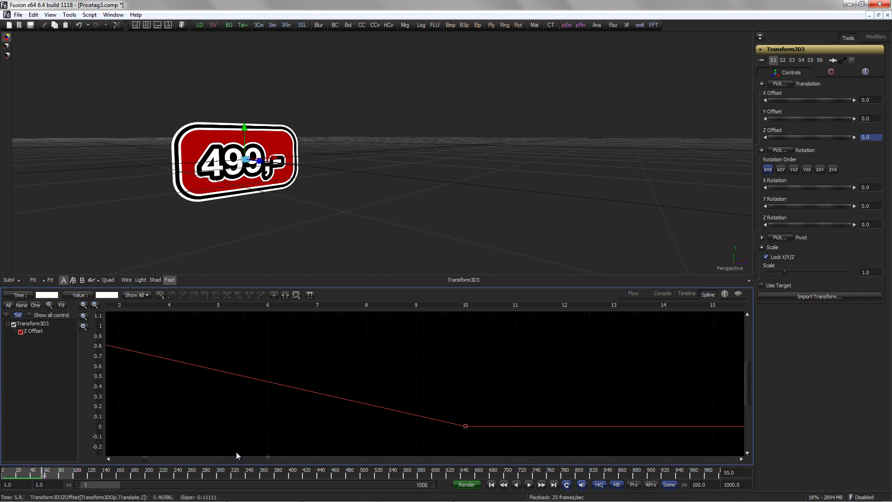
Step: Key the tag's Z Offset at frame 13 at about 0.1 to start a small bounce
{"action": "left_click_drag", "start_coordinate": [39, 474], "coordinate": [13, 474]}
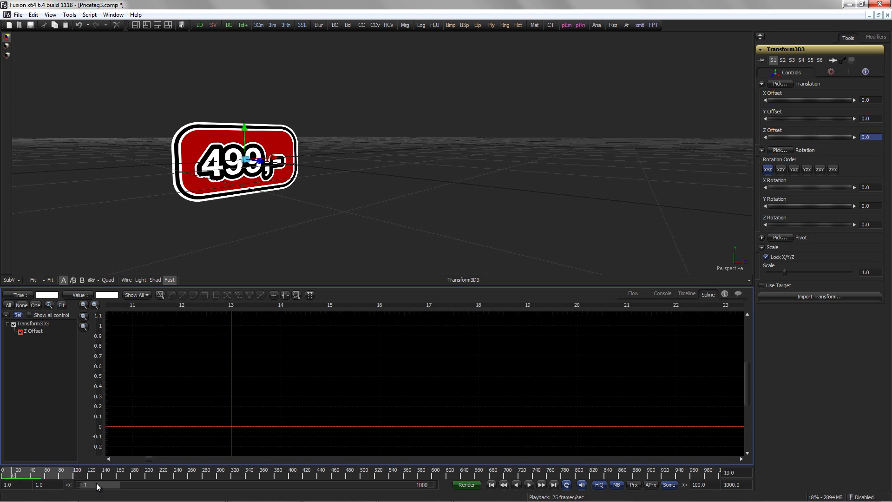
{"action": "left_click_drag", "start_coordinate": [262, 192], "coordinate": [319, 216]}
{"action": "left_click_drag", "start_coordinate": [243, 176], "coordinate": [340, 200]}
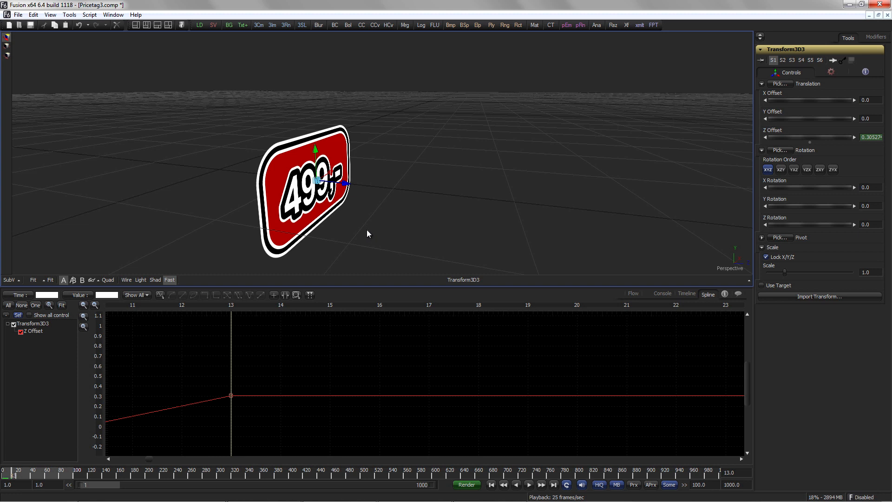
{"action": "key", "text": "ctrl+z"}
{"action": "left_click_drag", "start_coordinate": [232, 427], "coordinate": [231, 405]}
Step: Duplicate the selected bounce keys of the Z Offset curve as a ping-pong loop
{"action": "left_click", "coordinate": [64, 304]}
{"action": "left_click_drag", "start_coordinate": [721, 396], "coordinate": [506, 450]}
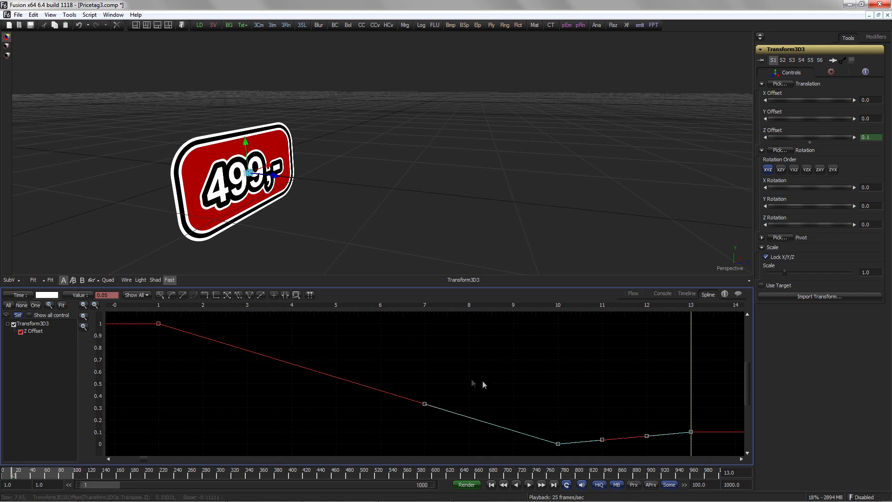
{"action": "right_click", "coordinate": [552, 424]}
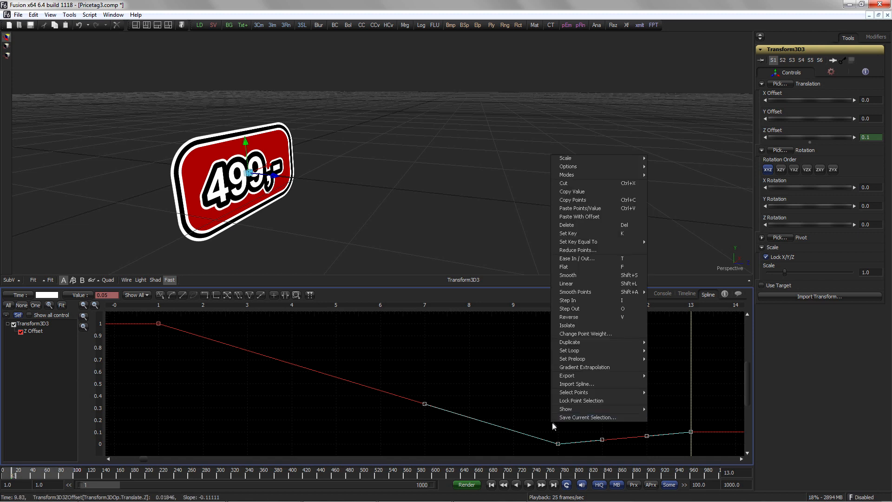
{"action": "mouse_move", "coordinate": [623, 343]}
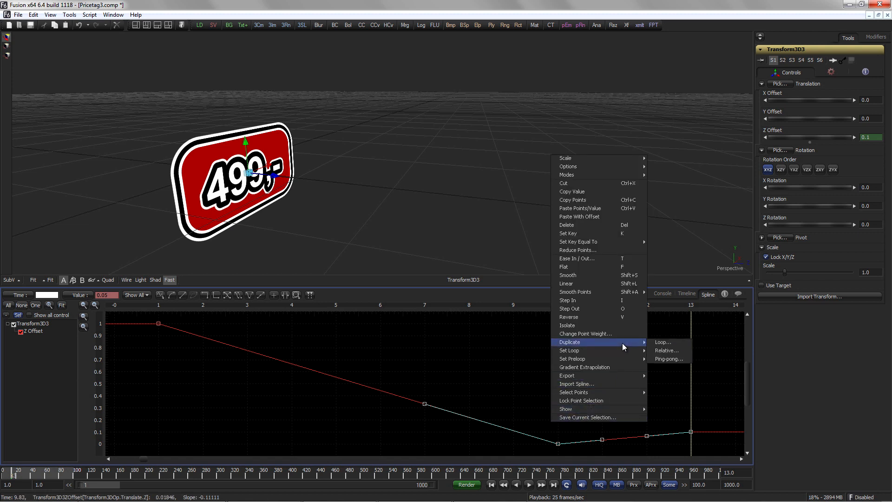
{"action": "left_click", "coordinate": [668, 359]}
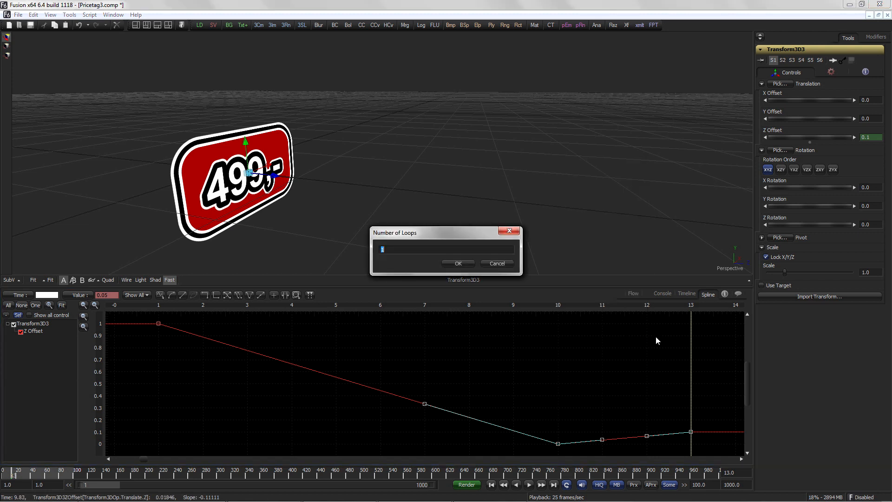
{"action": "key", "text": "Return"}
Step: Reshape the duplicated bounce keys so the Z Offset curve settles at zero near frame 21
{"action": "left_click", "coordinate": [62, 305]}
{"action": "left_click_drag", "start_coordinate": [723, 362], "coordinate": [288, 454]}
{"action": "left_click", "coordinate": [296, 295]}
{"action": "left_click_drag", "start_coordinate": [691, 431], "coordinate": [691, 441]}
{"action": "left_click_drag", "start_coordinate": [700, 392], "coordinate": [287, 459]}
{"action": "left_click_drag", "start_coordinate": [691, 439], "coordinate": [565, 445]}
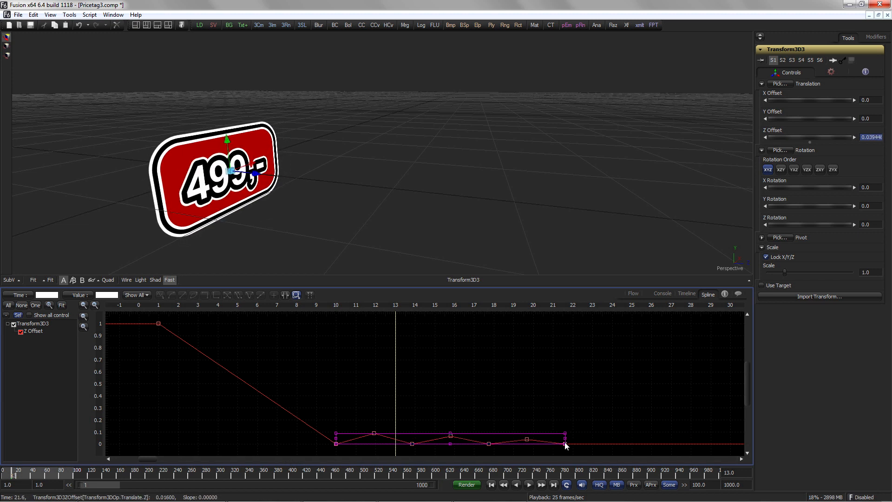
Step: Time-stretch all Z Offset keys so the bounce finishes by about frame 10
{"action": "left_click", "coordinate": [574, 412]}
{"action": "key", "text": "ctrl+a"}
{"action": "left_click", "coordinate": [285, 295]}
{"action": "left_click_drag", "start_coordinate": [574, 354], "coordinate": [336, 372]}
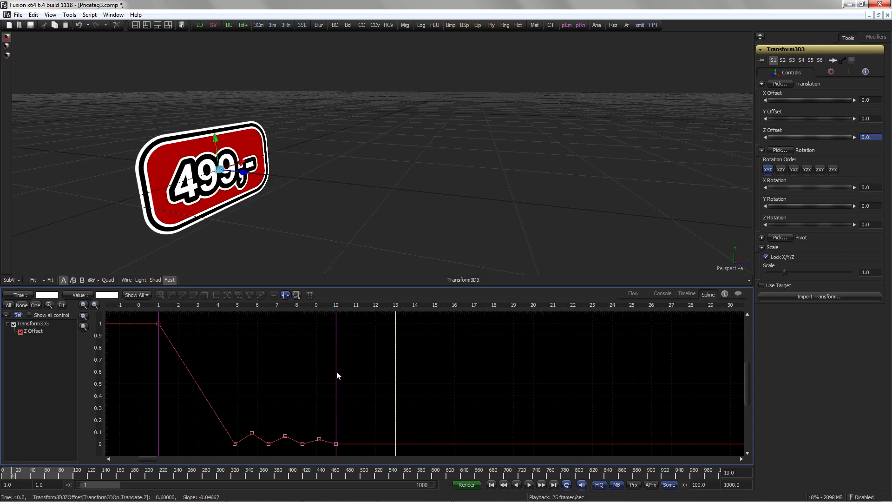
{"action": "left_click", "coordinate": [285, 295]}
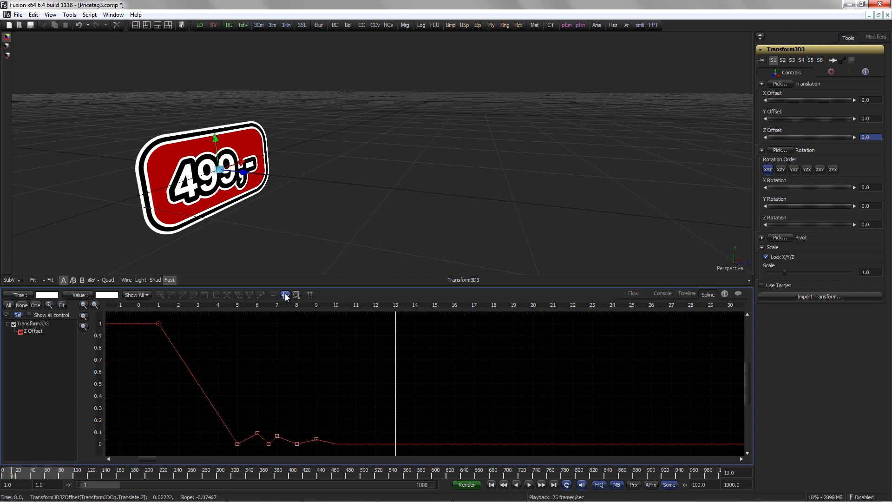
Step: Play the price tag animation from the start
{"action": "left_click", "coordinate": [491, 485]}
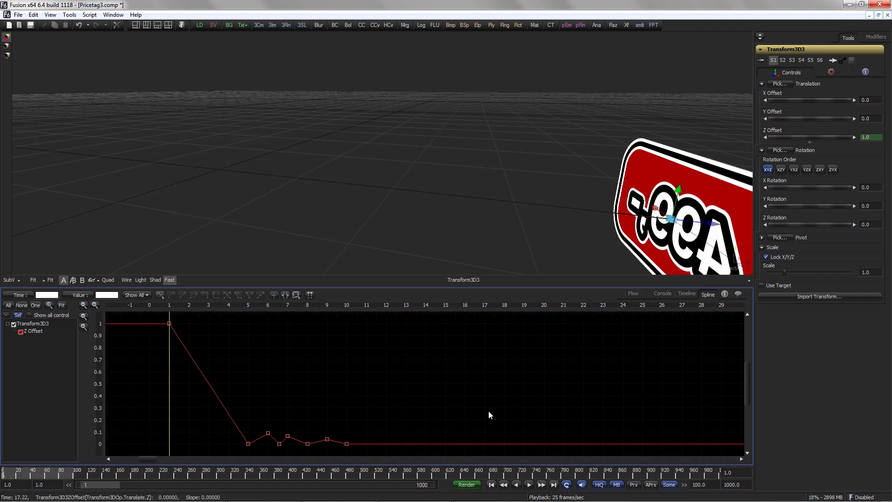
{"action": "key", "text": "space"}
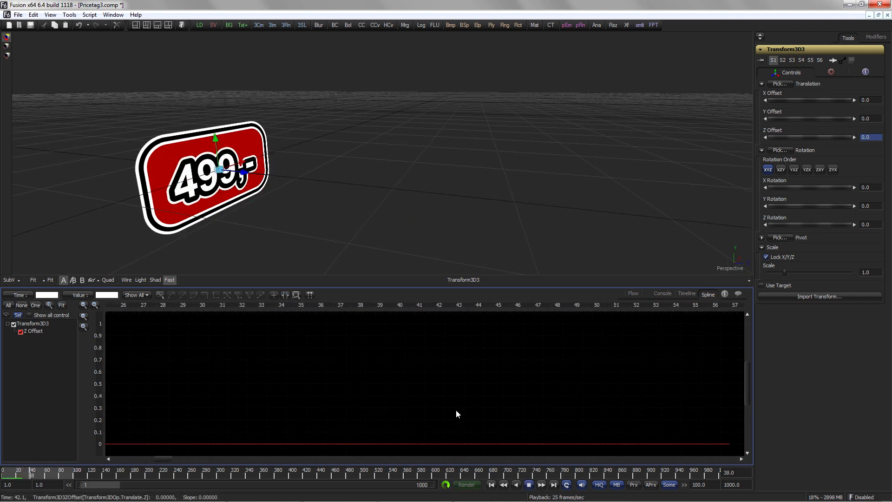
Step: Connect Transform3D3 into the Merge3D2_1 node of the camera scene and play the result
{"action": "key", "text": "F5"}
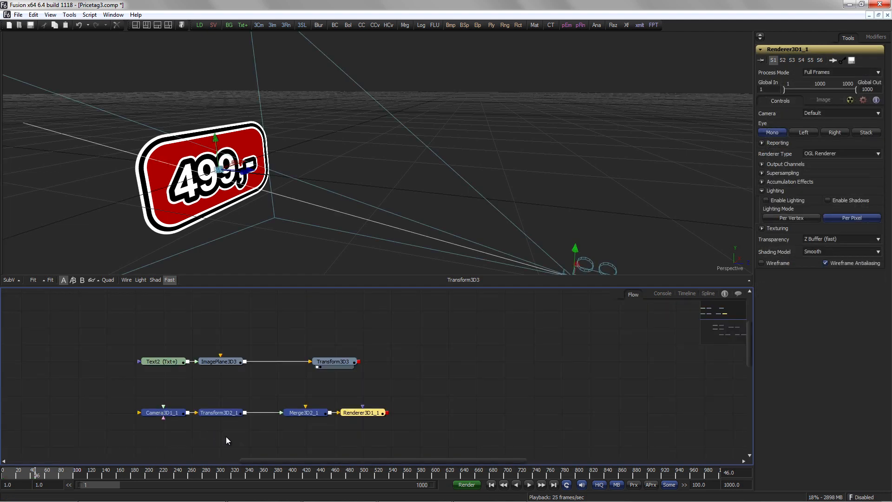
{"action": "left_click_drag", "start_coordinate": [304, 413], "coordinate": [362, 413]}
{"action": "left_click_drag", "start_coordinate": [359, 362], "coordinate": [398, 233]}
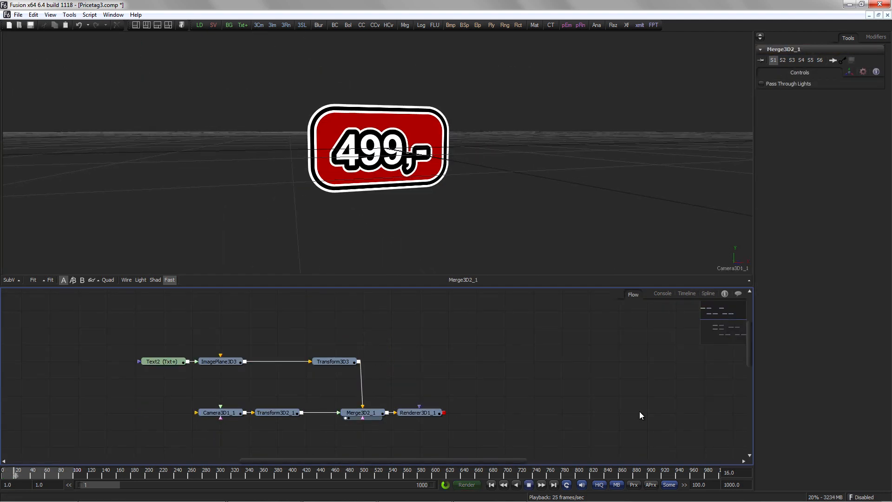
{"action": "key", "text": "space"}
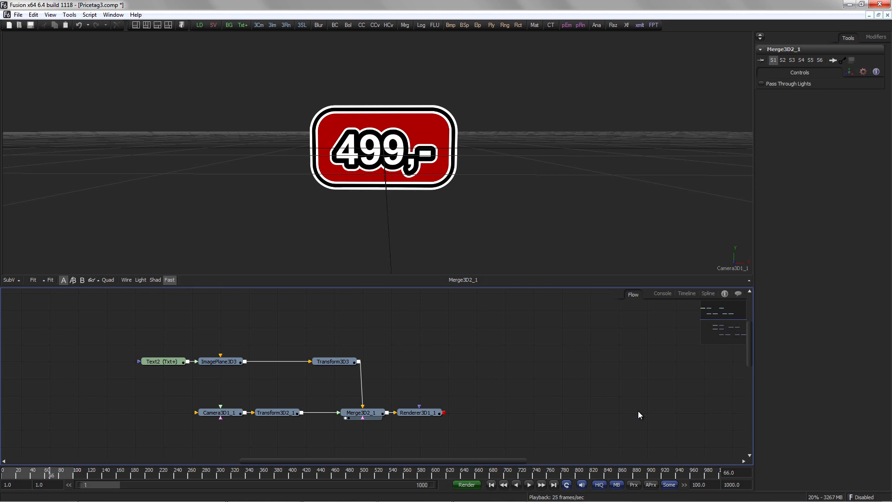
Step: Paste an instance of the Text2 node into the flow
{"action": "left_click", "coordinate": [158, 361]}
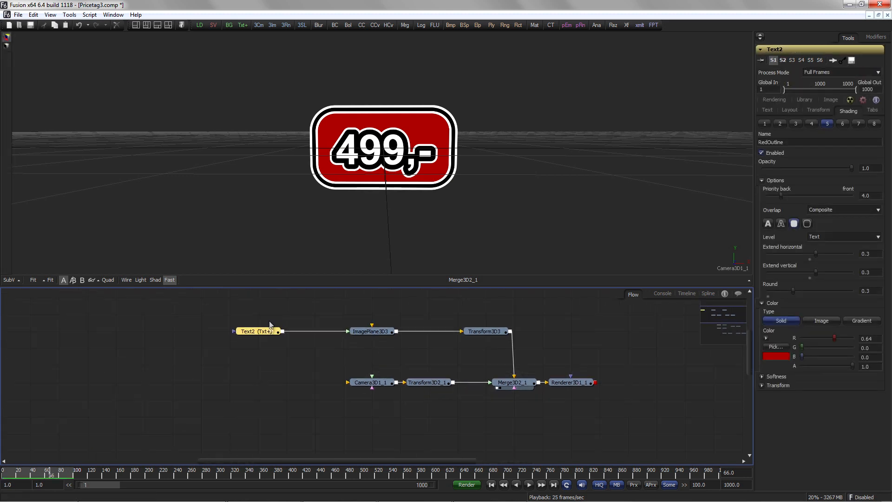
{"action": "left_click", "coordinate": [260, 353]}
{"action": "right_click", "coordinate": [258, 364]}
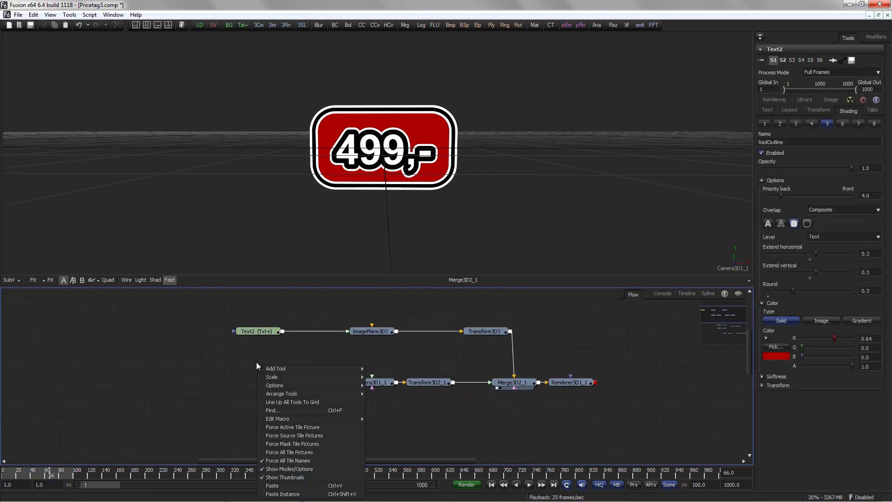
{"action": "left_click", "coordinate": [283, 494]}
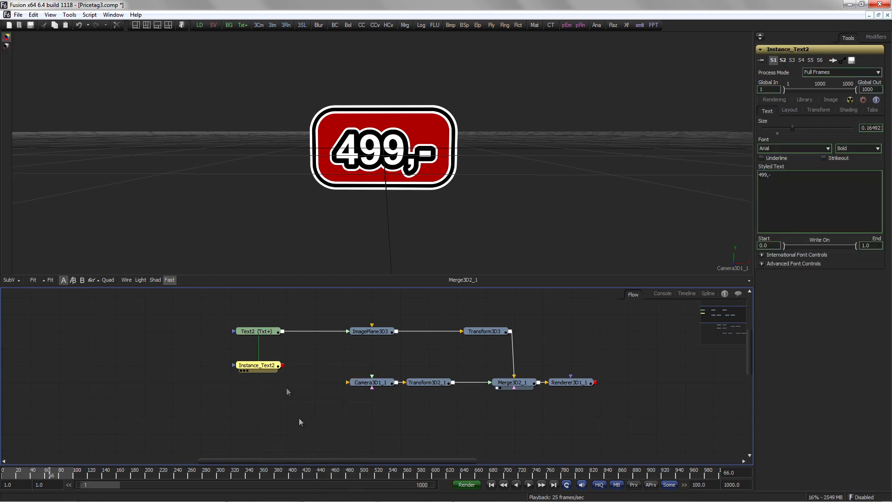
Step: Deinstance the Enabled setting of shading elements 1 to 7 on Instance_Text2
{"action": "left_click", "coordinate": [848, 110]}
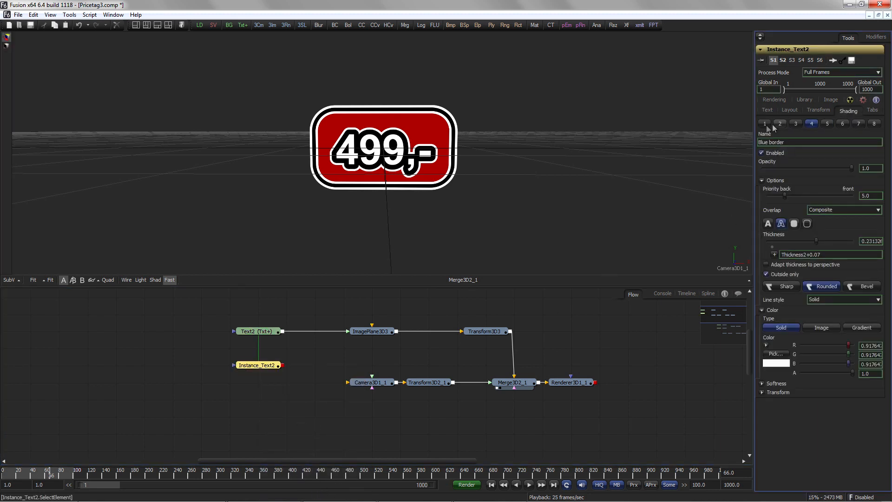
{"action": "left_click", "coordinate": [765, 124]}
{"action": "right_click", "coordinate": [774, 152]}
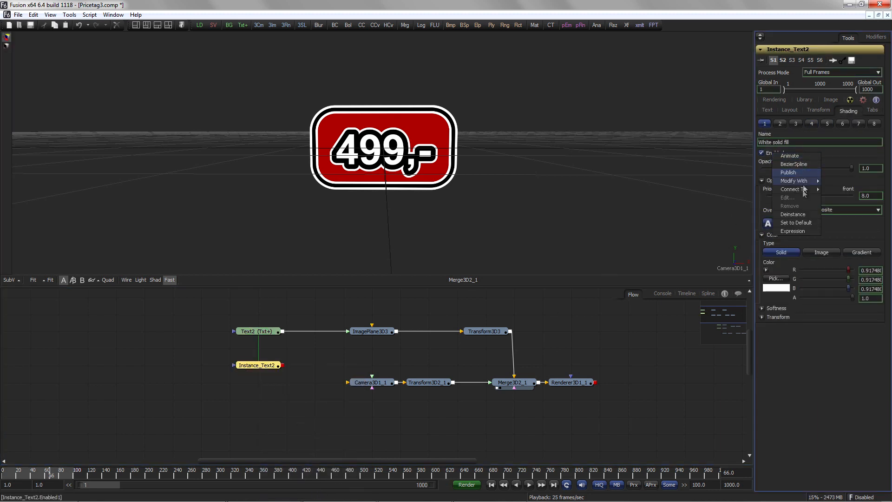
{"action": "left_click", "coordinate": [805, 217]}
{"action": "left_click", "coordinate": [780, 124]}
{"action": "right_click", "coordinate": [782, 153]}
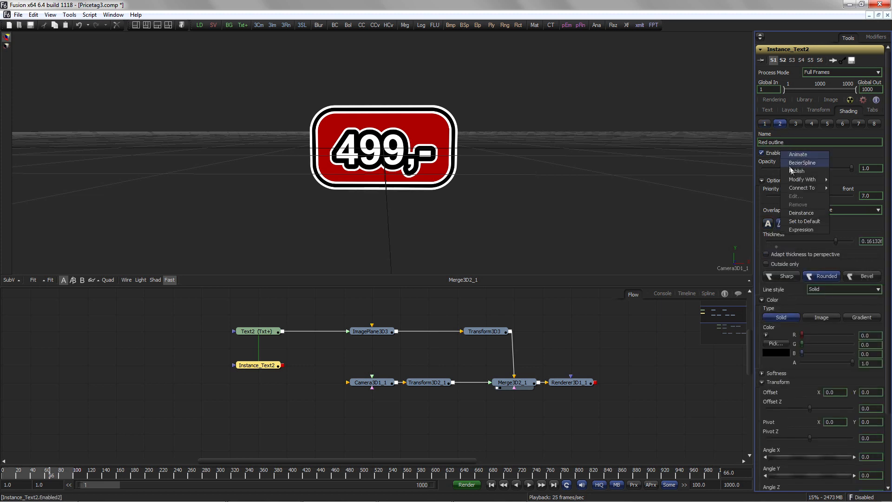
{"action": "left_click", "coordinate": [801, 213]}
{"action": "left_click", "coordinate": [811, 123]}
{"action": "right_click", "coordinate": [788, 153]}
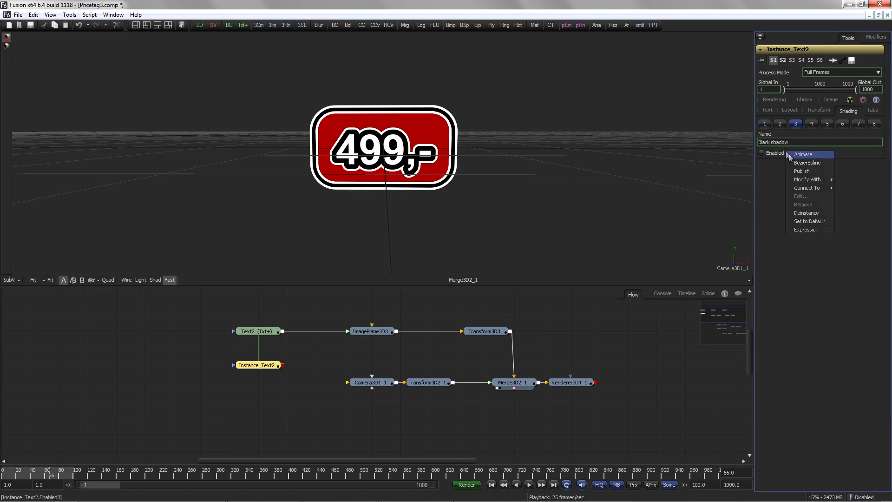
{"action": "left_click", "coordinate": [806, 213]}
{"action": "left_click", "coordinate": [827, 123]}
{"action": "right_click", "coordinate": [789, 153]}
{"action": "left_click", "coordinate": [810, 214]}
{"action": "left_click", "coordinate": [842, 124]}
{"action": "right_click", "coordinate": [808, 152]}
{"action": "left_click", "coordinate": [832, 214]}
{"action": "left_click", "coordinate": [858, 124]}
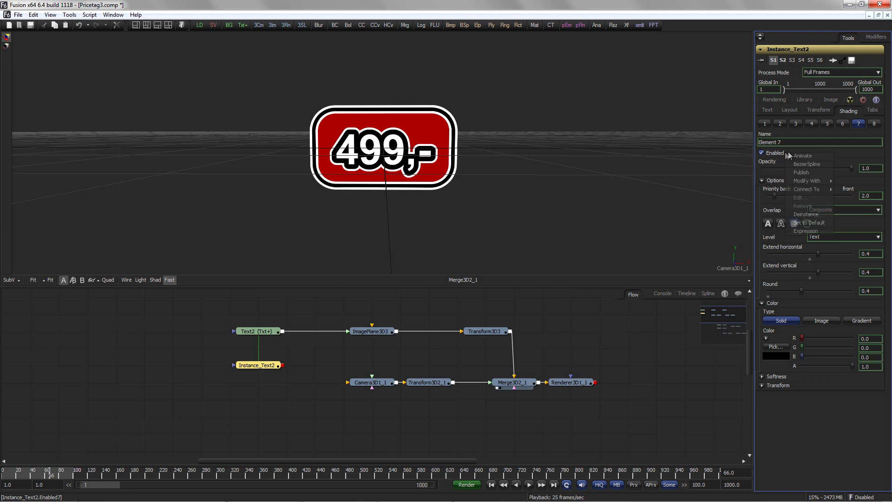
{"action": "left_click", "coordinate": [808, 213]}
Step: View Instance_Text2 and disable its text fill, outline and border elements to leave only the tag plate
{"action": "key", "text": "1"}
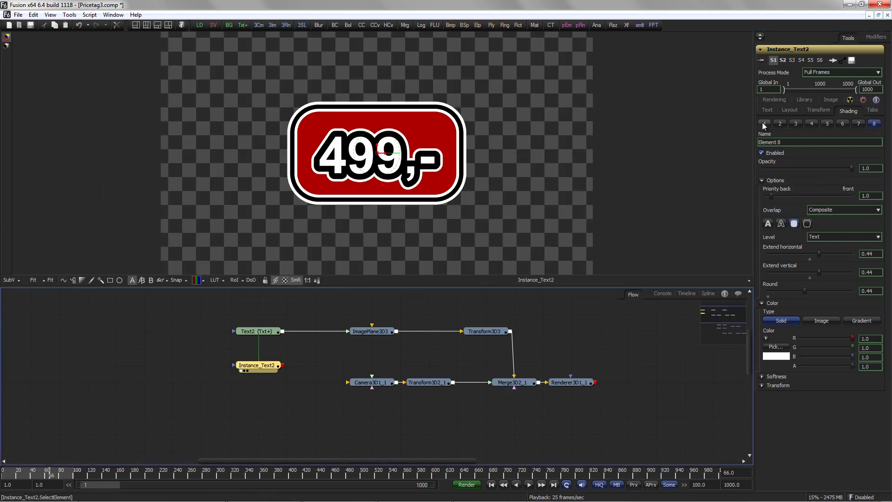
{"action": "left_click", "coordinate": [764, 124]}
{"action": "left_click", "coordinate": [772, 153]}
{"action": "left_click", "coordinate": [780, 124]}
{"action": "left_click", "coordinate": [775, 153]}
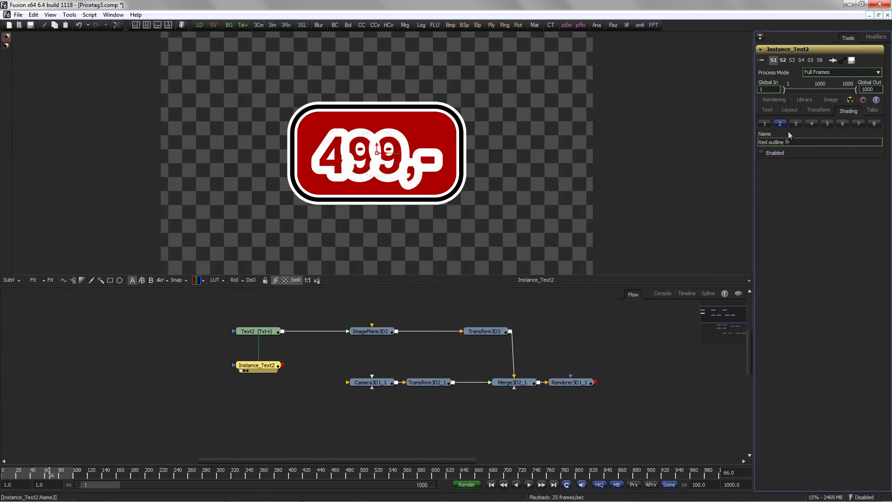
{"action": "left_click", "coordinate": [780, 153]}
{"action": "left_click", "coordinate": [780, 153]}
{"action": "left_click", "coordinate": [811, 124]}
{"action": "left_click", "coordinate": [780, 153]}
{"action": "left_click", "coordinate": [781, 154]}
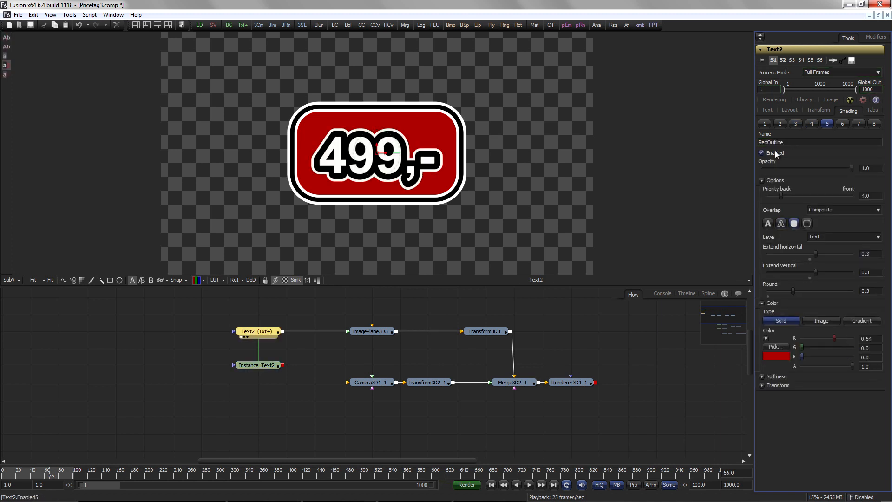
Step: Disable the RedOutline, Element 7 and Element 8 backing elements on Text2
{"action": "left_click", "coordinate": [782, 154]}
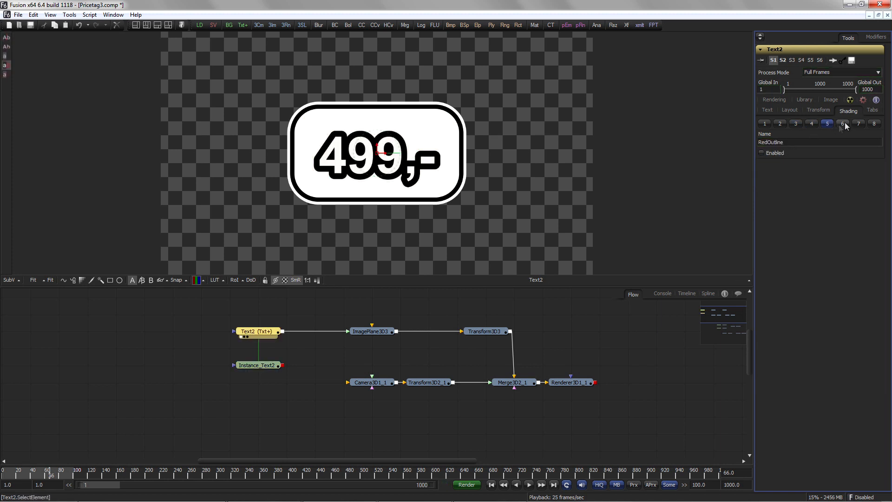
{"action": "left_click", "coordinate": [783, 153]}
{"action": "left_click", "coordinate": [858, 124]}
{"action": "left_click", "coordinate": [781, 153]}
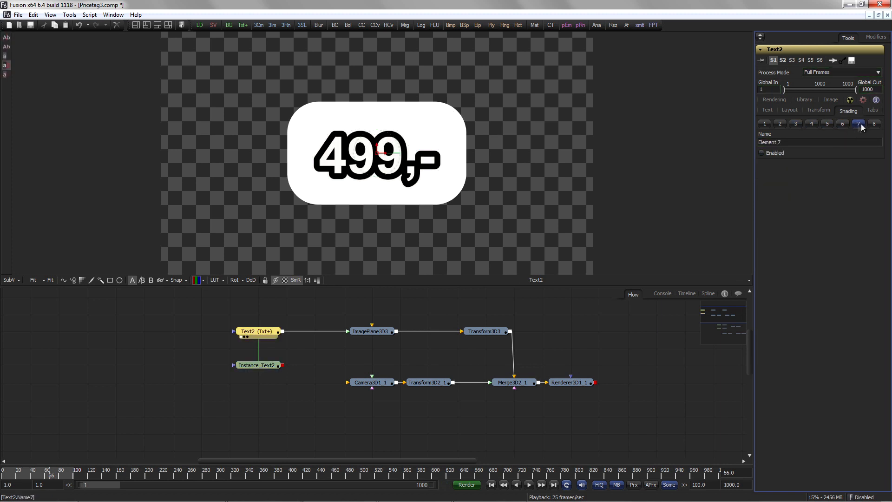
{"action": "left_click", "coordinate": [874, 124]}
{"action": "left_click", "coordinate": [782, 153]}
Step: Add a second ImagePlane3D fed by Instance_Text2, merge both planes in Merge3D3, and nudge ImagePlane3D3's Z Offset slightly
{"action": "left_click_drag", "start_coordinate": [272, 26], "coordinate": [364, 366]}
{"action": "left_click_drag", "start_coordinate": [282, 365], "coordinate": [397, 332]}
{"action": "left_click_drag", "start_coordinate": [432, 364], "coordinate": [435, 333]}
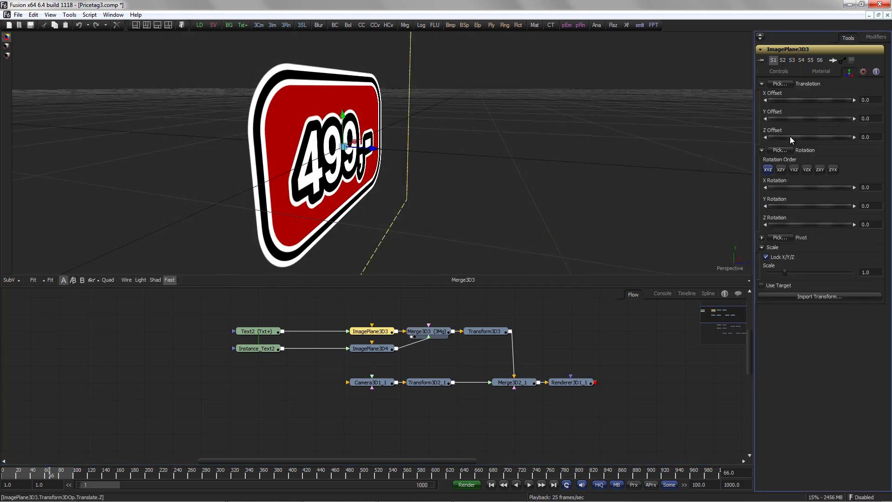
{"action": "left_click_drag", "start_coordinate": [826, 140], "coordinate": [829, 141]}
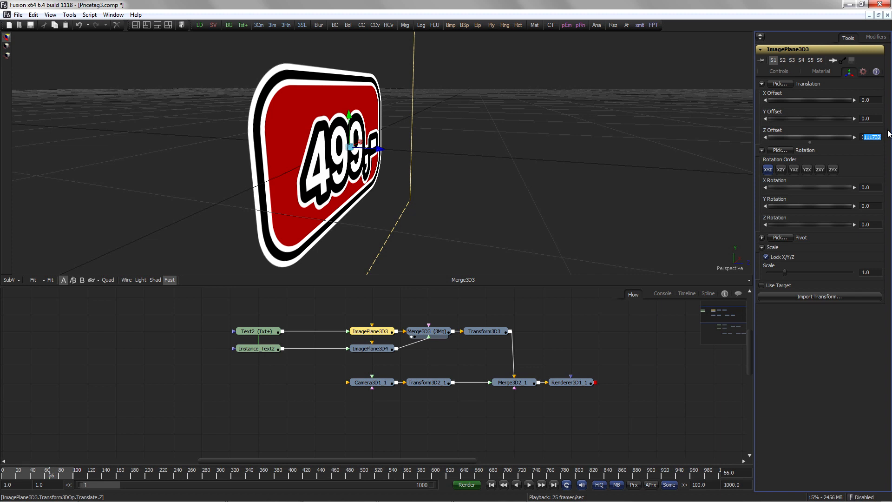
Step: Set ImagePlane3D3's Z Offset to the expression 0.02 plus Transform3D3's Z translation so the front plane follows the transform
{"action": "type", "text": "0.02"}
{"action": "key", "text": "Return"}
{"action": "type", "text": "="}
{"action": "key", "text": "Return"}
{"action": "type", "text": "0.02+"}
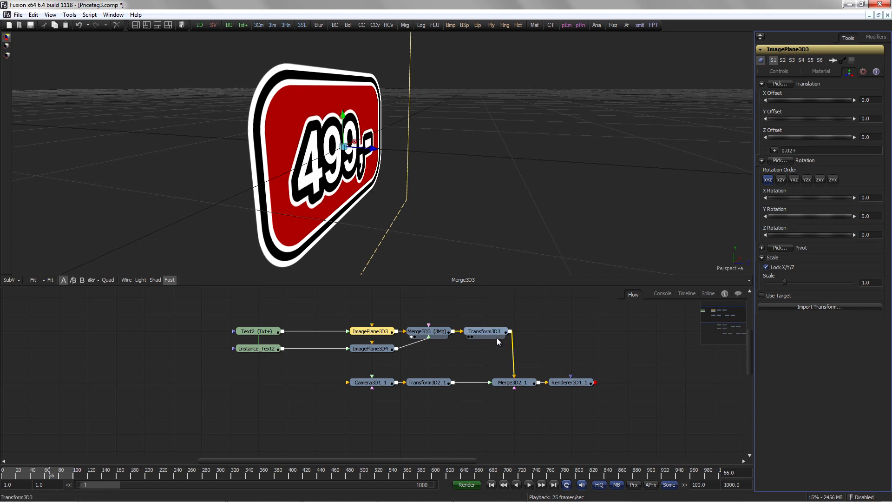
{"action": "left_click", "coordinate": [494, 332]}
{"action": "left_click", "coordinate": [822, 69]}
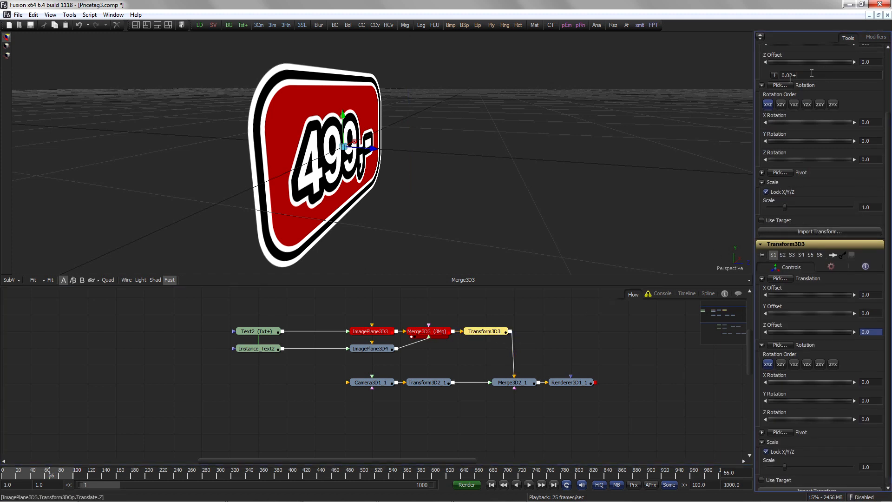
{"action": "left_click_drag", "start_coordinate": [804, 319], "coordinate": [806, 332]}
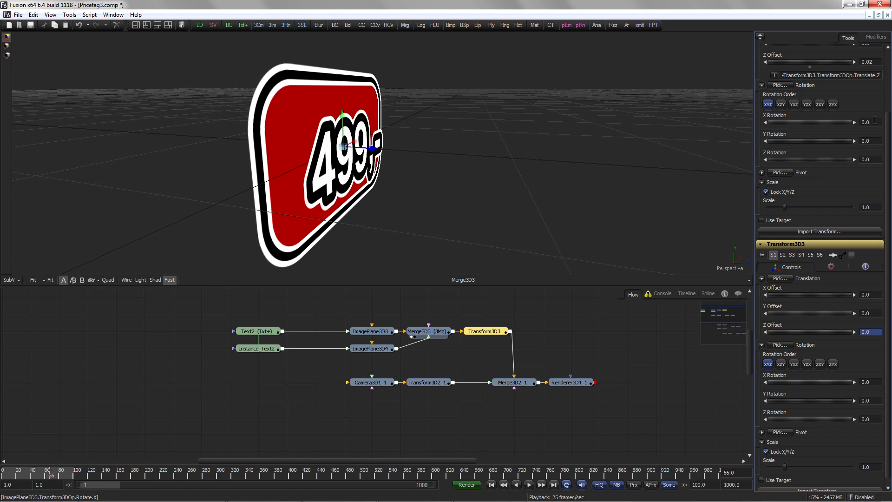
{"action": "left_click_drag", "start_coordinate": [753, 148], "coordinate": [709, 158]}
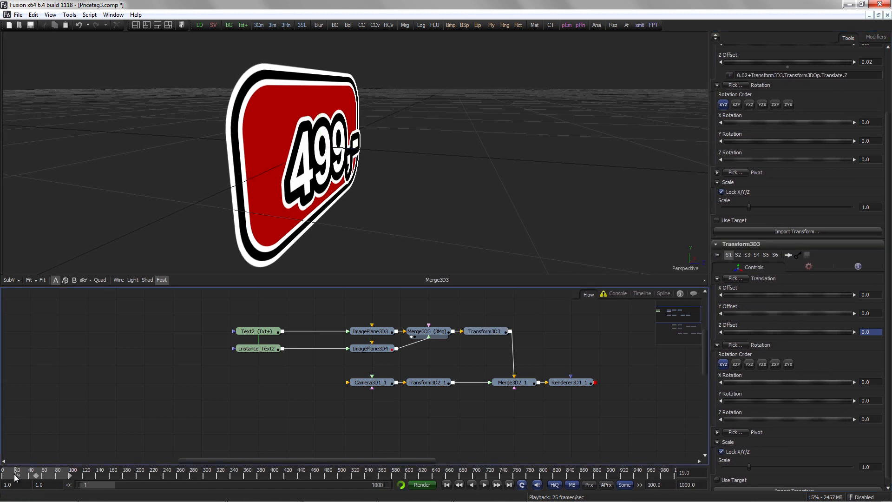
{"action": "left_click_drag", "start_coordinate": [15, 477], "coordinate": [2, 474]}
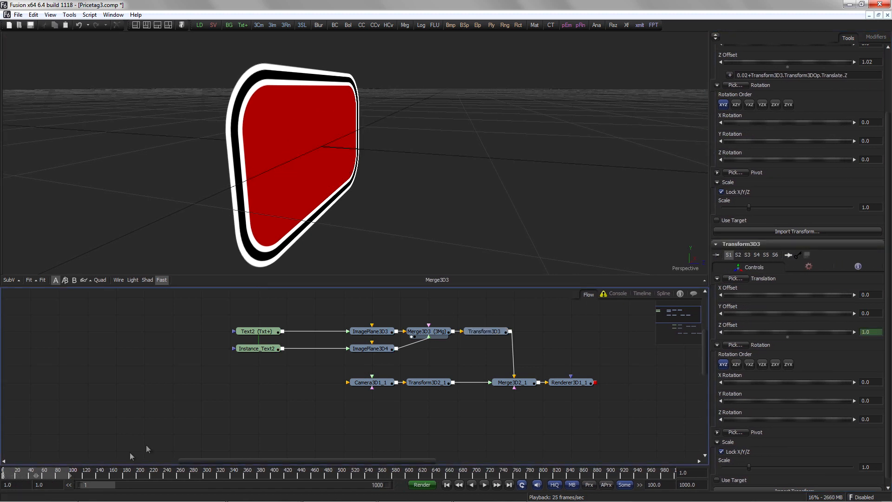
{"action": "left_click_drag", "start_coordinate": [499, 382], "coordinate": [544, 255]}
{"action": "key", "text": "space"}
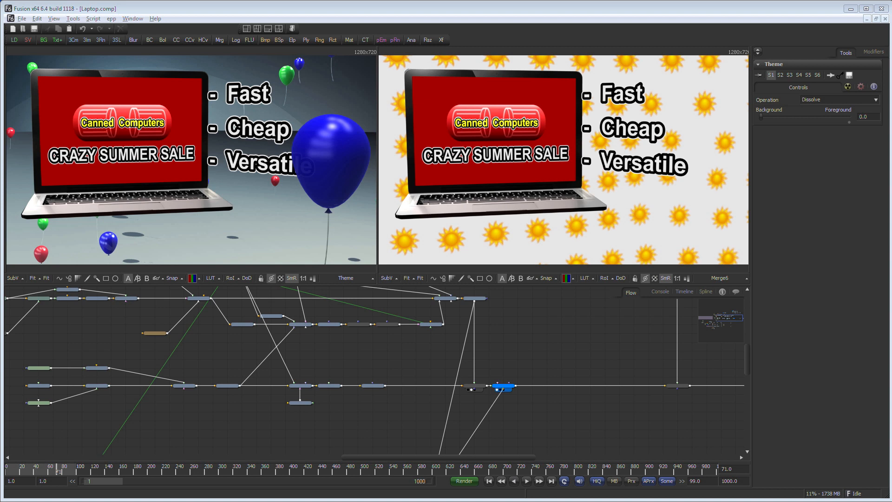
Step: Switch to LibreOffice Calc and save the sheet as commercial_v001.csv in Text CSV format with Tab delimiter and Unicode (UTF-8)
{"action": "key", "text": "alt+Tab"}
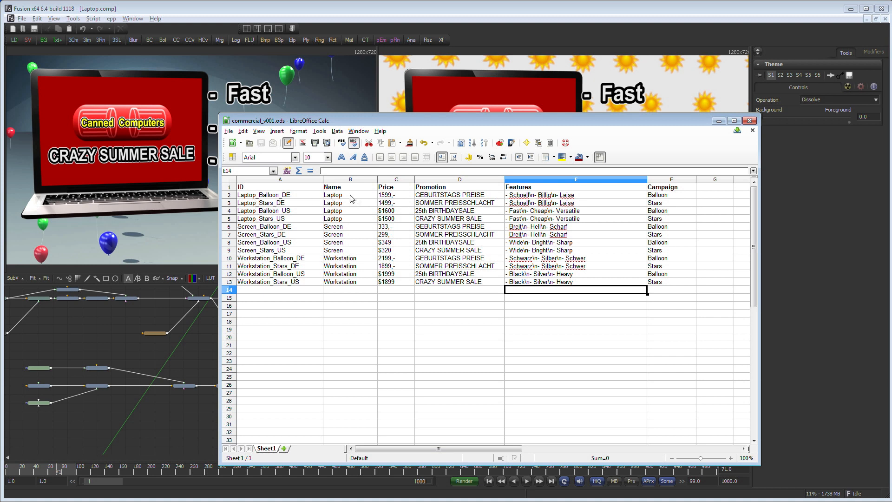
{"action": "left_click", "coordinate": [229, 131]}
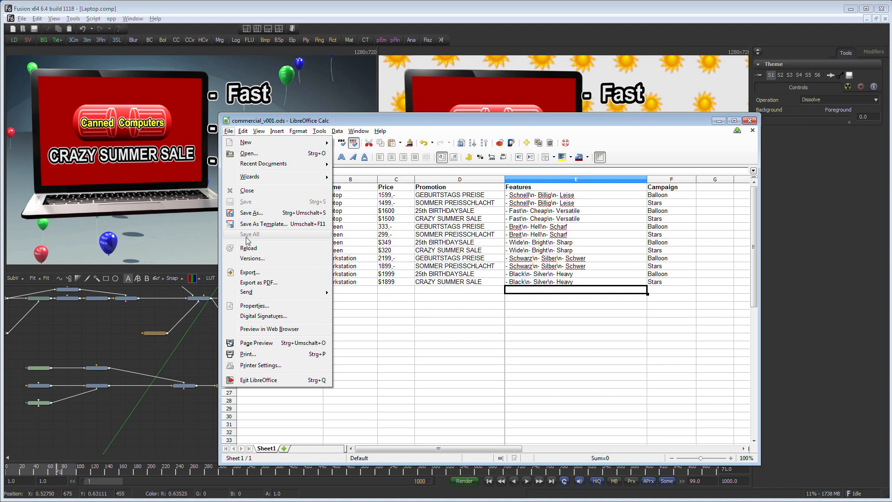
{"action": "left_click", "coordinate": [253, 213]}
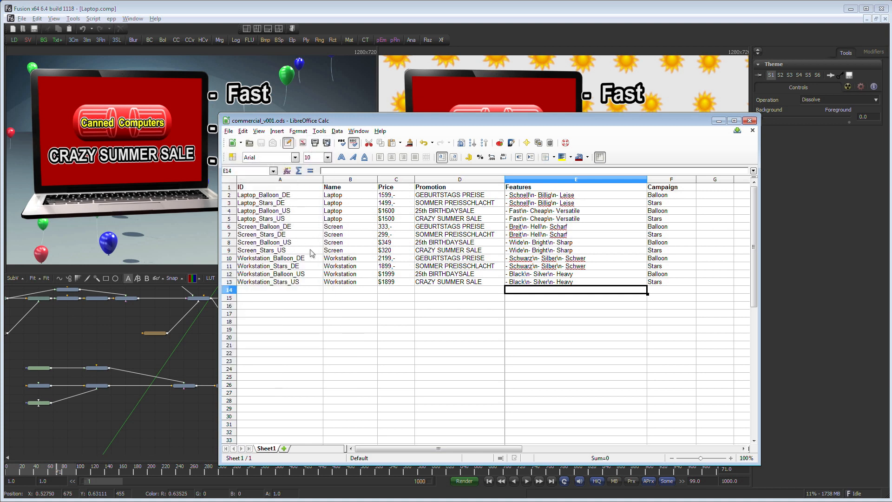
{"action": "left_click", "coordinate": [333, 368]}
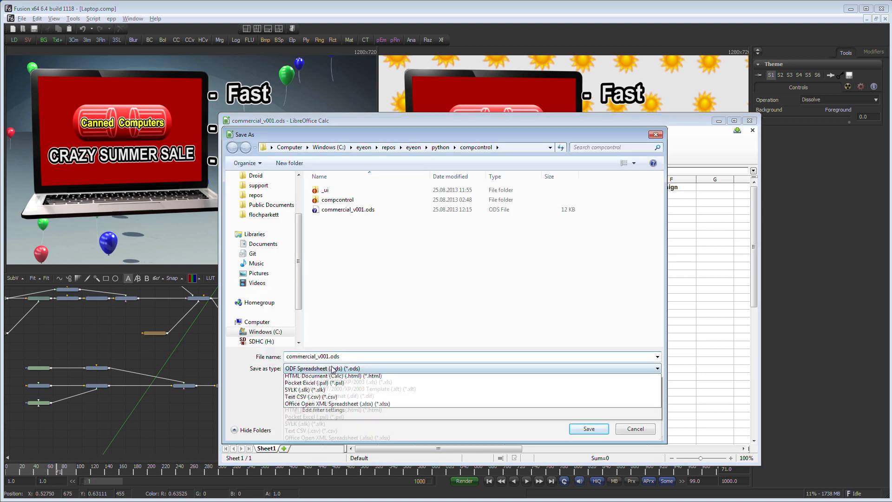
{"action": "left_click", "coordinate": [346, 484]}
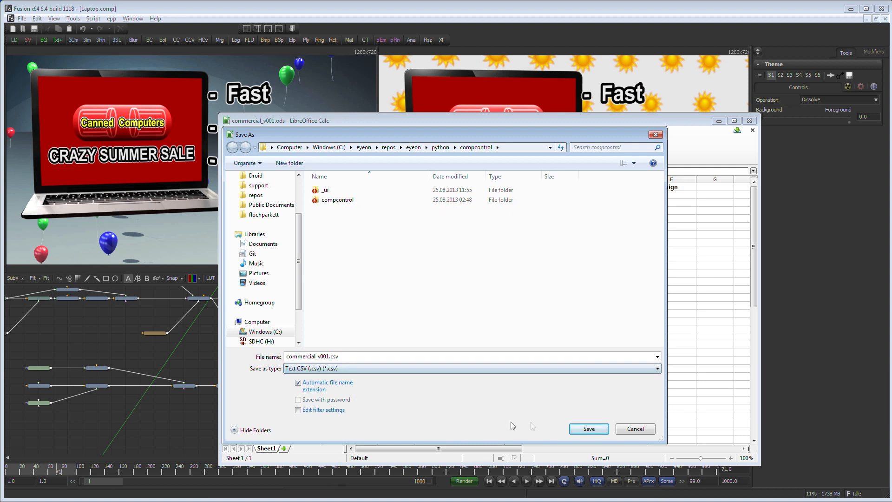
{"action": "left_click", "coordinate": [588, 428]}
{"action": "left_click", "coordinate": [544, 297]}
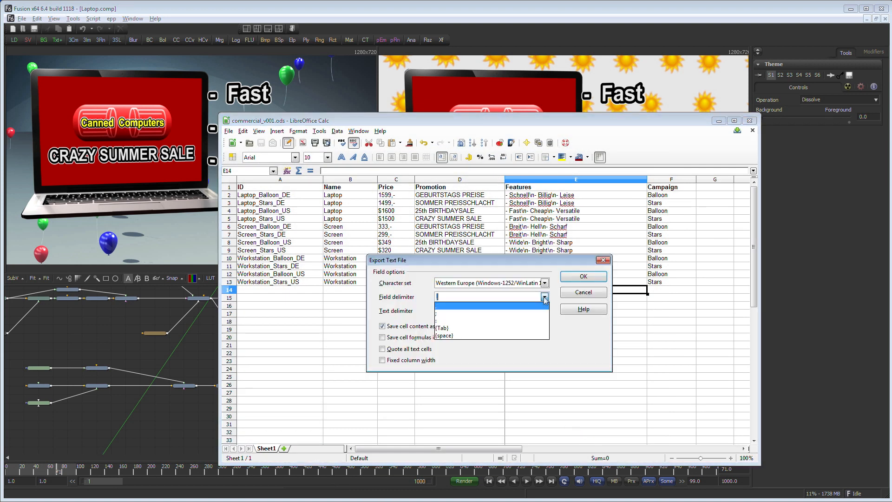
{"action": "left_click", "coordinate": [470, 333]}
{"action": "left_click", "coordinate": [543, 283]}
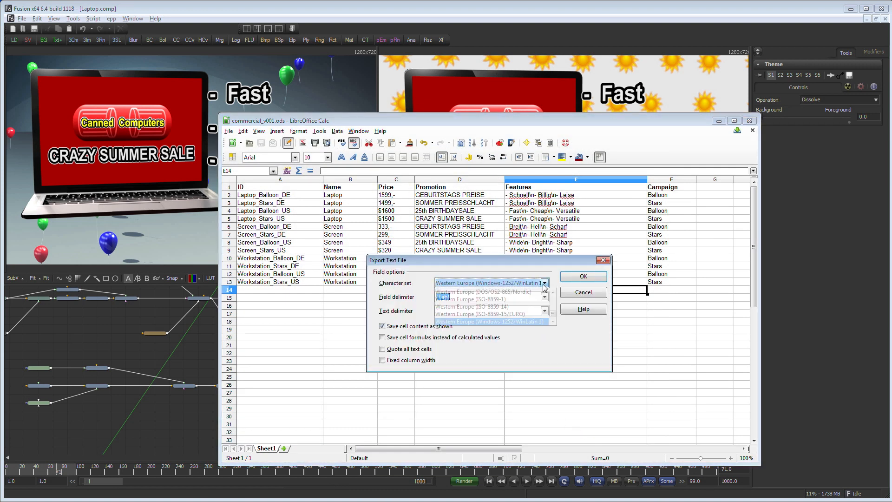
{"action": "left_click", "coordinate": [504, 308]}
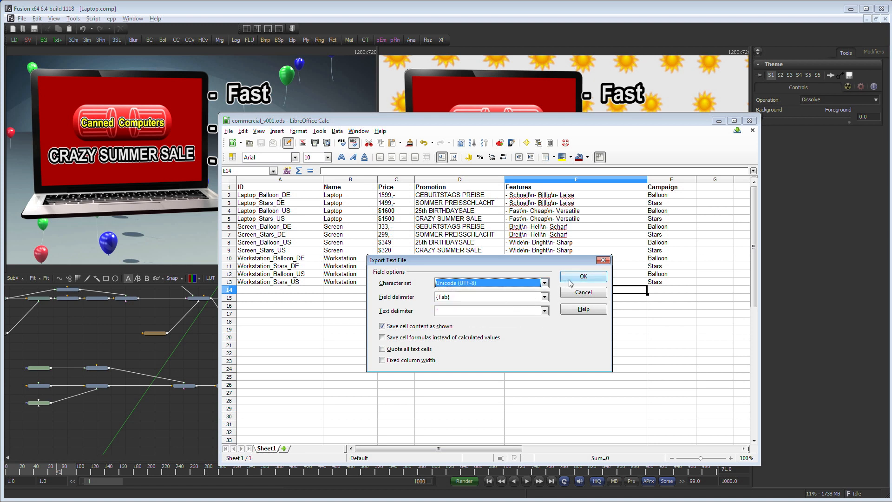
{"action": "left_click", "coordinate": [584, 276]}
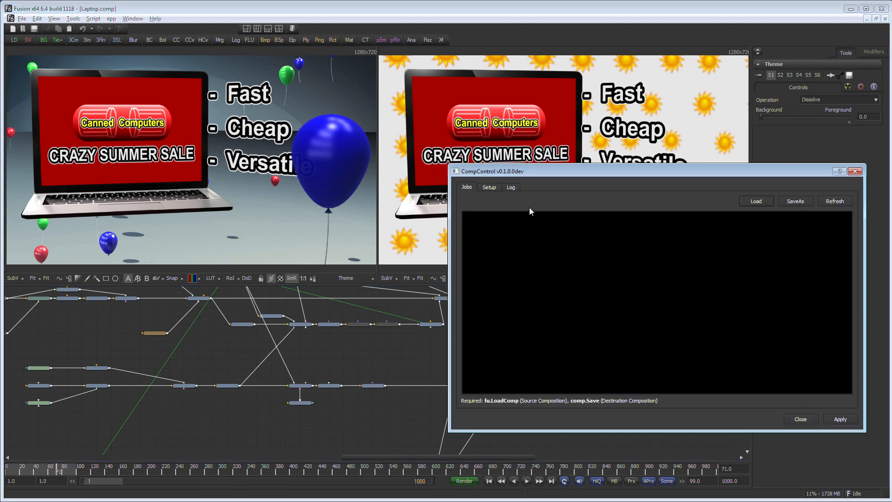
Step: Load commercial_v001.csv into the CompControl jobs list
{"action": "left_click_drag", "start_coordinate": [542, 167], "coordinate": [522, 178]}
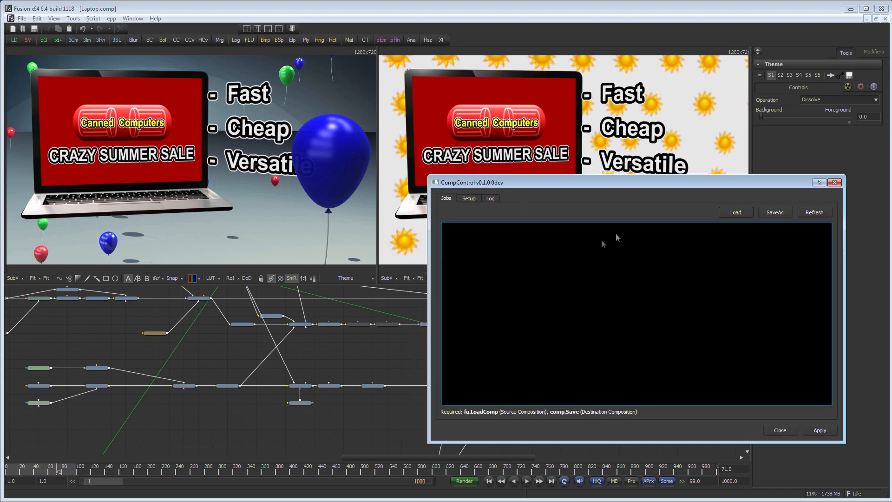
{"action": "left_click", "coordinate": [727, 214]}
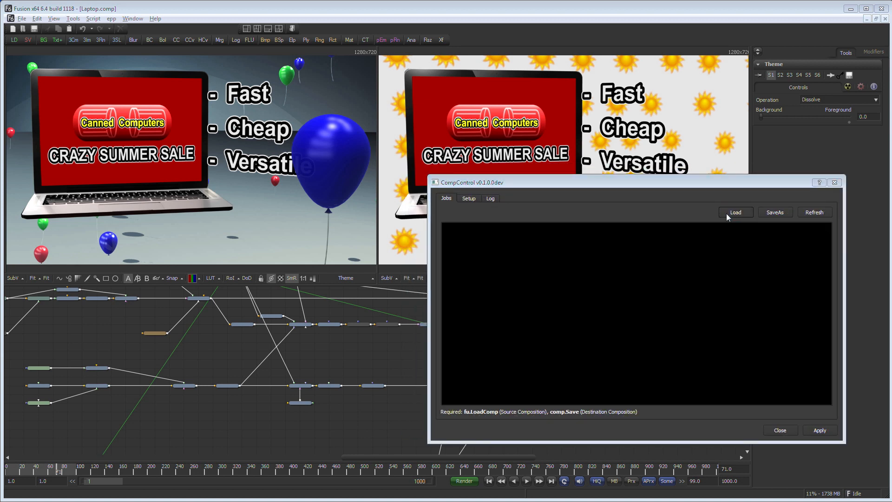
{"action": "double_click", "coordinate": [557, 272]}
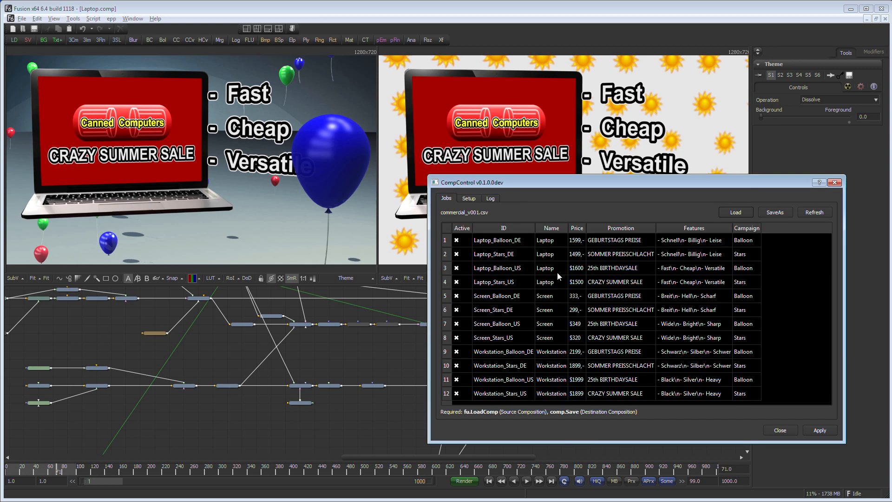
{"action": "left_click_drag", "start_coordinate": [434, 273], "coordinate": [366, 273]}
{"action": "left_click_drag", "start_coordinate": [687, 176], "coordinate": [688, 152]}
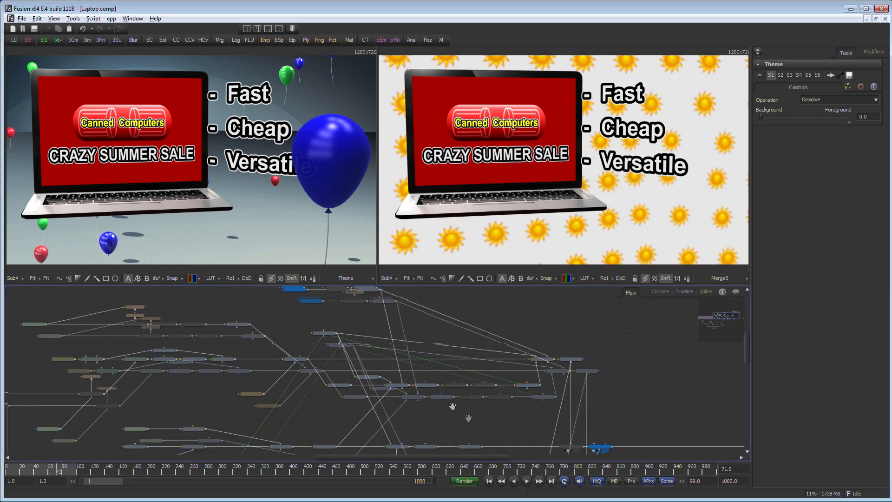
Step: Inspect the Features and Promotion text nodes of the laptop comp in a single enlarged viewer
{"action": "left_click_drag", "start_coordinate": [453, 406], "coordinate": [500, 436]}
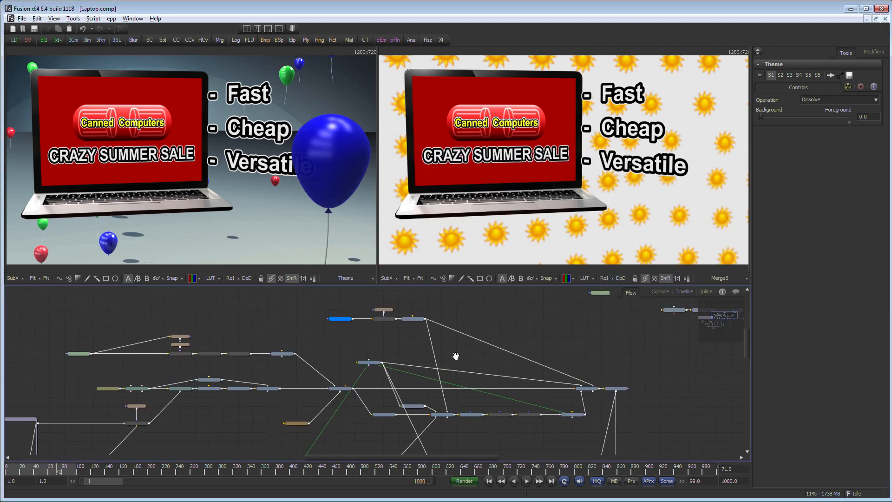
{"action": "left_click_drag", "start_coordinate": [279, 325], "coordinate": [338, 369]}
{"action": "scroll", "coordinate": [418, 376], "scroll_direction": "up", "scroll_amount": 3}
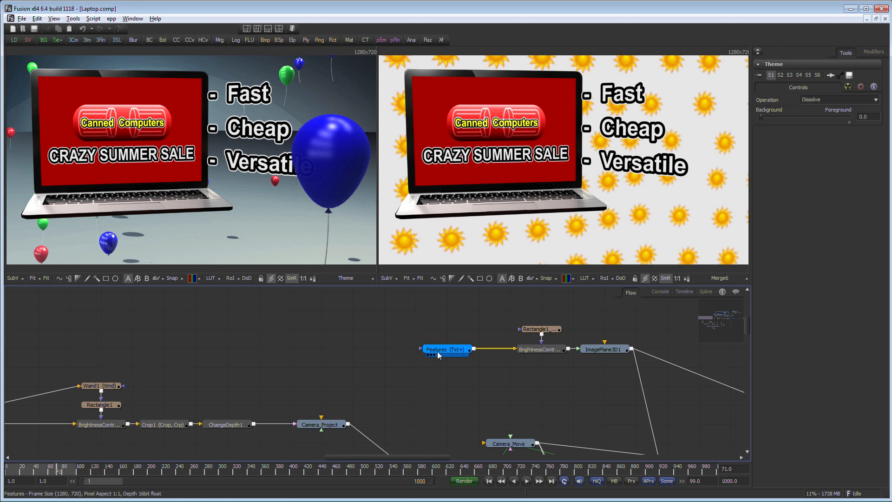
{"action": "left_click_drag", "start_coordinate": [276, 216], "coordinate": [258, 183]}
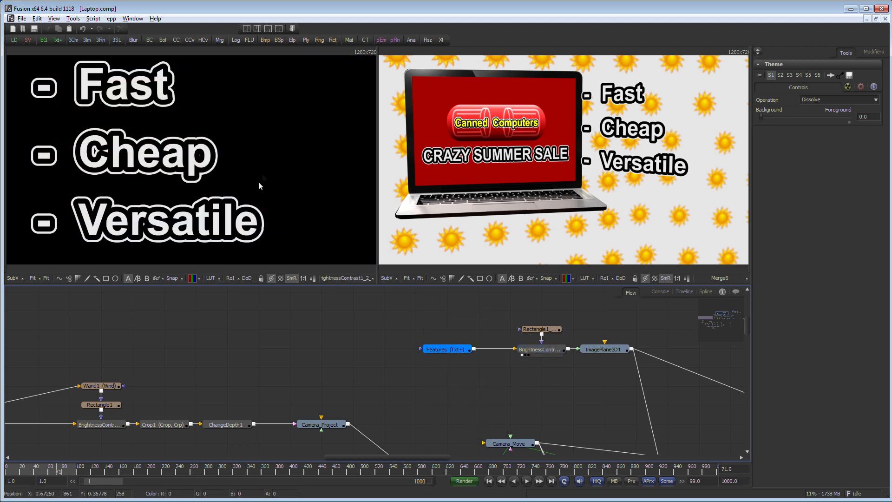
{"action": "left_click", "coordinate": [247, 29]}
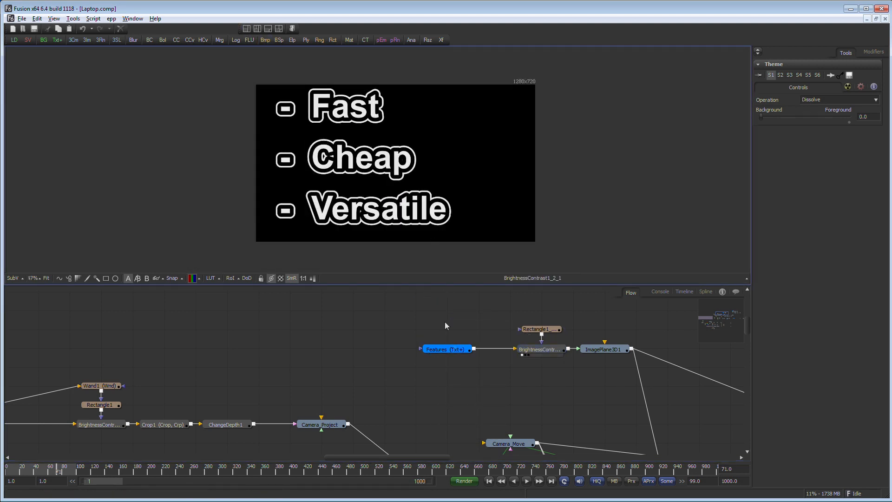
{"action": "left_click", "coordinate": [445, 349]}
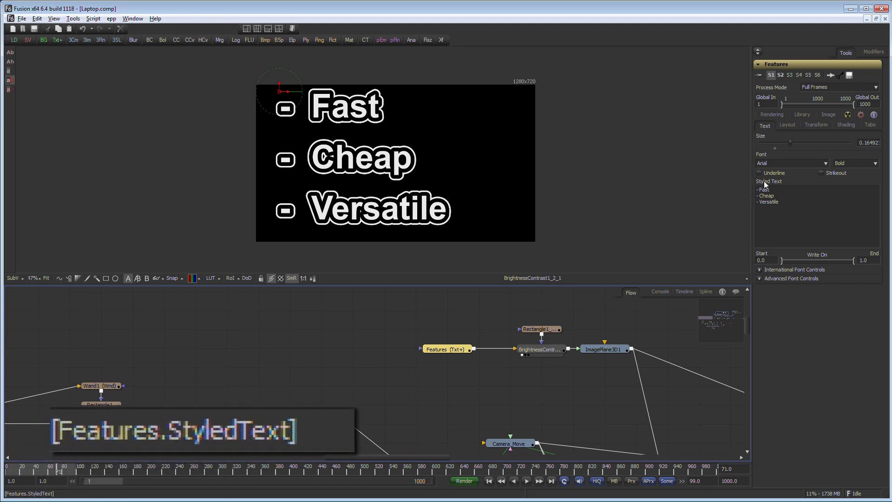
{"action": "left_click", "coordinate": [386, 381]}
{"action": "left_click_drag", "start_coordinate": [387, 383], "coordinate": [324, 324]}
{"action": "scroll", "coordinate": [386, 412], "scroll_direction": "up", "scroll_amount": 4}
{"action": "left_click_drag", "start_coordinate": [363, 407], "coordinate": [445, 423]}
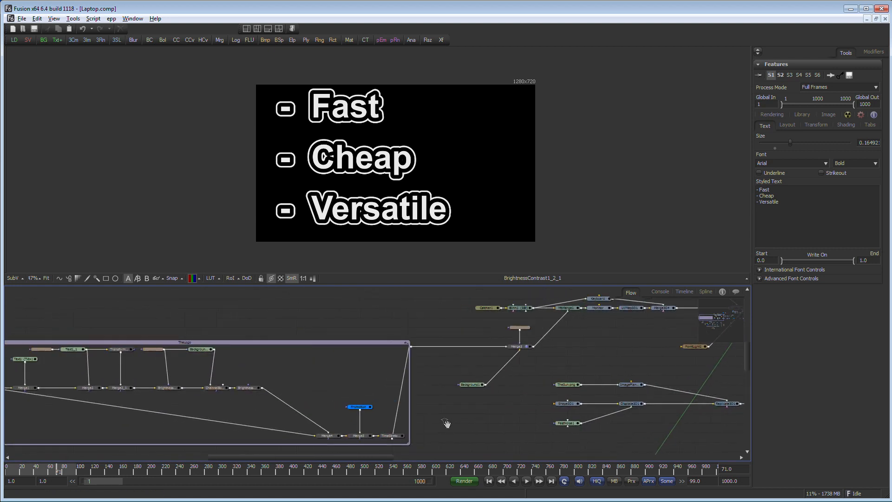
{"action": "scroll", "coordinate": [440, 418], "scroll_direction": "up", "scroll_amount": 2}
{"action": "left_click_drag", "start_coordinate": [336, 402], "coordinate": [353, 225]}
{"action": "left_click_drag", "start_coordinate": [366, 444], "coordinate": [359, 199]}
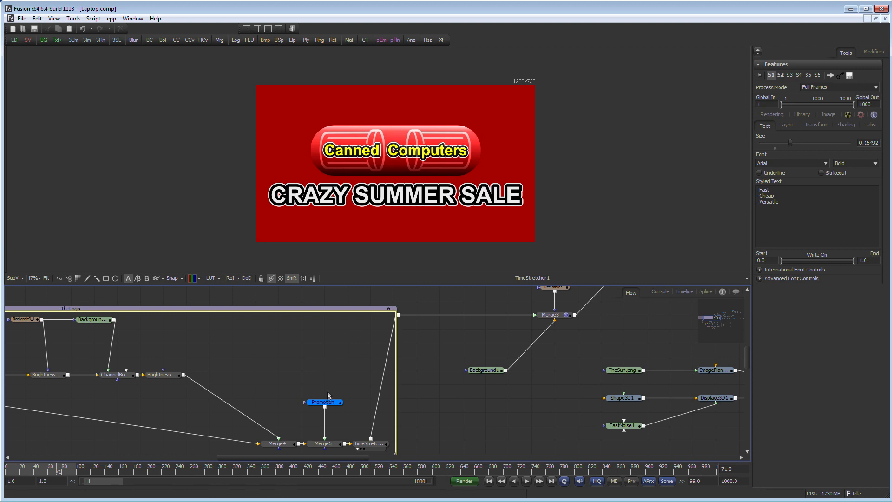
{"action": "left_click", "coordinate": [320, 401]}
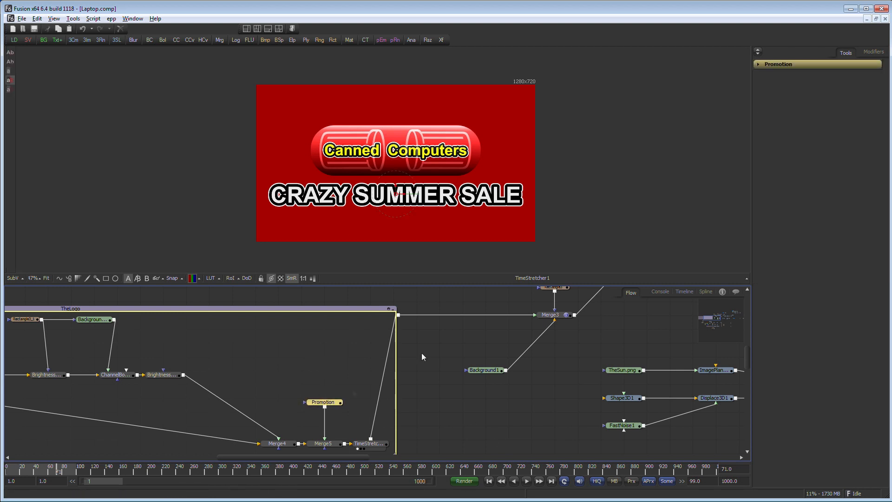
Step: Examine the Promotion and Price text nodes and their settings in the flow
{"action": "left_click", "coordinate": [758, 64]}
{"action": "scroll", "coordinate": [553, 416], "scroll_direction": "down", "scroll_amount": 6}
{"action": "left_click_drag", "start_coordinate": [629, 418], "coordinate": [401, 411]}
{"action": "left_click_drag", "start_coordinate": [594, 355], "coordinate": [530, 424]}
{"action": "scroll", "coordinate": [583, 419], "scroll_direction": "up", "scroll_amount": 4}
{"action": "left_click", "coordinate": [540, 352]}
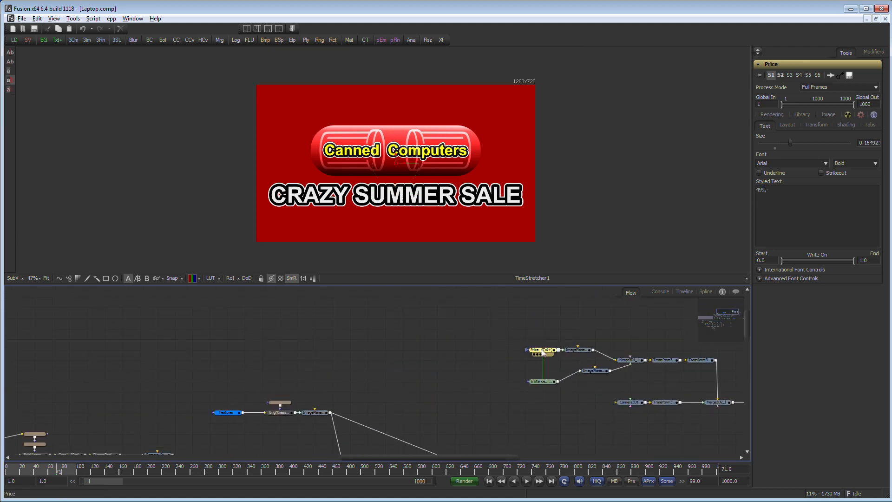
{"action": "left_click_drag", "start_coordinate": [635, 443], "coordinate": [583, 382]}
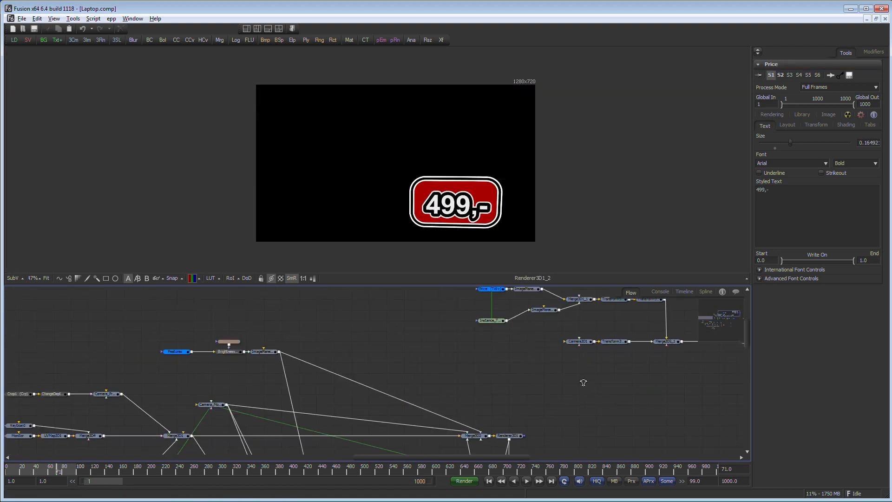
{"action": "scroll", "coordinate": [584, 382], "scroll_direction": "down", "scroll_amount": 4}
{"action": "left_click_drag", "start_coordinate": [536, 399], "coordinate": [505, 335]}
{"action": "scroll", "coordinate": [544, 408], "scroll_direction": "up", "scroll_amount": 5}
{"action": "left_click", "coordinate": [583, 364]}
{"action": "left_click_drag", "start_coordinate": [567, 306], "coordinate": [609, 378]}
{"action": "left_click", "coordinate": [581, 348]}
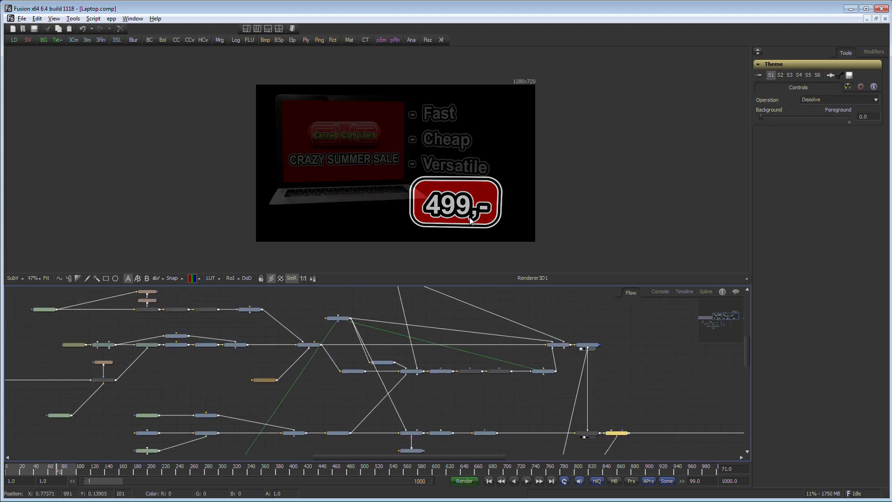
{"action": "left_click_drag", "start_coordinate": [553, 419], "coordinate": [565, 394]}
{"action": "left_click", "coordinate": [594, 412]}
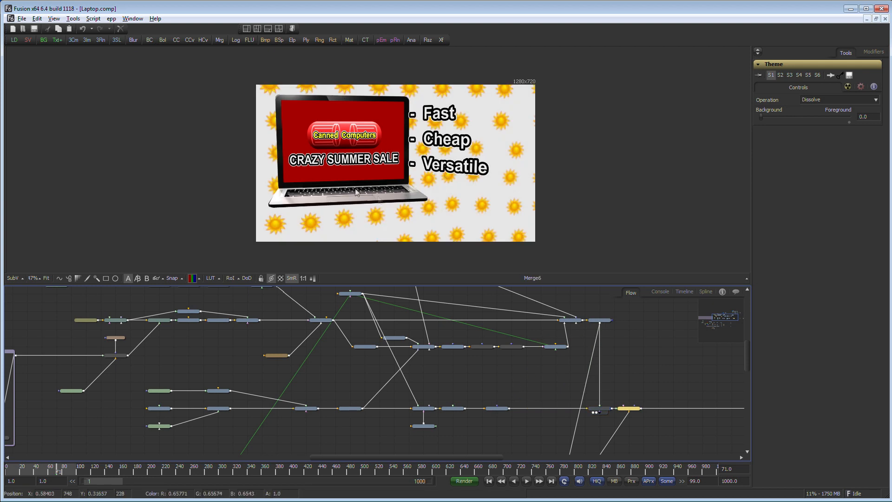
Step: View the final merge nodes and the Theme dissolve's Background/Foreground mix, then close the laptop comp
{"action": "left_click_drag", "start_coordinate": [514, 400], "coordinate": [481, 270]}
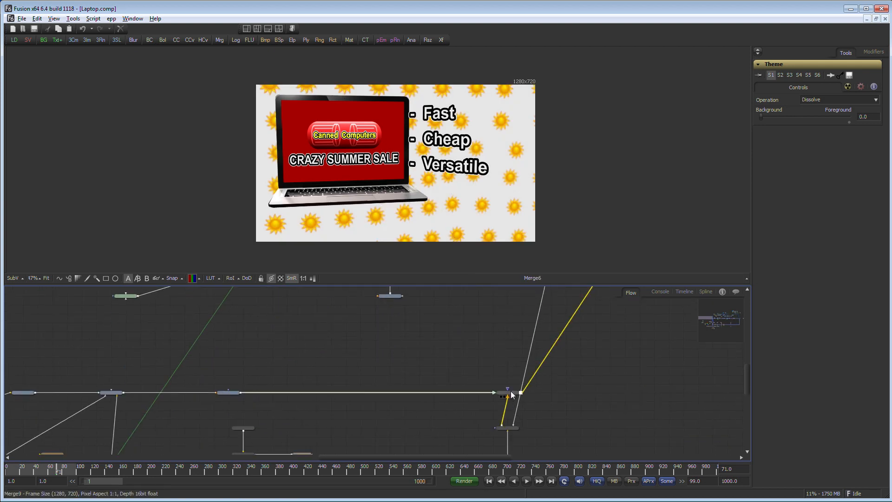
{"action": "left_click_drag", "start_coordinate": [507, 427], "coordinate": [443, 237]}
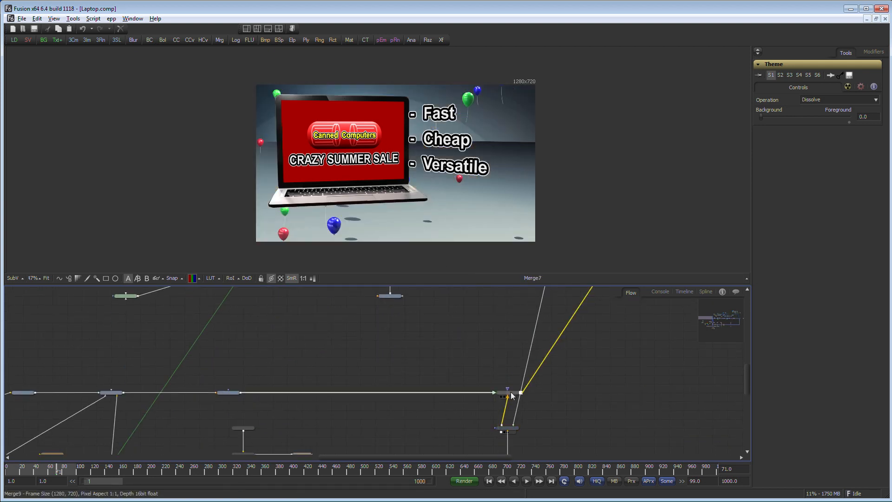
{"action": "left_click_drag", "start_coordinate": [509, 395], "coordinate": [451, 194]}
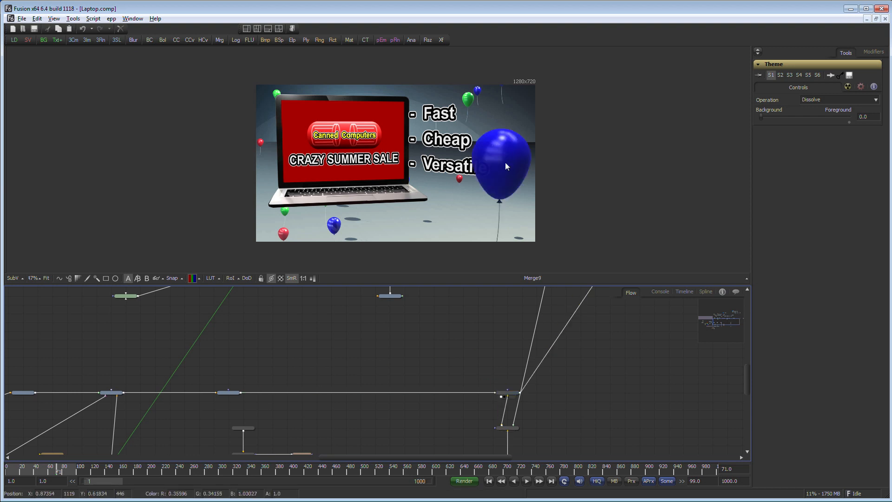
{"action": "left_click_drag", "start_coordinate": [583, 335], "coordinate": [544, 150]}
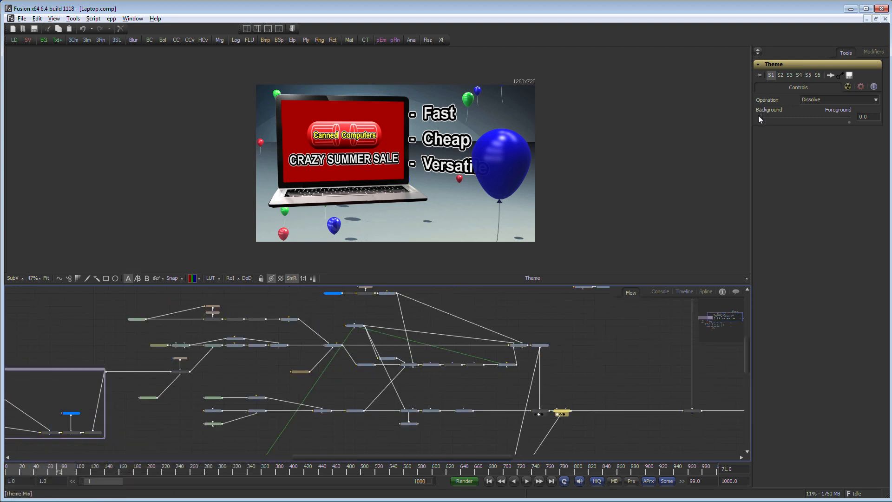
{"action": "mouse_move", "coordinate": [758, 116]}
{"action": "left_mouse_down"}
{"action": "mouse_move", "coordinate": [841, 116]}
{"action": "mouse_move", "coordinate": [757, 116]}
{"action": "mouse_move", "coordinate": [859, 125]}
{"action": "mouse_move", "coordinate": [742, 116]}
{"action": "left_mouse_up"}
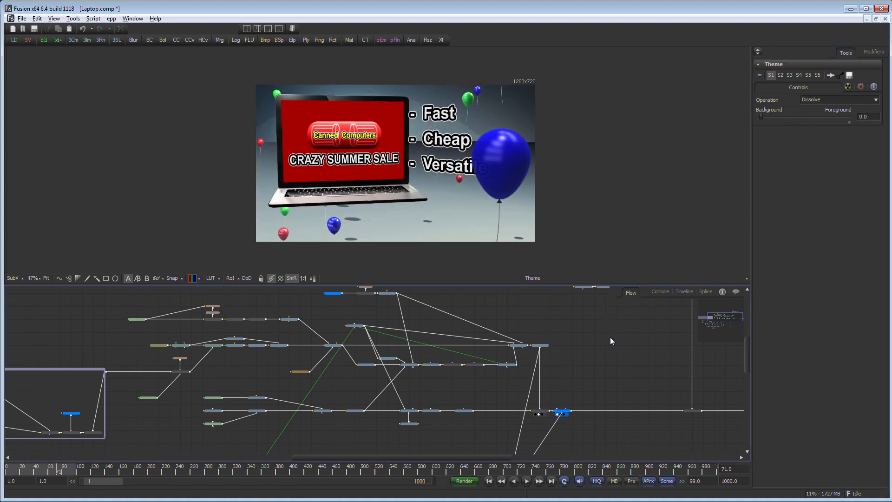
{"action": "left_click", "coordinate": [885, 19]}
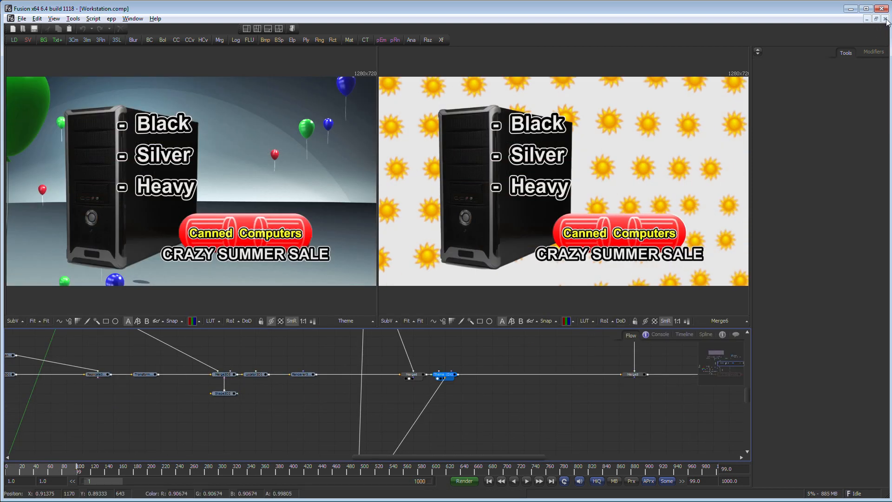
Step: Close the Workstation comp and switch to the CompControl window
{"action": "left_click", "coordinate": [886, 19]}
{"action": "key", "text": "ctrl+o"}
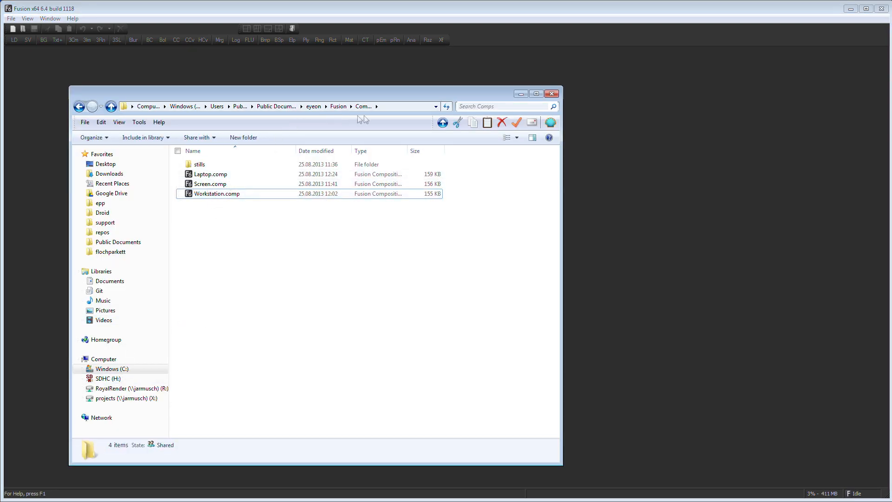
{"action": "key", "text": "Escape"}
{"action": "key", "text": "alt+Tab"}
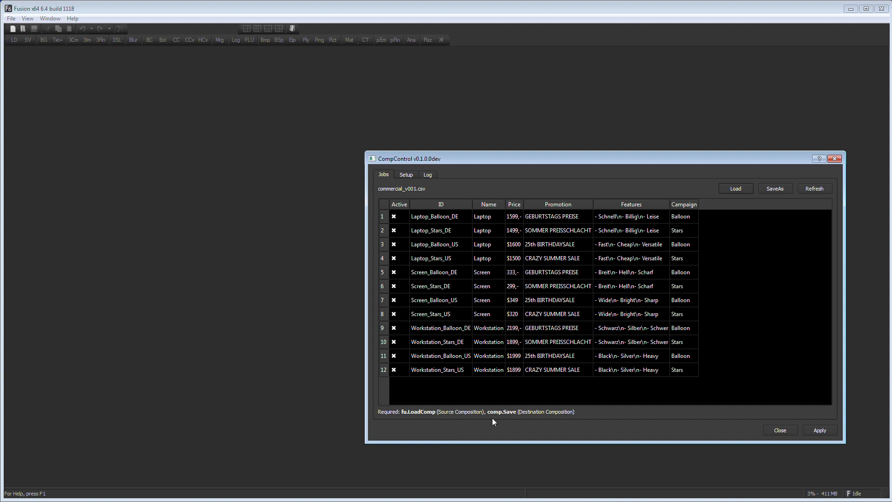
Step: Move the Name column before ID and rename it fu.LoadComp
{"action": "left_click", "coordinate": [489, 205]}
{"action": "left_click_drag", "start_coordinate": [493, 204], "coordinate": [427, 204]}
{"action": "double_click", "coordinate": [425, 205]}
{"action": "type", "text": "fu.LoadC"}
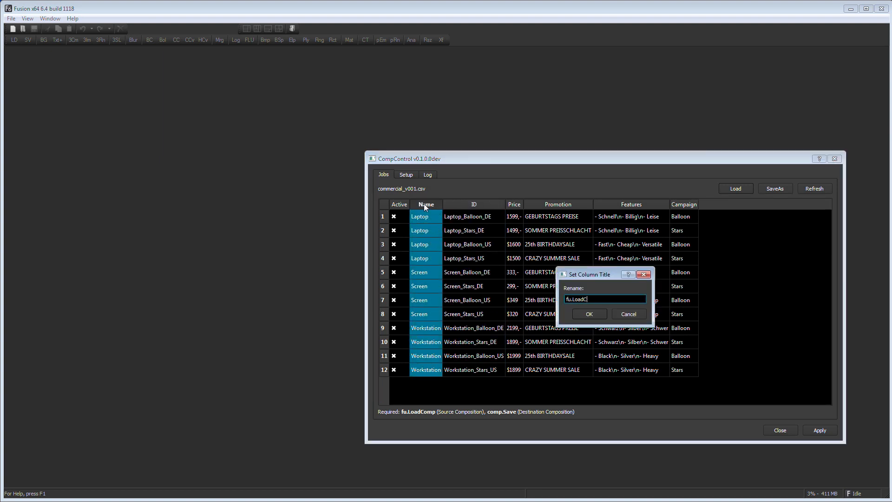
{"action": "key", "text": "Return"}
Step: Rename the ID column to comp.Save
{"action": "left_click", "coordinate": [459, 204]}
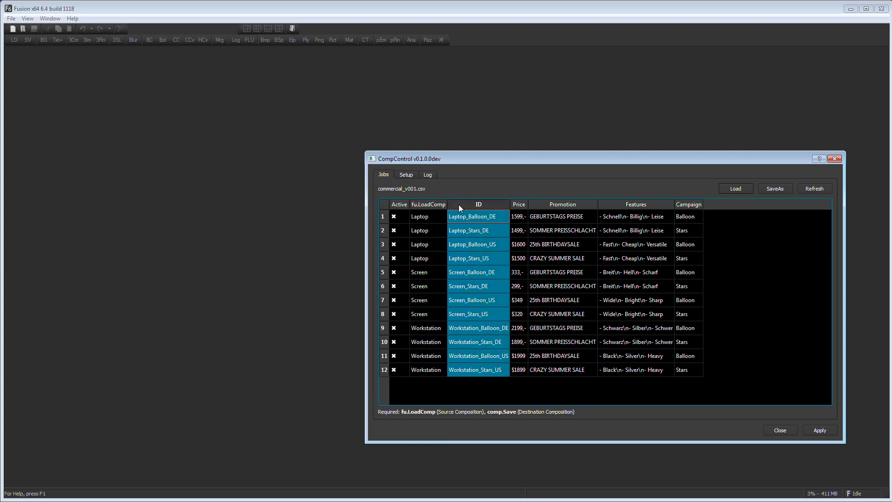
{"action": "double_click", "coordinate": [492, 207]}
{"action": "type", "text": "comp.Sa"}
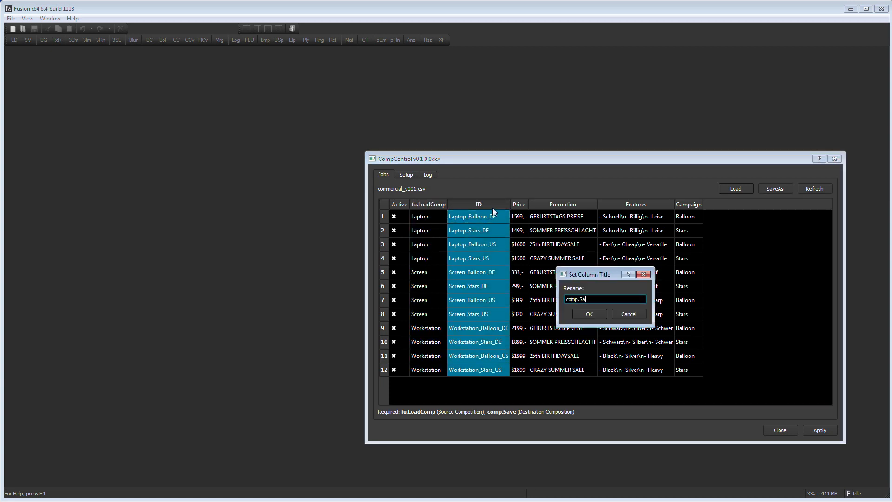
{"action": "type", "text": "ve"}
{"action": "key", "text": "Return"}
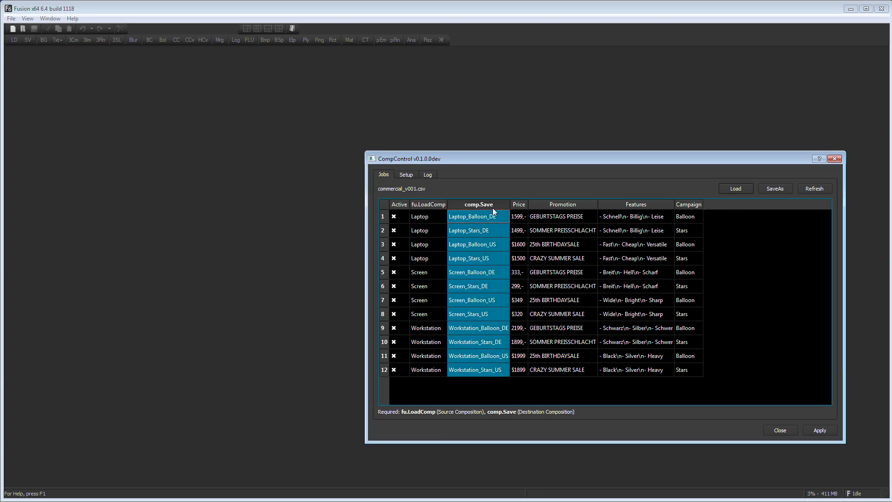
Step: Duplicate the comp.Save column as a new column named Saver1.Clip
{"action": "right_click", "coordinate": [484, 208]}
{"action": "left_click", "coordinate": [492, 230]}
{"action": "type", "text": "Si"}
{"action": "key", "text": "BackSpace"}
{"action": "type", "text": "aver1.Clip"}
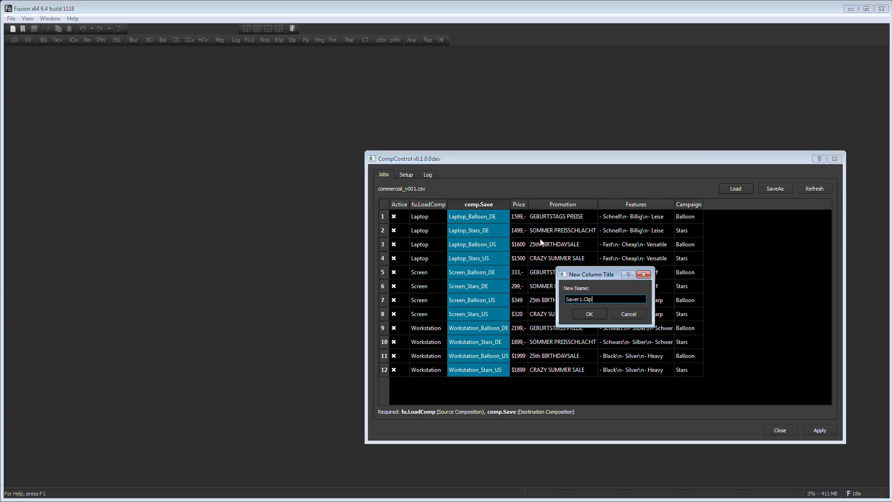
{"action": "left_click", "coordinate": [588, 314]}
{"action": "left_click_drag", "start_coordinate": [541, 204], "coordinate": [468, 205]}
{"action": "left_click", "coordinate": [548, 206]}
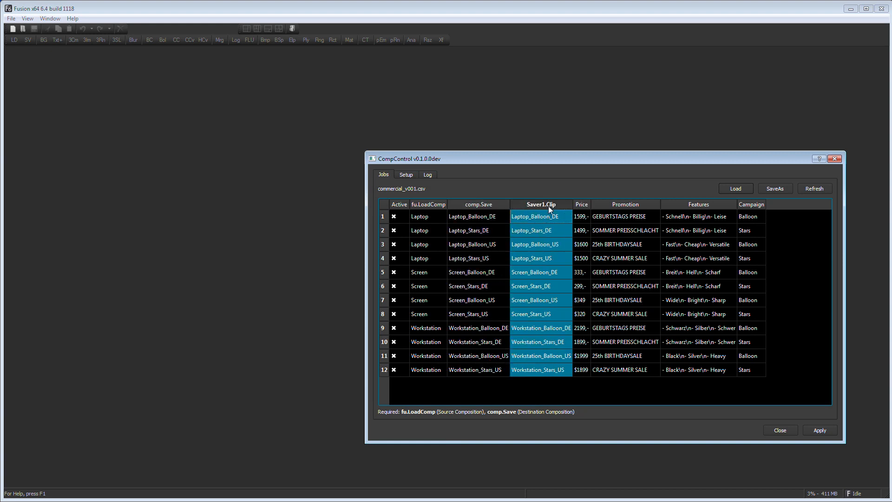
Step: Rename the Price column to Price.StyledText
{"action": "left_click", "coordinate": [581, 206]}
{"action": "double_click", "coordinate": [583, 206]}
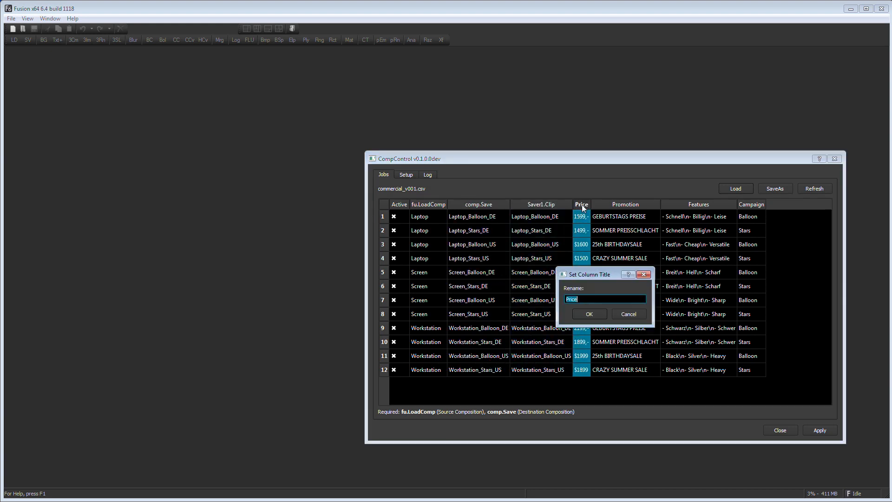
{"action": "key", "text": "End"}
{"action": "type", "text": ".StyledText"}
{"action": "key", "text": "Return"}
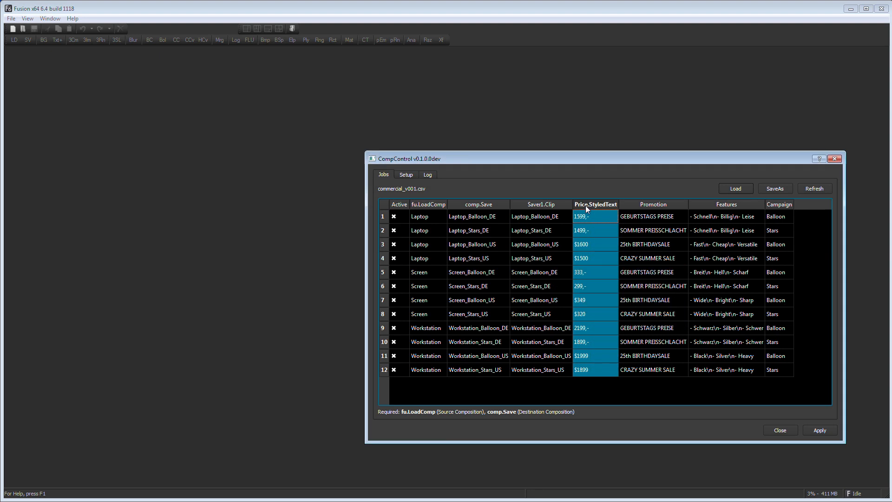
Step: Rename the Promotion column to Promotion.StyledText
{"action": "left_click", "coordinate": [643, 205]}
{"action": "double_click", "coordinate": [644, 204]}
{"action": "type", "text": ".St"}
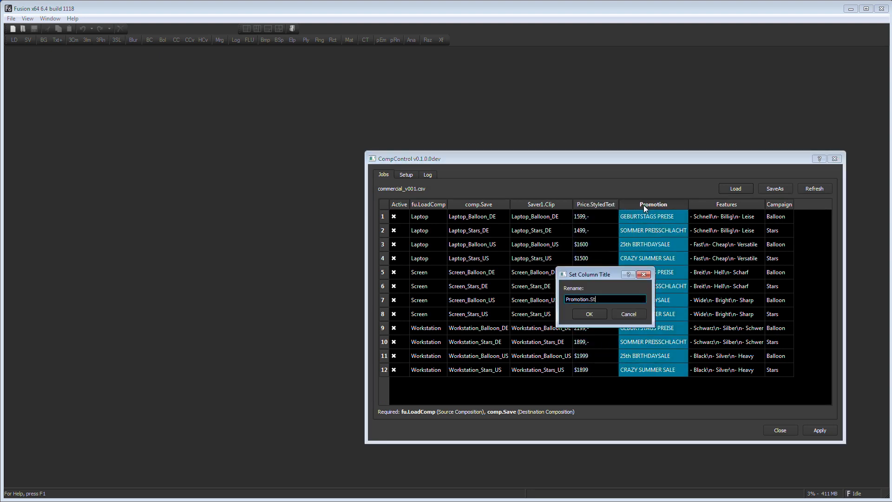
{"action": "type", "text": "yledText"}
{"action": "key", "text": "Return"}
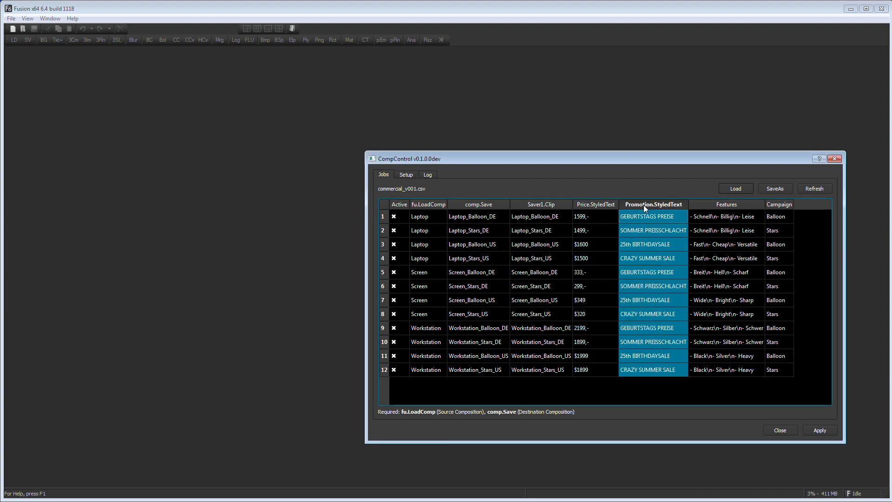
Step: Rename the Features column to Features.StyledText
{"action": "double_click", "coordinate": [705, 202]}
{"action": "type", "text": ".StyledText"}
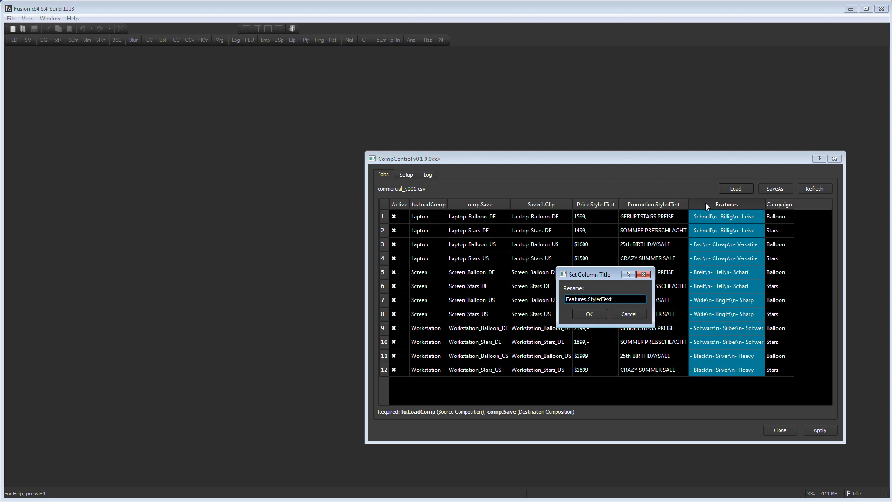
{"action": "key", "text": "Return"}
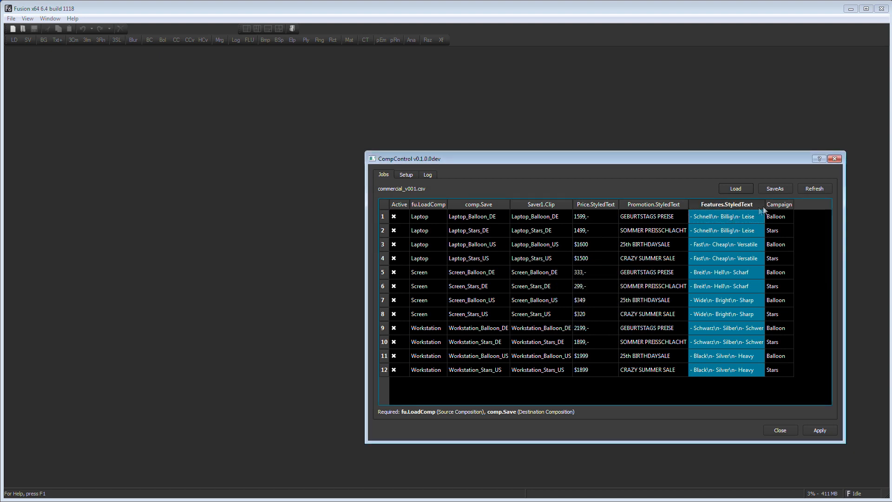
Step: Rename the Campaign column to Theme.Mix and convert its values to integers
{"action": "left_click", "coordinate": [777, 206]}
{"action": "double_click", "coordinate": [778, 207]}
{"action": "type", "text": "Theme.Mix"}
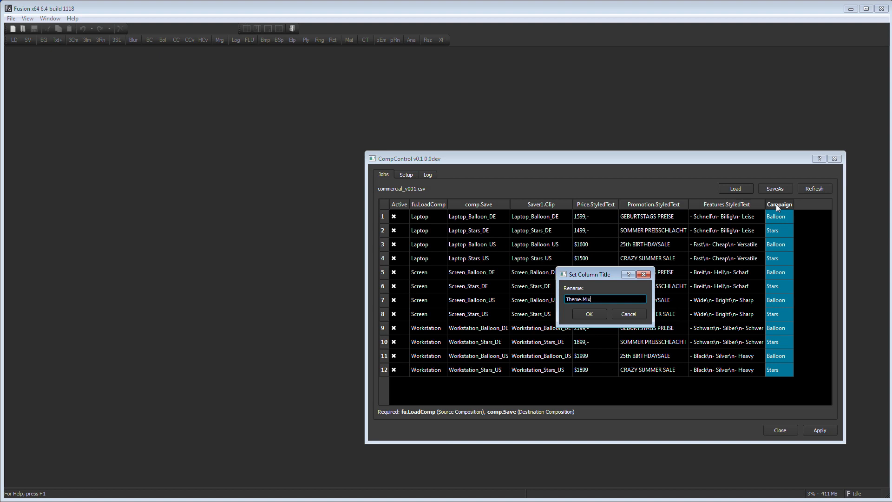
{"action": "key", "text": "Return"}
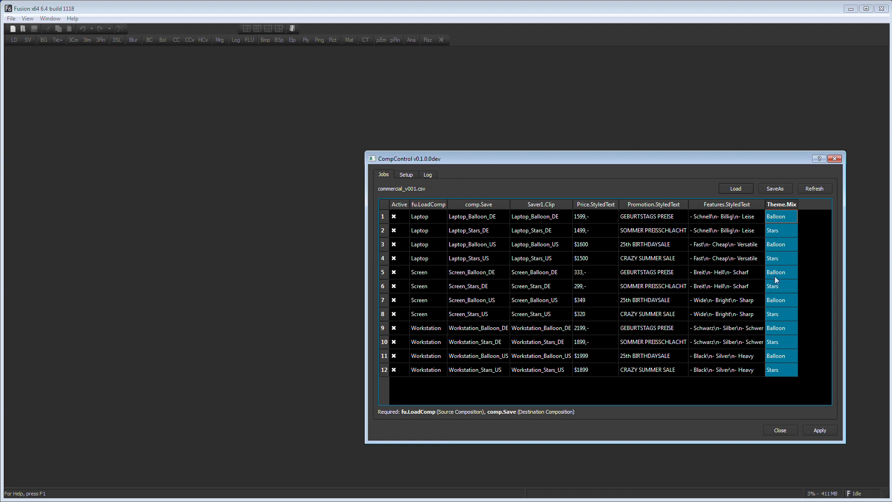
{"action": "right_click", "coordinate": [777, 205]}
{"action": "left_click", "coordinate": [782, 238]}
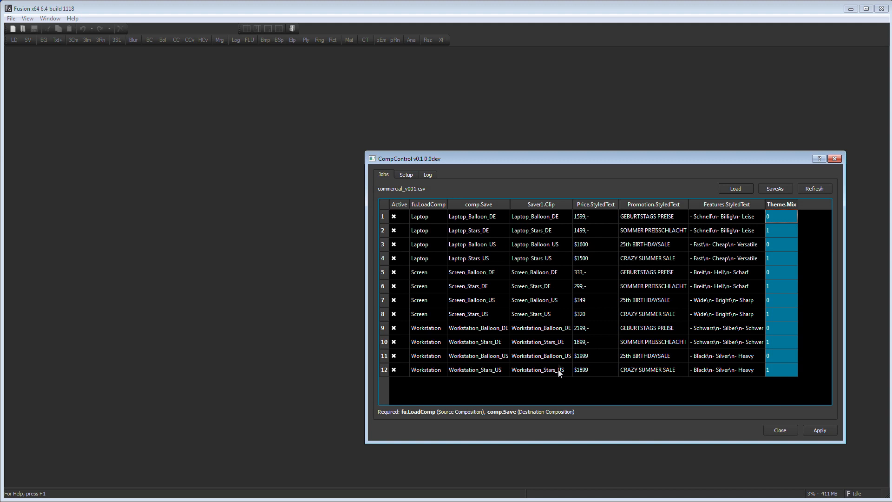
Step: Replace the fu.LoadComp values with the pattern {compsrc}\{self}.comp
{"action": "left_click", "coordinate": [403, 175]}
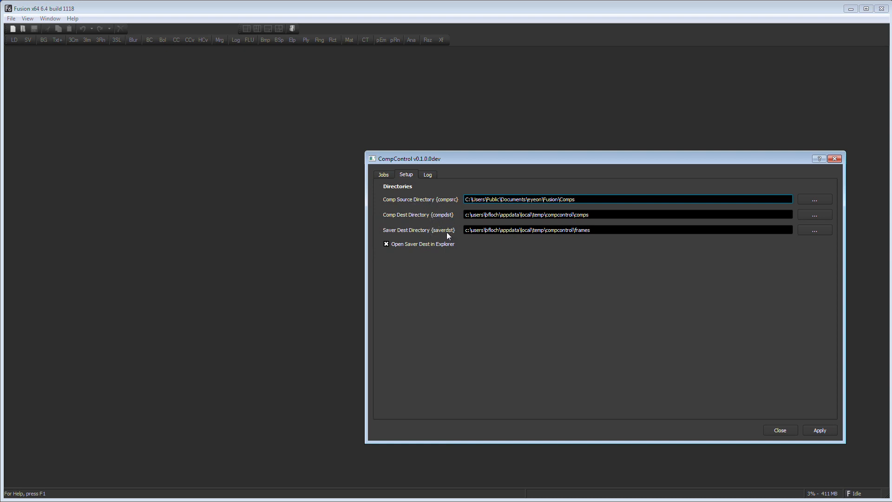
{"action": "left_click", "coordinate": [390, 175]}
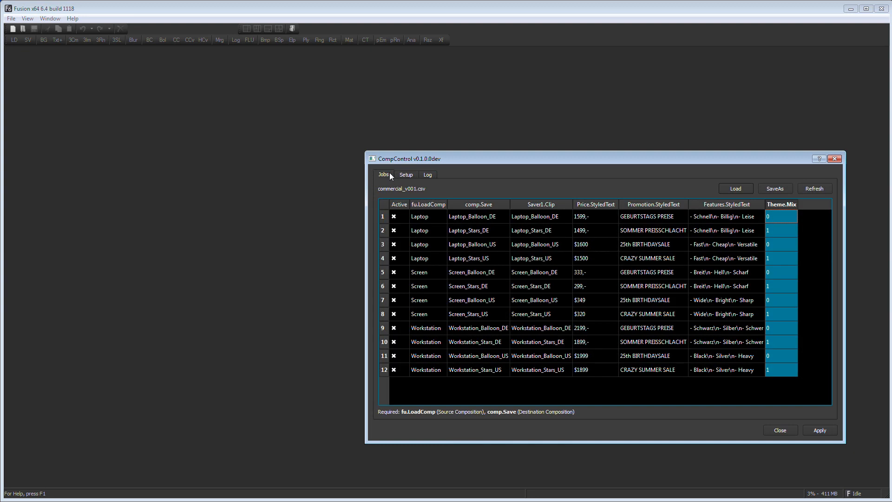
{"action": "left_click", "coordinate": [423, 203]}
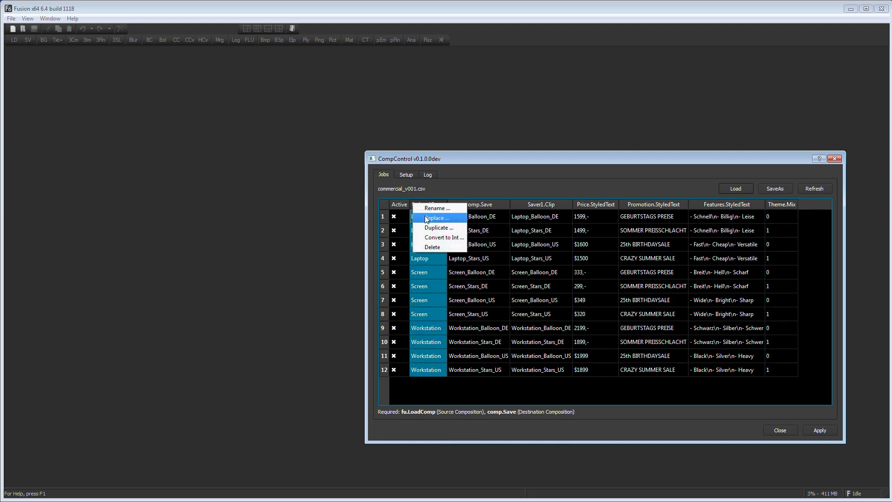
{"action": "left_click", "coordinate": [427, 219]}
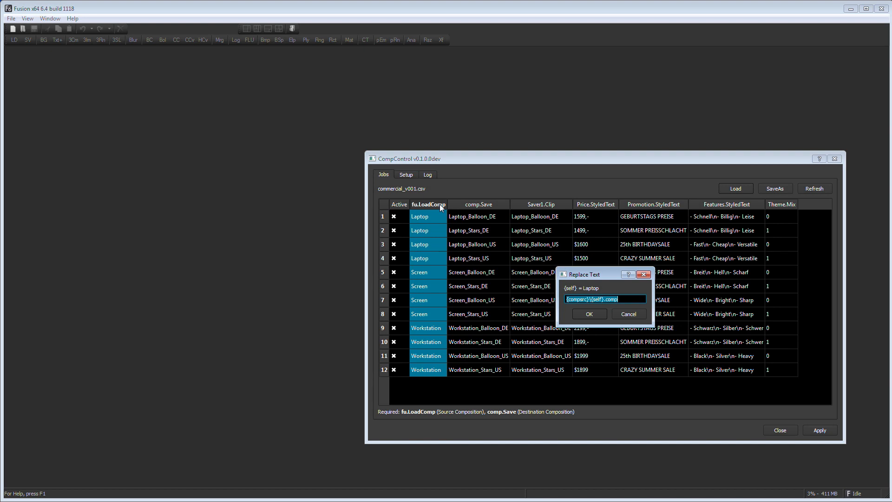
{"action": "left_click", "coordinate": [590, 315]}
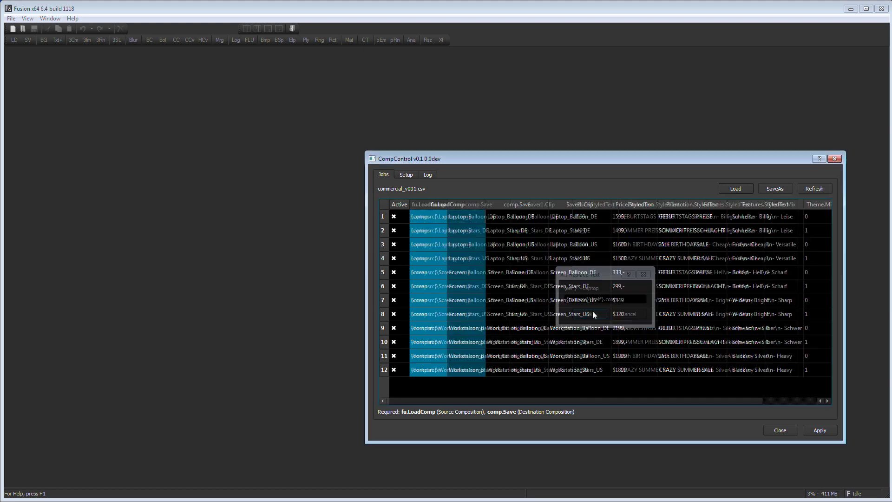
Step: Replace the comp.Save values with the pattern {compdst}\{self}.comp
{"action": "left_click", "coordinate": [517, 205]}
{"action": "right_click", "coordinate": [517, 205]}
{"action": "left_click", "coordinate": [530, 230]}
{"action": "left_click", "coordinate": [599, 314]}
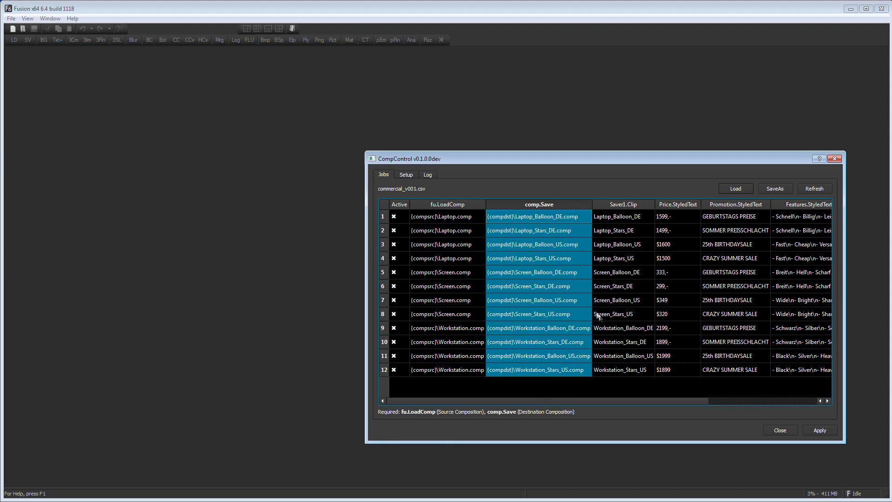
Step: Replace the Saver1.Clip values with the pattern {saverdst}\{self}\{self}_.jpg
{"action": "left_click", "coordinate": [626, 205]}
{"action": "right_click", "coordinate": [626, 205]}
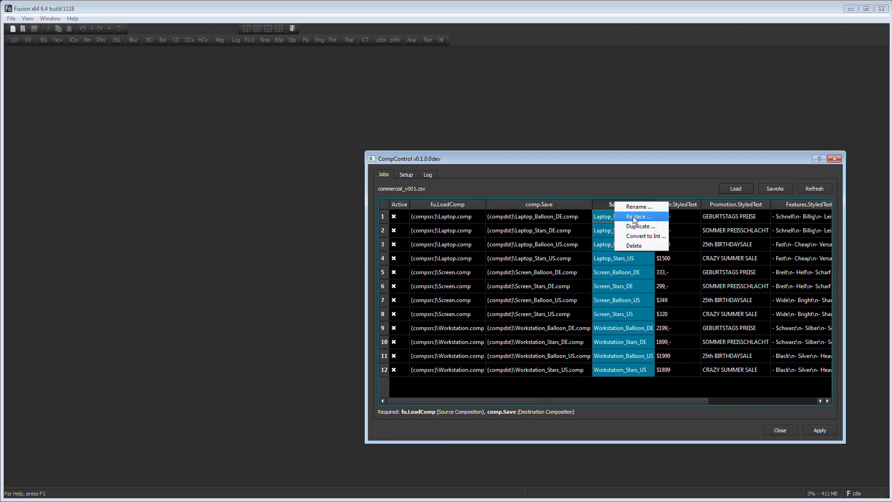
{"action": "left_click", "coordinate": [638, 230]}
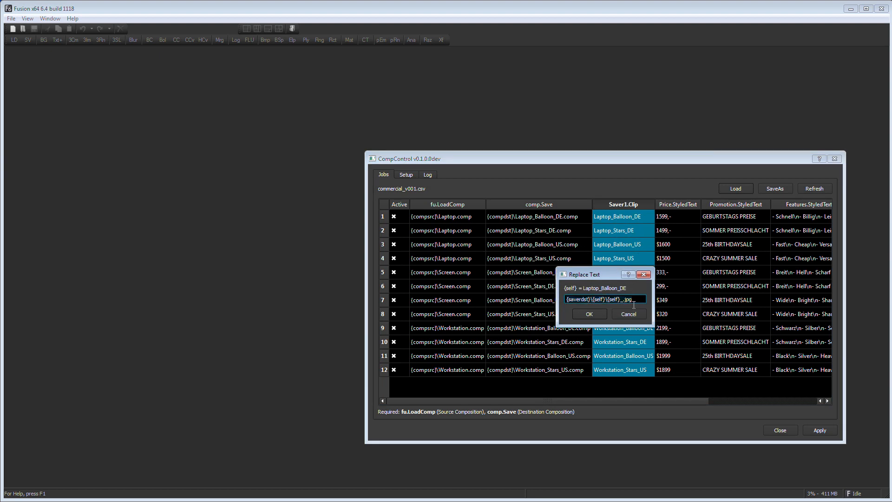
{"action": "left_click", "coordinate": [590, 314]}
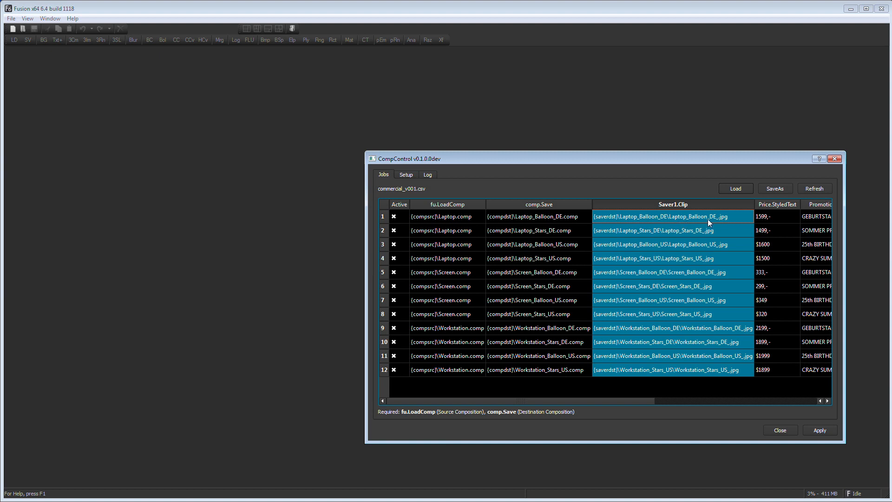
Step: Save the job list as commercial_v001_render.csv
{"action": "left_click_drag", "start_coordinate": [370, 226], "coordinate": [221, 208]}
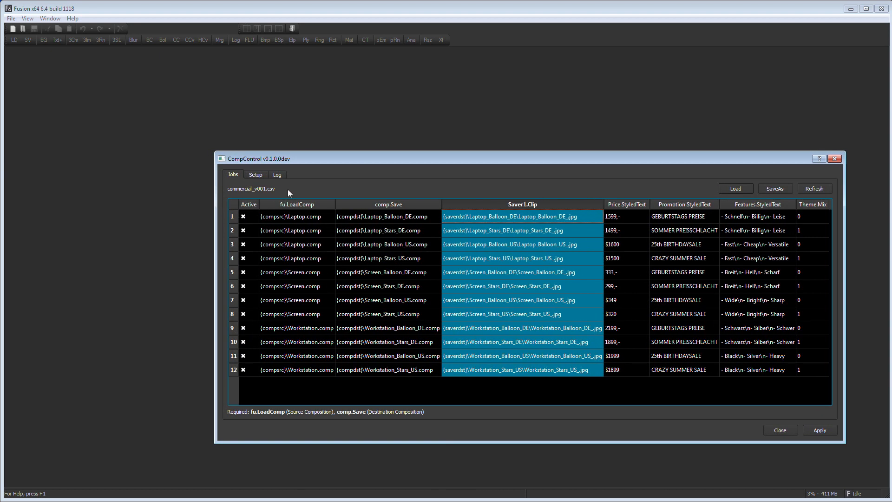
{"action": "left_click", "coordinate": [767, 190]}
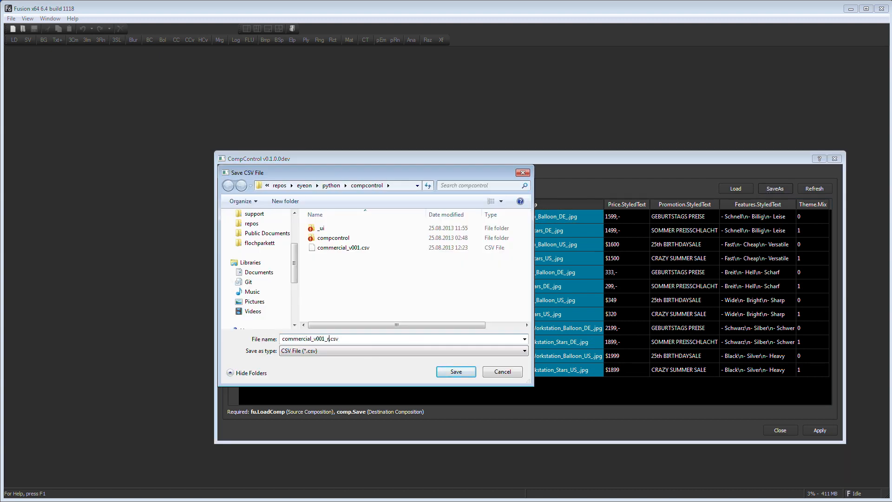
{"action": "type", "text": "_render"}
{"action": "key", "text": "Return"}
{"action": "left_click", "coordinate": [437, 328]}
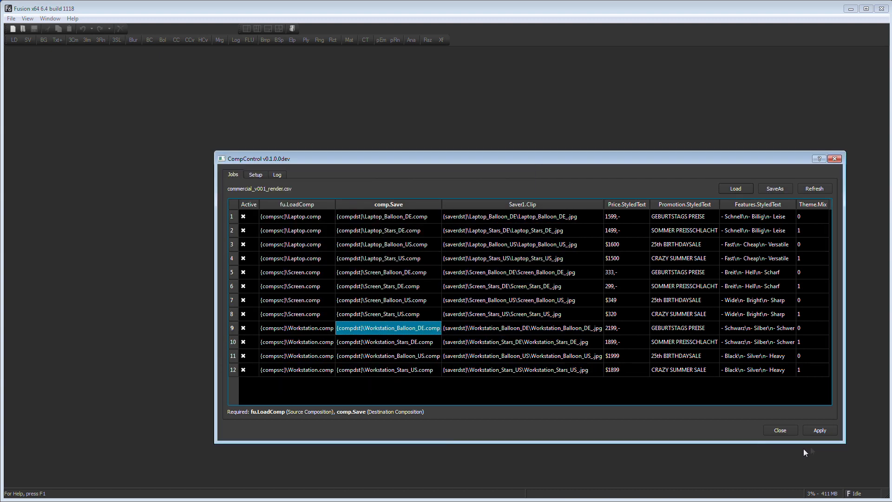
Step: Apply the jobs, then drag the generated output from the explorer window into Generation
{"action": "left_click", "coordinate": [819, 431]}
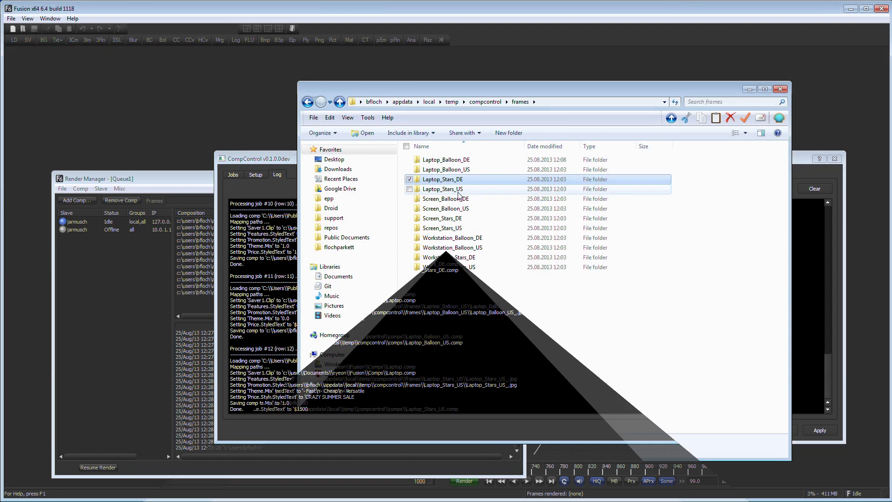
{"action": "double_click", "coordinate": [432, 160]}
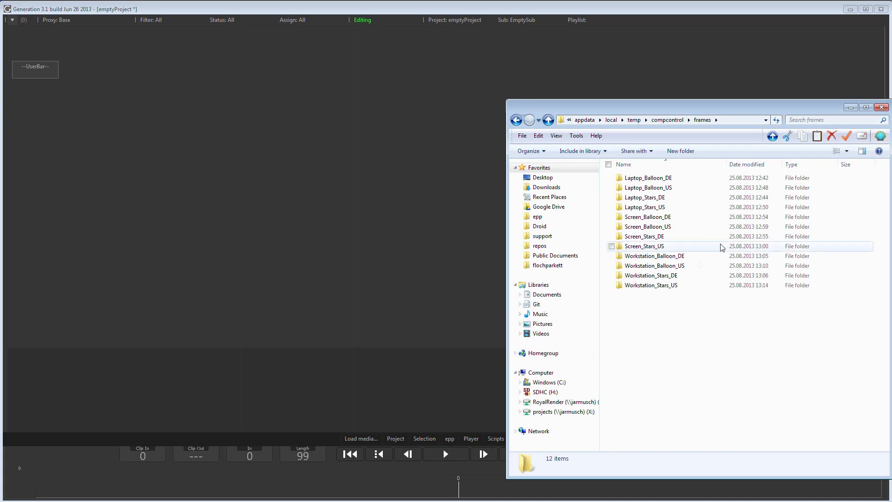
{"action": "left_click_drag", "start_coordinate": [713, 350], "coordinate": [426, 215]}
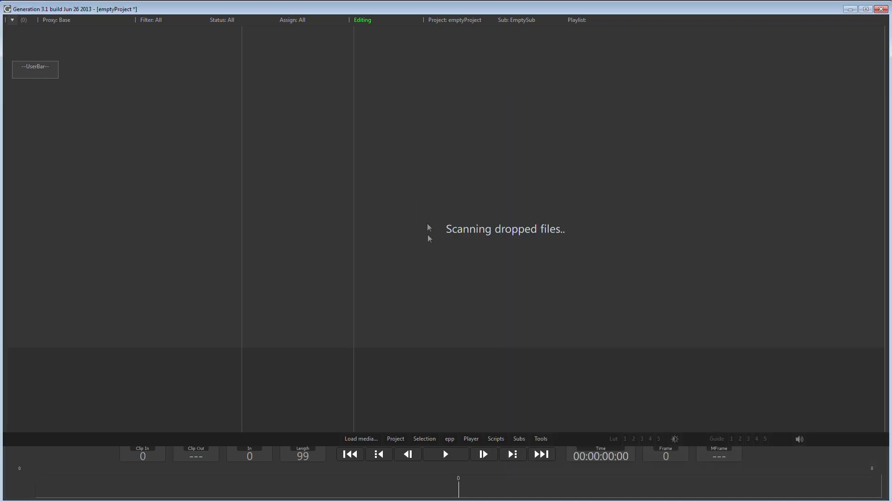
Step: Stack the Laptop and Screen clip variants on top of each other in the Generation timeline
{"action": "left_click_drag", "start_coordinate": [378, 282], "coordinate": [377, 282]}
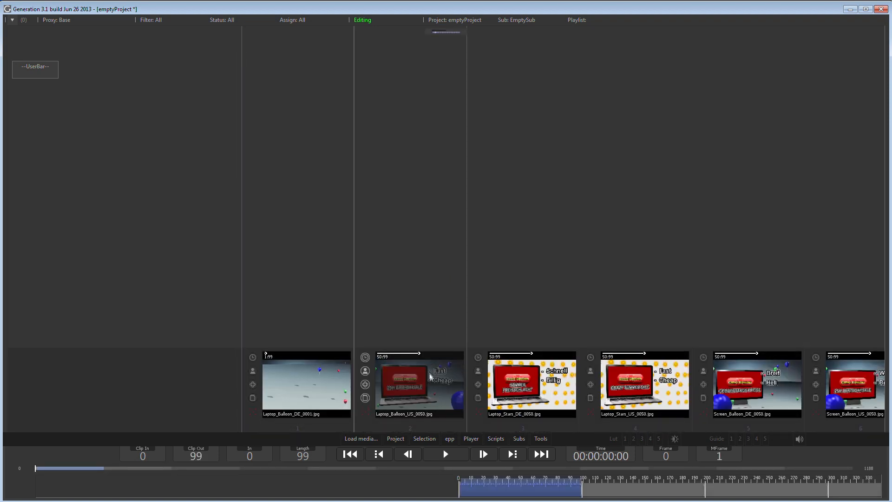
{"action": "left_click_drag", "start_coordinate": [430, 390], "coordinate": [316, 311]}
{"action": "left_click_drag", "start_coordinate": [533, 387], "coordinate": [279, 228]}
{"action": "left_click_drag", "start_coordinate": [618, 382], "coordinate": [288, 209]}
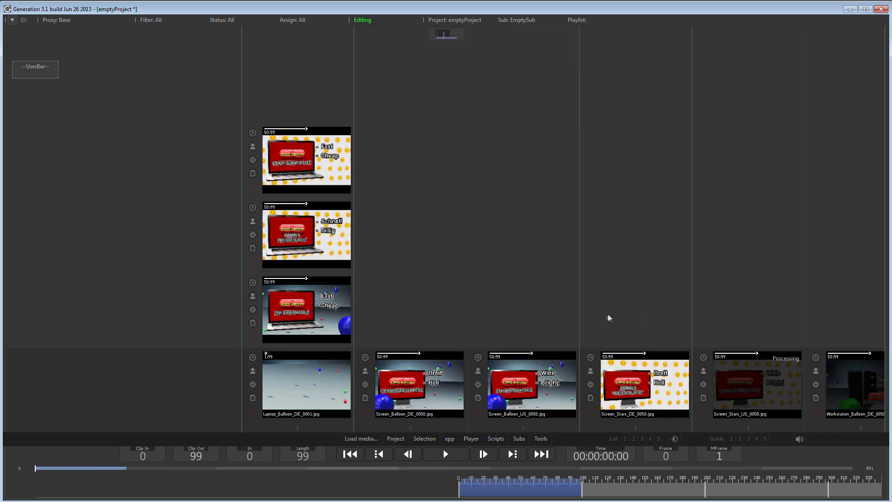
{"action": "left_click_drag", "start_coordinate": [530, 386], "coordinate": [418, 309]}
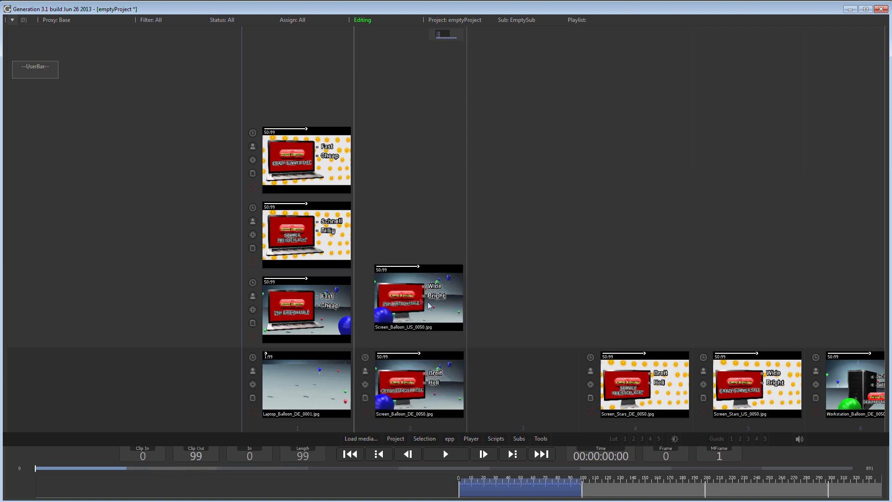
Step: Stack the Screen and Workstation clip variants into their own columns in the Generation timeline
{"action": "left_click_drag", "start_coordinate": [632, 378], "coordinate": [418, 235]}
{"action": "left_click_drag", "start_coordinate": [757, 382], "coordinate": [418, 158]}
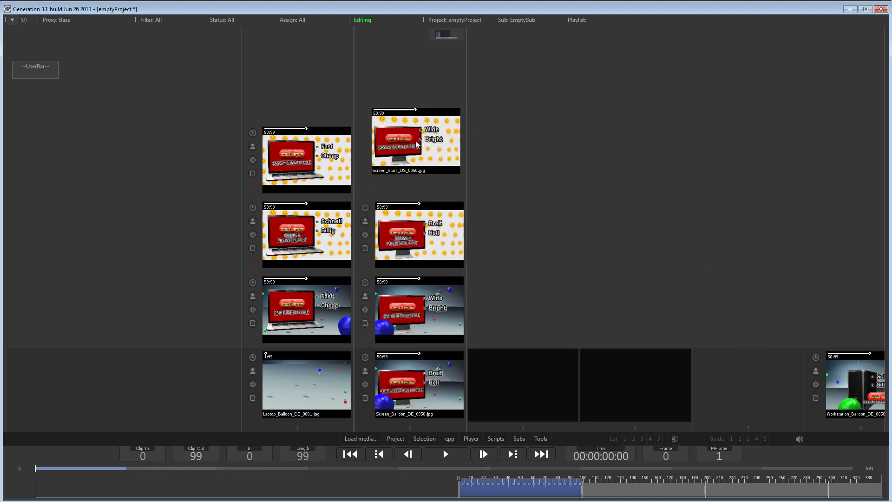
{"action": "left_click_drag", "start_coordinate": [545, 290], "coordinate": [746, 302]}
{"action": "left_click_drag", "start_coordinate": [647, 377], "coordinate": [532, 309]}
{"action": "left_click_drag", "start_coordinate": [757, 386], "coordinate": [532, 235]}
{"action": "left_click_drag", "start_coordinate": [855, 386], "coordinate": [530, 155]}
{"action": "left_click_drag", "start_coordinate": [654, 294], "coordinate": [807, 309]}
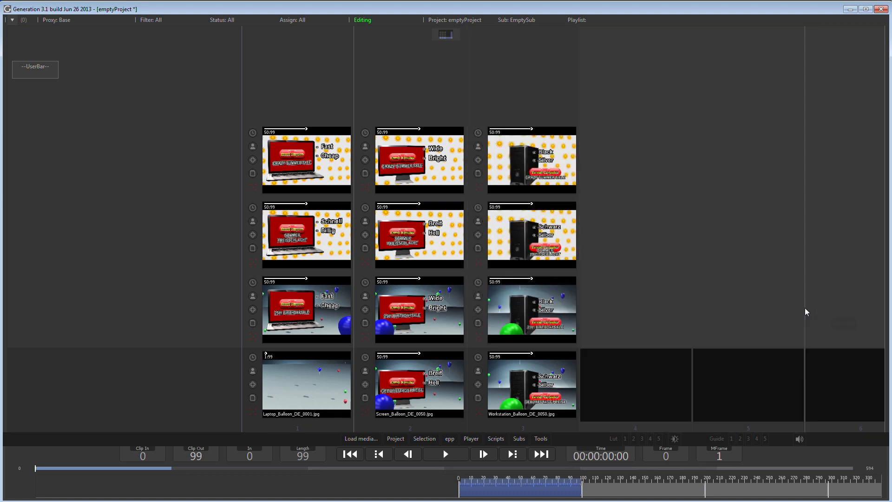
Step: Open the Laptop clip stack in the player, play it and switch between its stacked versions
{"action": "double_click", "coordinate": [316, 393]}
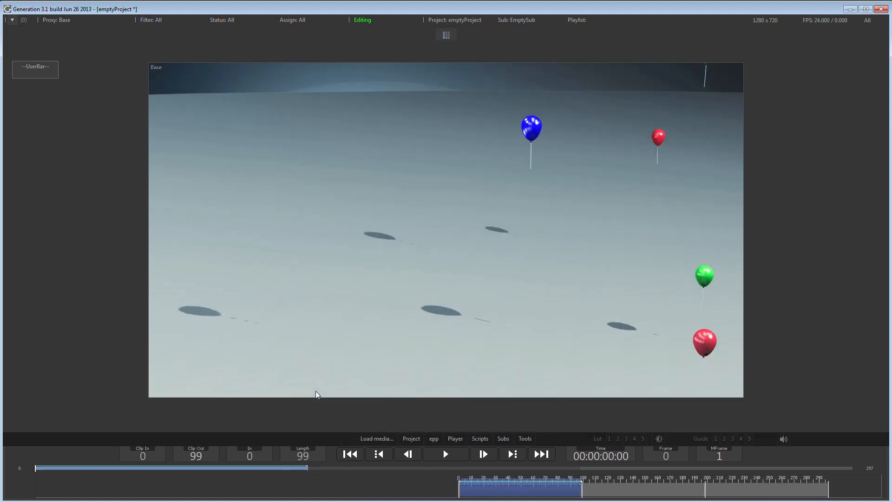
{"action": "left_click", "coordinate": [445, 454]}
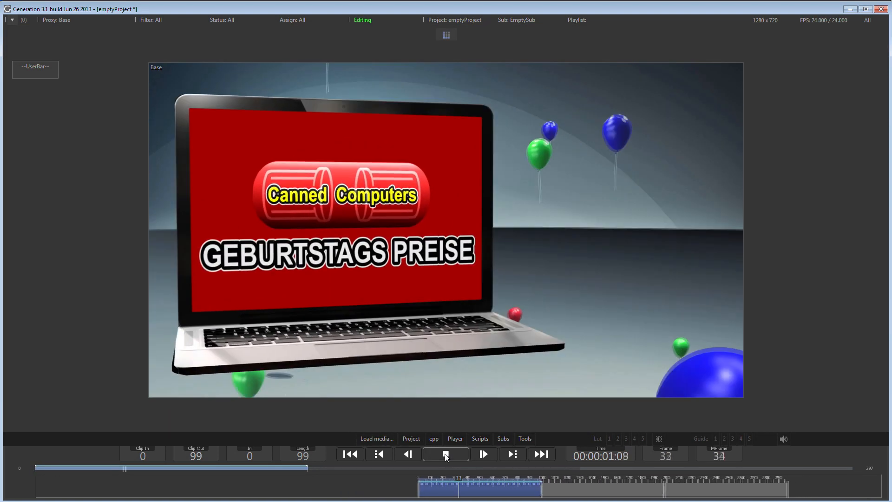
{"action": "left_click", "coordinate": [445, 453]}
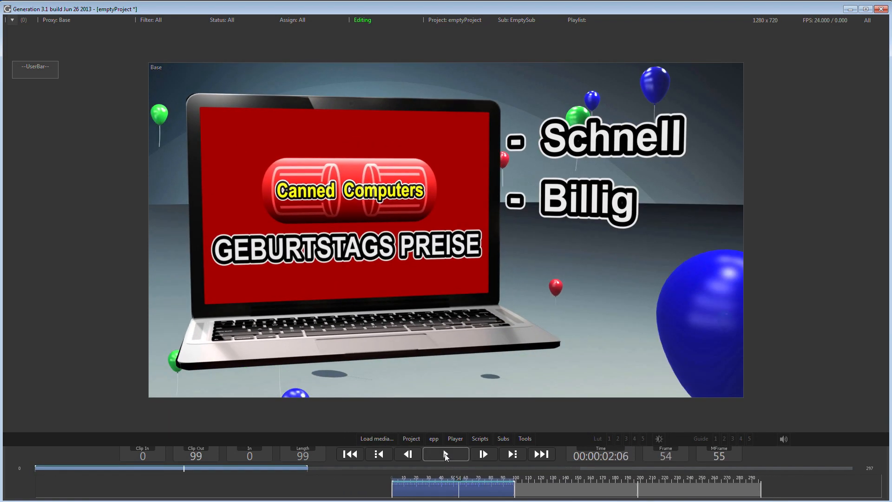
{"action": "key", "text": "Up"}
{"action": "key", "text": "Up"}
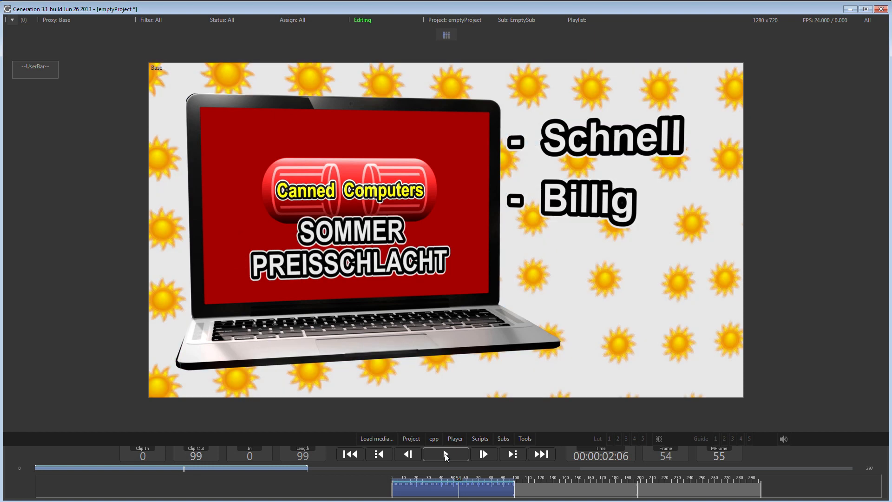
{"action": "key", "text": "Down"}
{"action": "key", "text": "Down"}
{"action": "left_click", "coordinate": [445, 453]}
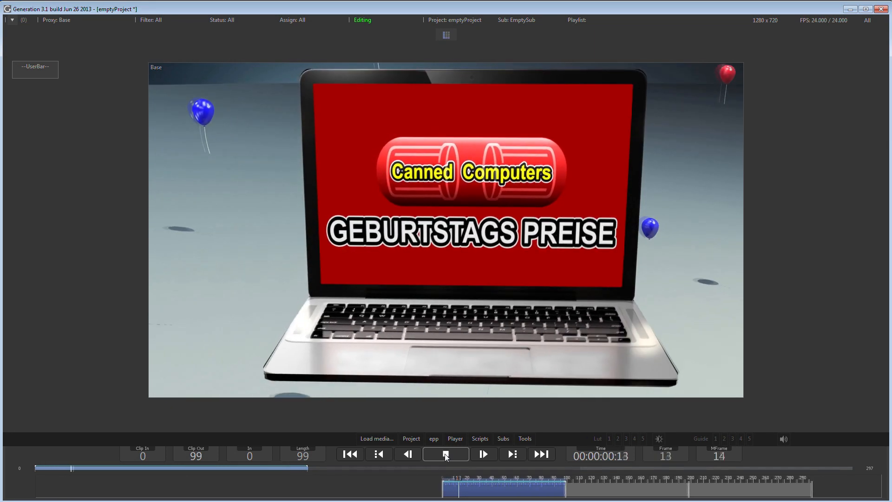
{"action": "left_click", "coordinate": [446, 455]}
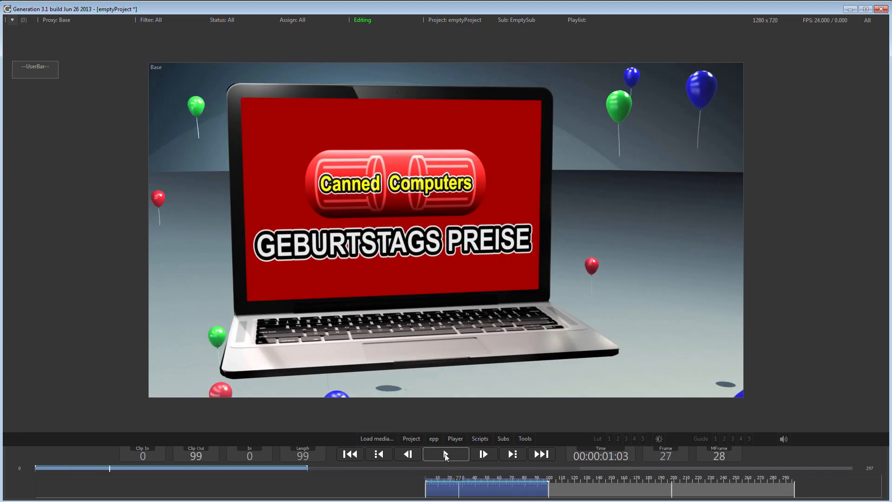
Step: Jump to the Screen clip and play it, cycling through its stacked language and background versions
{"action": "left_click", "coordinate": [587, 482]}
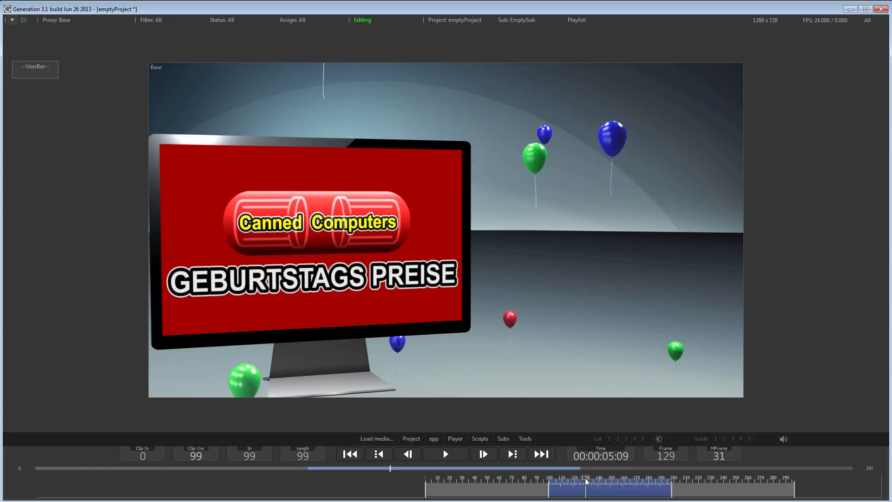
{"action": "key", "text": "space"}
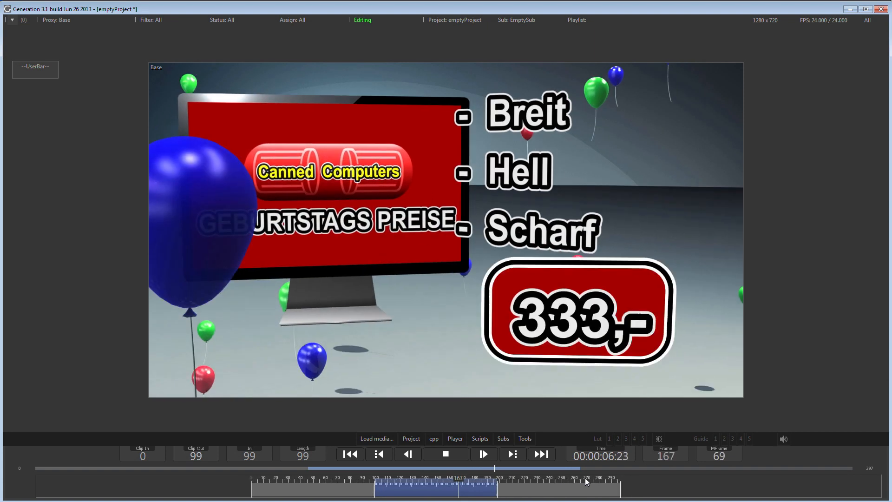
{"action": "key", "text": "space"}
{"action": "key", "text": "Up"}
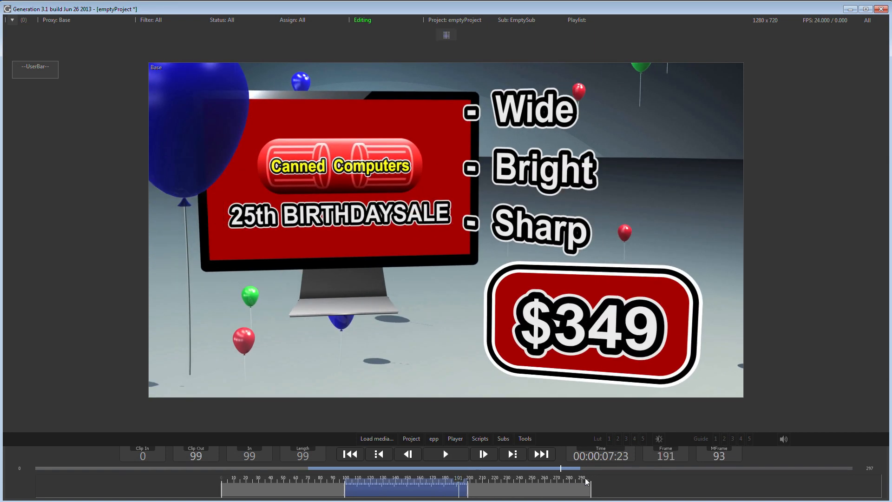
{"action": "key", "text": "Up"}
{"action": "key", "text": "Up"}
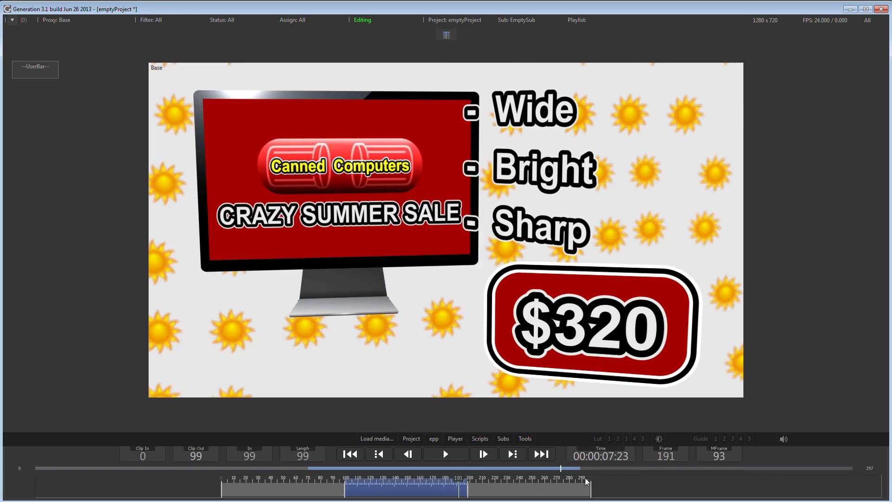
{"action": "key", "text": "Up"}
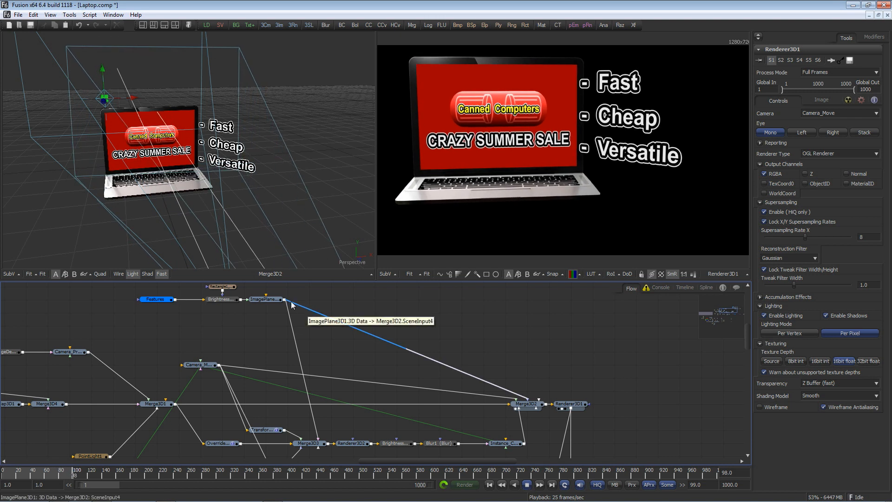
Step: Switch the viewer layout and browse the LensFlares templates in the Bins window
{"action": "left_click", "coordinate": [144, 25]}
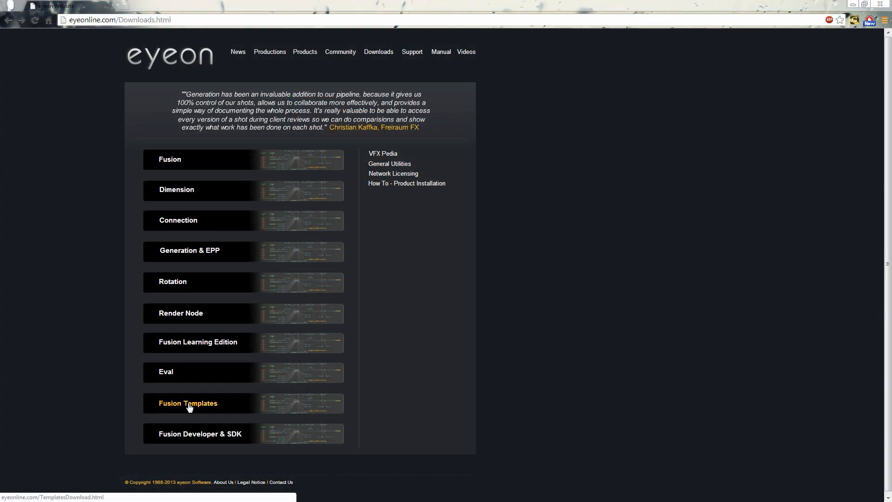
{"action": "left_click", "coordinate": [189, 404]}
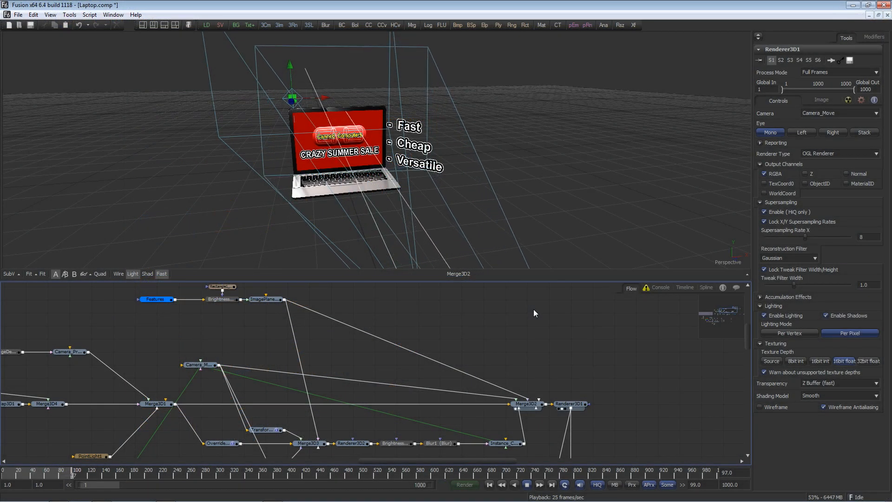
{"action": "left_click", "coordinate": [188, 25]}
{"action": "left_click", "coordinate": [194, 175]}
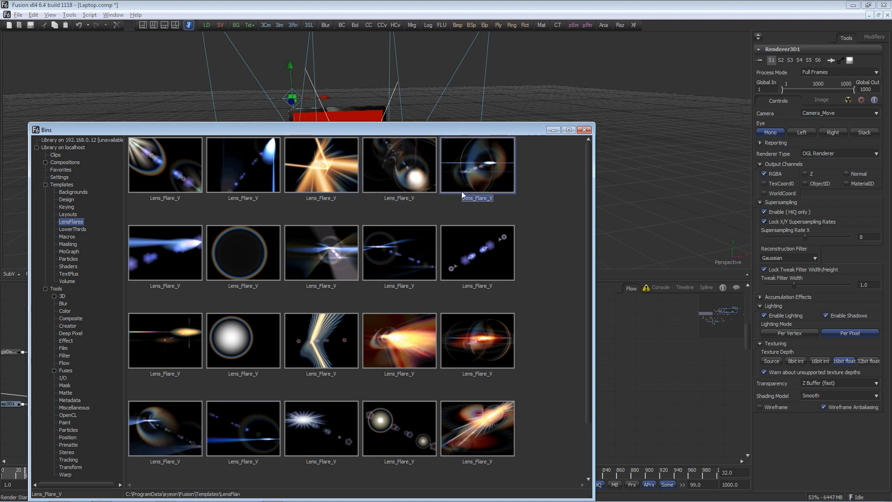
{"action": "left_click", "coordinate": [585, 130]}
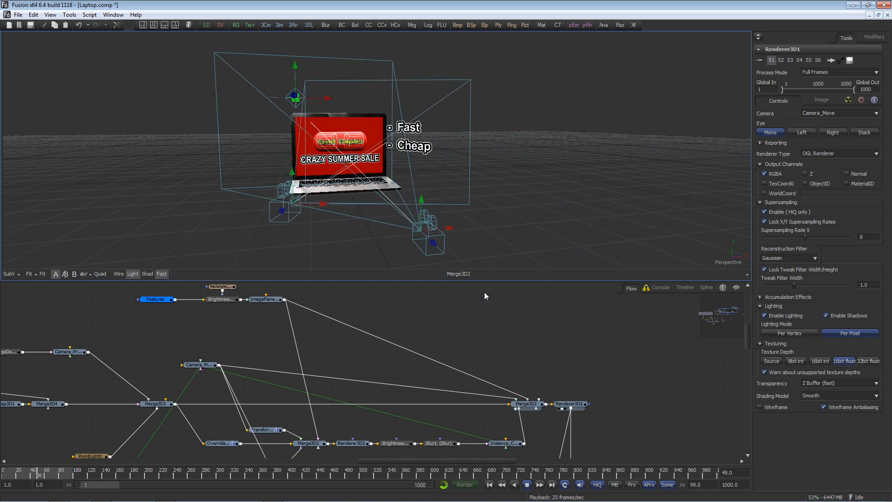
Step: Add a Locator 3D tool to the flow
{"action": "left_click_drag", "start_coordinate": [570, 403], "coordinate": [484, 227]}
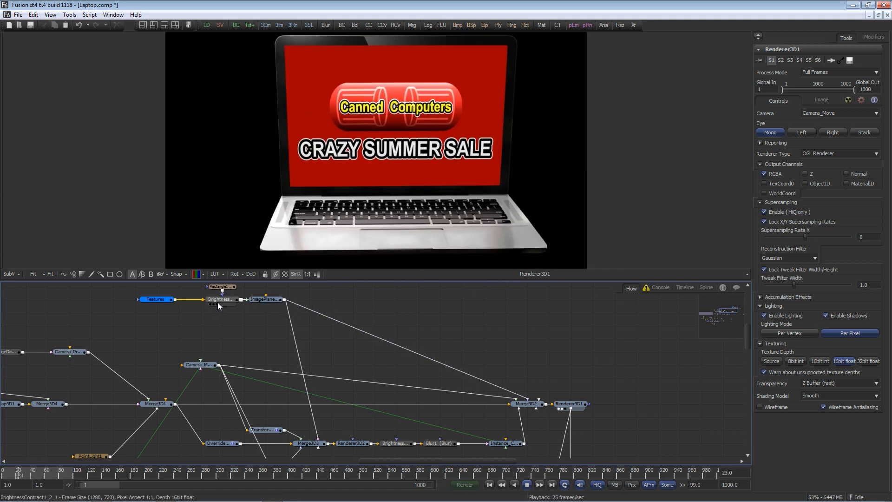
{"action": "left_click_drag", "start_coordinate": [527, 404], "coordinate": [430, 180]}
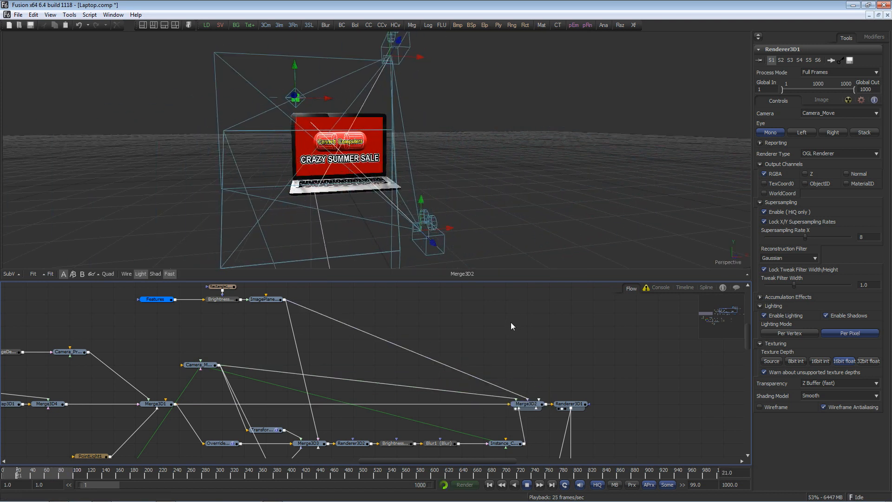
{"action": "key", "text": "ctrl+space"}
{"action": "type", "text": "loca"}
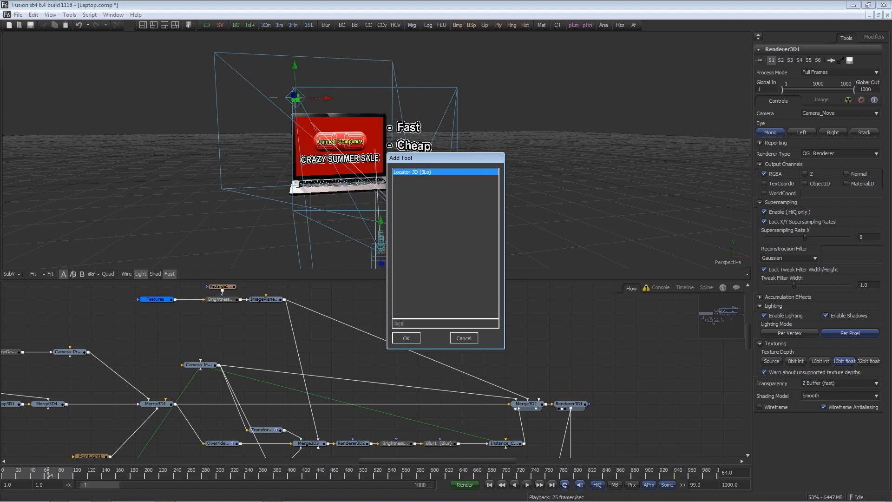
{"action": "key", "text": "Return"}
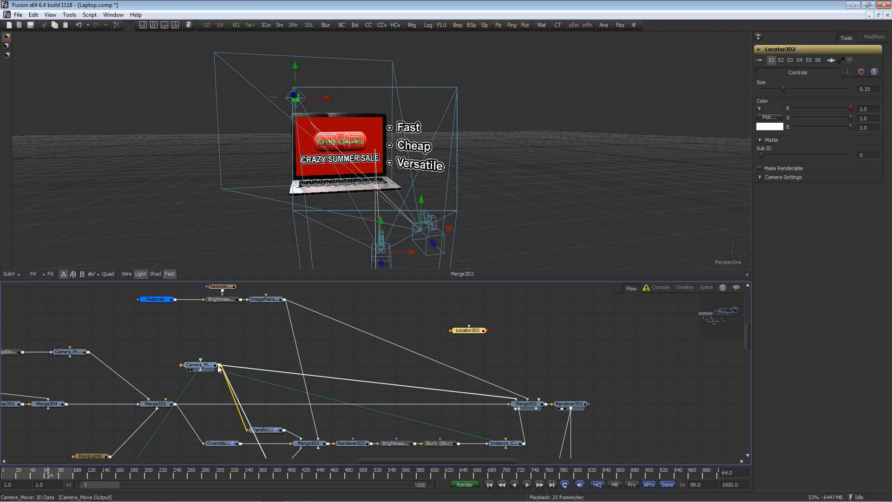
Step: Connect the Camera_Move output to the new locator and rename it LocatorLensflare
{"action": "left_click_drag", "start_coordinate": [219, 368], "coordinate": [295, 357]}
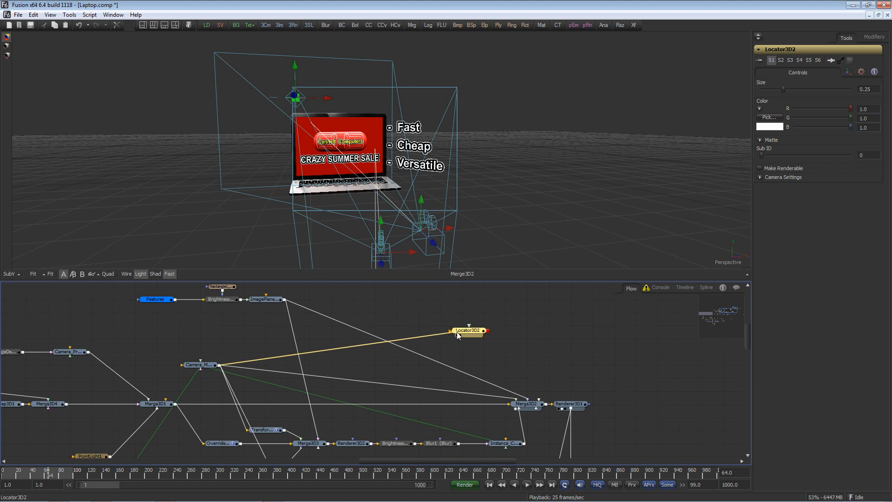
{"action": "left_click_drag", "start_coordinate": [458, 336], "coordinate": [457, 338]}
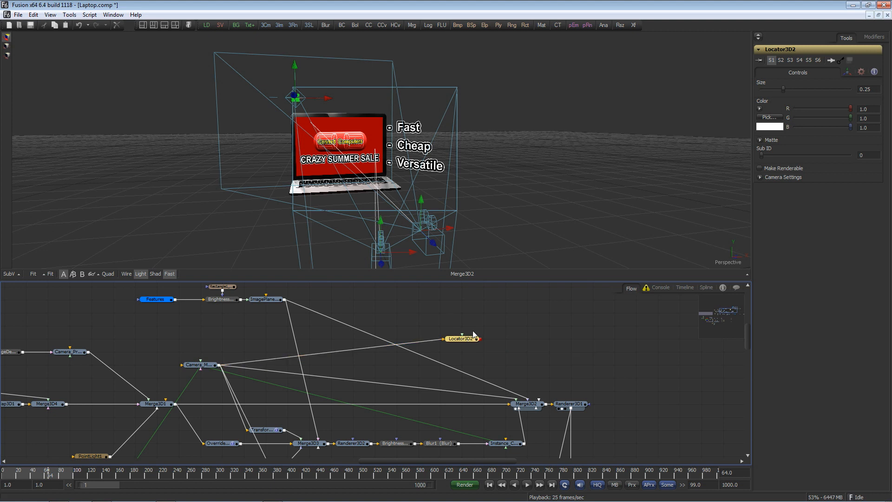
{"action": "key", "text": "F2"}
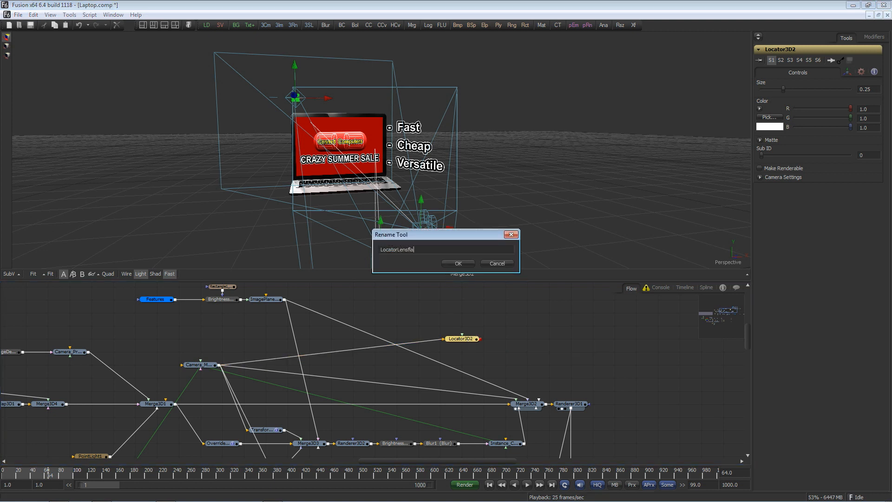
{"action": "key", "text": "Return"}
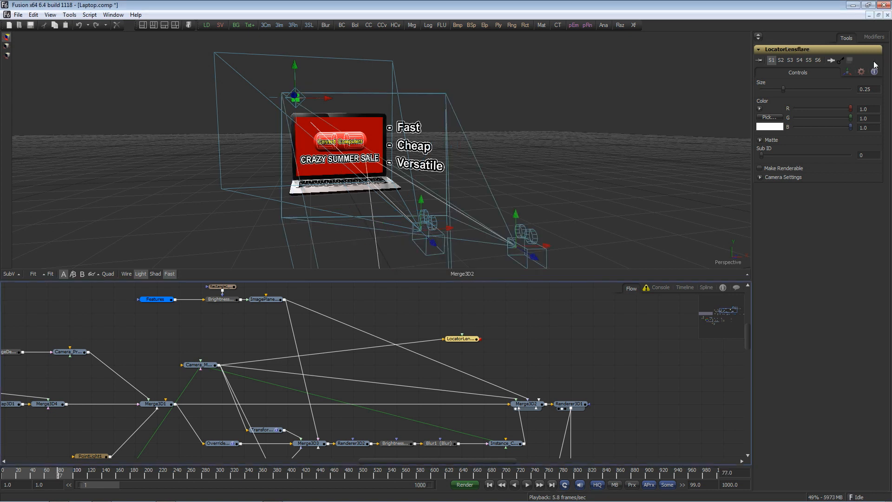
Step: Move the LocatorLensflare in the 3D viewer to the laptop's upper corner
{"action": "left_click", "coordinate": [852, 73]}
{"action": "left_click", "coordinate": [778, 85]}
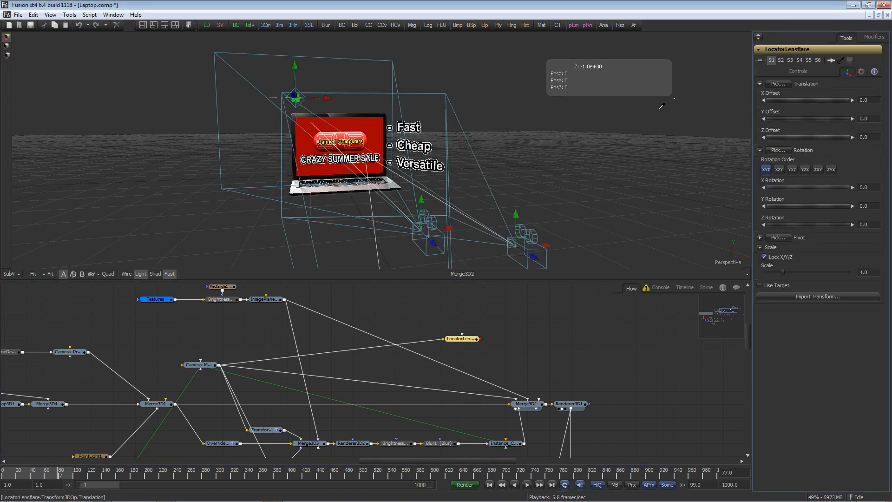
{"action": "left_click_drag", "start_coordinate": [403, 123], "coordinate": [385, 113]}
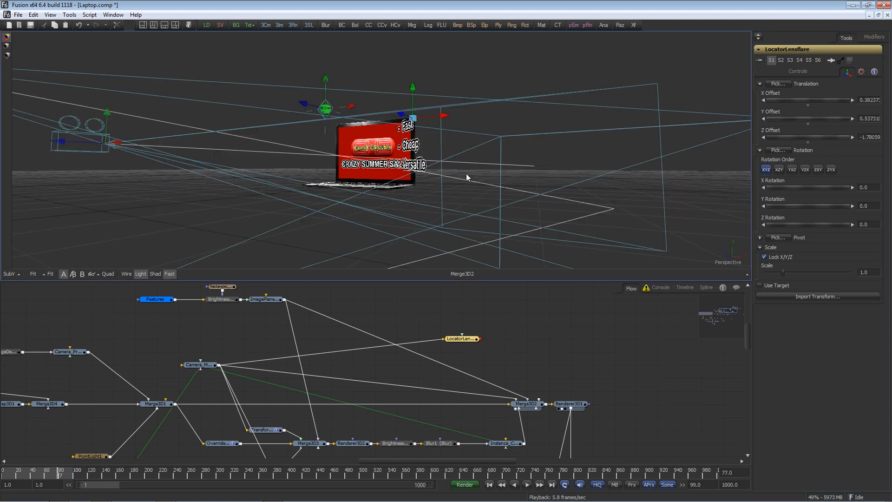
{"action": "scroll", "coordinate": [470, 175], "scroll_direction": "up", "scroll_amount": 5}
{"action": "left_click_drag", "start_coordinate": [470, 175], "coordinate": [534, 159]}
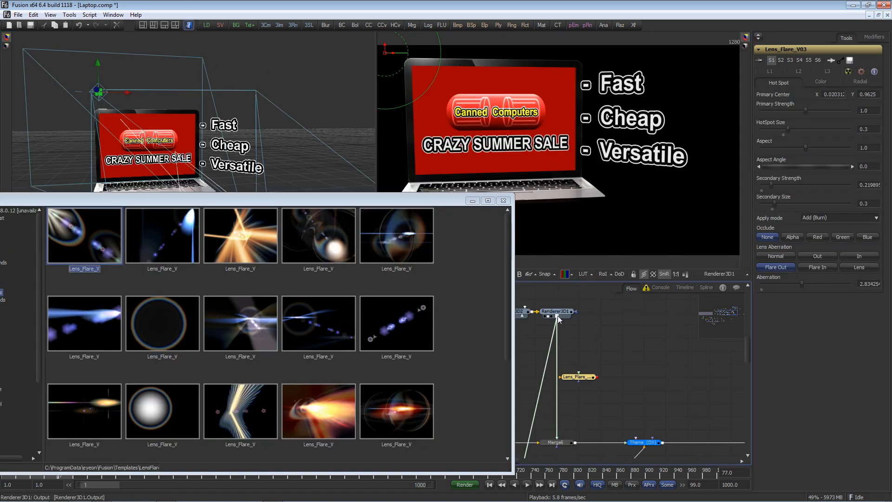
Step: Add a Lens_Flare_V03 template from the Bins to the flow and move its center near the laptop's corner
{"action": "left_click_drag", "start_coordinate": [558, 316], "coordinate": [534, 209]}
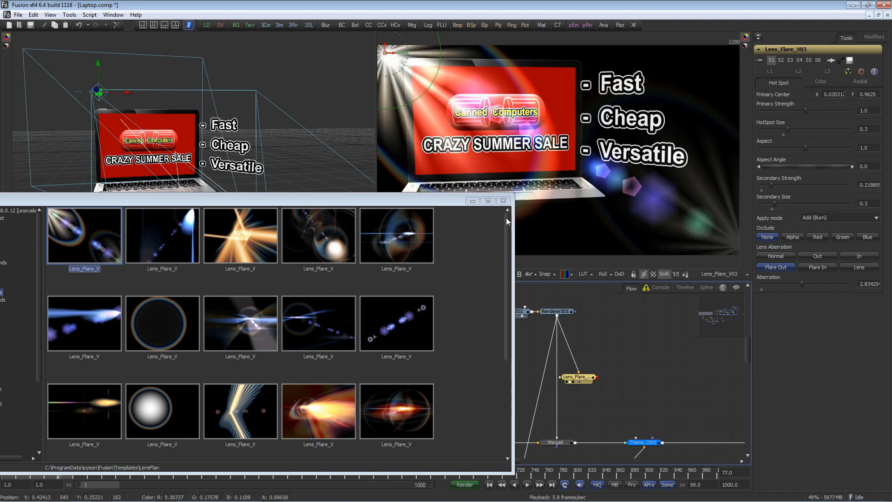
{"action": "left_click", "coordinate": [503, 201]}
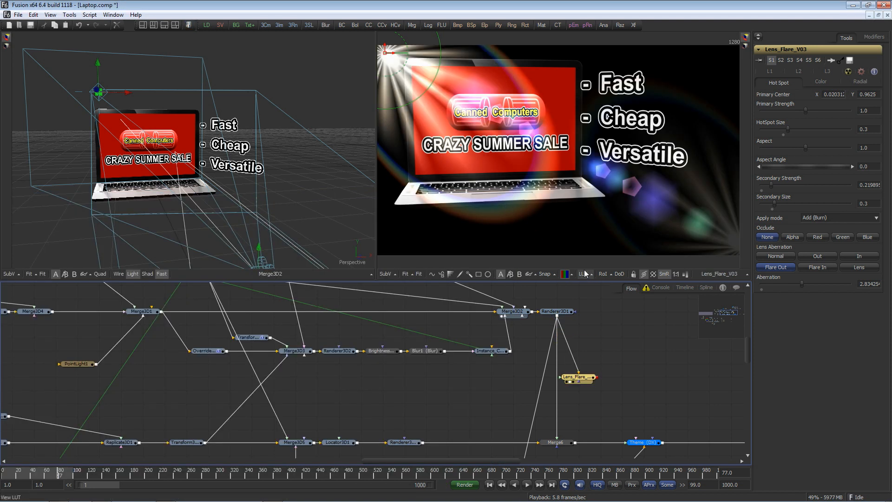
{"action": "left_click_drag", "start_coordinate": [385, 56], "coordinate": [411, 76]}
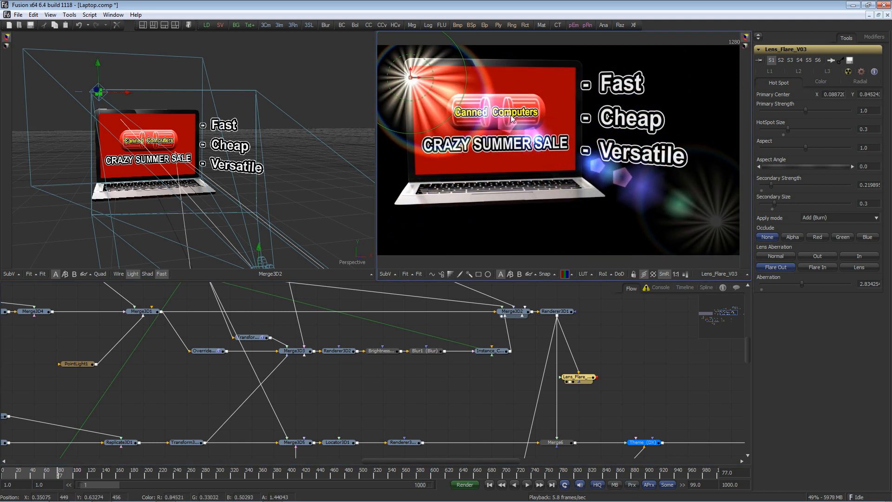
Step: Connect the lens flare's Primary Center to the LocatorLensflare position
{"action": "right_click", "coordinate": [412, 77]}
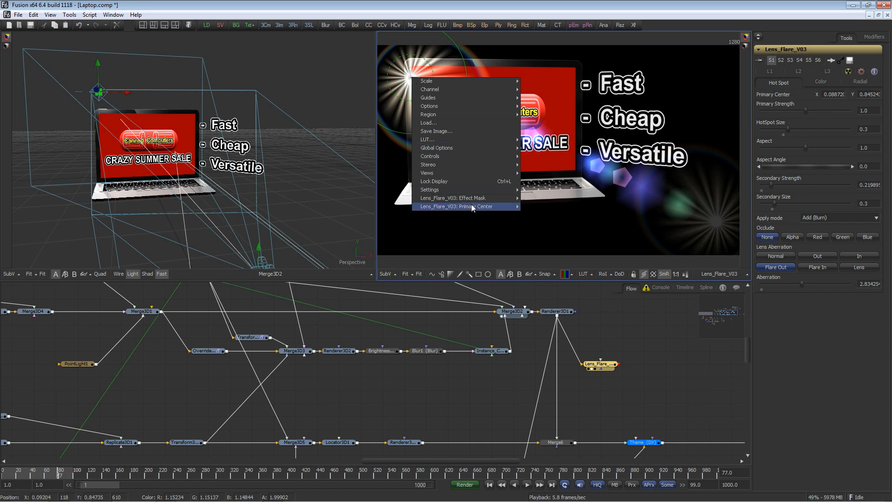
{"action": "mouse_move", "coordinate": [471, 204]}
{"action": "mouse_move", "coordinate": [560, 240]}
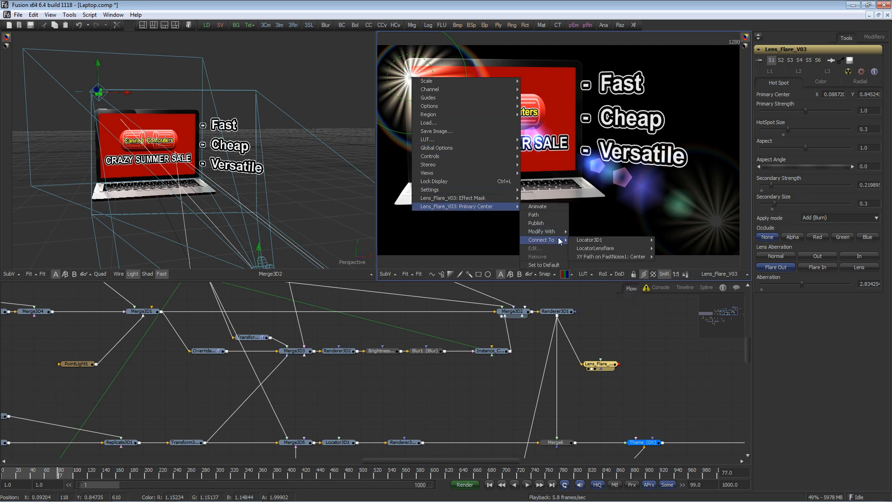
{"action": "mouse_move", "coordinate": [591, 249]}
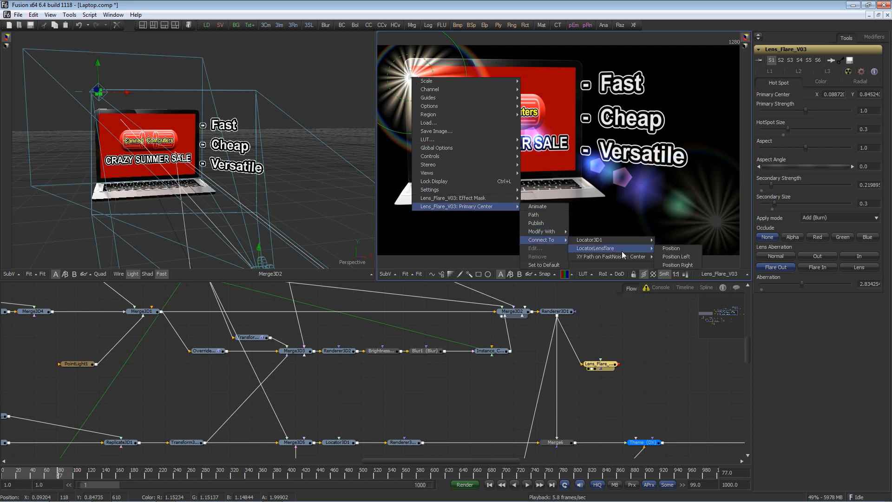
{"action": "left_click", "coordinate": [665, 250]}
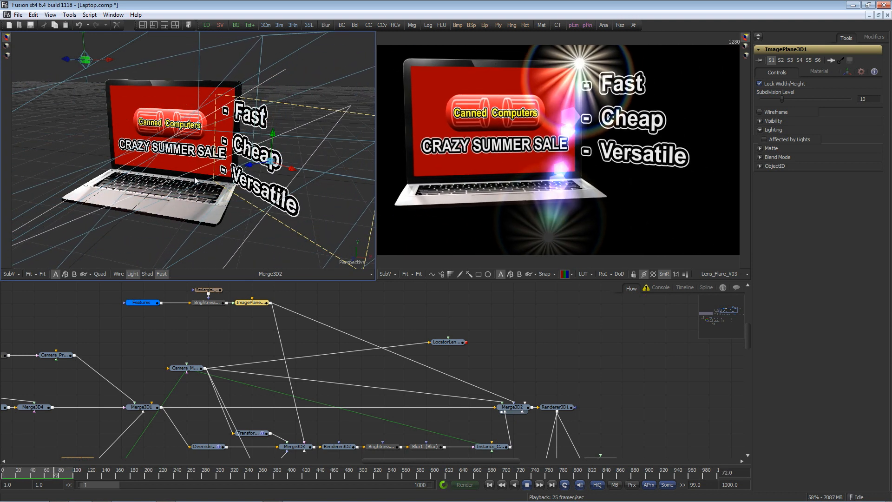
Step: Play the comp while nudging the lens flare locator upward in the 3D viewer
{"action": "key", "text": "space"}
{"action": "left_click", "coordinate": [106, 82]}
{"action": "mouse_move", "coordinate": [109, 97]}
{"action": "left_mouse_down"}
{"action": "mouse_move", "coordinate": [110, 165]}
{"action": "mouse_move", "coordinate": [106, 82]}
{"action": "left_mouse_up"}
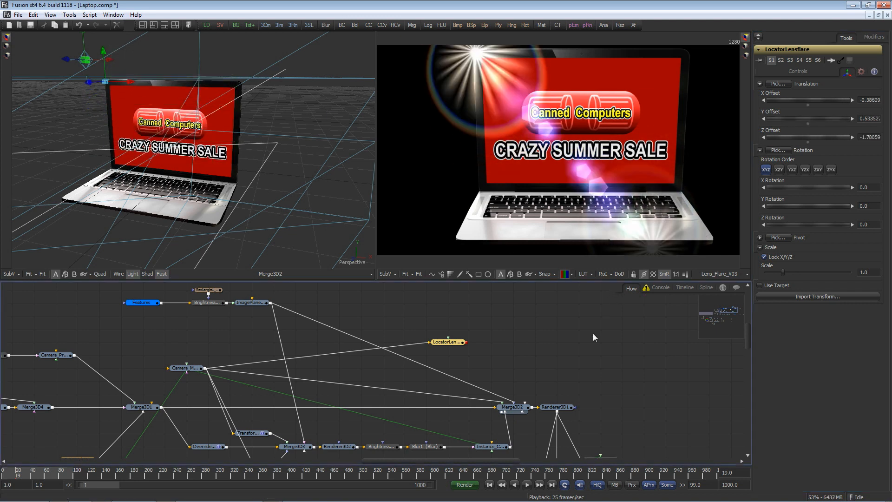
{"action": "key", "text": "space"}
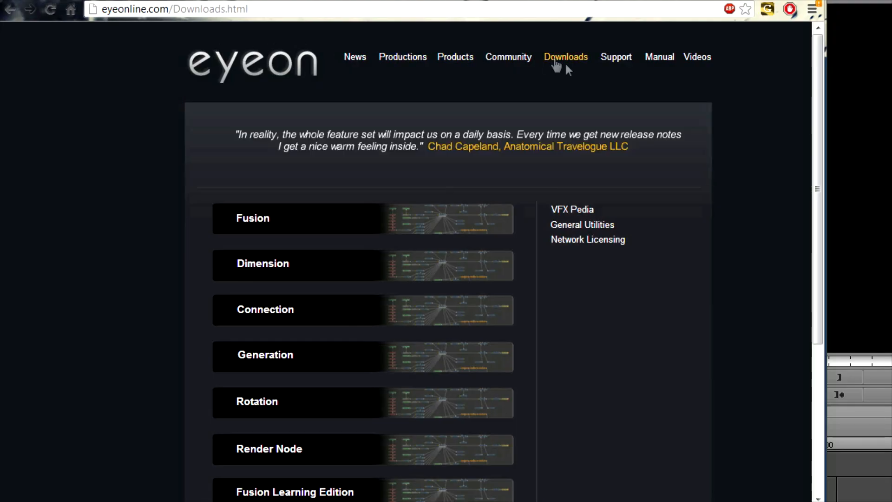
Step: Switch to the browser and open the Eval evaluation request form from the eyeon Downloads page
{"action": "left_click_drag", "start_coordinate": [814, 102], "coordinate": [819, 197]}
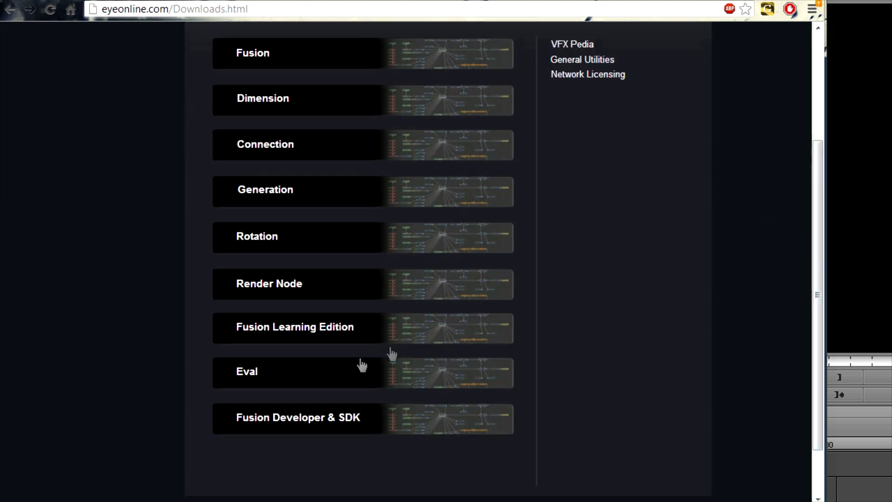
{"action": "left_click", "coordinate": [258, 381]}
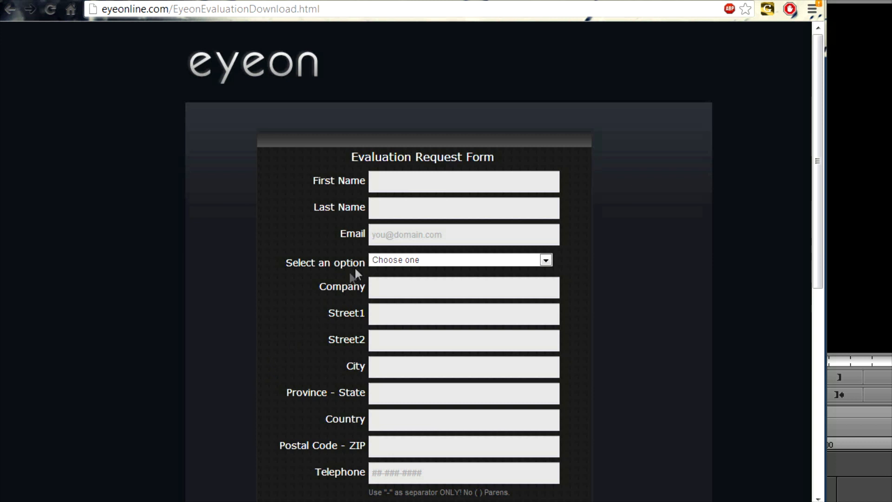
{"action": "left_click_drag", "start_coordinate": [814, 157], "coordinate": [818, 212]}
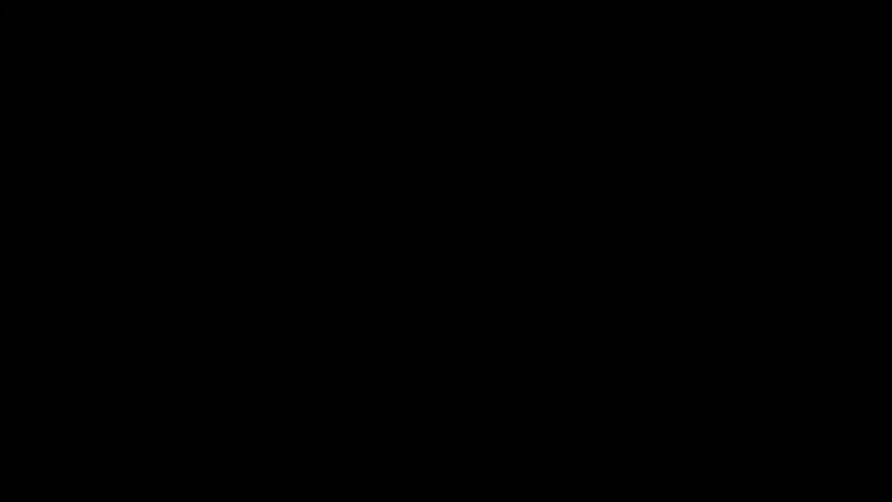